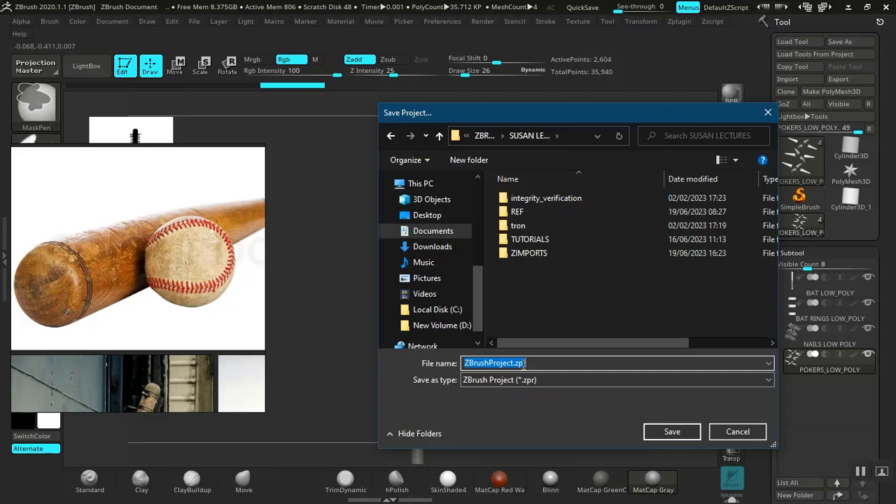
# Step: Save the project under the file name WEAPONRY BASEBALL BAT
pyautogui.write('WEA')
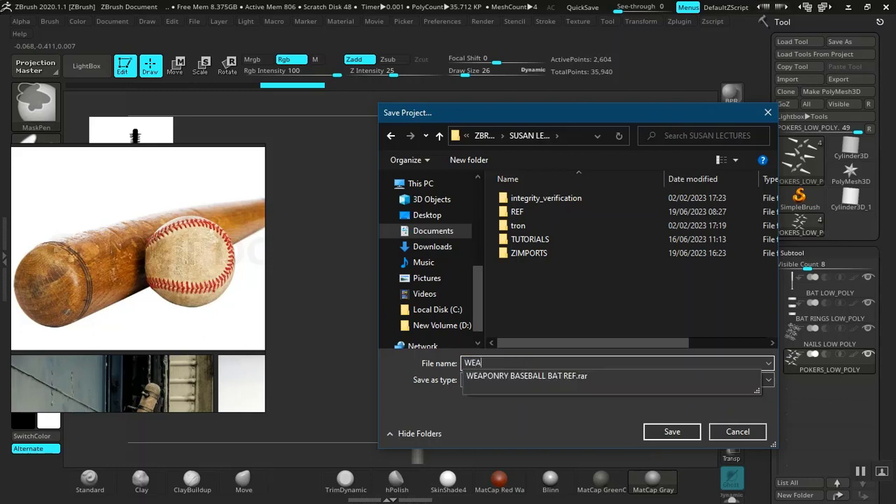
pyautogui.press('Down')
pyautogui.press('BackSpace')
pyautogui.press('BackSpace')
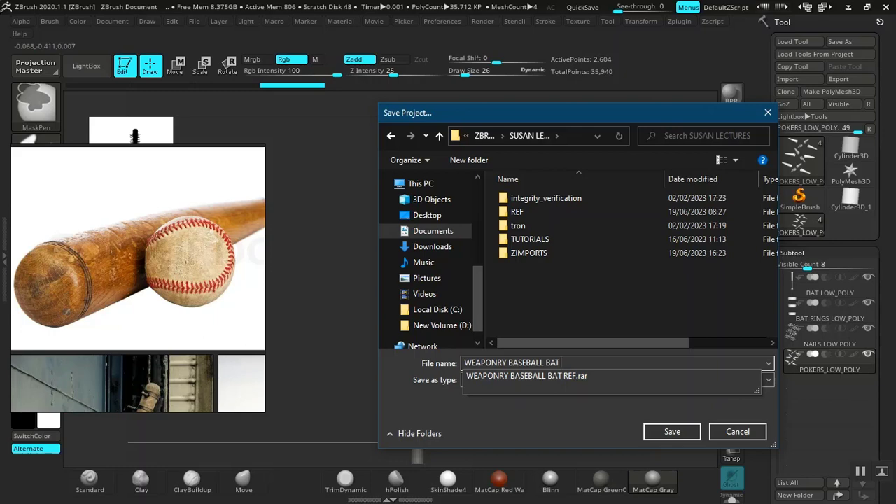
pyautogui.press('Return')
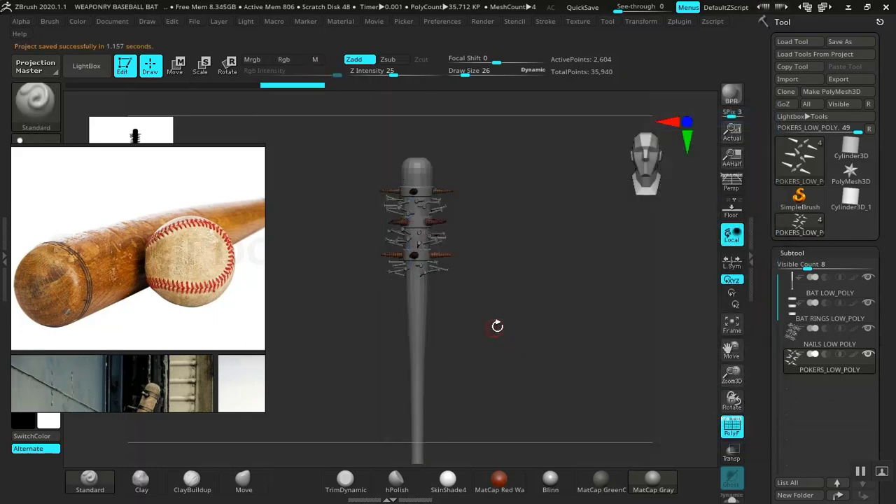
# Step: Select the BAT LOW_POLY subtool, turn off its polyframe display and isolate it with Solo
pyautogui.moveTo(497, 324)
pyautogui.mouseDown()
pyautogui.moveTo(528, 341)
pyautogui.moveTo(510, 304)
pyautogui.mouseUp()
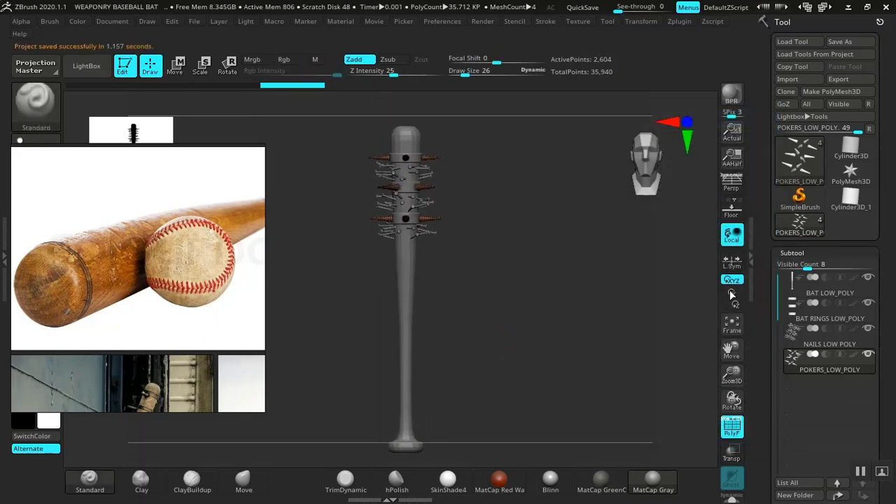
pyautogui.click(810, 297)
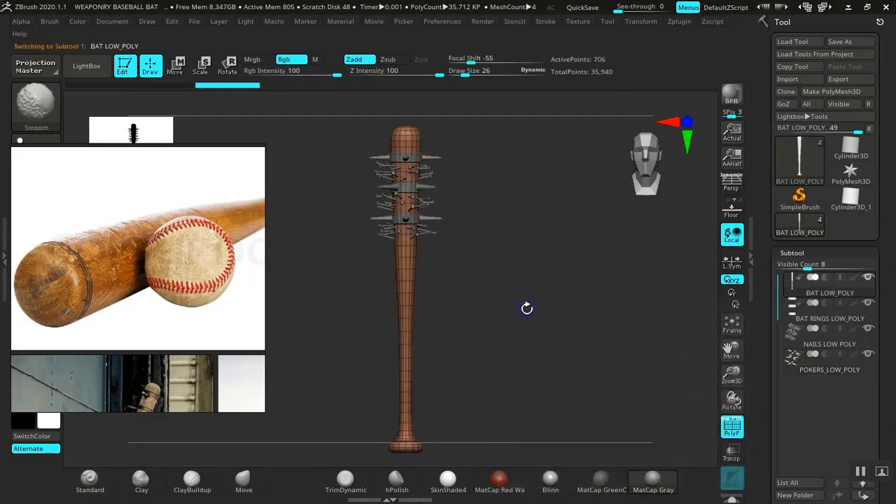
pyautogui.hotkey('shift', 'f')
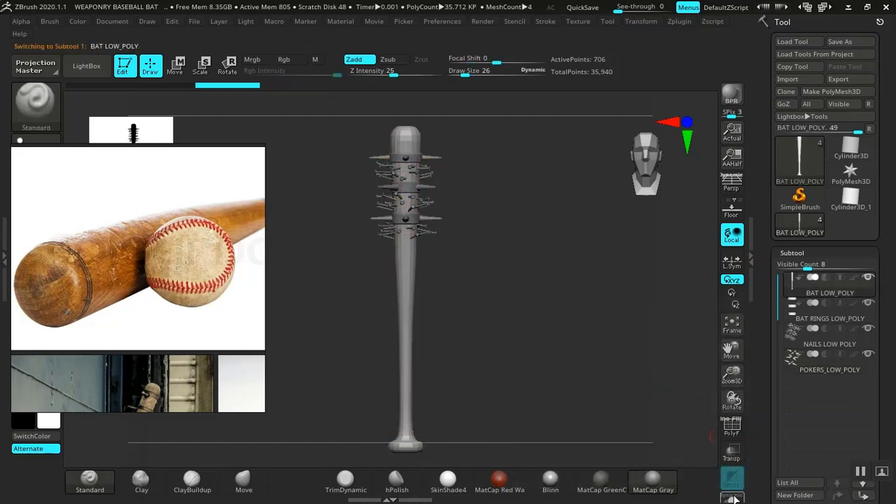
pyautogui.click(731, 500)
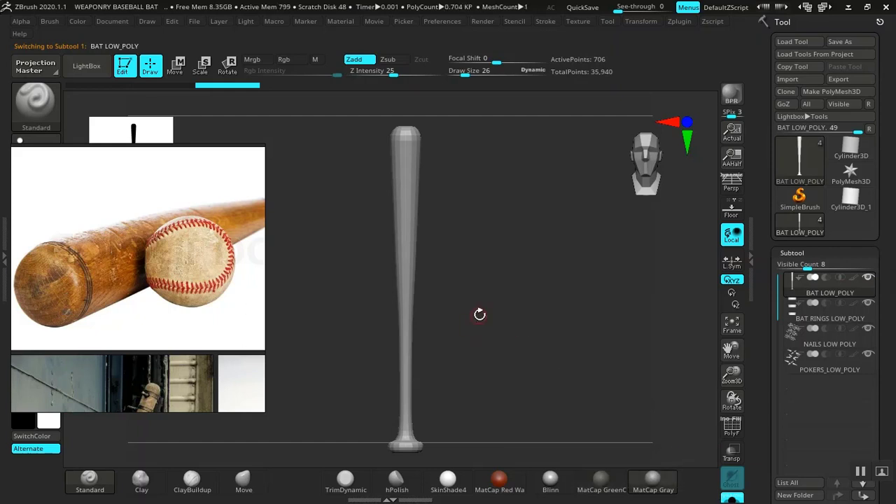
# Step: Divide the BAT LOW_POLY geometry repeatedly until it reaches subdivision level 7
pyautogui.keyDown('alt'); pyautogui.moveTo(479, 314); pyautogui.dragTo(565, 366); pyautogui.keyUp('alt')
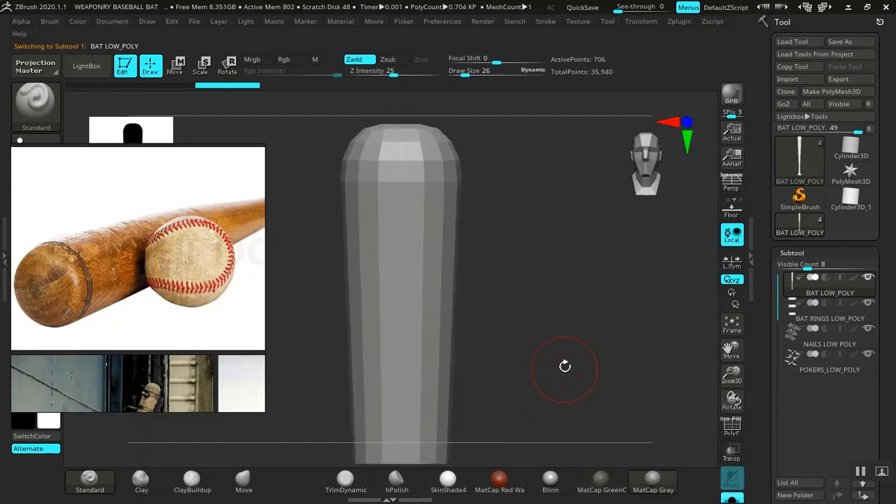
pyautogui.click(792, 253)
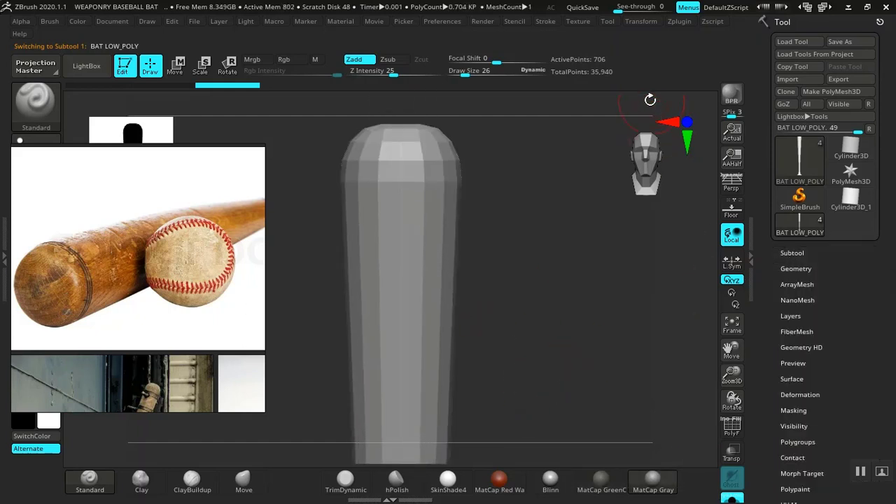
pyautogui.moveTo(607, 303); pyautogui.dragTo(616, 300)
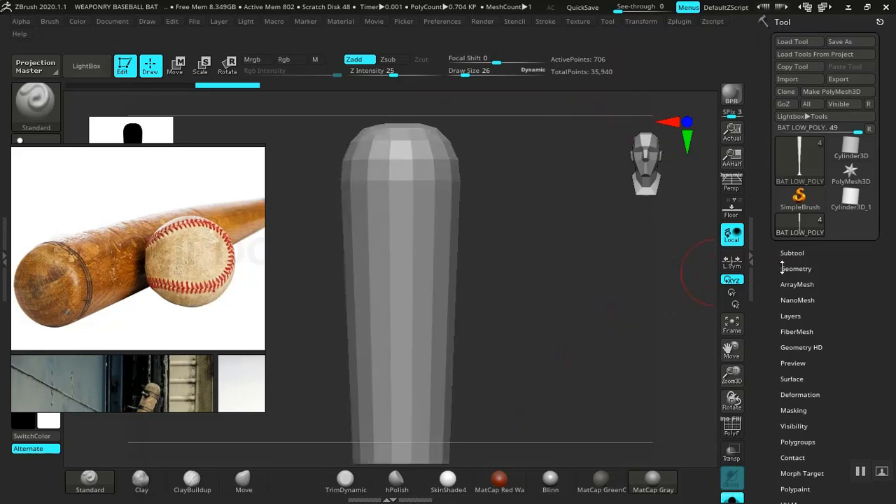
pyautogui.click(796, 268)
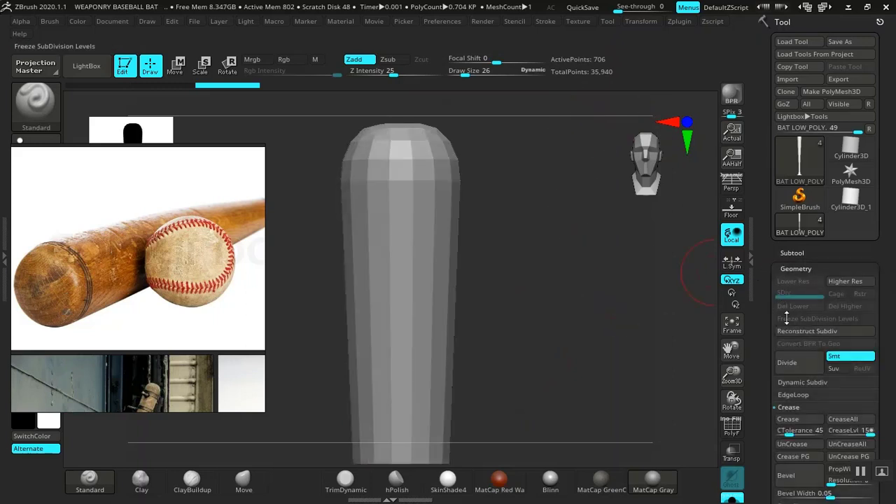
pyautogui.click(786, 362)
pyautogui.click(793, 367)
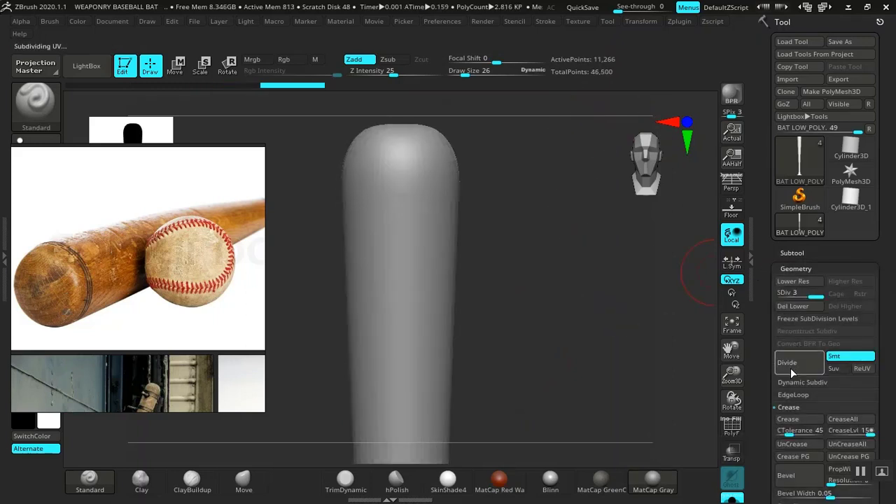
pyautogui.click(791, 367)
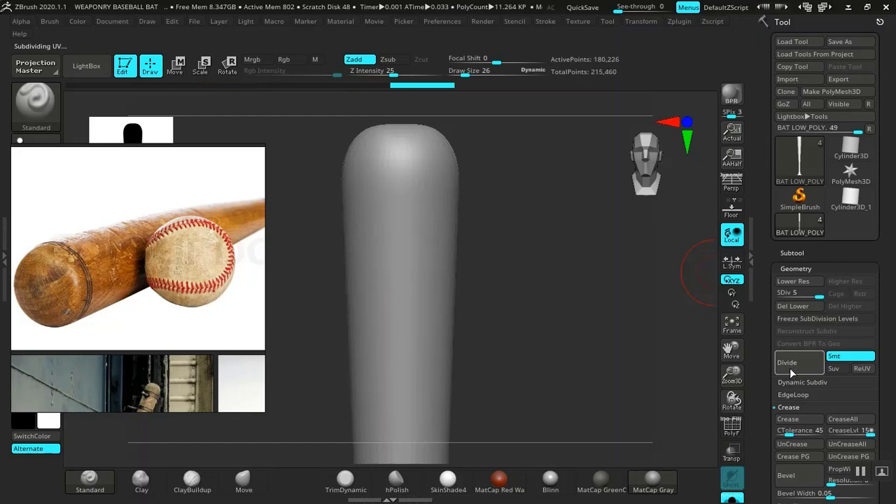
pyautogui.click(789, 367)
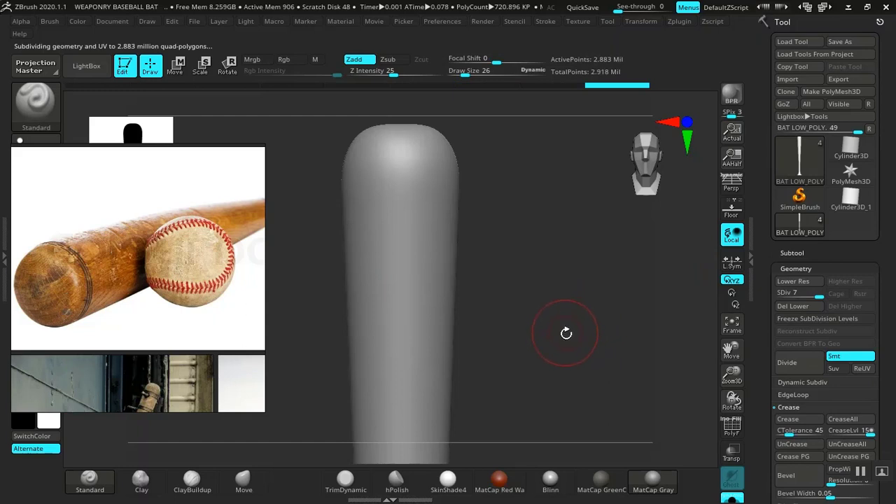
# Step: Activate X symmetry on the bat and enable radial symmetry with a RadialCount of 8
pyautogui.moveTo(566, 333)
pyautogui.mouseDown()
pyautogui.moveTo(531, 295)
pyautogui.moveTo(425, 275)
pyautogui.moveTo(497, 236)
pyautogui.moveTo(558, 362)
pyautogui.moveTo(490, 294)
pyautogui.mouseUp()
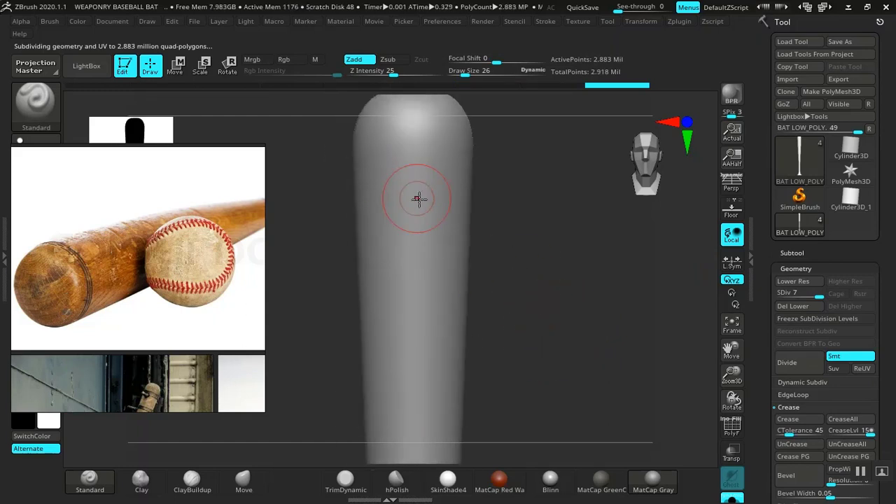
pyautogui.moveTo(555, 254); pyautogui.dragTo(505, 164)
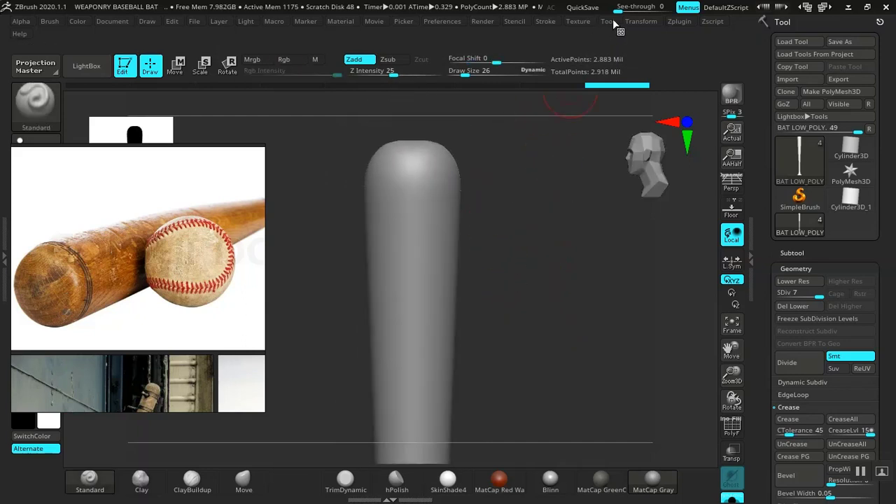
pyautogui.click(639, 22)
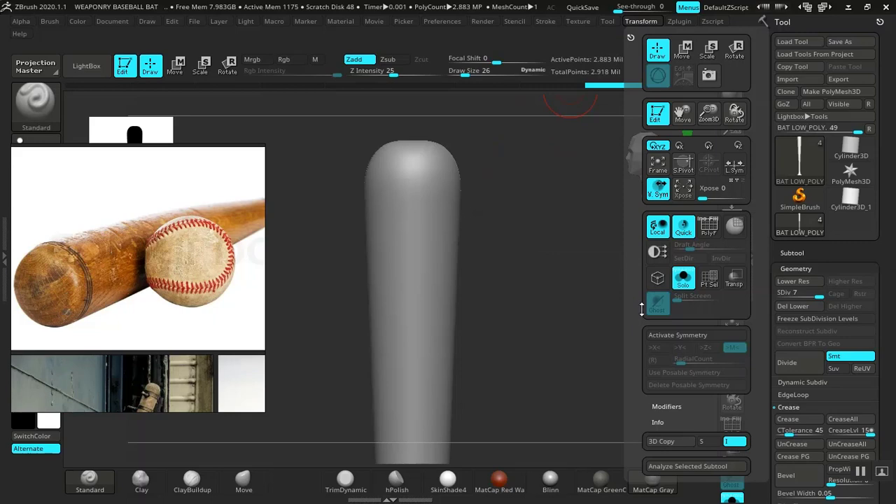
pyautogui.moveTo(643, 310); pyautogui.dragTo(642, 212)
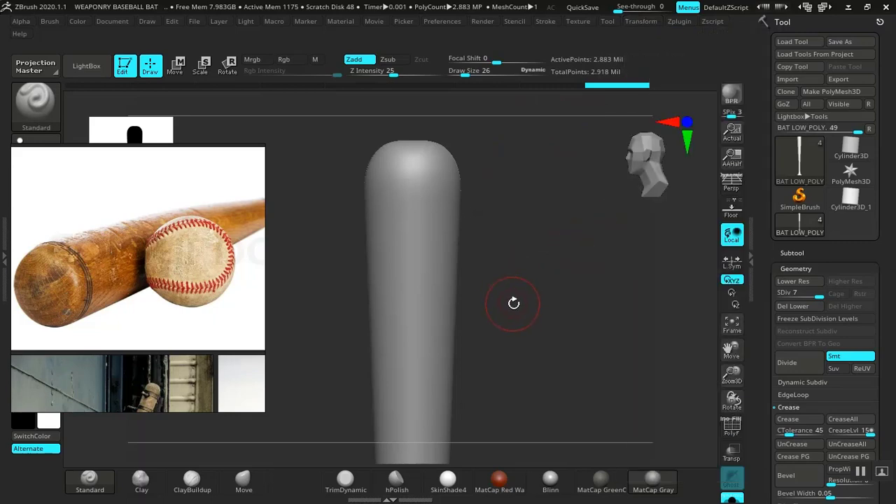
pyautogui.click(642, 22)
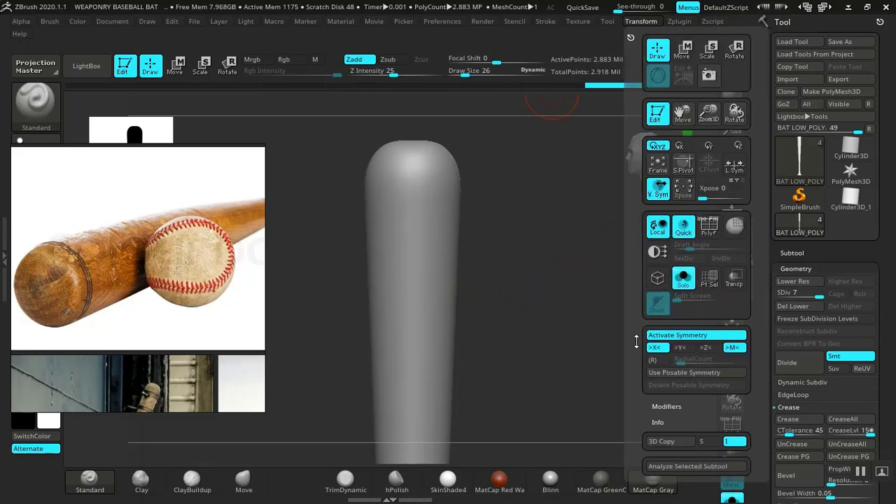
pyautogui.moveTo(637, 341); pyautogui.dragTo(635, 294)
pyautogui.click(652, 268)
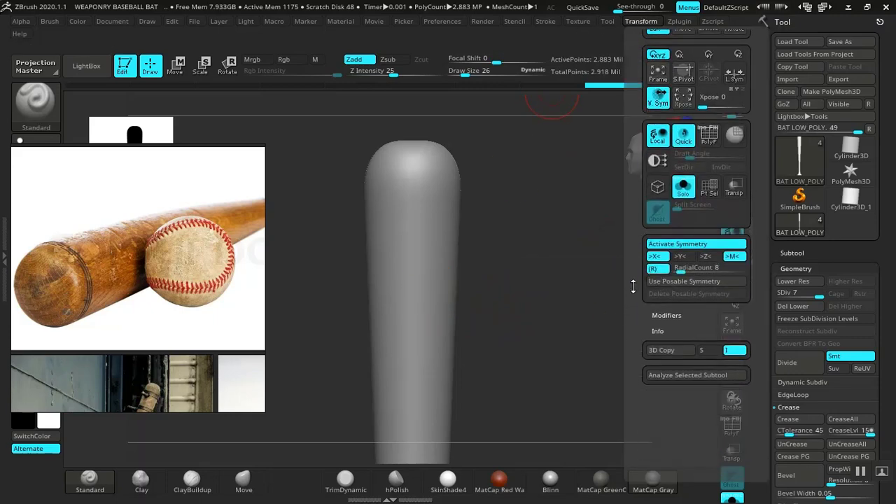
pyautogui.moveTo(488, 308); pyautogui.dragTo(462, 328)
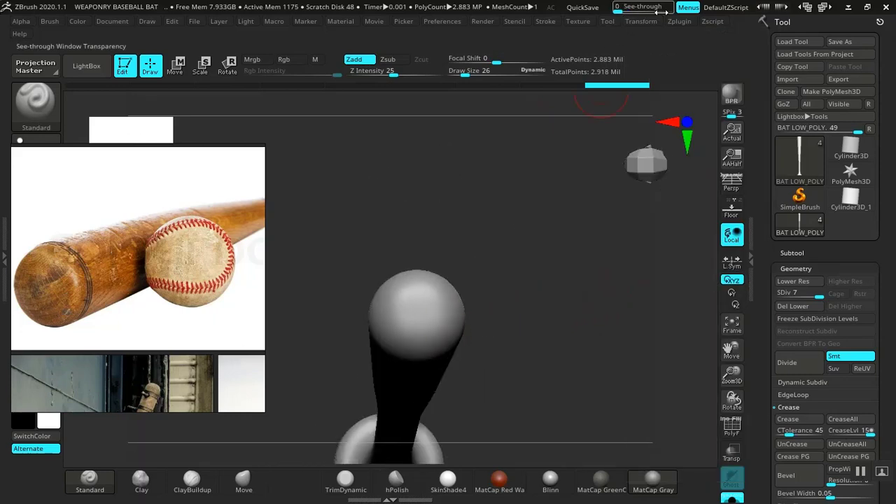
# Step: Check the bat's axis orientation with the Move gizmo, and return to Draw mode
pyautogui.click(641, 21)
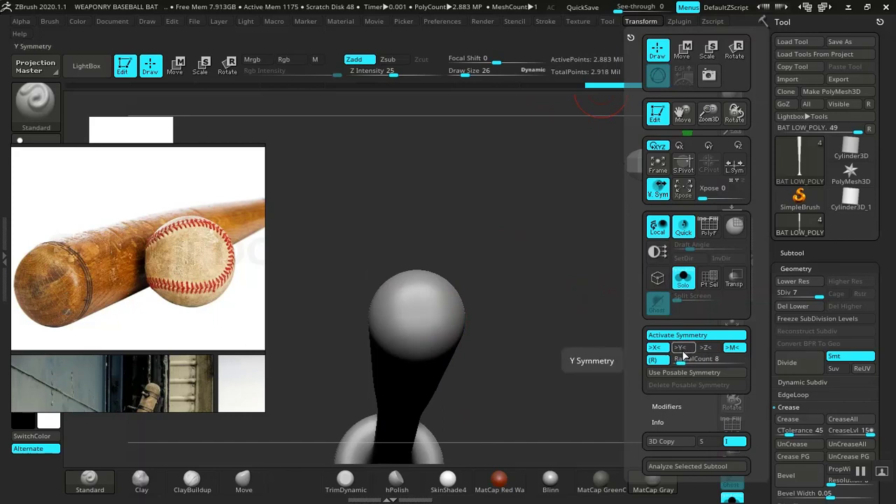
pyautogui.moveTo(552, 302); pyautogui.dragTo(504, 260)
pyautogui.press('w')
pyautogui.moveTo(532, 341)
pyautogui.mouseDown()
pyautogui.moveTo(508, 294)
pyautogui.moveTo(523, 322)
pyautogui.moveTo(565, 327)
pyautogui.moveTo(536, 340)
pyautogui.moveTo(507, 266)
pyautogui.moveTo(439, 287)
pyautogui.mouseUp()
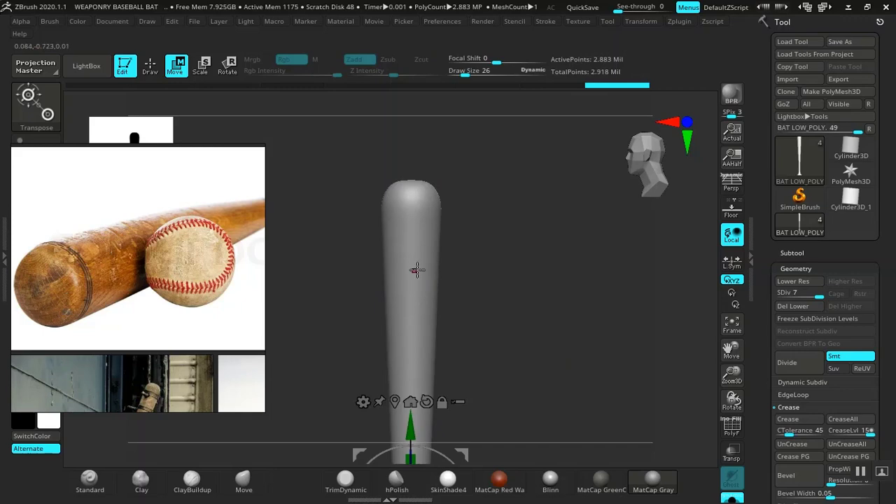
pyautogui.press('q')
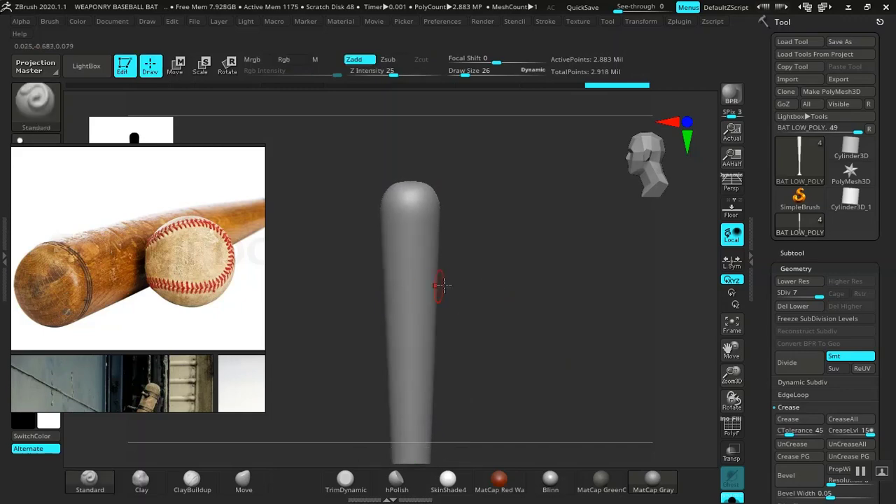
pyautogui.moveTo(439, 287); pyautogui.dragTo(532, 245)
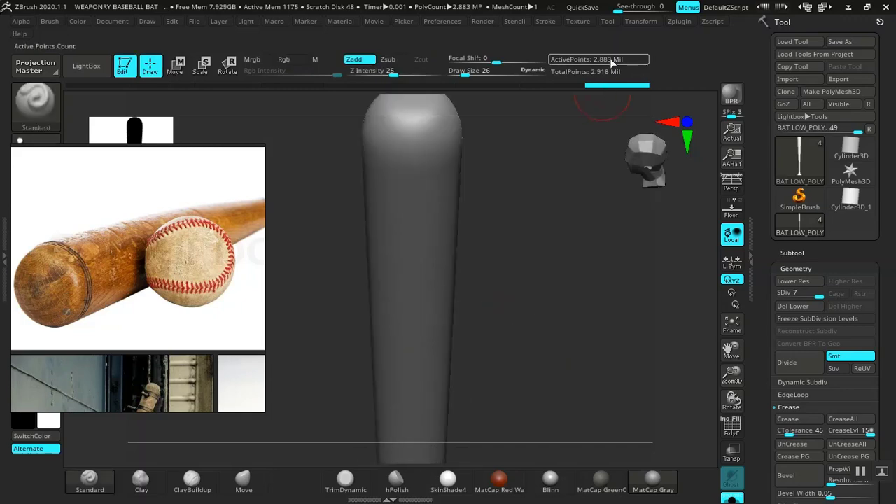
# Step: Add the Y axis to the bat's radial symmetry and check the mirrored brush points around its rounded tip
pyautogui.click(649, 22)
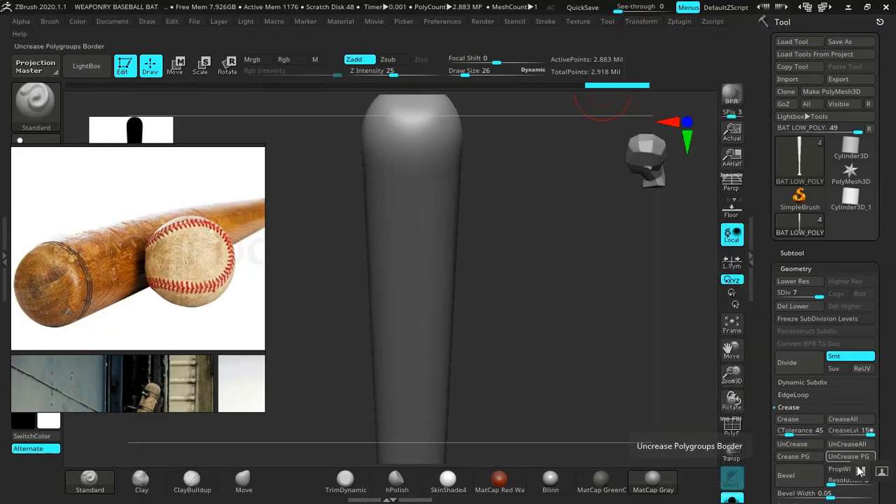
pyautogui.keyDown('alt'); pyautogui.moveTo(565, 447); pyautogui.dragTo(549, 421); pyautogui.keyUp('alt')
pyautogui.click(643, 23)
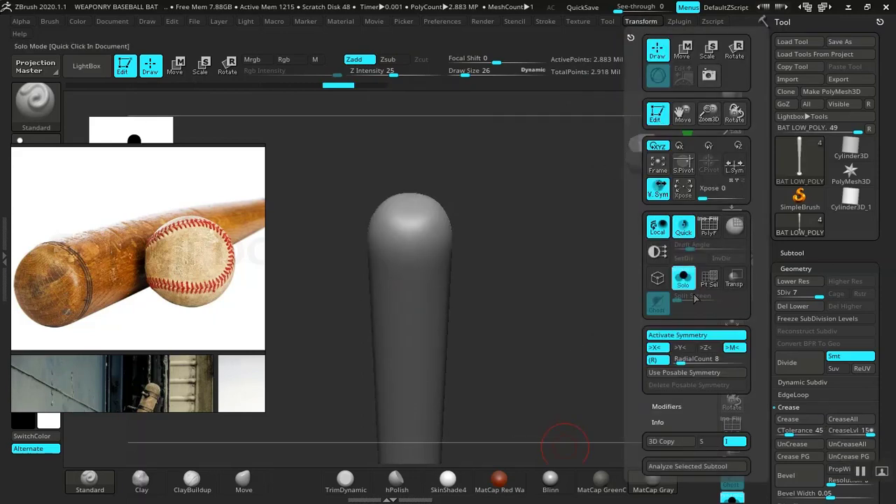
pyautogui.click(682, 348)
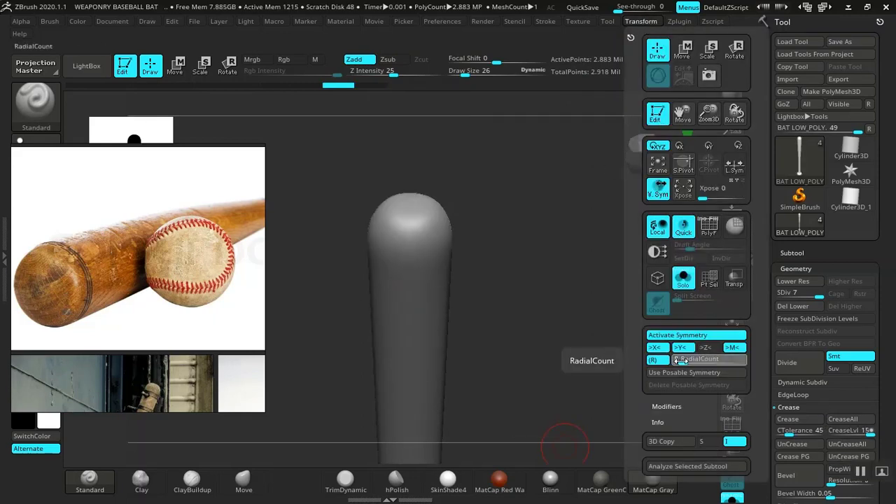
pyautogui.moveTo(581, 363)
pyautogui.mouseDown()
pyautogui.moveTo(546, 360)
pyautogui.moveTo(530, 314)
pyautogui.moveTo(546, 311)
pyautogui.moveTo(430, 296)
pyautogui.mouseUp()
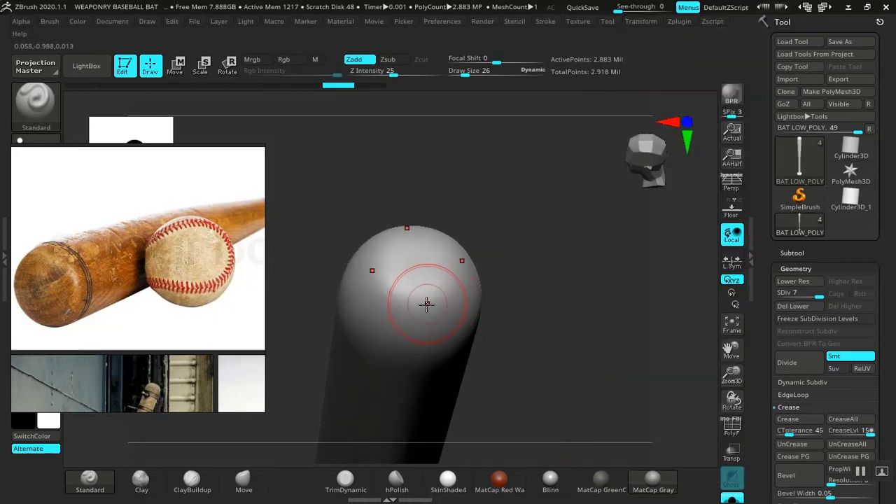
pyautogui.moveTo(526, 296); pyautogui.dragTo(365, 349)
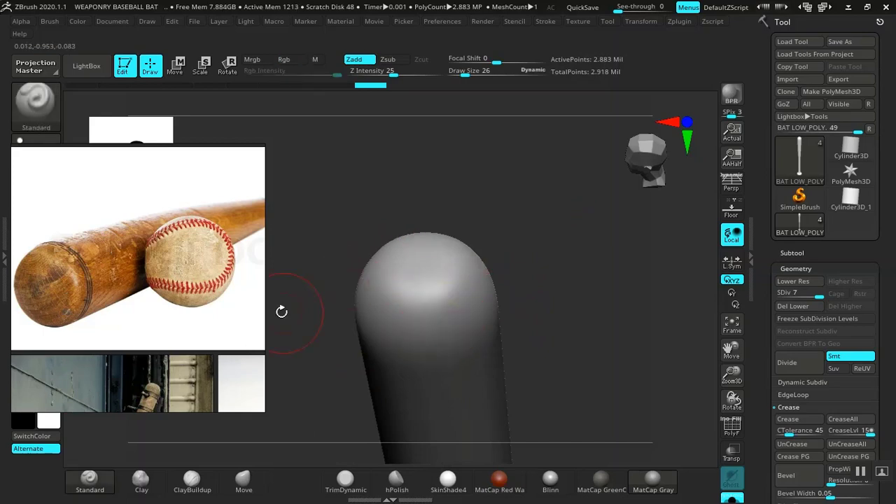
# Step: Reposition the floating baseball bat reference image close to the model's rounded tip, clear of the brush and material settings
pyautogui.moveTo(194, 296)
pyautogui.mouseDown()
pyautogui.moveTo(673, 160)
pyautogui.moveTo(732, 174)
pyautogui.mouseUp()
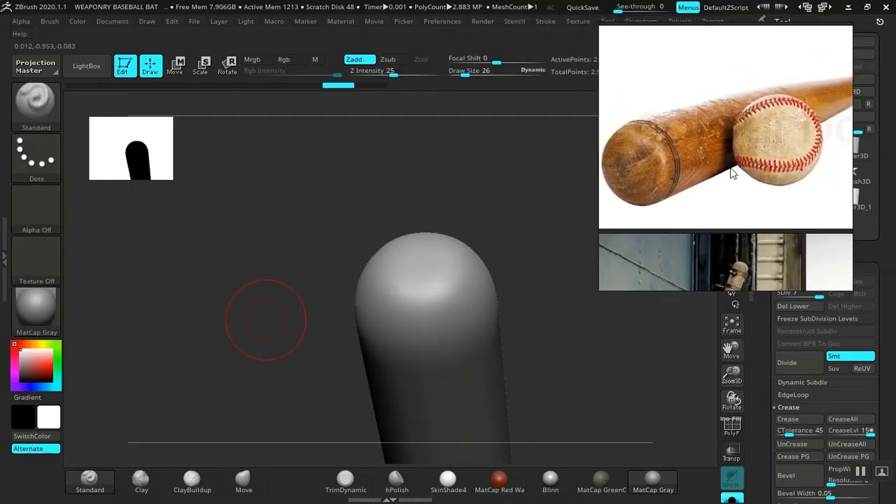
pyautogui.keyDown('shift'); pyautogui.moveTo(564, 324); pyautogui.dragTo(571, 315); pyautogui.keyUp('shift')
pyautogui.moveTo(707, 217); pyautogui.dragTo(278, 214, button='right')
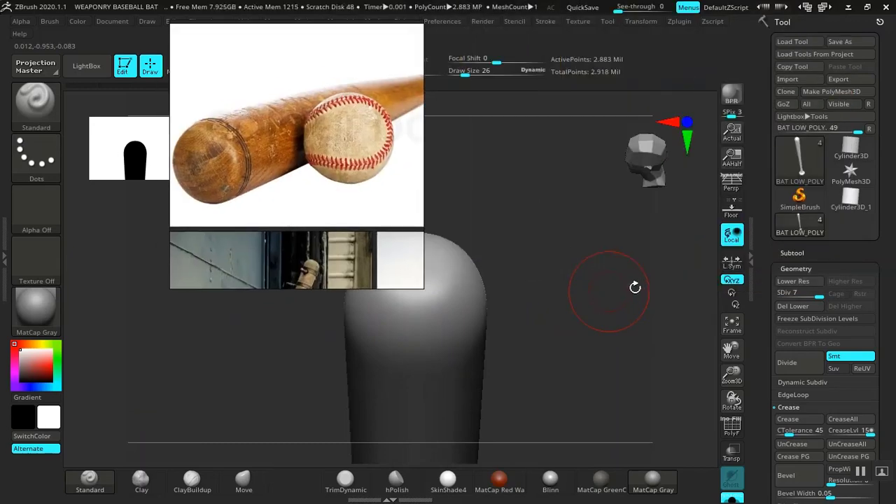
pyautogui.moveTo(636, 288); pyautogui.dragTo(691, 280)
pyautogui.scroll(-10, 776, 231)
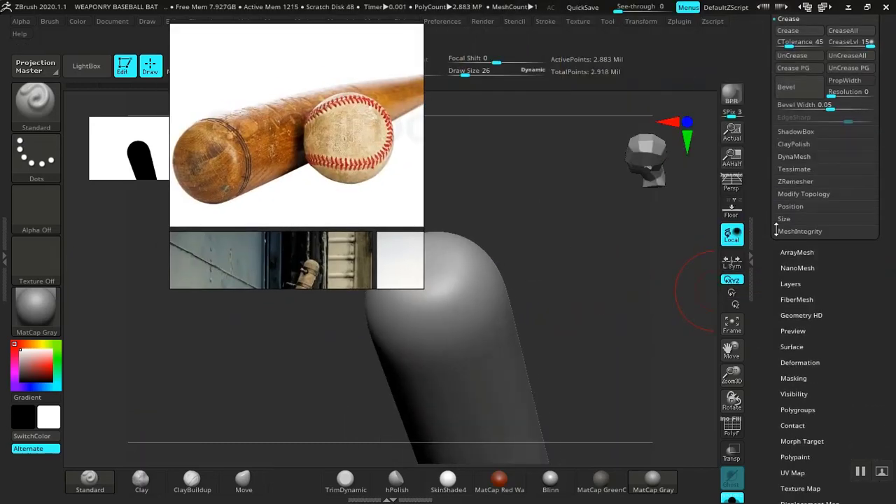
pyautogui.scroll(-3, 770, 278)
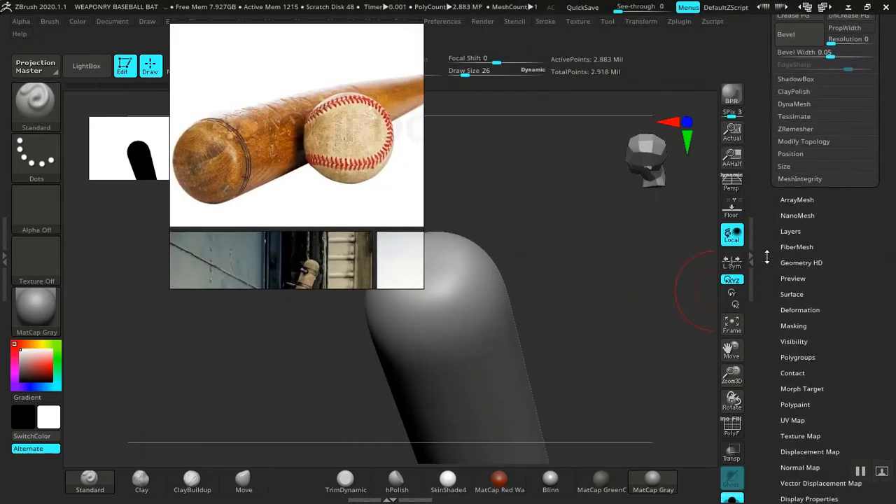
pyautogui.moveTo(515, 227); pyautogui.dragTo(619, 244)
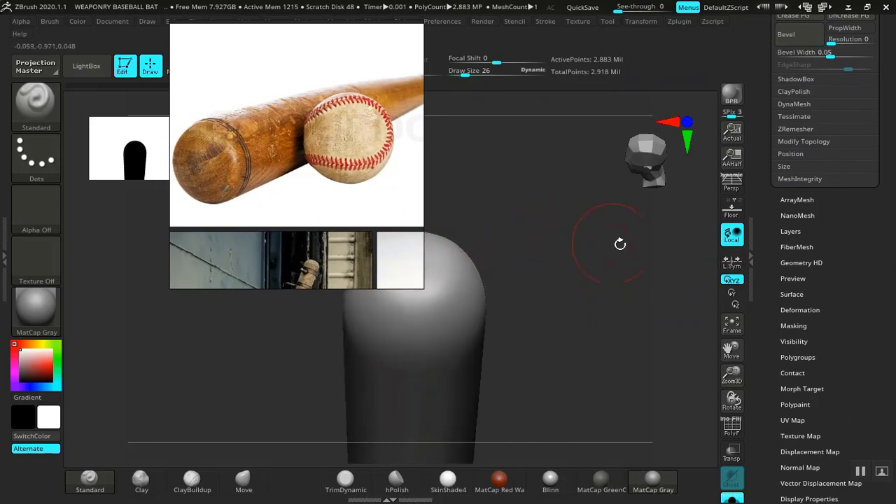
# Step: Create a new sculpting layer for the bat and name it BASE DETAIL
pyautogui.click(791, 231)
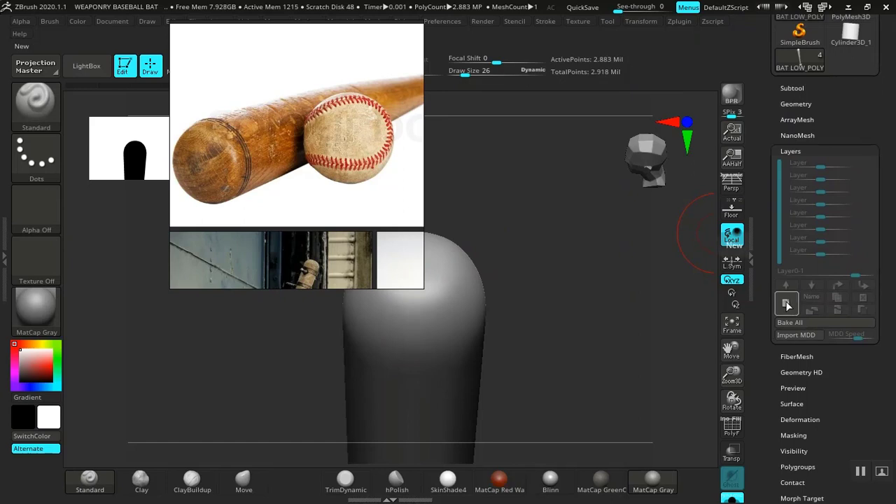
pyautogui.click(785, 303)
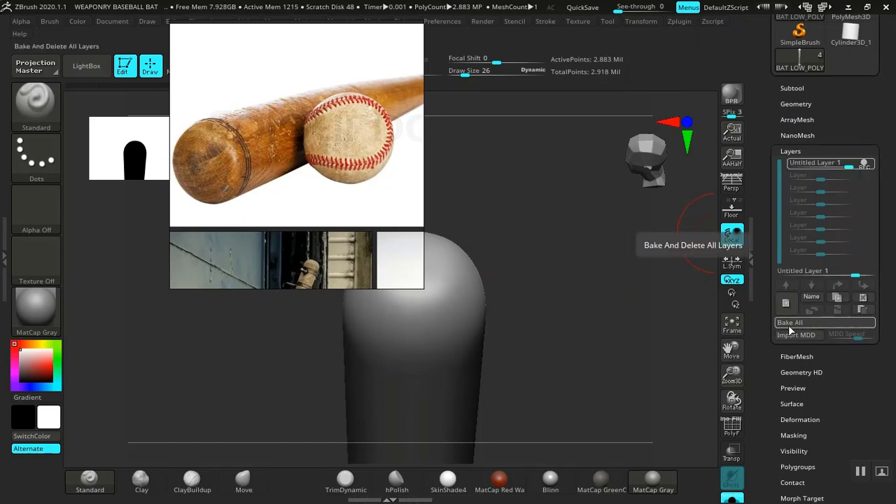
pyautogui.click(813, 297)
pyautogui.write('B')
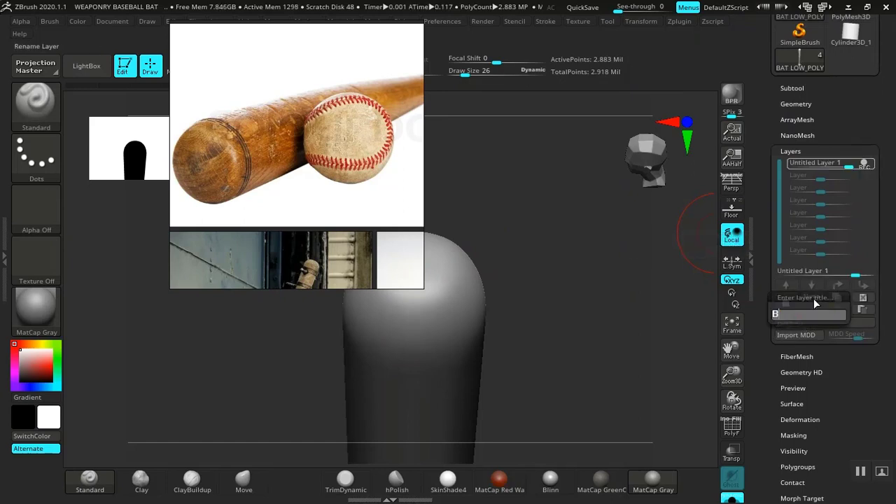
pyautogui.write('ASE DETAIL')
pyautogui.press('Return')
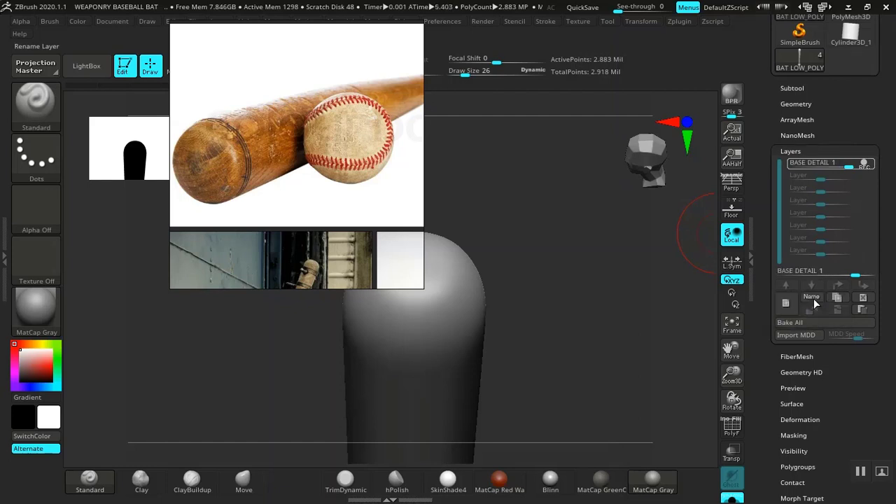
# Step: Choose the ClayBuildup brush and move the floating reference image away from the bat to uncover the whole model
pyautogui.click(189, 481)
pyautogui.moveTo(244, 239)
pyautogui.mouseDown()
pyautogui.moveTo(159, 303)
pyautogui.moveTo(757, 215)
pyautogui.moveTo(727, 98)
pyautogui.moveTo(736, 84)
pyautogui.moveTo(695, 140)
pyautogui.moveTo(173, 268)
pyautogui.moveTo(680, 179)
pyautogui.moveTo(756, 154)
pyautogui.mouseUp()
pyautogui.moveTo(752, 296); pyautogui.dragTo(756, 382)
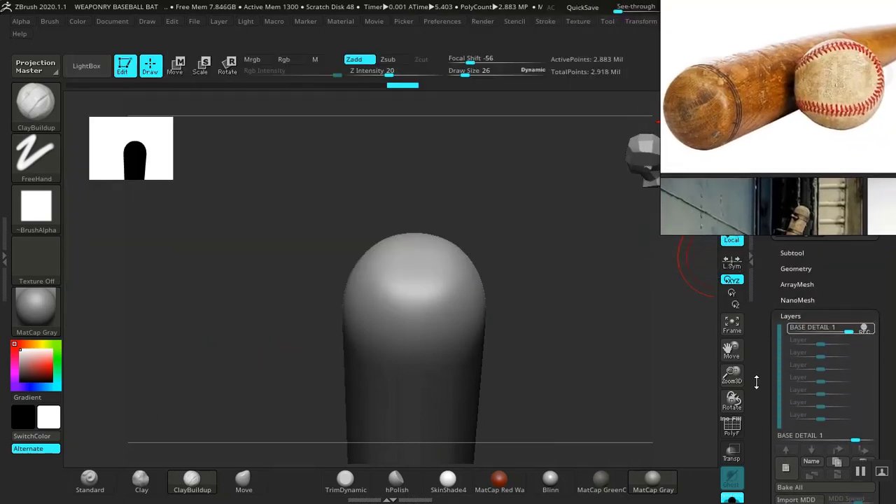
# Step: Increase the ClayBuildup brush's Draw Size to 30 for working on the bat's barrel end
pyautogui.moveTo(633, 320)
pyautogui.mouseDown()
pyautogui.moveTo(578, 329)
pyautogui.moveTo(577, 294)
pyautogui.mouseUp()
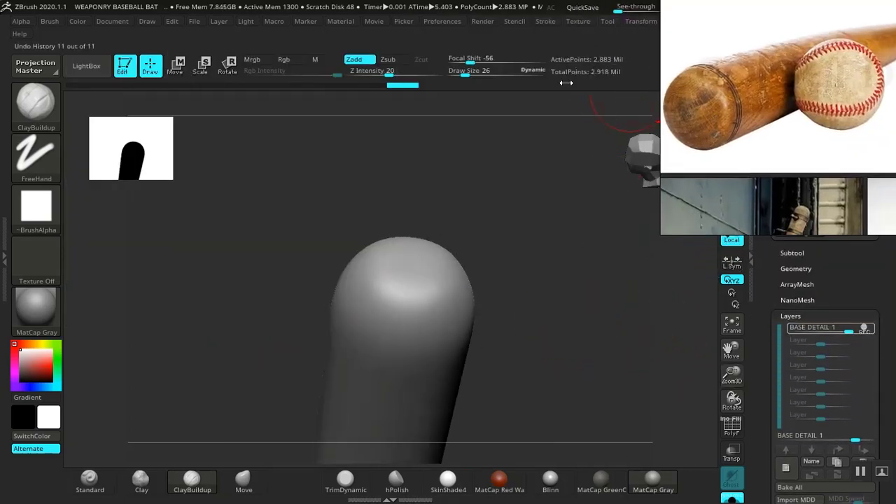
pyautogui.moveTo(538, 246)
pyautogui.mouseDown()
pyautogui.moveTo(521, 274)
pyautogui.moveTo(528, 292)
pyautogui.moveTo(522, 278)
pyautogui.moveTo(514, 301)
pyautogui.moveTo(517, 284)
pyautogui.mouseUp()
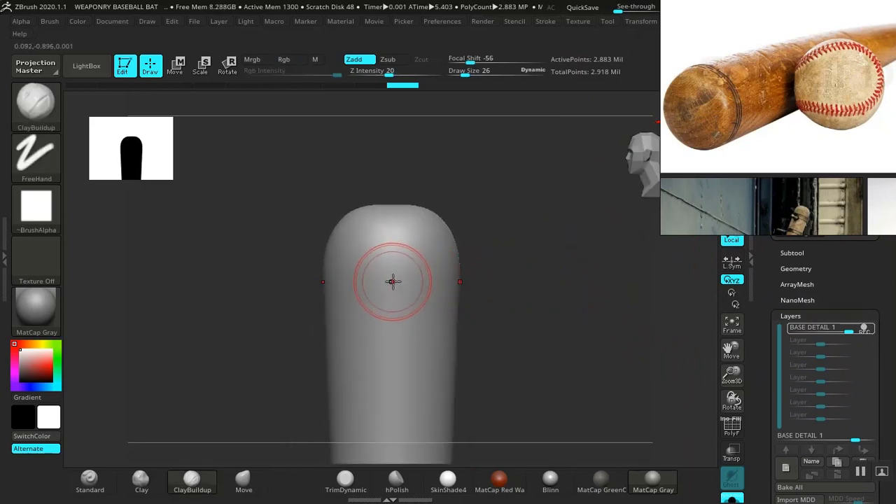
pyautogui.keyDown('alt'); pyautogui.moveTo(496, 322); pyautogui.dragTo(494, 296); pyautogui.keyUp('alt')
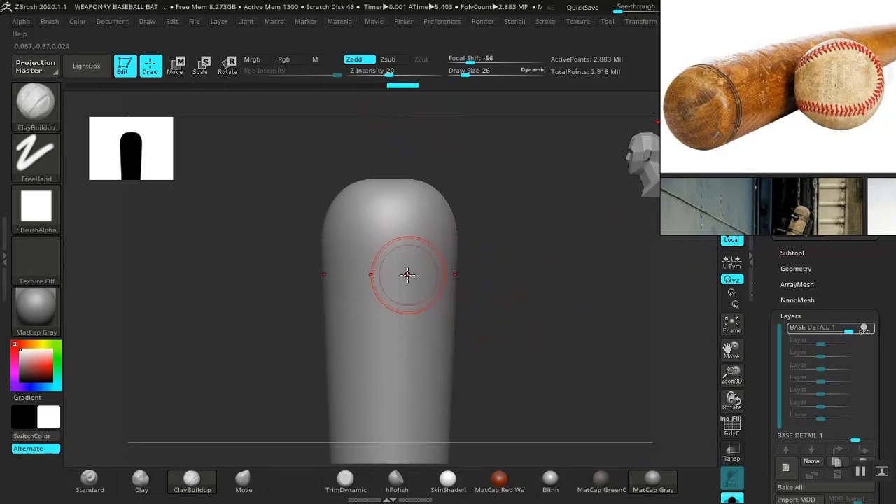
pyautogui.press(']')
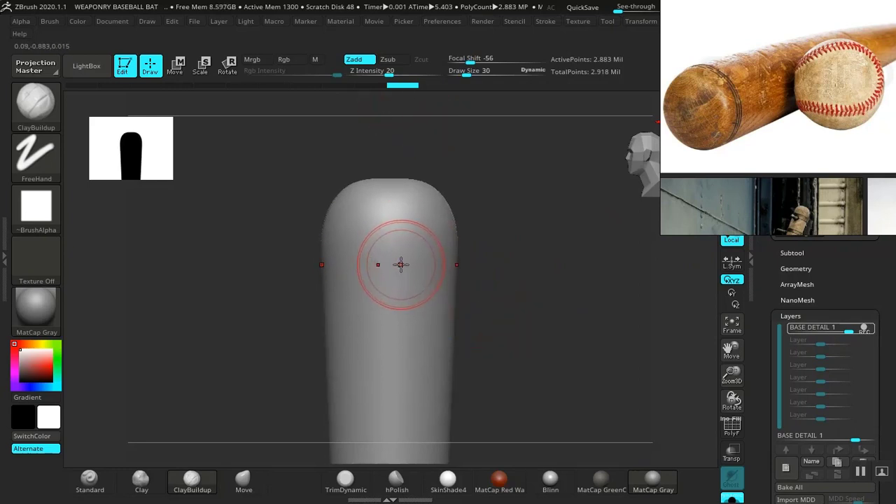
# Step: Try several lengthwise ClayBuildup strokes on the barrel end at Z Intensity 20, and undo them
pyautogui.keyDown('alt'); pyautogui.moveTo(489, 292); pyautogui.dragTo(373, 262); pyautogui.keyUp('alt')
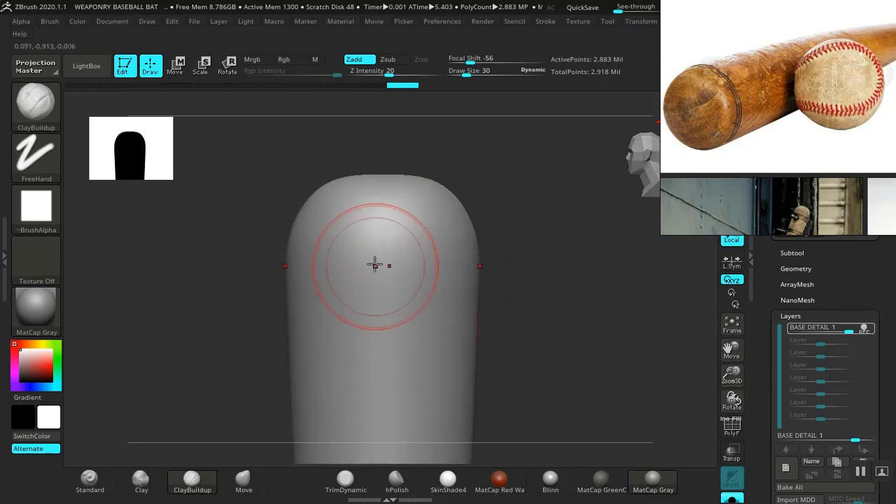
pyautogui.moveTo(364, 226); pyautogui.dragTo(366, 349)
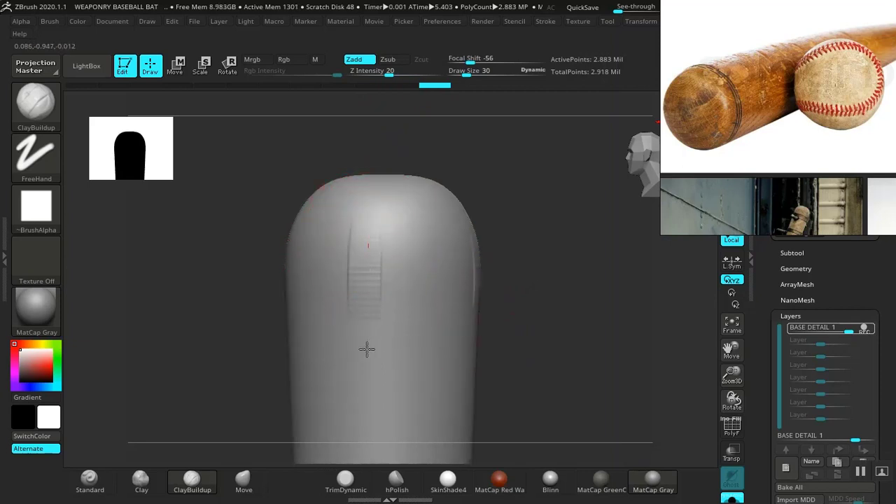
pyautogui.moveTo(393, 234); pyautogui.dragTo(389, 339)
pyautogui.moveTo(421, 238); pyautogui.dragTo(414, 340)
pyautogui.moveTo(581, 320)
pyautogui.mouseDown()
pyautogui.moveTo(522, 328)
pyautogui.moveTo(539, 322)
pyautogui.moveTo(534, 295)
pyautogui.moveTo(482, 254)
pyautogui.moveTo(520, 305)
pyautogui.mouseUp()
pyautogui.press('ctrl')
pyautogui.hotkey('ctrl', 'z')
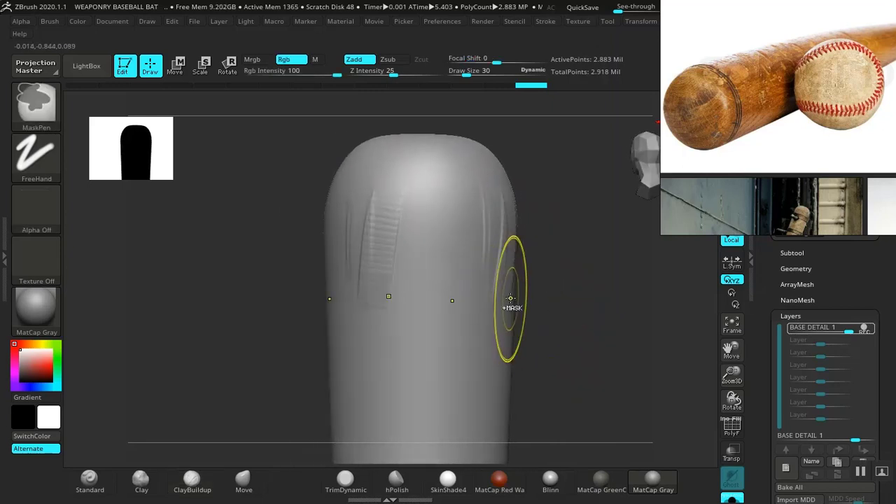
pyautogui.hotkey('ctrl', 'z')
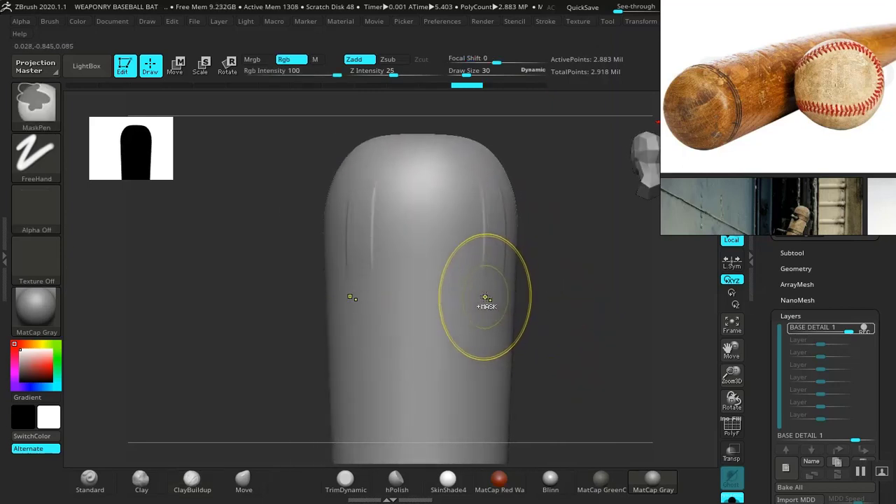
pyautogui.hotkey('ctrl', 'z')
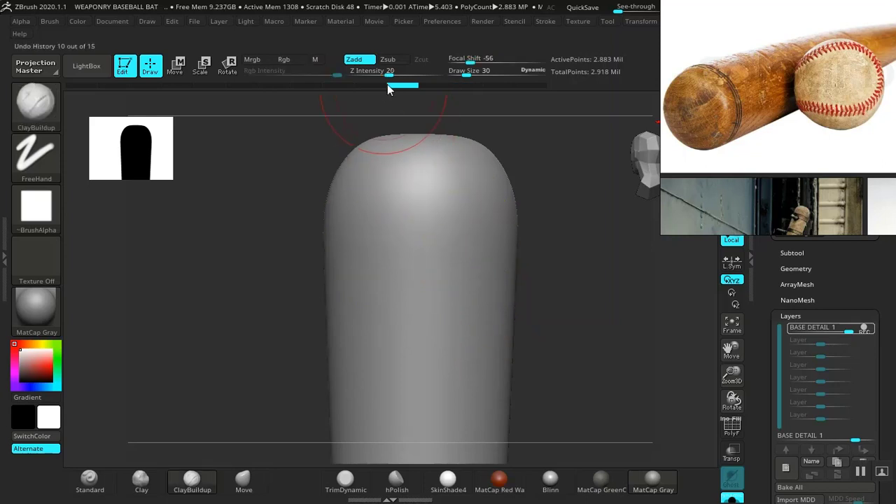
# Step: Set ClayBuildup's Z Intensity to 10 and test a short stroke near the bat's rounded tip
pyautogui.moveTo(389, 73); pyautogui.dragTo(383, 72)
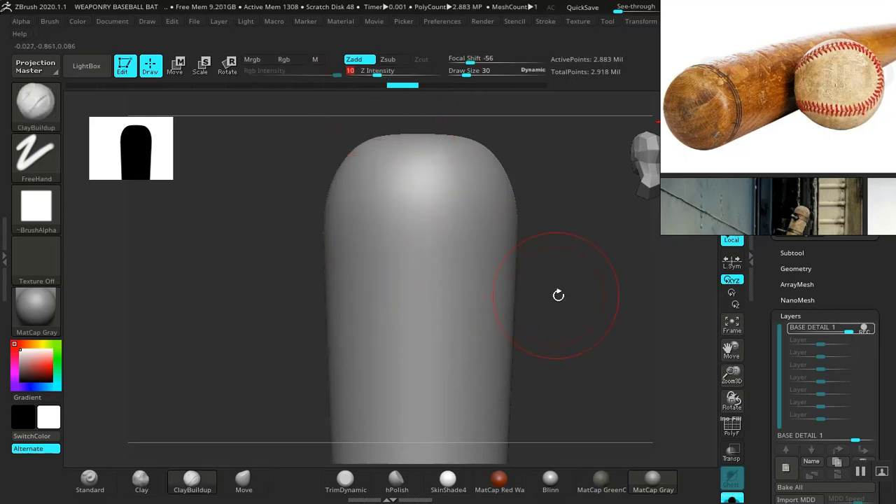
pyautogui.keyDown('alt'); pyautogui.moveTo(558, 294); pyautogui.dragTo(490, 301); pyautogui.keyUp('alt')
pyautogui.moveTo(382, 225); pyautogui.dragTo(377, 179)
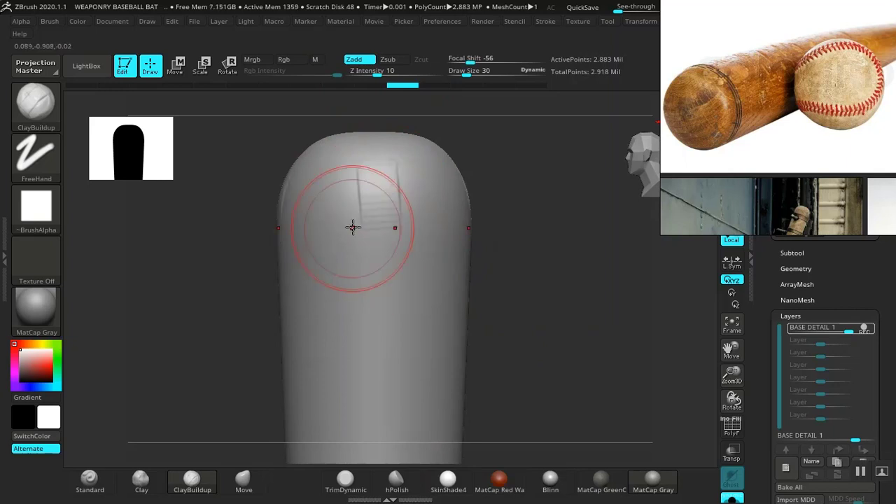
pyautogui.keyDown('shift'); pyautogui.moveTo(353, 227); pyautogui.dragTo(362, 198); pyautogui.keyUp('shift')
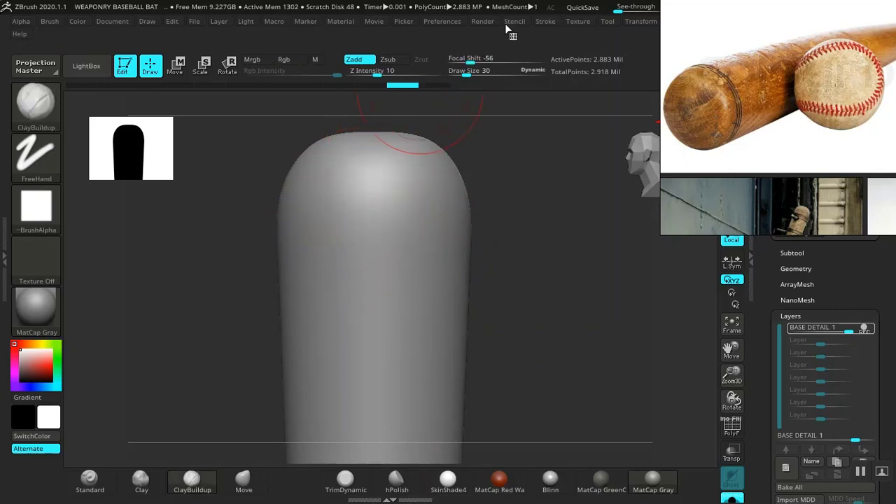
# Step: Turn off LazyMouse for the ClayBuildup brush
pyautogui.click(552, 23)
pyautogui.click(581, 196)
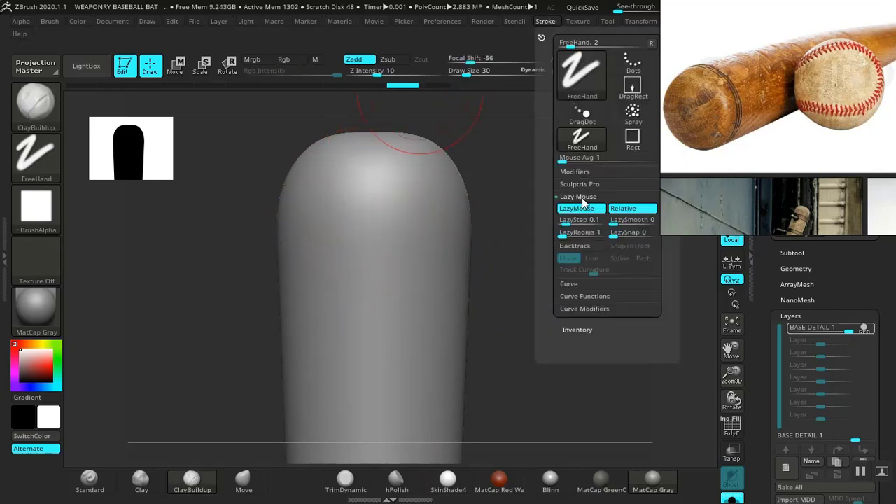
pyautogui.click(577, 209)
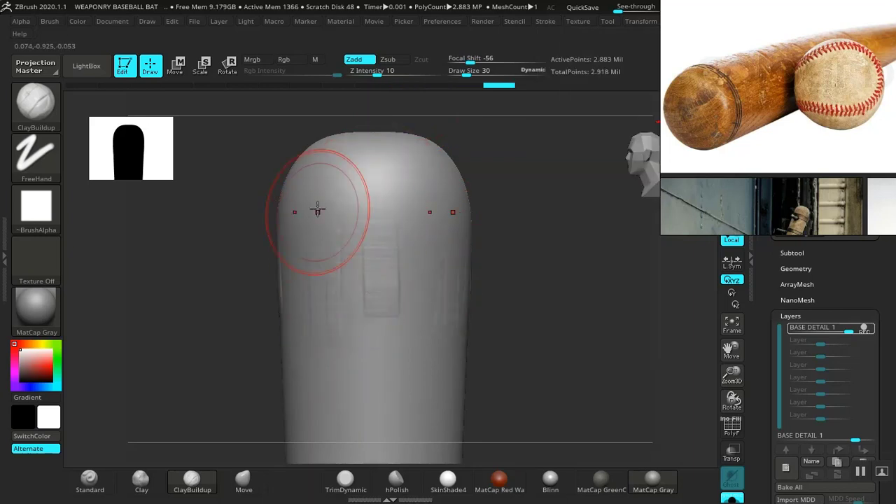
# Step: Build up faint lengthwise wood-grain strokes with ClayBuildup around the thick upper barrel below the rounded tip
pyautogui.moveTo(548, 292); pyautogui.dragTo(423, 242)
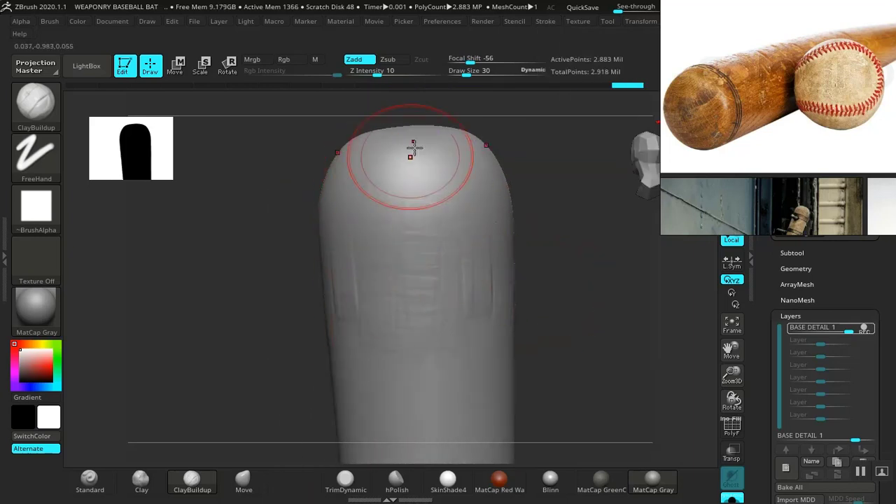
pyautogui.moveTo(526, 316)
pyautogui.mouseDown()
pyautogui.moveTo(601, 284)
pyautogui.moveTo(496, 237)
pyautogui.mouseUp()
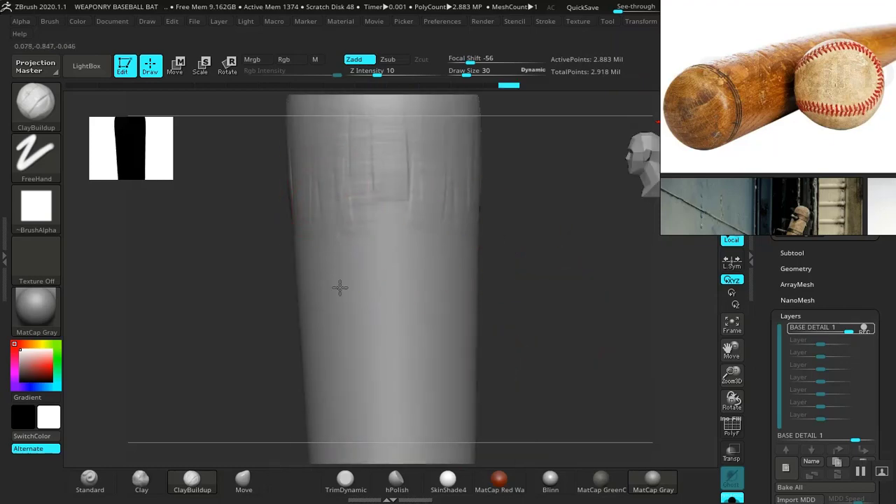
pyautogui.moveTo(389, 216); pyautogui.dragTo(392, 315)
pyautogui.moveTo(426, 286); pyautogui.dragTo(424, 336)
pyautogui.keyDown('alt'); pyautogui.moveTo(514, 350); pyautogui.dragTo(521, 261); pyautogui.keyUp('alt')
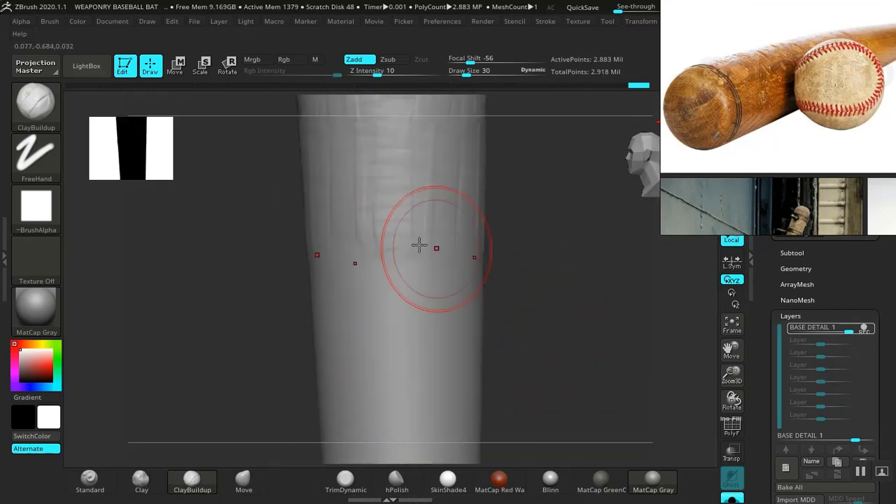
pyautogui.moveTo(351, 258); pyautogui.dragTo(379, 301)
pyautogui.moveTo(432, 308); pyautogui.dragTo(436, 362)
pyautogui.keyDown('alt'); pyautogui.moveTo(518, 329); pyautogui.dragTo(520, 226); pyautogui.keyUp('alt')
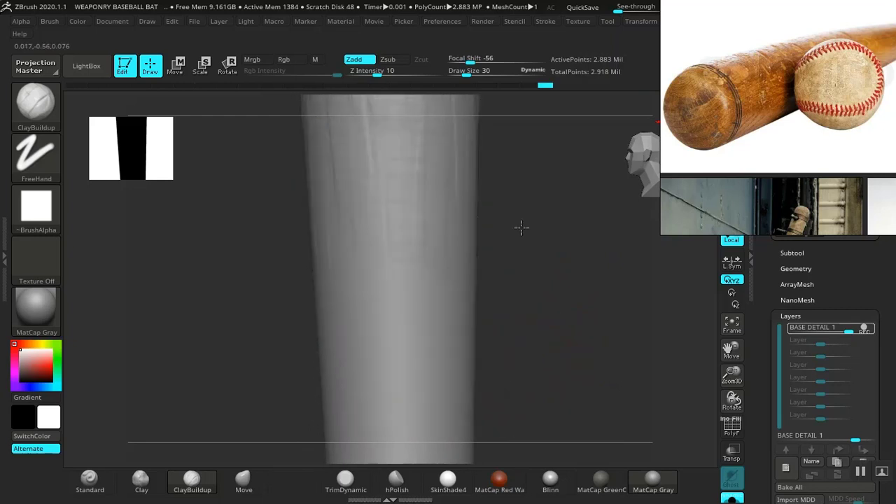
# Step: Continue the lengthwise ClayBuildup strokes down the lower barrel to where it tapers into the handle
pyautogui.moveTo(351, 202)
pyautogui.mouseDown()
pyautogui.moveTo(353, 262)
pyautogui.moveTo(391, 382)
pyautogui.mouseUp()
pyautogui.keyDown('alt'); pyautogui.moveTo(518, 322); pyautogui.dragTo(522, 250); pyautogui.keyUp('alt')
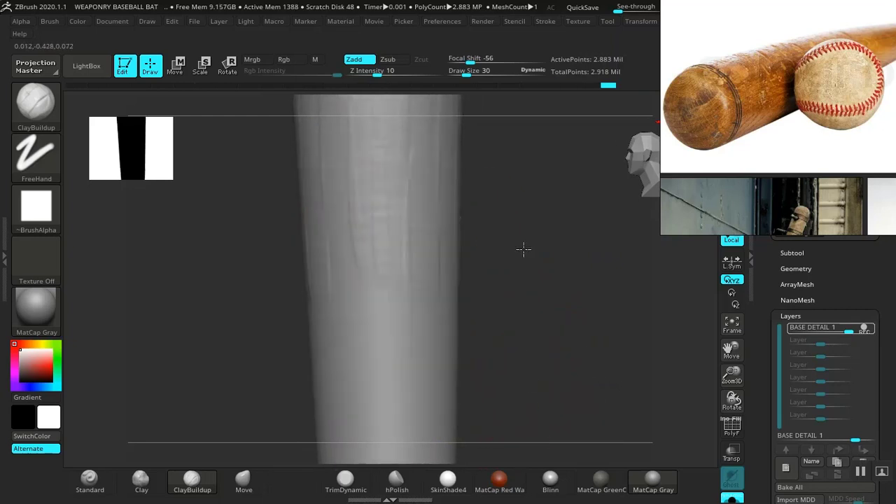
pyautogui.moveTo(521, 347)
pyautogui.keyDown('alt'); pyautogui.mouseDown()
pyautogui.moveTo(516, 240)
pyautogui.moveTo(524, 226)
pyautogui.mouseUp(); pyautogui.keyUp('alt')
pyautogui.moveTo(507, 355); pyautogui.dragTo(505, 312)
pyautogui.moveTo(547, 275)
pyautogui.mouseDown()
pyautogui.moveTo(556, 259)
pyautogui.moveTo(539, 252)
pyautogui.mouseUp()
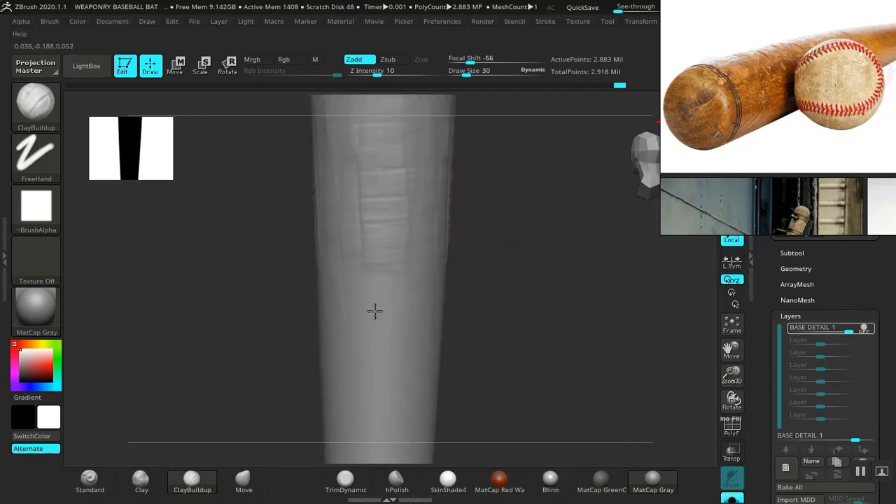
pyautogui.moveTo(511, 294); pyautogui.dragTo(520, 241)
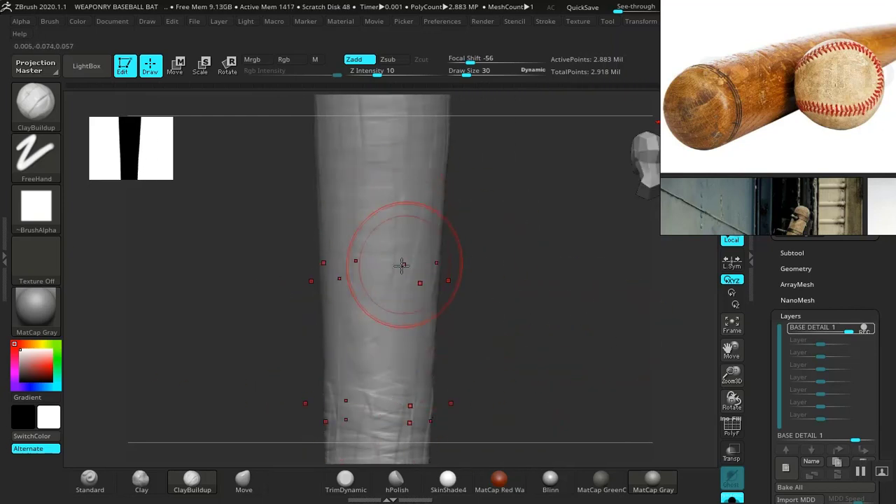
pyautogui.moveTo(532, 330)
pyautogui.mouseDown()
pyautogui.moveTo(520, 292)
pyautogui.moveTo(406, 168)
pyautogui.mouseUp()
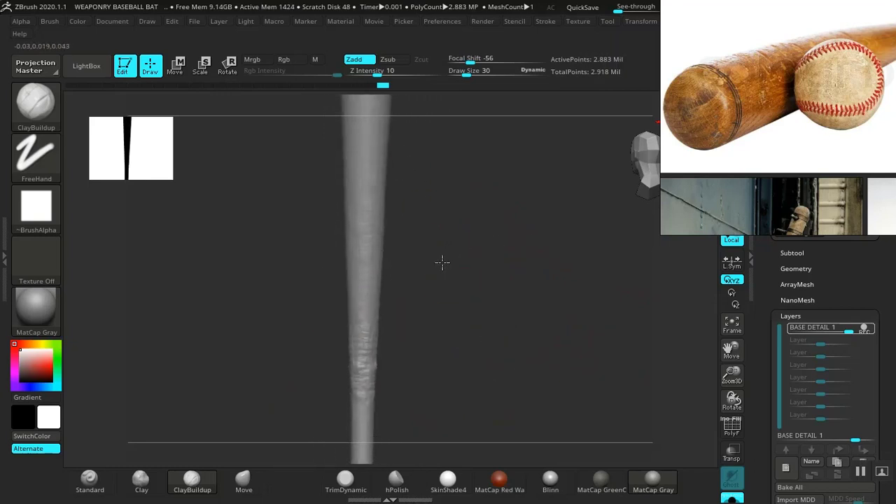
# Step: Extend the subtle ClayBuildup surface texture along the narrow handle down to the flare above the knob
pyautogui.moveTo(442, 262); pyautogui.dragTo(475, 271)
pyautogui.moveTo(366, 310); pyautogui.dragTo(373, 249)
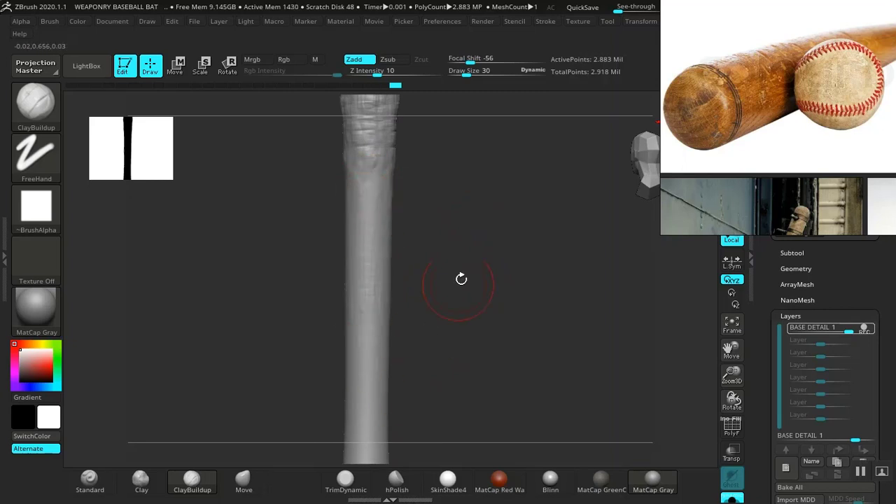
pyautogui.moveTo(461, 279); pyautogui.dragTo(475, 302)
pyautogui.moveTo(343, 125); pyautogui.dragTo(375, 365)
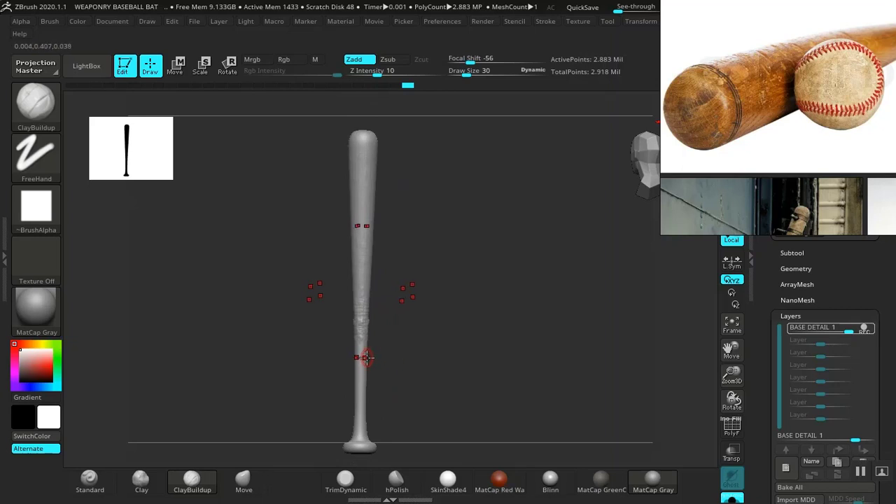
pyautogui.moveTo(390, 346); pyautogui.dragTo(504, 381)
pyautogui.keyDown('alt'); pyautogui.moveTo(488, 333); pyautogui.dragTo(370, 236); pyautogui.keyUp('alt')
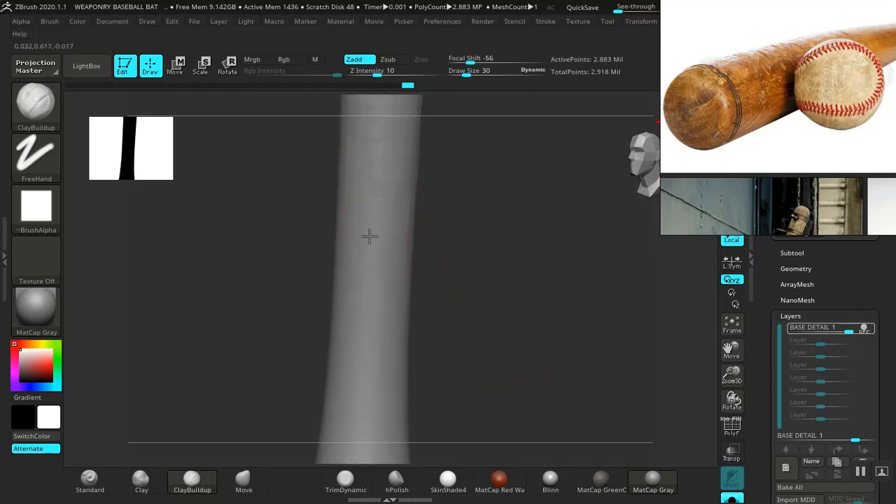
pyautogui.moveTo(394, 380); pyautogui.dragTo(413, 322)
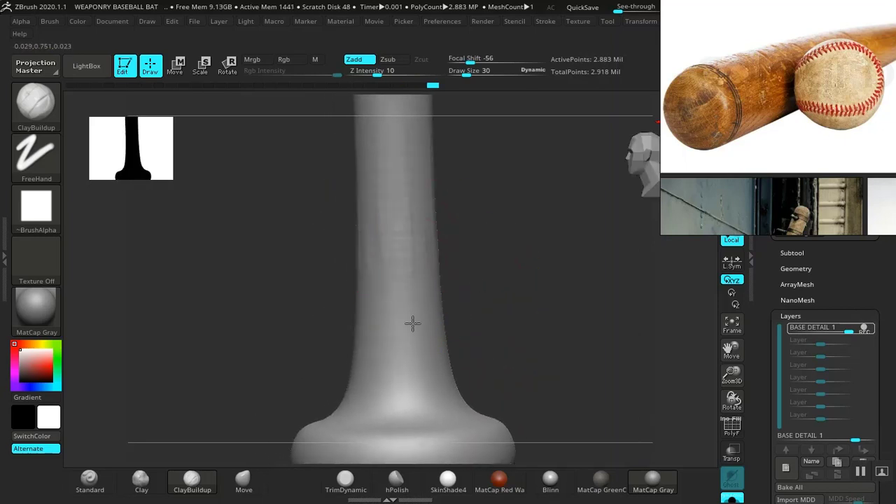
# Step: Add light ClayBuildup strokes over the knob's rounded side and across its flat end face
pyautogui.moveTo(465, 364)
pyautogui.mouseDown()
pyautogui.moveTo(491, 311)
pyautogui.moveTo(362, 280)
pyautogui.mouseUp()
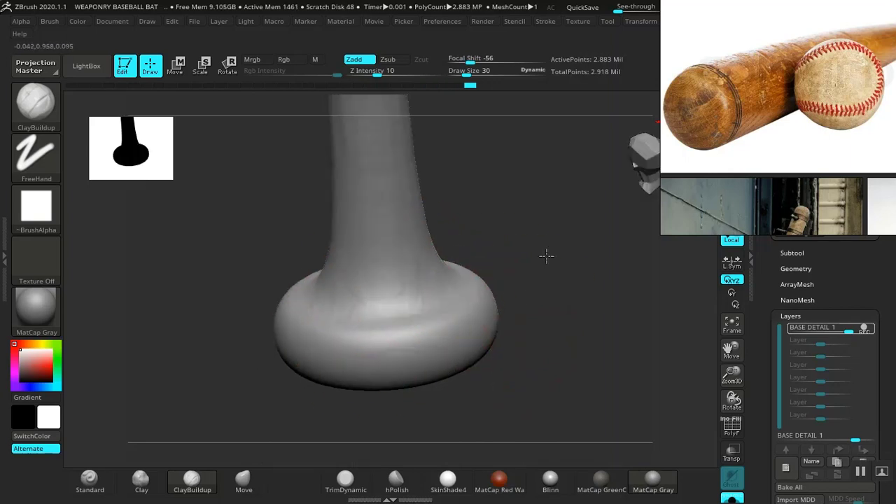
pyautogui.moveTo(546, 257)
pyautogui.mouseDown()
pyautogui.moveTo(539, 131)
pyautogui.moveTo(396, 340)
pyautogui.mouseUp()
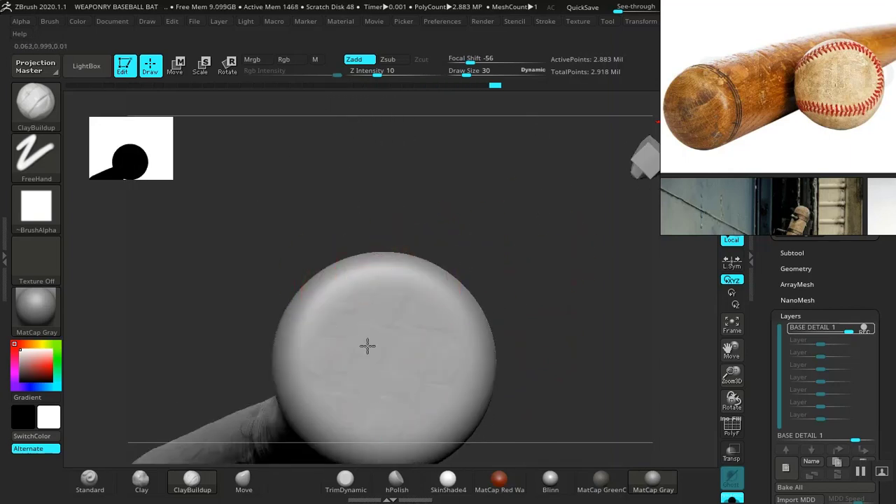
pyautogui.moveTo(458, 344); pyautogui.dragTo(455, 362)
pyautogui.moveTo(358, 284); pyautogui.dragTo(344, 324)
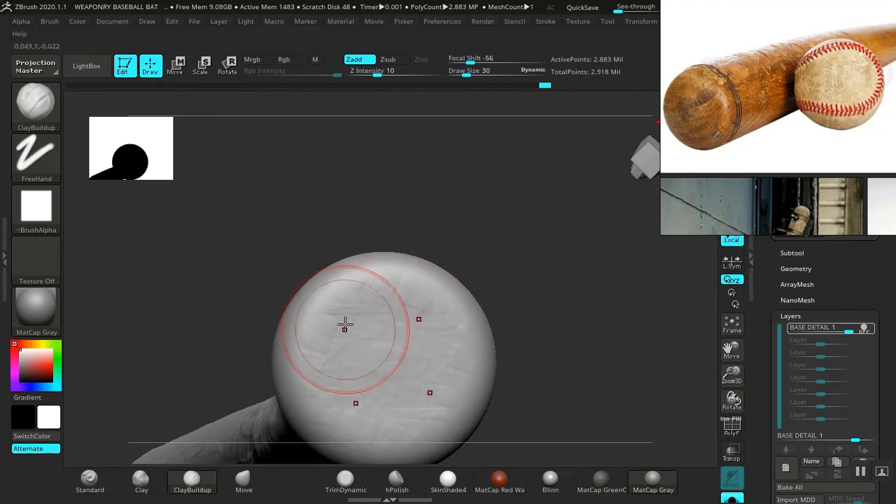
pyautogui.moveTo(409, 418)
pyautogui.mouseDown()
pyautogui.moveTo(448, 415)
pyautogui.moveTo(516, 360)
pyautogui.moveTo(481, 280)
pyautogui.mouseUp()
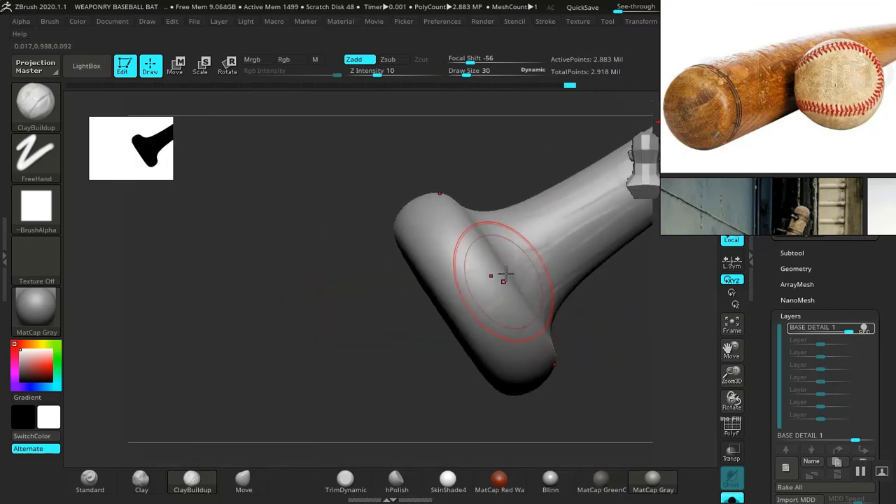
# Step: Add more ClayBuildup strokes around the knob's back shoulder and the handle flare that runs into it
pyautogui.moveTo(415, 319)
pyautogui.mouseDown()
pyautogui.moveTo(358, 336)
pyautogui.moveTo(361, 346)
pyautogui.mouseUp()
pyautogui.moveTo(448, 217)
pyautogui.mouseDown()
pyautogui.moveTo(468, 203)
pyautogui.moveTo(455, 227)
pyautogui.mouseUp()
pyautogui.moveTo(556, 348)
pyautogui.mouseDown()
pyautogui.moveTo(490, 300)
pyautogui.moveTo(580, 201)
pyautogui.mouseUp()
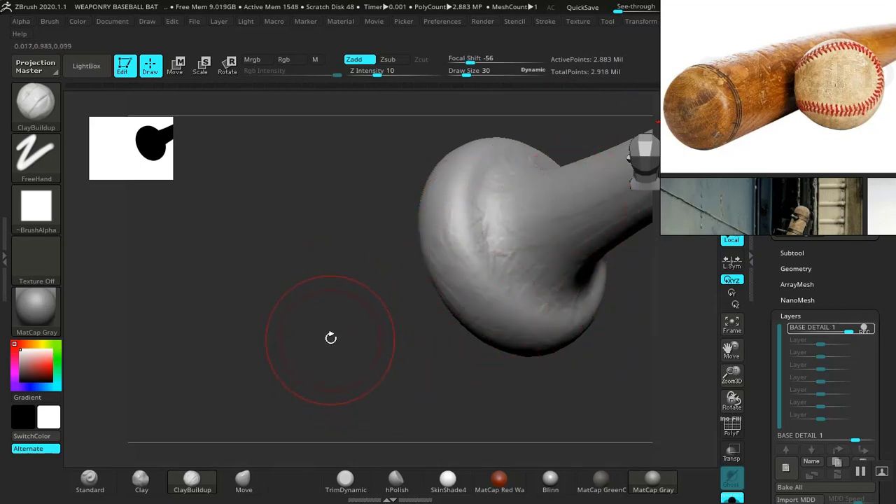
pyautogui.moveTo(331, 338)
pyautogui.mouseDown()
pyautogui.moveTo(244, 346)
pyautogui.moveTo(488, 370)
pyautogui.moveTo(517, 362)
pyautogui.moveTo(543, 372)
pyautogui.moveTo(398, 269)
pyautogui.moveTo(300, 226)
pyautogui.moveTo(360, 200)
pyautogui.moveTo(430, 300)
pyautogui.mouseUp()
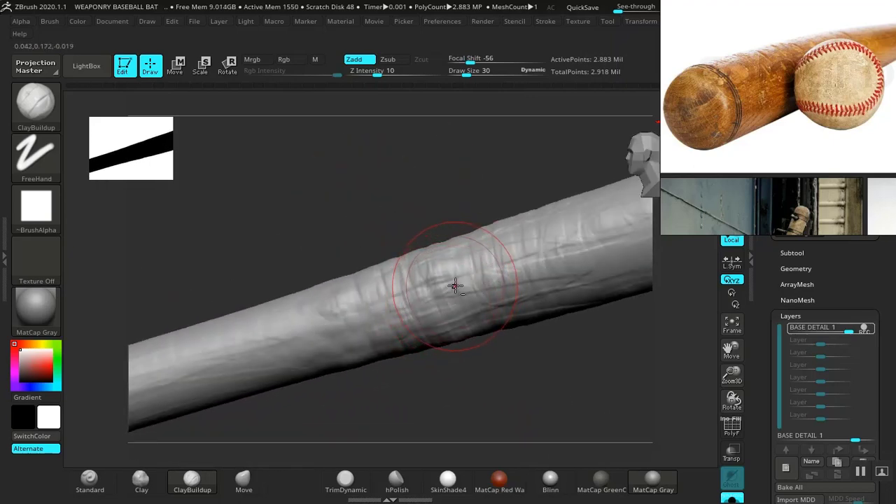
# Step: Build up crosswise and lengthwise ClayBuildup strokes around the middle of the bat where barrel meets handle
pyautogui.moveTo(447, 387); pyautogui.dragTo(462, 269)
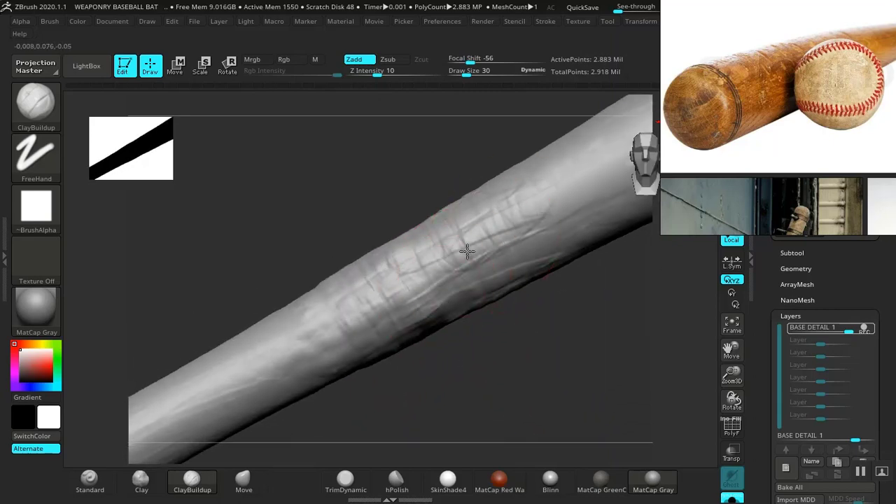
pyautogui.moveTo(478, 365); pyautogui.dragTo(398, 238)
pyautogui.moveTo(448, 301); pyautogui.dragTo(441, 266)
pyautogui.moveTo(345, 178)
pyautogui.mouseDown()
pyautogui.moveTo(330, 280)
pyautogui.moveTo(422, 255)
pyautogui.moveTo(464, 304)
pyautogui.moveTo(483, 308)
pyautogui.moveTo(430, 296)
pyautogui.moveTo(466, 396)
pyautogui.moveTo(466, 198)
pyautogui.moveTo(496, 358)
pyautogui.moveTo(430, 227)
pyautogui.mouseUp()
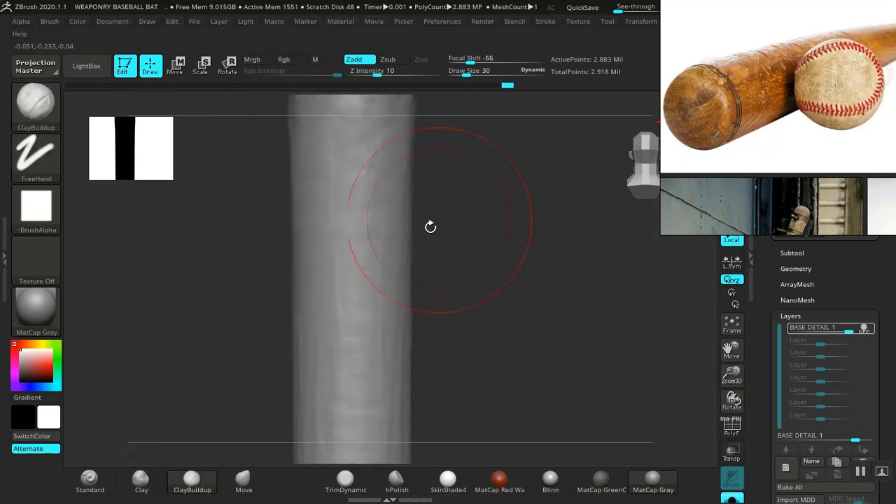
# Step: Carve long grain strokes with ClayBuildup down the handle to the flare above the knob, reducing the draw size to 18
pyautogui.moveTo(372, 260); pyautogui.dragTo(422, 283)
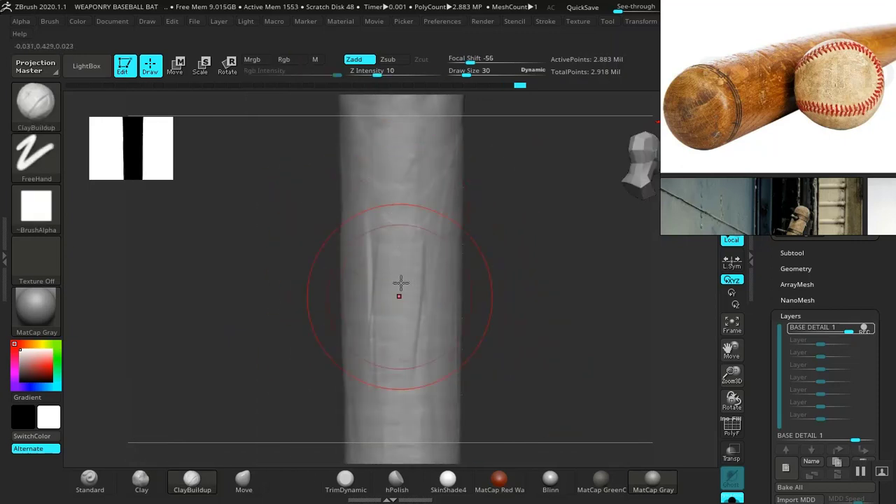
pyautogui.moveTo(506, 346); pyautogui.dragTo(484, 246)
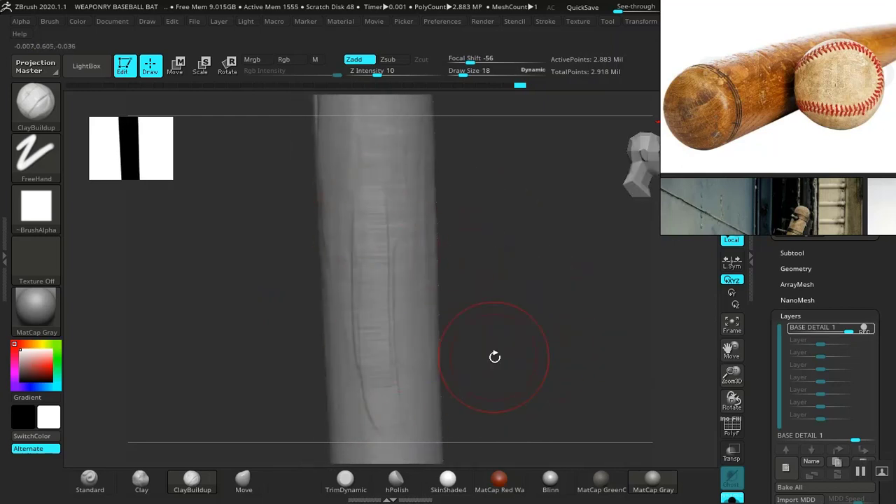
pyautogui.moveTo(495, 357); pyautogui.dragTo(450, 296)
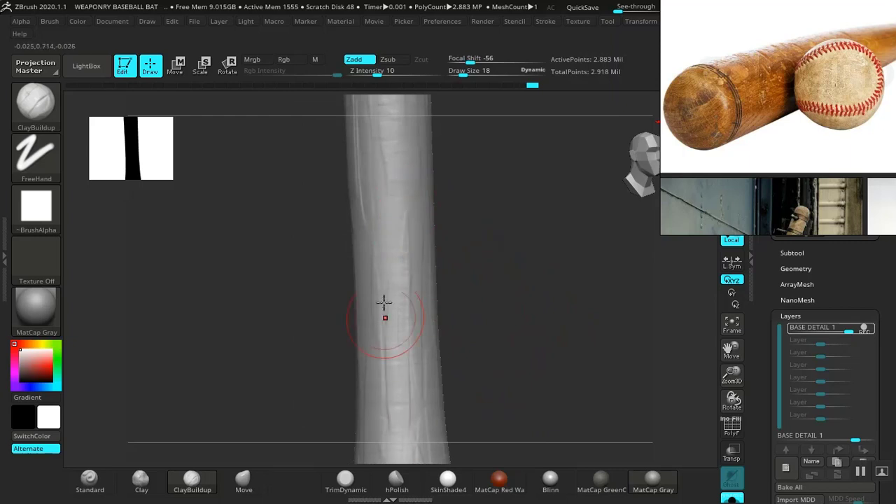
pyautogui.moveTo(384, 302); pyautogui.dragTo(470, 320)
pyautogui.moveTo(410, 380)
pyautogui.mouseDown()
pyautogui.moveTo(489, 222)
pyautogui.moveTo(400, 326)
pyautogui.mouseUp()
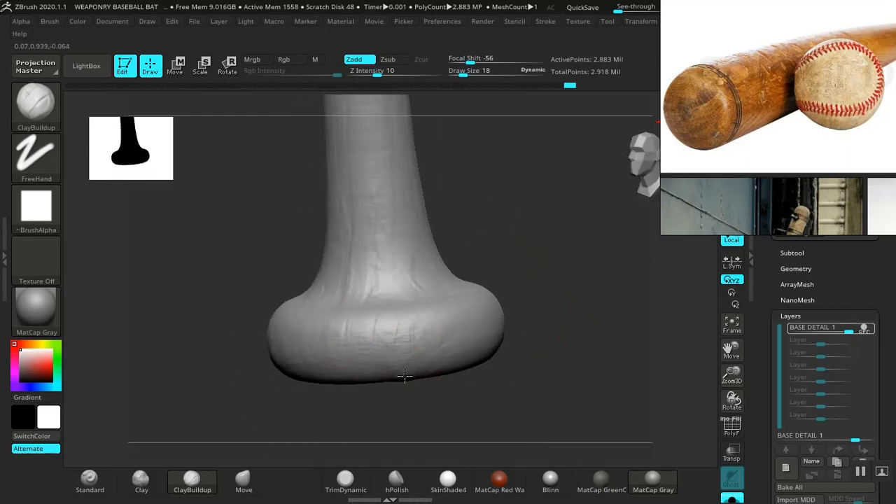
# Step: Add fine diagonal ClayBuildup grain strokes across the knob's flat end face and detail the barrel's rounded tip
pyautogui.moveTo(405, 377)
pyautogui.mouseDown()
pyautogui.moveTo(540, 306)
pyautogui.moveTo(490, 260)
pyautogui.moveTo(380, 315)
pyautogui.moveTo(540, 299)
pyautogui.moveTo(438, 302)
pyautogui.mouseUp()
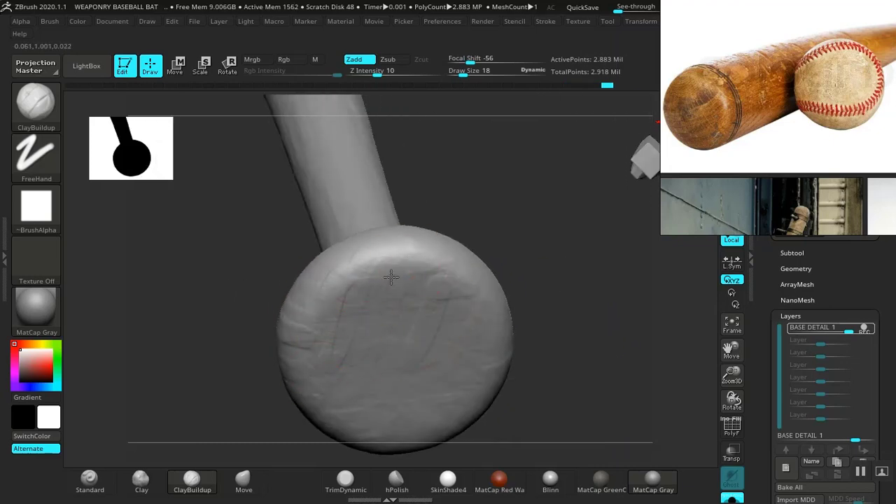
pyautogui.moveTo(460, 250); pyautogui.dragTo(462, 271)
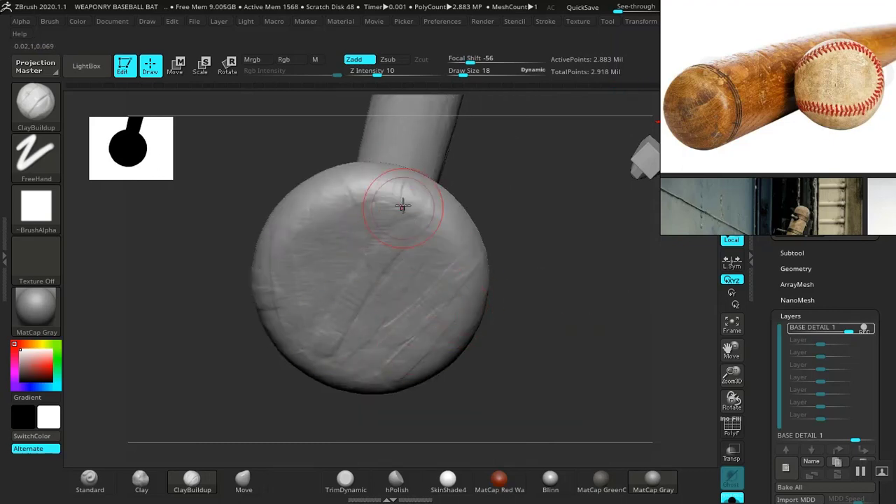
pyautogui.moveTo(453, 286)
pyautogui.mouseDown()
pyautogui.moveTo(408, 186)
pyautogui.moveTo(488, 215)
pyautogui.moveTo(469, 304)
pyautogui.moveTo(492, 280)
pyautogui.moveTo(452, 332)
pyautogui.moveTo(481, 292)
pyautogui.moveTo(482, 263)
pyautogui.moveTo(469, 272)
pyautogui.moveTo(472, 242)
pyautogui.moveTo(489, 238)
pyautogui.moveTo(490, 420)
pyautogui.moveTo(497, 276)
pyautogui.moveTo(488, 311)
pyautogui.moveTo(504, 360)
pyautogui.moveTo(484, 252)
pyautogui.moveTo(498, 366)
pyautogui.mouseUp()
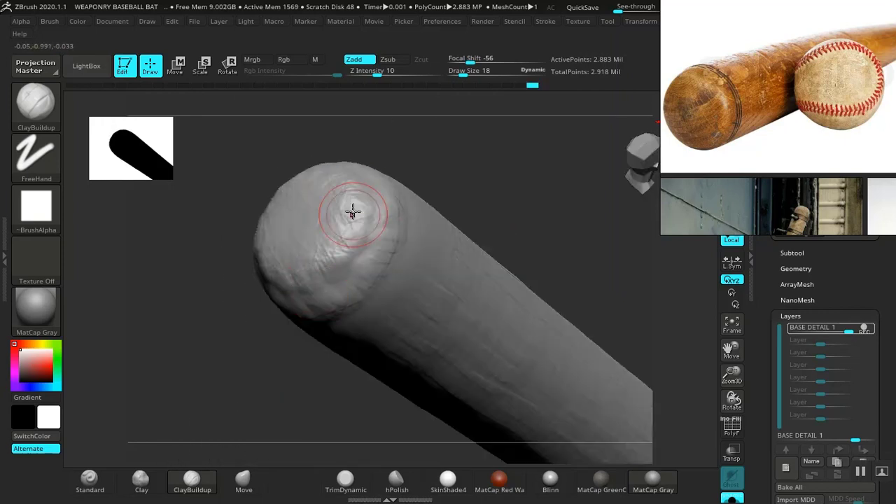
# Step: Raise the draw size to 34 and lay long ClayBuildup grain strokes down the upper barrel below the tip
pyautogui.moveTo(537, 192)
pyautogui.mouseDown()
pyautogui.moveTo(525, 236)
pyautogui.moveTo(472, 276)
pyautogui.moveTo(406, 190)
pyautogui.mouseUp()
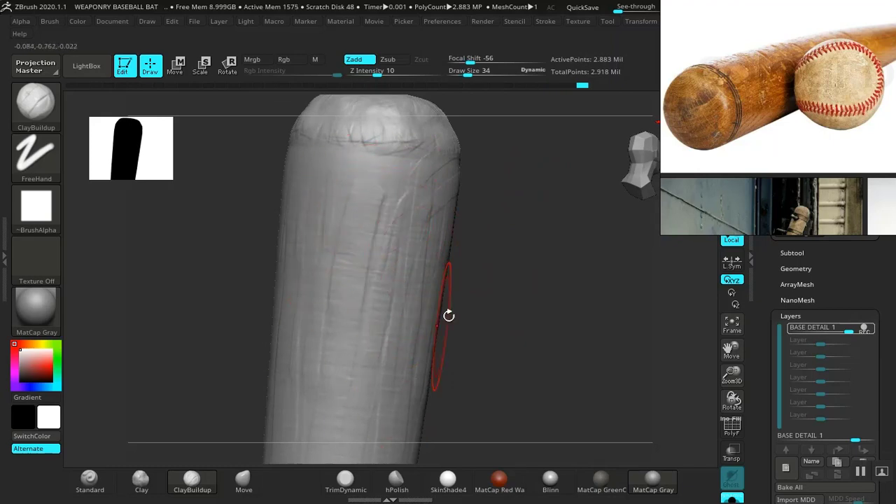
pyautogui.moveTo(531, 279); pyautogui.dragTo(386, 215)
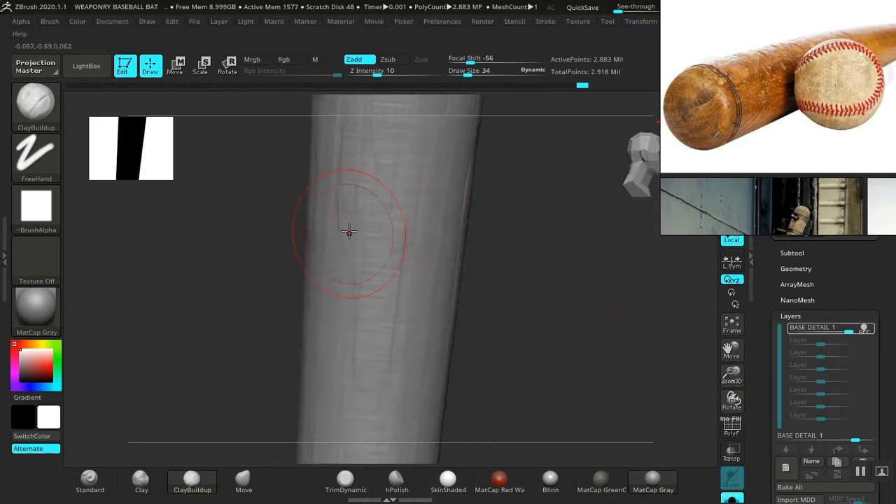
pyautogui.keyDown('alt'); pyautogui.moveTo(501, 413); pyautogui.dragTo(370, 380); pyautogui.keyUp('alt')
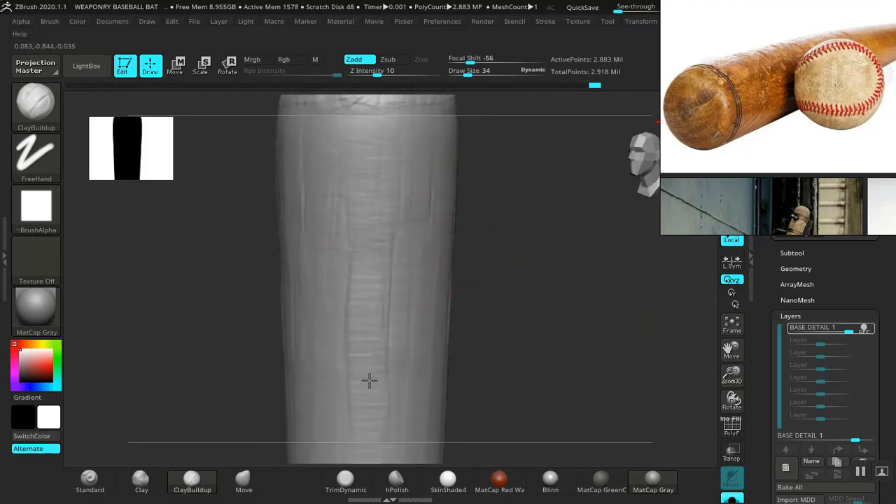
pyautogui.moveTo(468, 203)
pyautogui.mouseDown()
pyautogui.moveTo(496, 120)
pyautogui.moveTo(343, 244)
pyautogui.mouseUp()
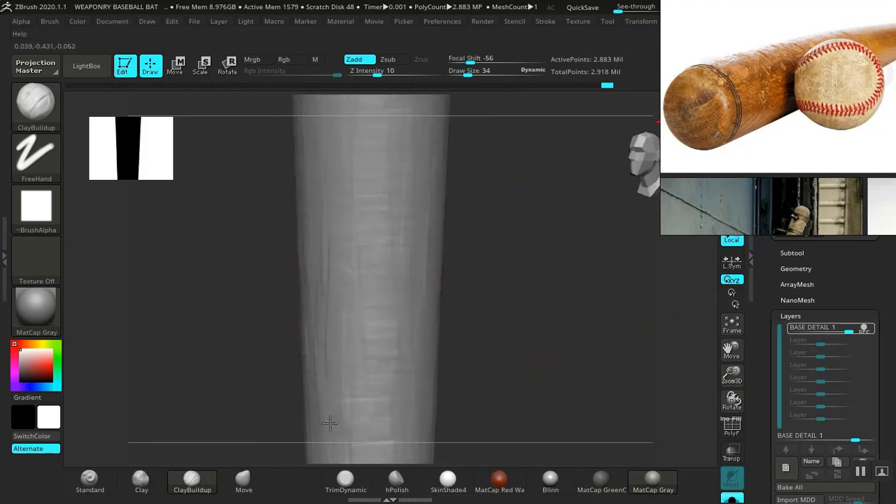
# Step: Continue the broad ClayBuildup grain strokes around the tapering lower barrel toward the start of the handle
pyautogui.moveTo(470, 347); pyautogui.dragTo(406, 232)
pyautogui.moveTo(523, 329); pyautogui.dragTo(392, 290)
pyautogui.moveTo(404, 418); pyautogui.dragTo(403, 311)
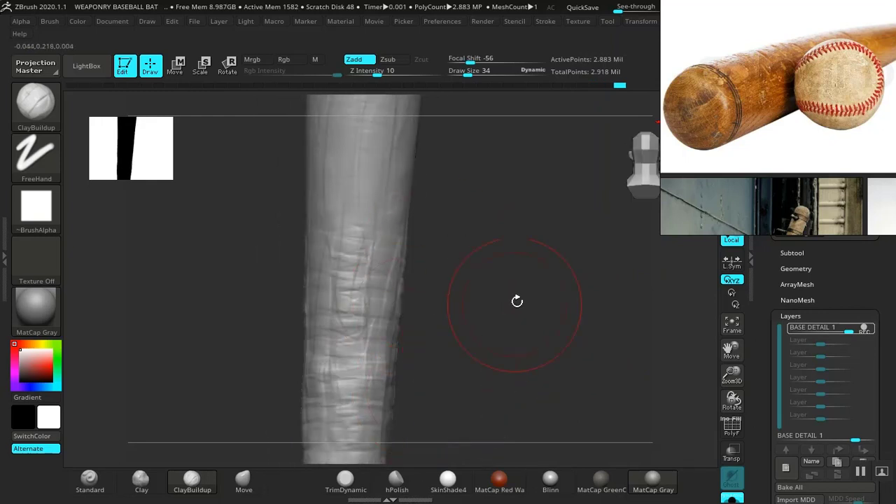
pyautogui.moveTo(517, 301); pyautogui.dragTo(340, 228)
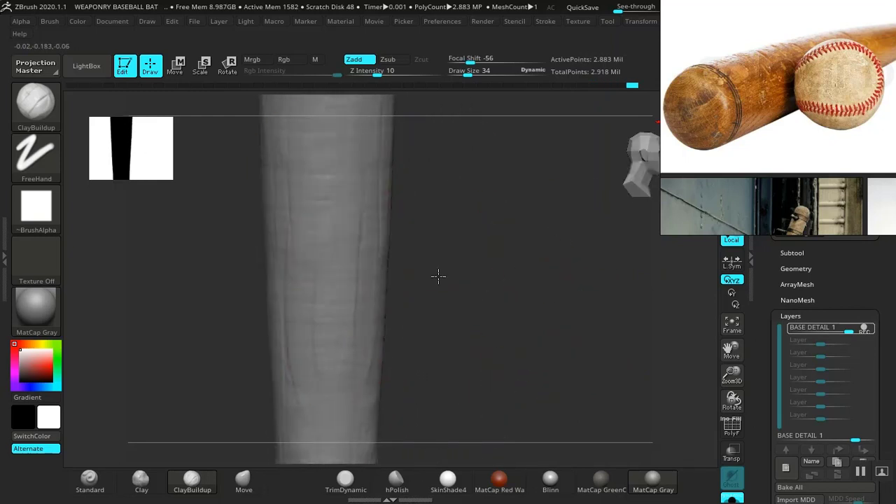
pyautogui.moveTo(438, 276); pyautogui.dragTo(326, 181)
# Step: Layer additional ClayBuildup grain strokes over the upper barrel on another side, up to the rim of the rounded tip
pyautogui.moveTo(486, 271); pyautogui.dragTo(362, 332)
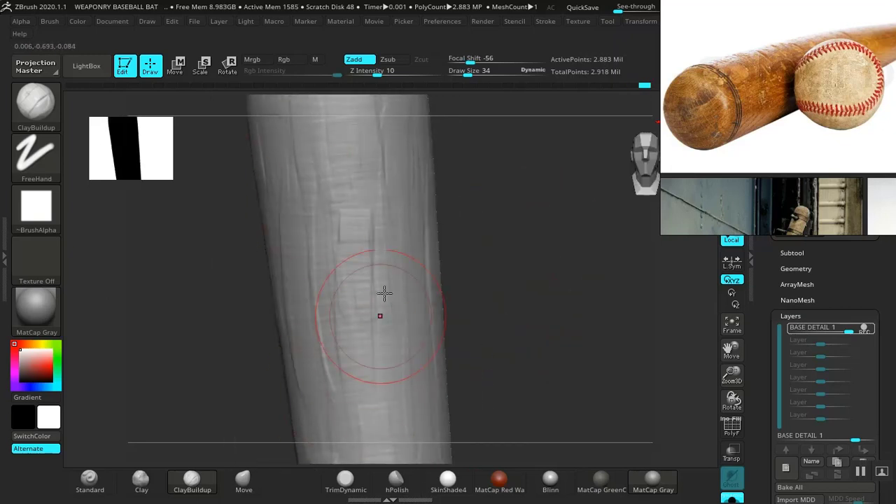
pyautogui.moveTo(496, 314); pyautogui.dragTo(376, 277)
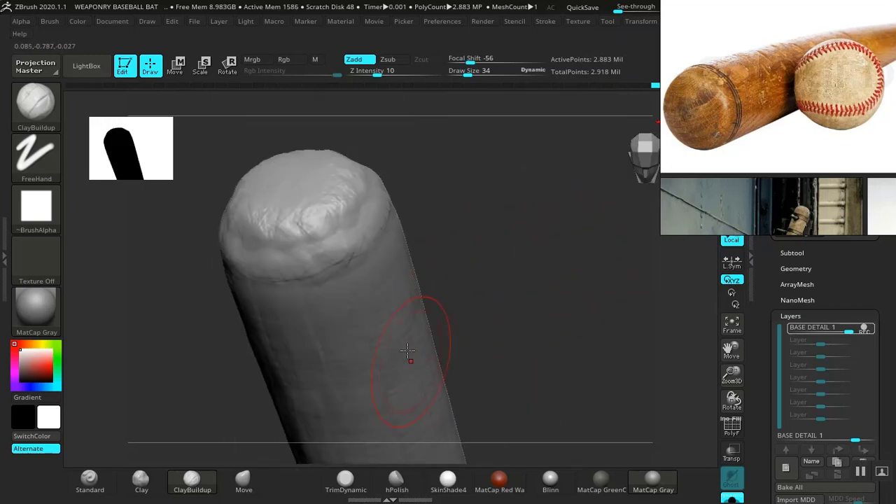
pyautogui.moveTo(408, 351)
pyautogui.mouseDown()
pyautogui.moveTo(516, 270)
pyautogui.moveTo(462, 274)
pyautogui.moveTo(488, 232)
pyautogui.moveTo(408, 238)
pyautogui.mouseUp()
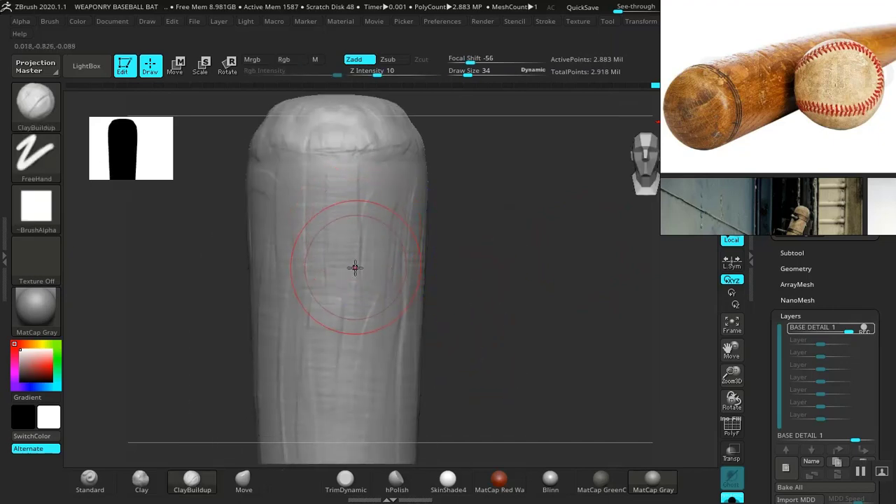
pyautogui.moveTo(432, 206); pyautogui.dragTo(588, 168)
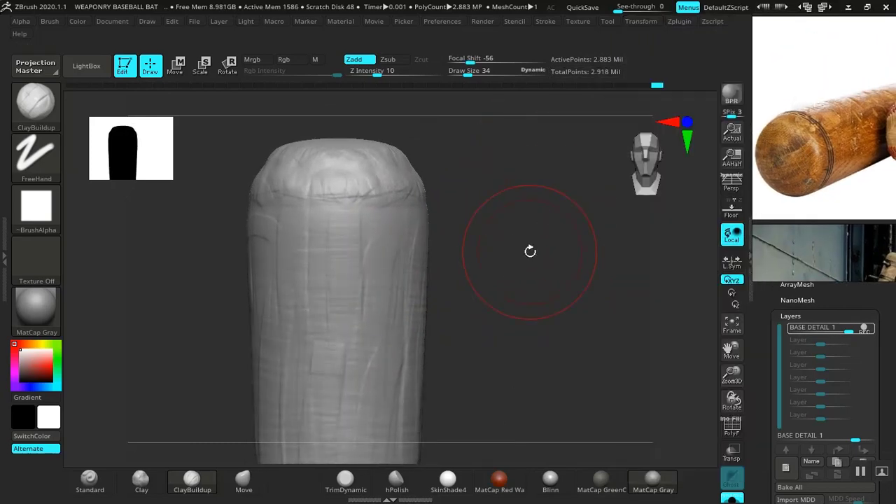
# Step: Open the transform settings and inspect the grain detail along the bat's length and back to the tip
pyautogui.click(638, 22)
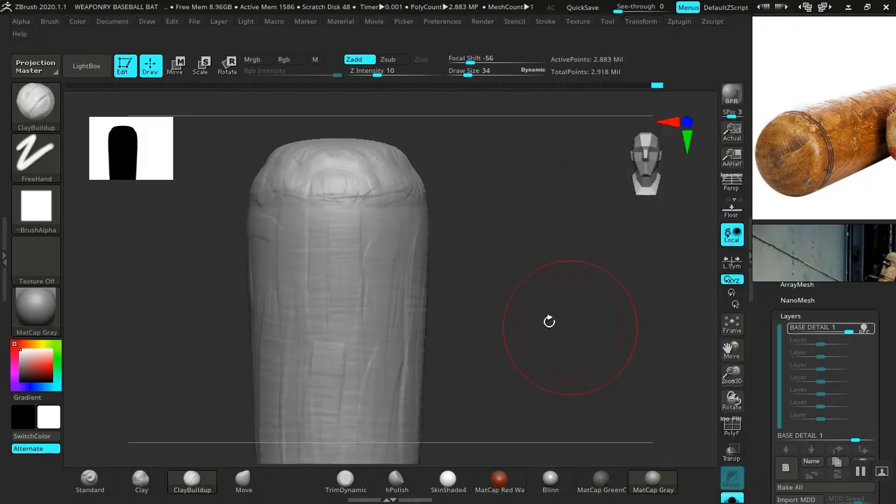
pyautogui.keyDown('alt'); pyautogui.moveTo(508, 315); pyautogui.dragTo(416, 208); pyautogui.keyUp('alt')
pyautogui.keyDown('alt'); pyautogui.moveTo(502, 431); pyautogui.dragTo(488, 268); pyautogui.keyUp('alt')
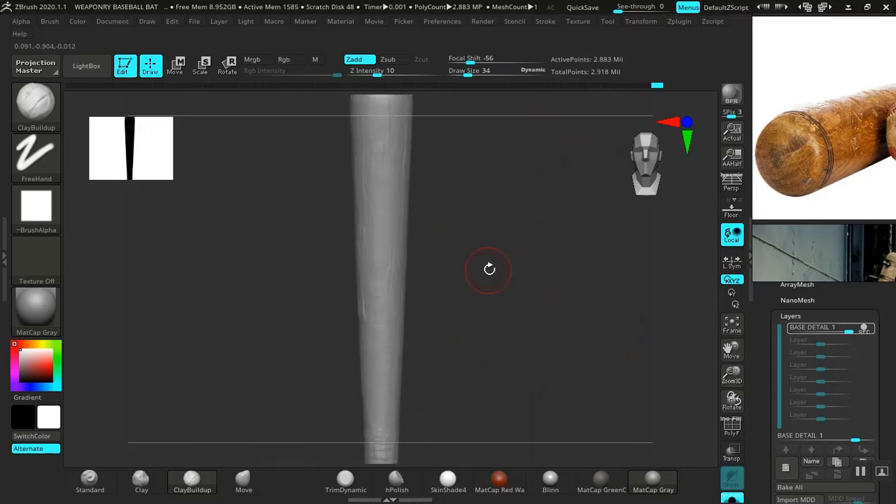
pyautogui.keyDown('alt'); pyautogui.moveTo(484, 403); pyautogui.dragTo(474, 254); pyautogui.keyUp('alt')
pyautogui.keyDown('alt'); pyautogui.moveTo(476, 285); pyautogui.dragTo(472, 299); pyautogui.keyUp('alt')
pyautogui.keyDown('alt'); pyautogui.moveTo(474, 151); pyautogui.dragTo(489, 407); pyautogui.keyUp('alt')
pyautogui.moveTo(486, 184)
pyautogui.keyDown('alt'); pyautogui.mouseDown()
pyautogui.moveTo(492, 341)
pyautogui.moveTo(504, 294)
pyautogui.mouseUp(); pyautogui.keyUp('alt')
# Step: Smooth the grain on the upper barrel just below the rim and soften the rounded tip with the Smooth brush
pyautogui.moveTo(369, 277)
pyautogui.keyDown('shift'); pyautogui.mouseDown()
pyautogui.moveTo(367, 321)
pyautogui.moveTo(311, 185)
pyautogui.moveTo(343, 193)
pyautogui.moveTo(337, 341)
pyautogui.mouseUp(); pyautogui.keyUp('shift')
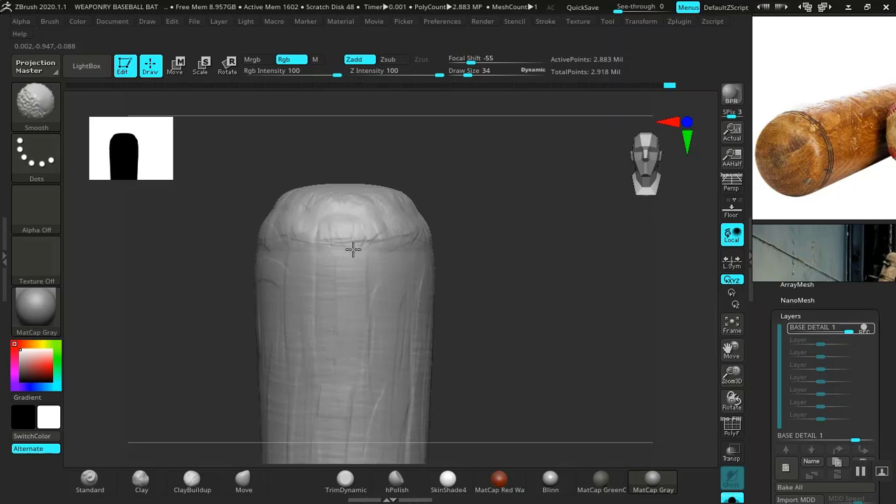
pyautogui.moveTo(391, 241)
pyautogui.keyDown('shift'); pyautogui.mouseDown()
pyautogui.moveTo(310, 296)
pyautogui.moveTo(346, 396)
pyautogui.mouseUp(); pyautogui.keyUp('shift')
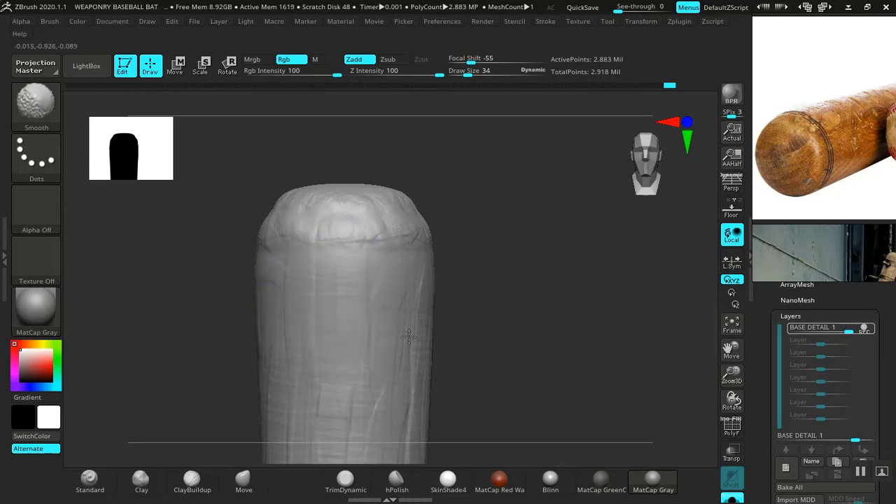
pyautogui.moveTo(480, 236)
pyautogui.mouseDown()
pyautogui.moveTo(496, 284)
pyautogui.moveTo(417, 280)
pyautogui.mouseUp()
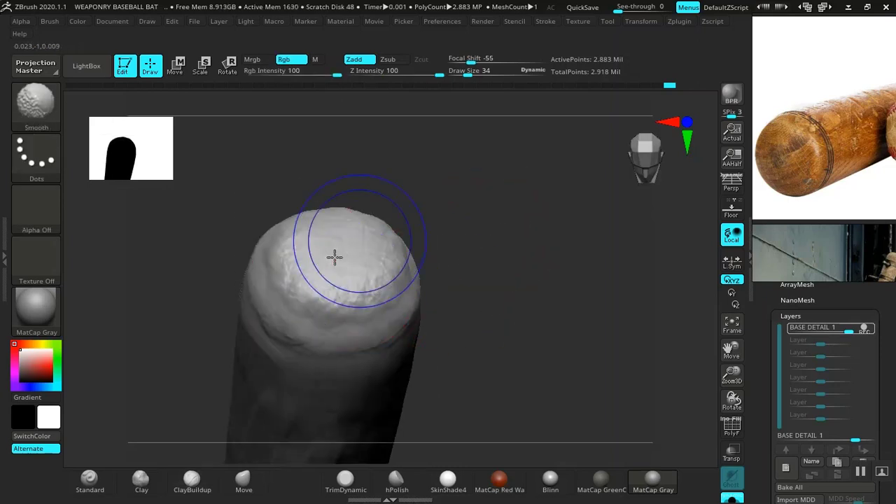
pyautogui.moveTo(334, 257)
pyautogui.keyDown('shift'); pyautogui.mouseDown()
pyautogui.moveTo(330, 293)
pyautogui.moveTo(290, 288)
pyautogui.mouseUp(); pyautogui.keyUp('shift')
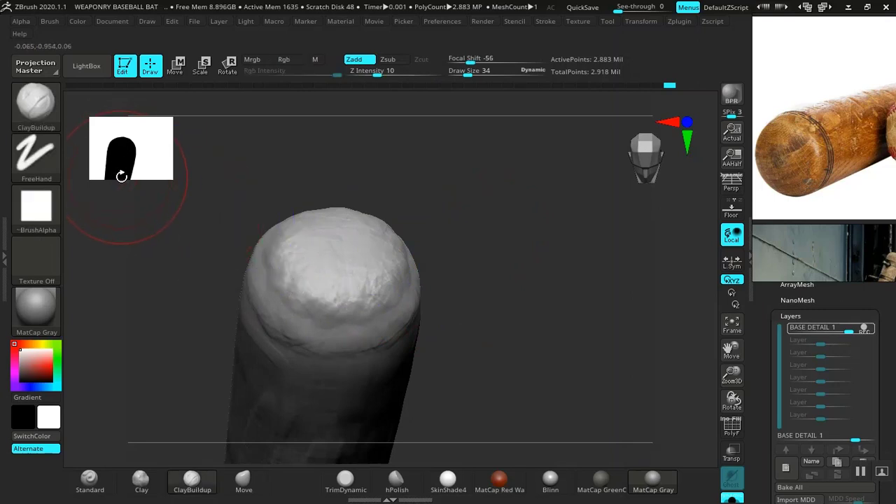
# Step: Load the Smooth Stronger brush from LightBox's Smooth brushes and soften the rough surface of the barrel's rounded end
pyautogui.click(86, 67)
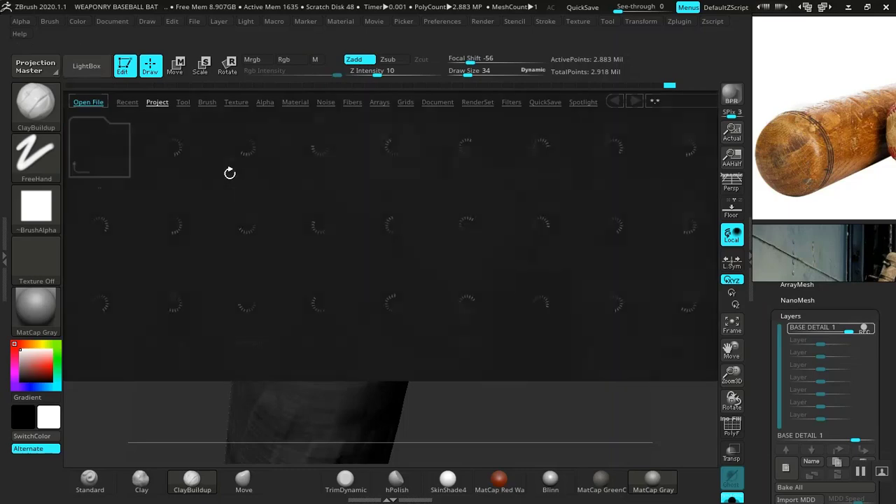
pyautogui.click(207, 102)
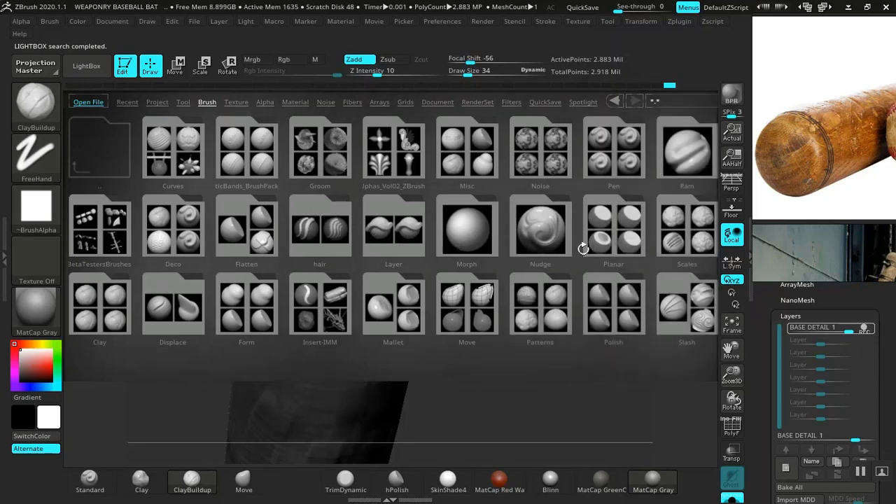
pyautogui.click(561, 249)
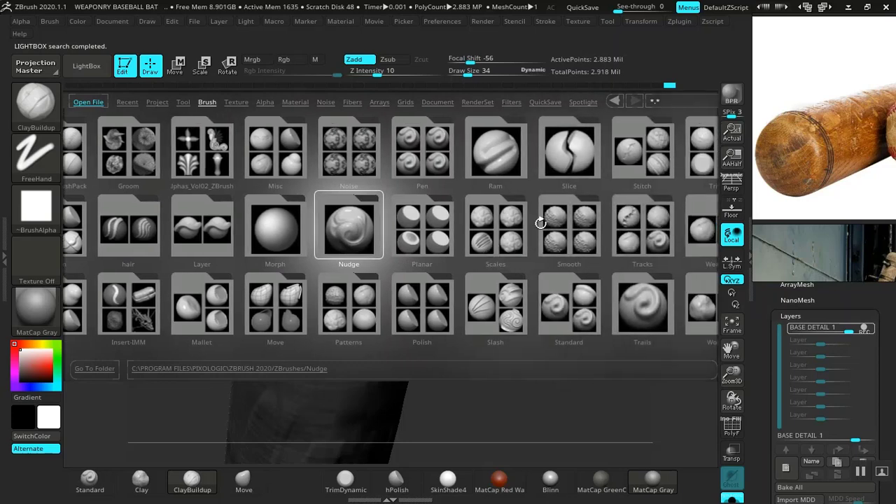
pyautogui.doubleClick(566, 232)
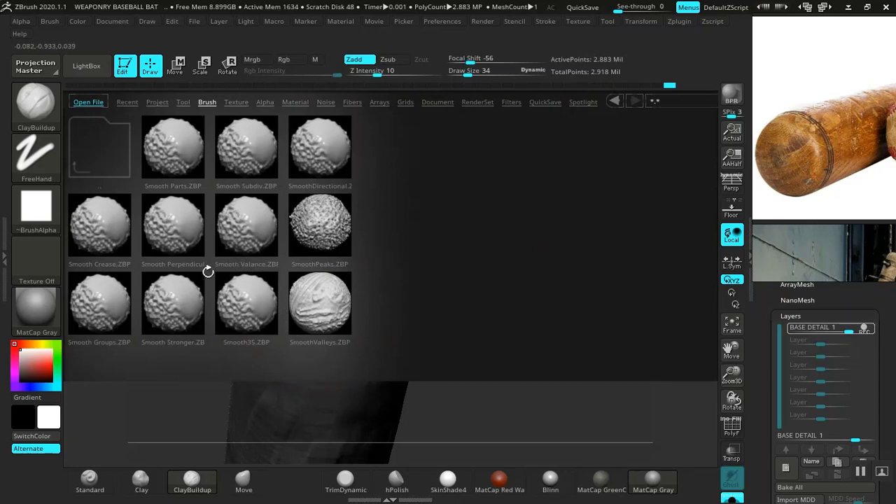
pyautogui.doubleClick(172, 300)
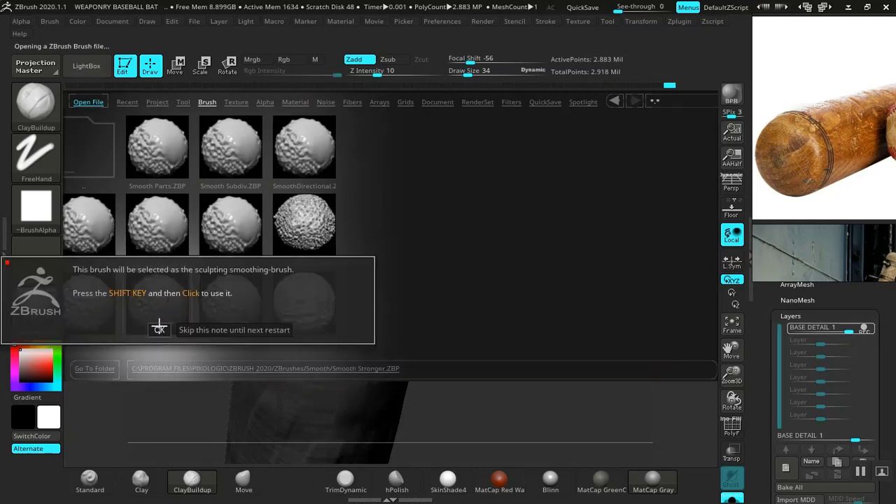
pyautogui.click(159, 328)
pyautogui.moveTo(213, 268)
pyautogui.mouseDown()
pyautogui.moveTo(568, 266)
pyautogui.moveTo(329, 244)
pyautogui.mouseUp()
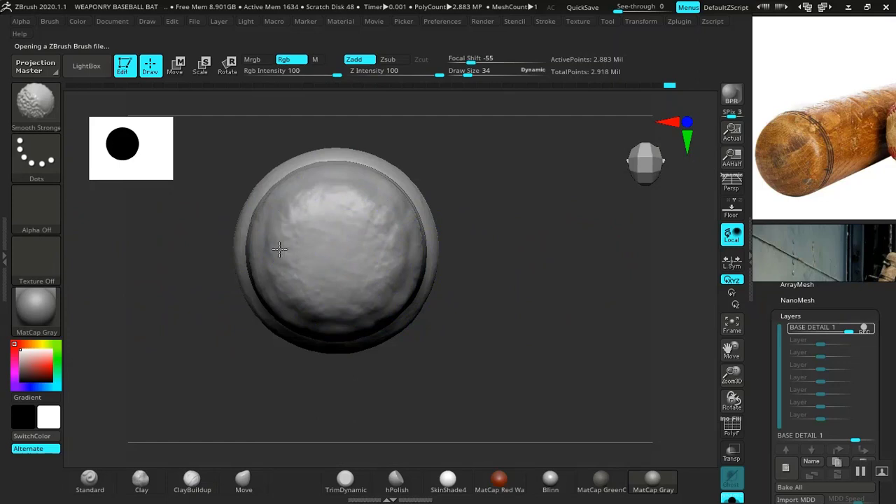
pyautogui.scroll(5, 431, 203)
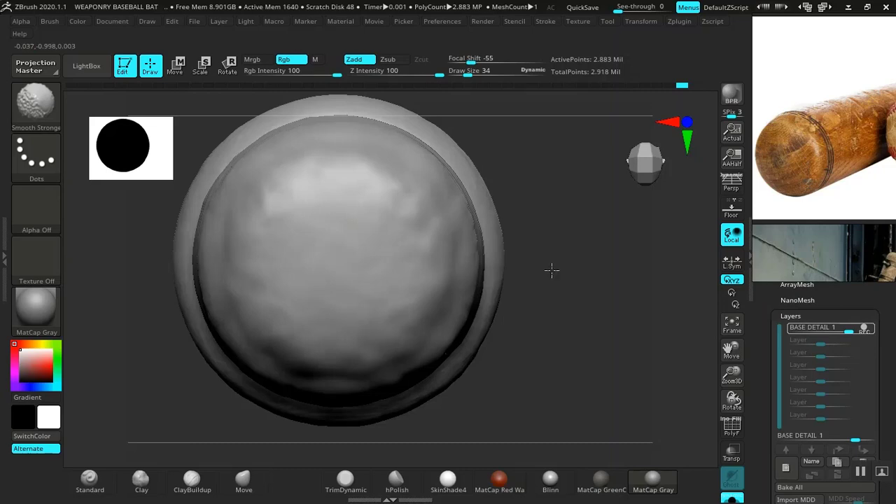
# Step: Reselect ClayBuildup and rework the barrel's rim just below the rounded tip, blending it with Smooth Stronger
pyautogui.press('b')
pyautogui.press('c')
pyautogui.press('b')
pyautogui.moveTo(600, 194)
pyautogui.mouseDown()
pyautogui.moveTo(604, 294)
pyautogui.moveTo(520, 164)
pyautogui.moveTo(580, 184)
pyautogui.moveTo(493, 278)
pyautogui.mouseUp()
pyautogui.keyDown('shift'); pyautogui.moveTo(329, 225); pyautogui.dragTo(256, 277); pyautogui.keyUp('shift')
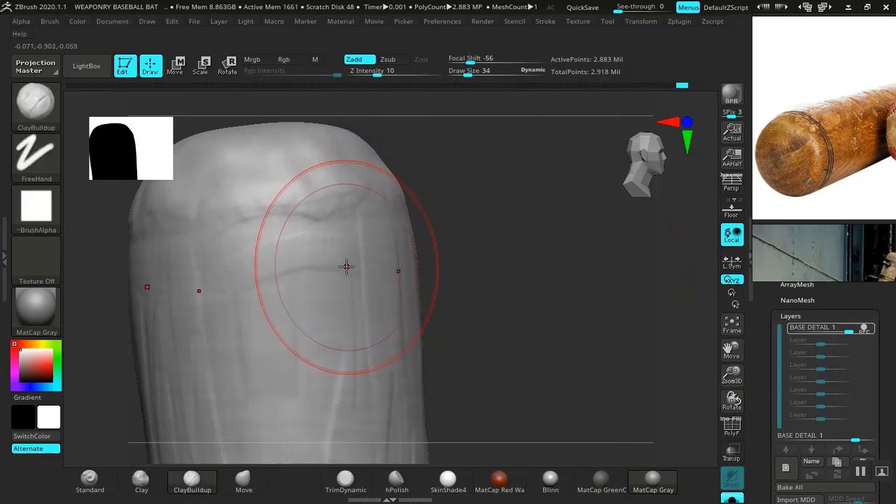
# Step: Soften the creases below the tip's rim and the grain on the upper barrel with the Smooth Stronger brush
pyautogui.keyDown('shift'); pyautogui.moveTo(320, 232); pyautogui.dragTo(227, 223); pyautogui.keyUp('shift')
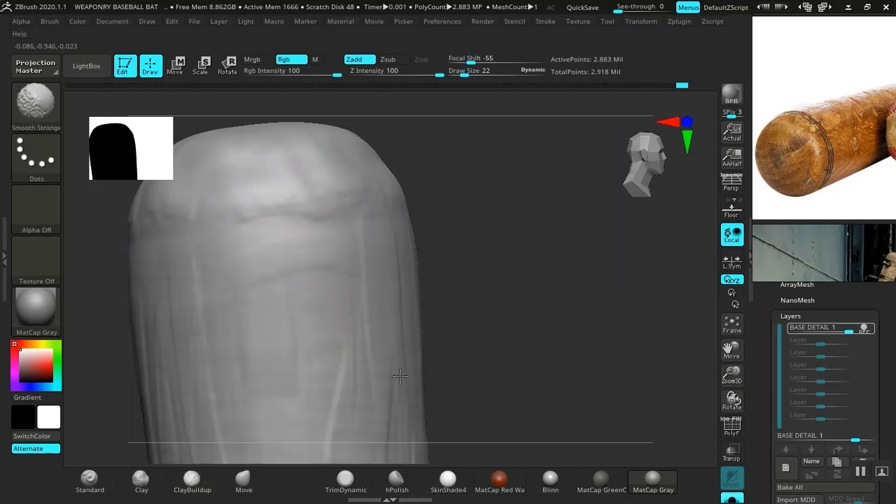
pyautogui.moveTo(510, 344); pyautogui.dragTo(544, 330)
pyautogui.keyDown('alt'); pyautogui.moveTo(492, 318); pyautogui.dragTo(605, 234); pyautogui.keyUp('alt')
pyautogui.keyDown('shift'); pyautogui.moveTo(357, 238); pyautogui.dragTo(366, 217); pyautogui.keyUp('shift')
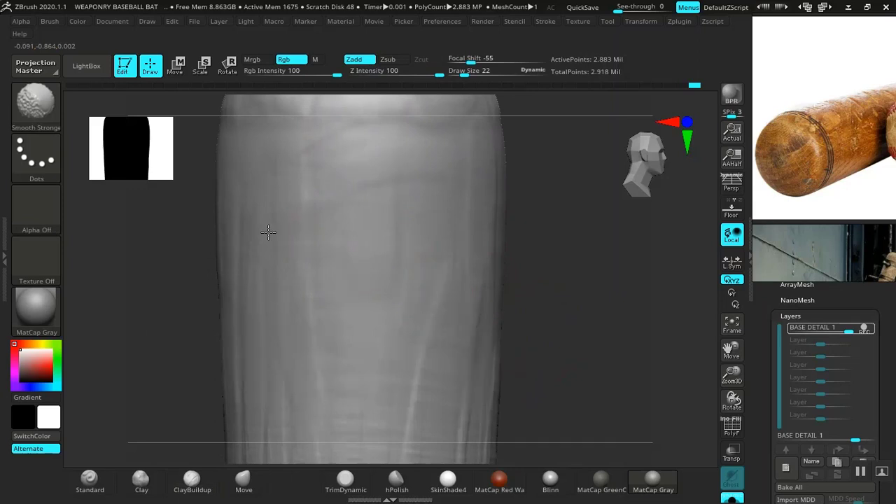
pyautogui.keyDown('shift'); pyautogui.moveTo(493, 392); pyautogui.dragTo(407, 357); pyautogui.keyUp('shift')
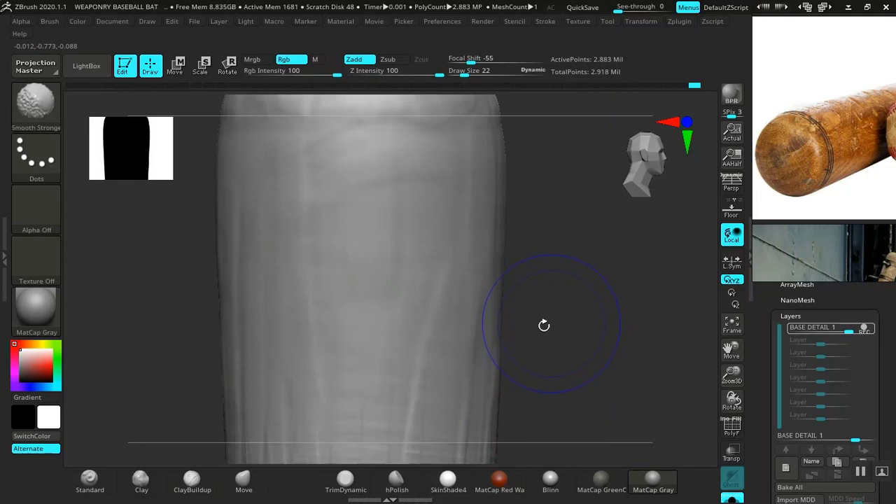
# Step: Lower the bat mesh by one subdivision level and smooth the grain down the upper barrel
pyautogui.hotkey('shift', 'd')
pyautogui.keyDown('shift'); pyautogui.moveTo(367, 184); pyautogui.dragTo(385, 362); pyautogui.keyUp('shift')
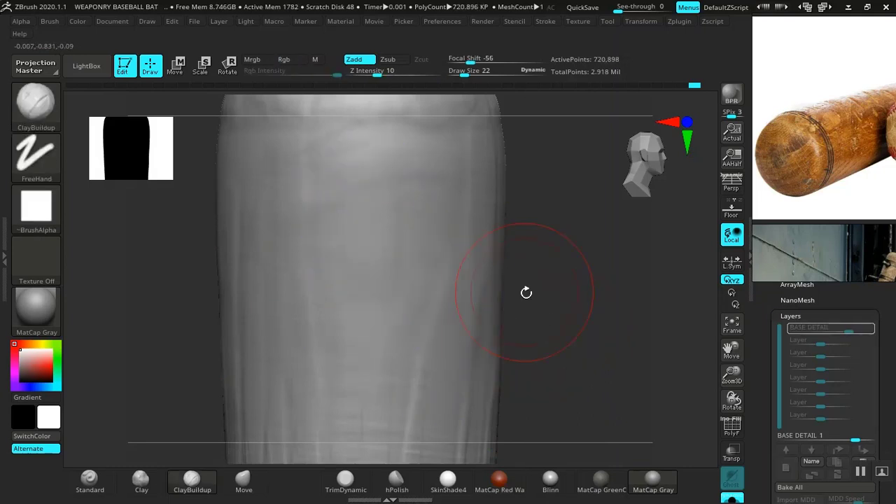
pyautogui.keyDown('alt'); pyautogui.moveTo(571, 297); pyautogui.dragTo(550, 207); pyautogui.keyUp('alt')
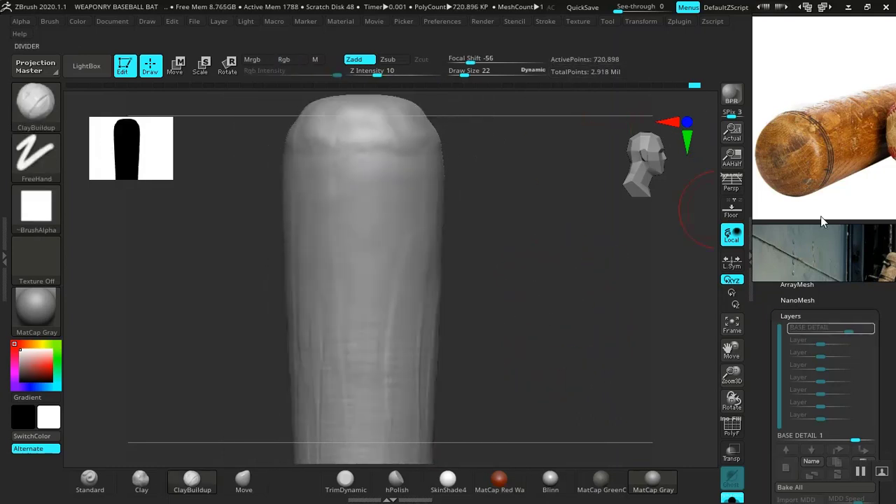
# Step: Move the reference image off the Tool settings, open Geometry to check the subdivision level, and shift the image back aside
pyautogui.moveTo(821, 217); pyautogui.dragTo(560, 127)
pyautogui.click(796, 269)
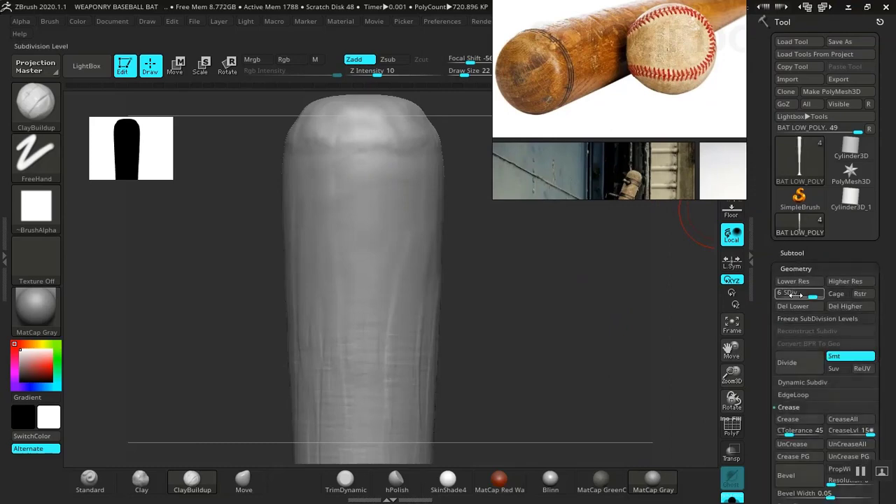
pyautogui.moveTo(643, 165); pyautogui.dragTo(825, 168)
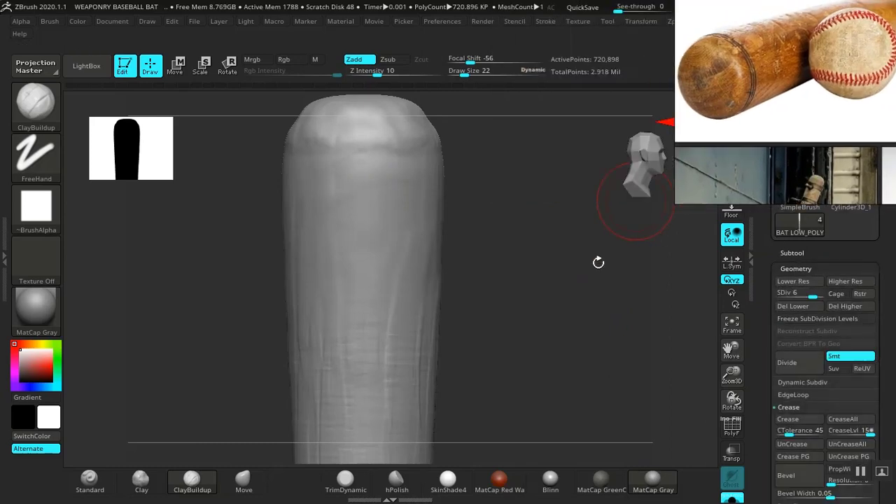
# Step: Smooth the wood grain along the middle of the barrel from several sides with Smooth Stronger
pyautogui.moveTo(548, 306)
pyautogui.mouseDown()
pyautogui.moveTo(530, 296)
pyautogui.moveTo(534, 313)
pyautogui.moveTo(516, 322)
pyautogui.moveTo(383, 286)
pyautogui.mouseUp()
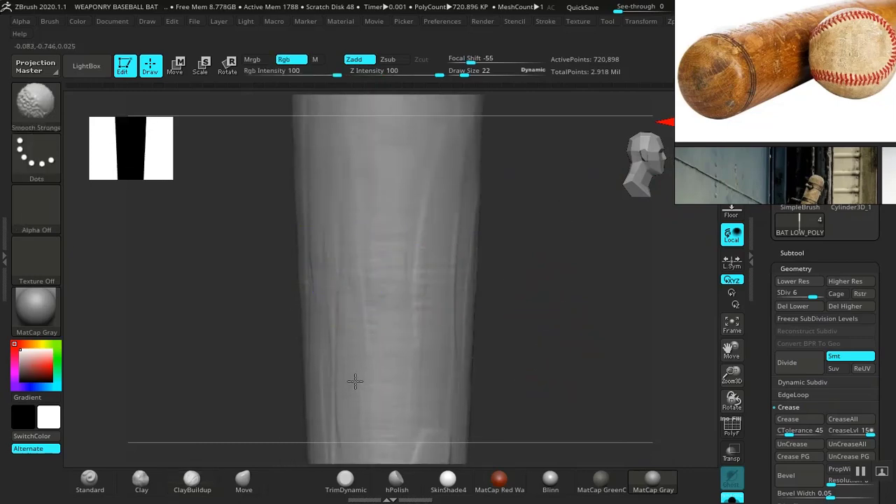
pyautogui.moveTo(534, 363); pyautogui.dragTo(319, 272)
pyautogui.moveTo(459, 361); pyautogui.dragTo(508, 198)
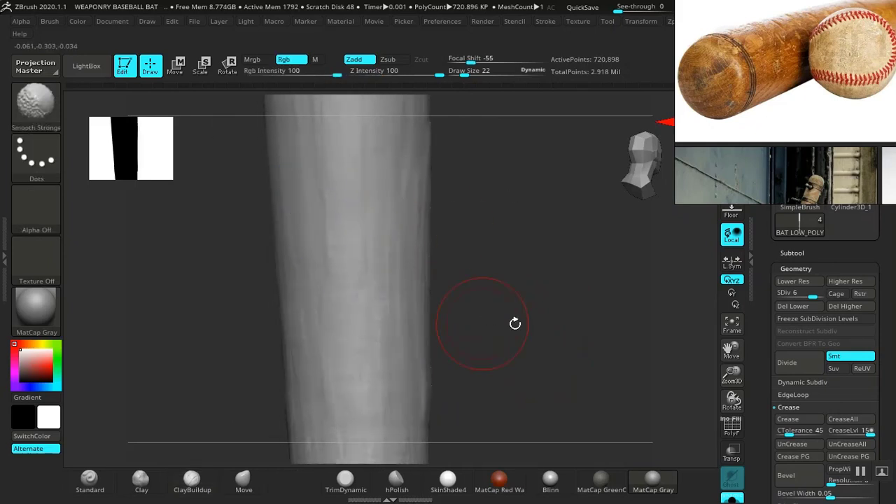
pyautogui.moveTo(514, 323); pyautogui.dragTo(492, 198)
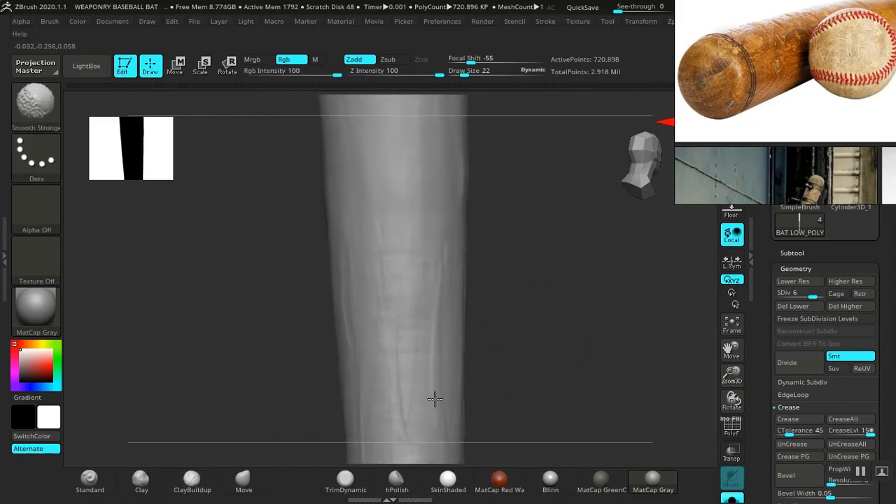
pyautogui.moveTo(534, 350)
pyautogui.mouseDown()
pyautogui.moveTo(502, 296)
pyautogui.moveTo(516, 276)
pyautogui.moveTo(535, 273)
pyautogui.moveTo(498, 234)
pyautogui.moveTo(498, 372)
pyautogui.moveTo(396, 299)
pyautogui.mouseUp()
# Step: Smooth out the bumps and cross marks where the barrel narrows toward the handle
pyautogui.press('shift')
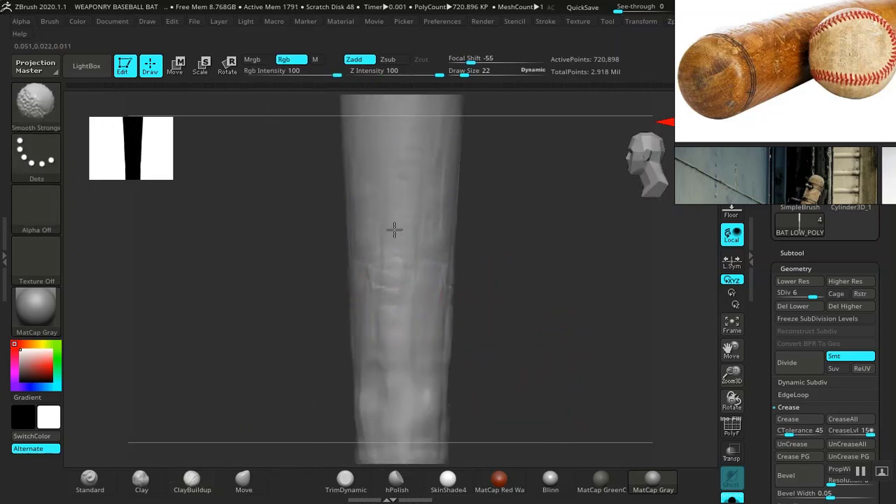
pyautogui.keyDown('shift'); pyautogui.moveTo(497, 352); pyautogui.dragTo(406, 393); pyautogui.keyUp('shift')
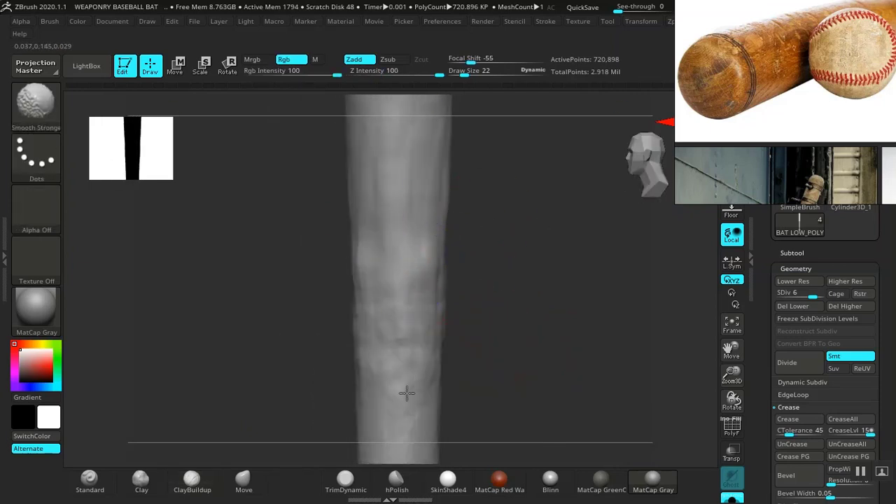
pyautogui.keyDown('shift'); pyautogui.moveTo(498, 339); pyautogui.dragTo(431, 324); pyautogui.keyUp('shift')
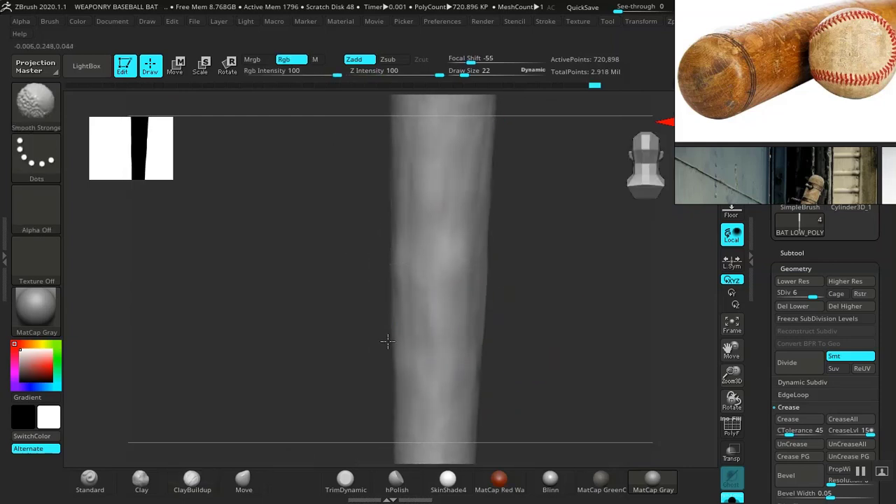
pyautogui.moveTo(497, 364)
pyautogui.mouseDown()
pyautogui.moveTo(551, 306)
pyautogui.moveTo(554, 282)
pyautogui.moveTo(460, 310)
pyautogui.mouseUp()
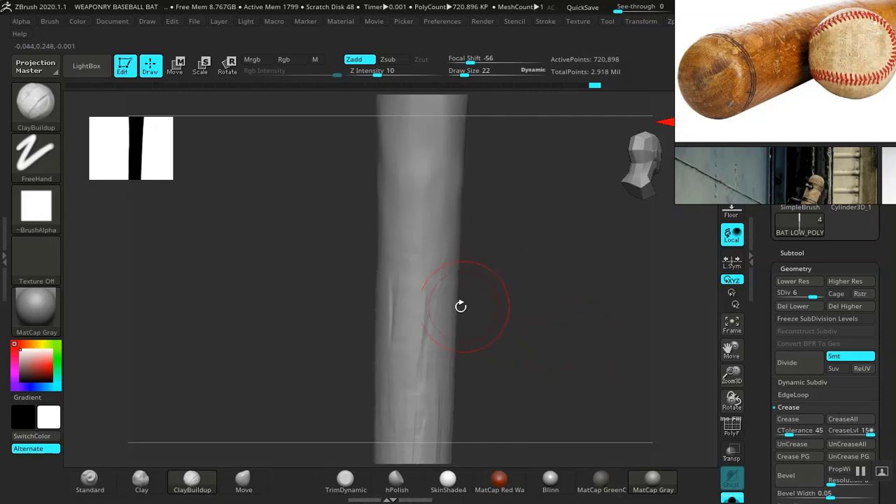
pyautogui.press('shift')
# Step: Smooth the handle, its flare, and the knob's rim and end face with Smooth Stronger
pyautogui.moveTo(437, 365); pyautogui.dragTo(401, 243)
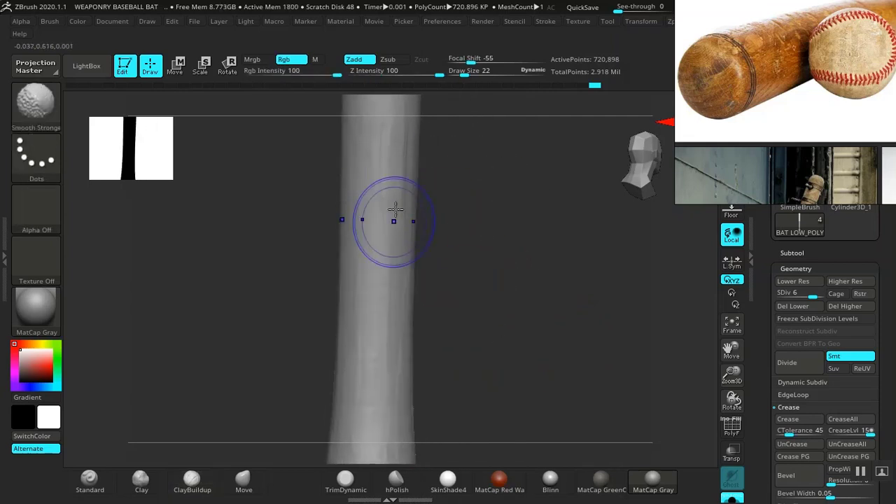
pyautogui.moveTo(373, 362)
pyautogui.mouseDown()
pyautogui.moveTo(506, 252)
pyautogui.moveTo(429, 244)
pyautogui.mouseUp()
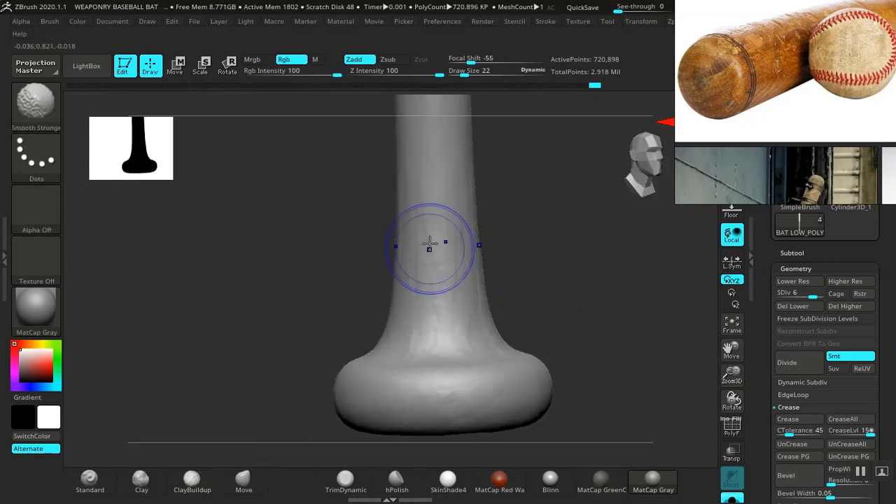
pyautogui.moveTo(488, 299); pyautogui.dragTo(473, 335)
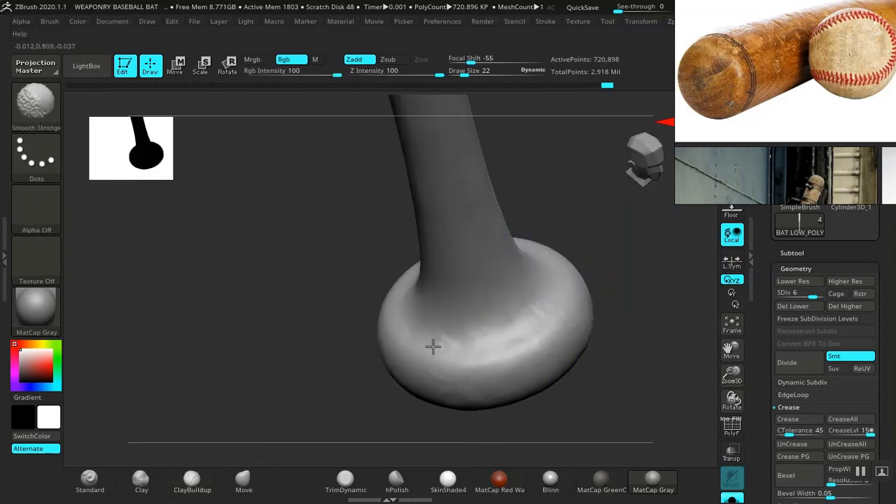
pyautogui.moveTo(591, 374); pyautogui.dragTo(470, 320)
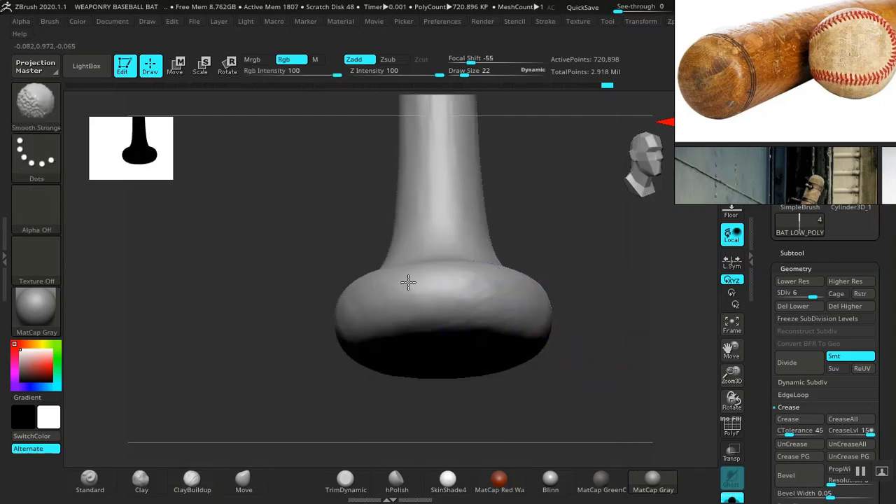
pyautogui.moveTo(560, 301); pyautogui.dragTo(499, 361)
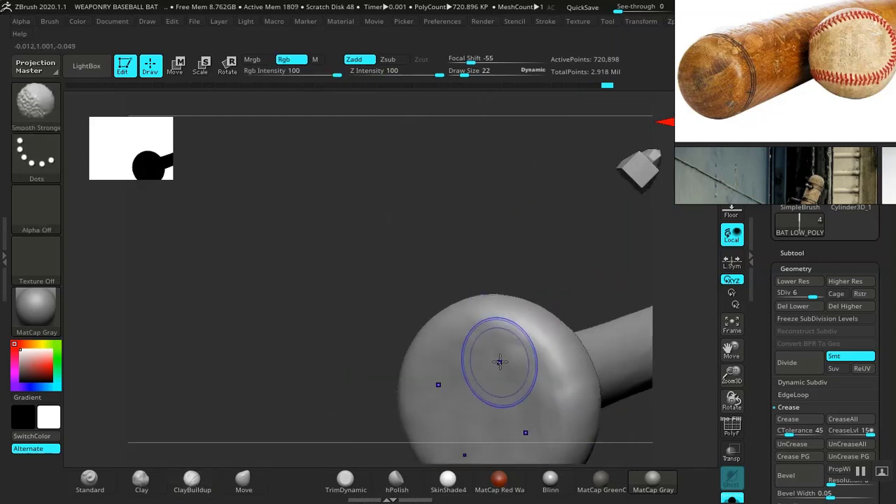
pyautogui.moveTo(466, 300)
pyautogui.mouseDown()
pyautogui.moveTo(360, 202)
pyautogui.moveTo(344, 254)
pyautogui.moveTo(413, 340)
pyautogui.moveTo(381, 196)
pyautogui.moveTo(458, 360)
pyautogui.moveTo(477, 326)
pyautogui.moveTo(453, 282)
pyautogui.moveTo(466, 315)
pyautogui.moveTo(540, 310)
pyautogui.moveTo(494, 222)
pyautogui.moveTo(495, 392)
pyautogui.moveTo(486, 287)
pyautogui.moveTo(514, 360)
pyautogui.moveTo(490, 396)
pyautogui.moveTo(509, 294)
pyautogui.moveTo(516, 356)
pyautogui.moveTo(472, 270)
pyautogui.moveTo(492, 272)
pyautogui.moveTo(485, 213)
pyautogui.moveTo(509, 300)
pyautogui.moveTo(512, 202)
pyautogui.moveTo(507, 257)
pyautogui.moveTo(535, 282)
pyautogui.moveTo(410, 289)
pyautogui.mouseUp()
# Step: Make another smoothing pass over the barrel, evening the grain from just below the rim to mid-barrel
pyautogui.press('shift')
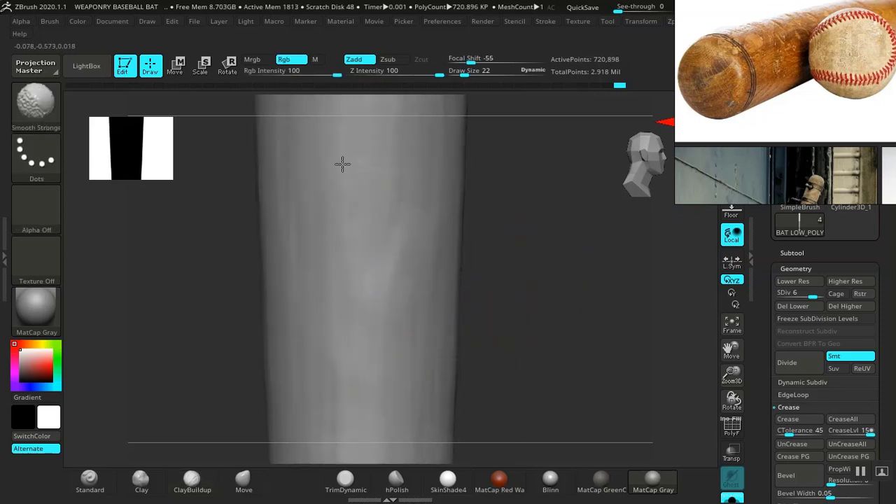
pyautogui.moveTo(529, 328)
pyautogui.mouseDown()
pyautogui.moveTo(552, 268)
pyautogui.moveTo(422, 310)
pyautogui.moveTo(520, 434)
pyautogui.moveTo(396, 301)
pyautogui.mouseUp()
pyautogui.press('shift')
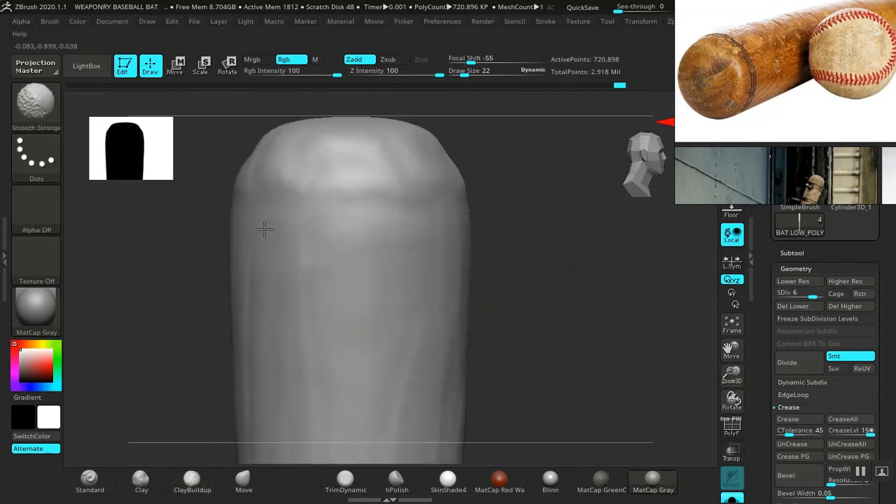
pyautogui.keyDown('shift'); pyautogui.moveTo(280, 301); pyautogui.dragTo(283, 316); pyautogui.keyUp('shift')
pyautogui.keyDown('alt'); pyautogui.moveTo(518, 281); pyautogui.dragTo(555, 70); pyautogui.keyUp('alt')
pyautogui.keyDown('shift'); pyautogui.moveTo(308, 304); pyautogui.dragTo(287, 247); pyautogui.keyUp('shift')
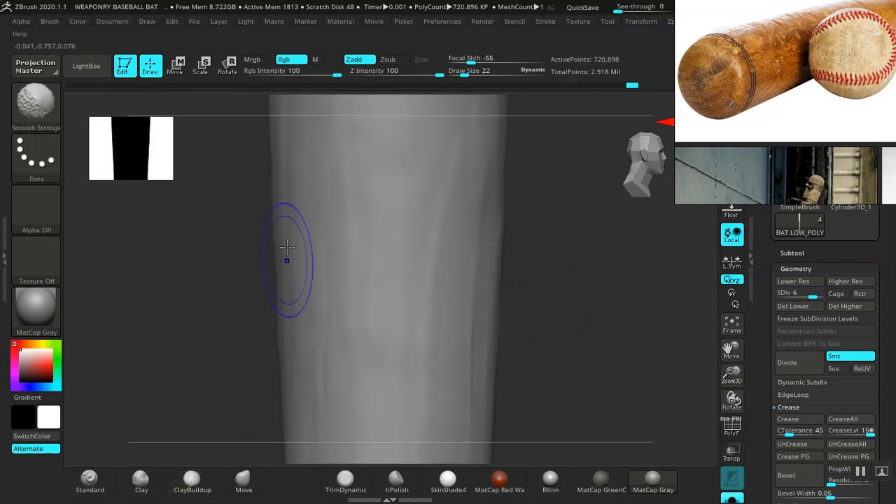
pyautogui.keyDown('shift'); pyautogui.moveTo(422, 376); pyautogui.dragTo(444, 259); pyautogui.keyUp('shift')
pyautogui.moveTo(564, 322)
pyautogui.mouseDown()
pyautogui.moveTo(322, 350)
pyautogui.moveTo(318, 266)
pyautogui.mouseUp()
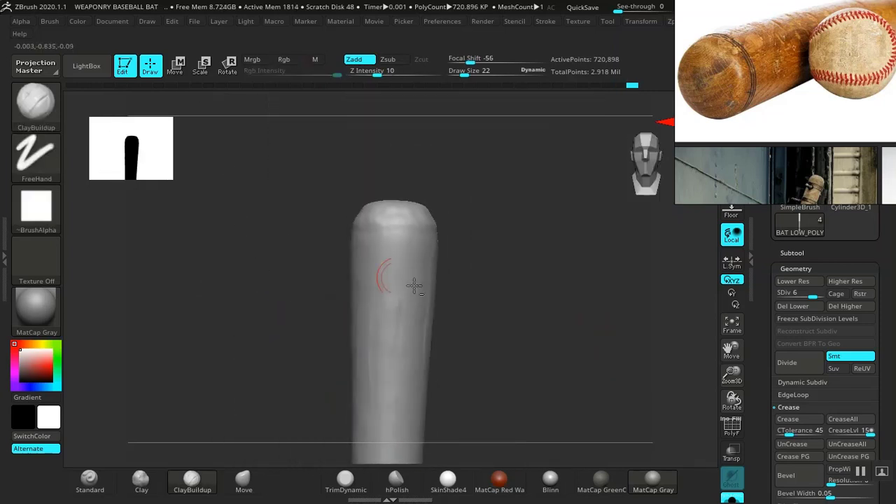
# Step: Smooth the remaining grain ridges on another side of the bat, from the lower barrel down to the handle
pyautogui.keyDown('alt'); pyautogui.moveTo(515, 393); pyautogui.dragTo(472, 158); pyautogui.keyUp('alt')
pyautogui.moveTo(458, 255)
pyautogui.mouseDown()
pyautogui.moveTo(500, 340)
pyautogui.moveTo(448, 304)
pyautogui.moveTo(488, 312)
pyautogui.moveTo(502, 324)
pyautogui.moveTo(416, 274)
pyautogui.mouseUp()
pyautogui.press('shift')
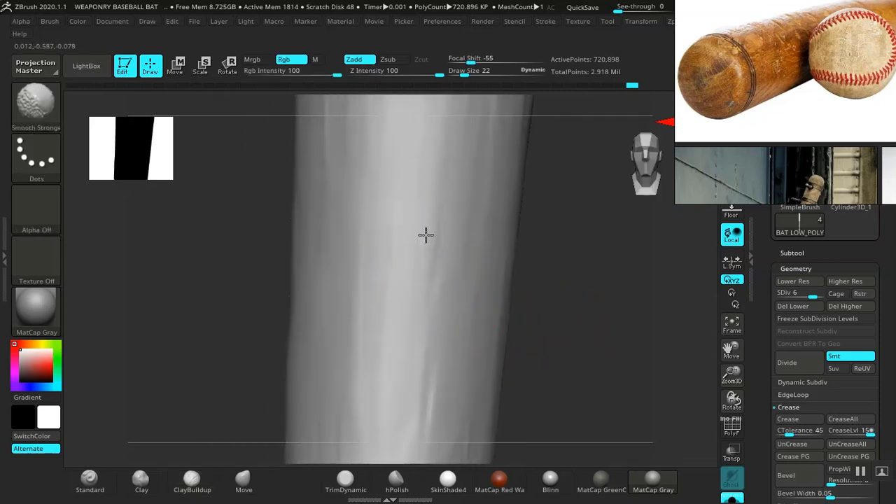
pyautogui.moveTo(534, 310)
pyautogui.mouseDown()
pyautogui.moveTo(546, 290)
pyautogui.moveTo(506, 301)
pyautogui.moveTo(490, 260)
pyautogui.moveTo(478, 277)
pyautogui.mouseUp()
pyautogui.press('shift')
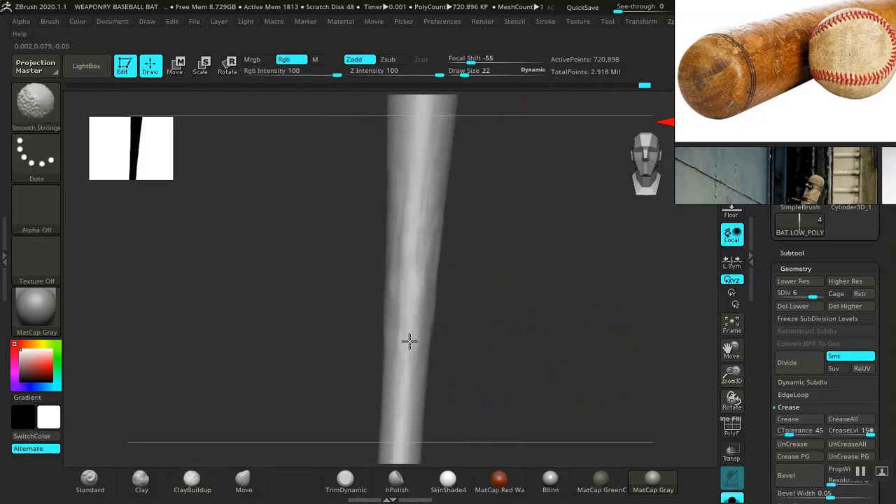
# Step: Switch to the TrimDynamic brush and flatten worn facets around the knob's rounded rim
pyautogui.moveTo(448, 308)
pyautogui.mouseDown()
pyautogui.moveTo(486, 270)
pyautogui.moveTo(468, 294)
pyautogui.moveTo(460, 352)
pyautogui.moveTo(482, 275)
pyautogui.moveTo(490, 346)
pyautogui.moveTo(484, 316)
pyautogui.moveTo(460, 313)
pyautogui.moveTo(486, 310)
pyautogui.moveTo(463, 266)
pyautogui.moveTo(482, 280)
pyautogui.moveTo(504, 337)
pyautogui.moveTo(494, 268)
pyautogui.moveTo(516, 194)
pyautogui.moveTo(511, 313)
pyautogui.moveTo(514, 254)
pyautogui.moveTo(456, 344)
pyautogui.moveTo(642, 140)
pyautogui.moveTo(249, 381)
pyautogui.moveTo(163, 409)
pyautogui.mouseUp()
pyautogui.click(347, 480)
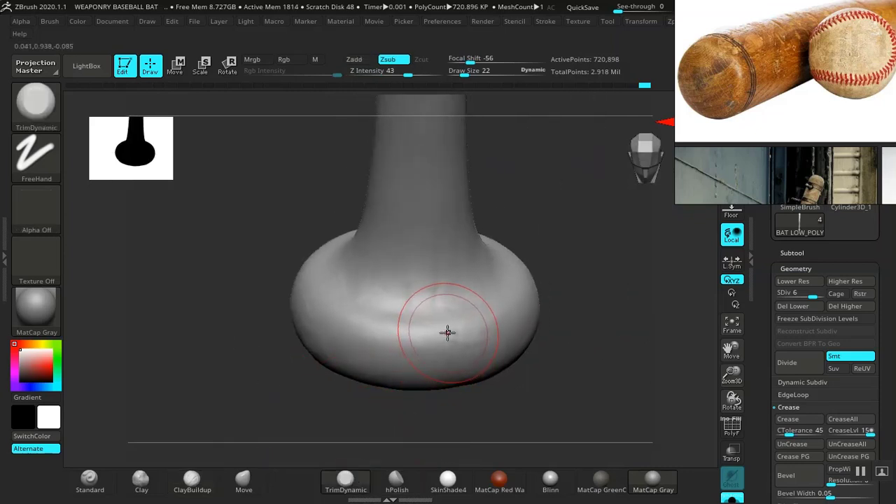
pyautogui.keyDown('alt'); pyautogui.moveTo(590, 342); pyautogui.dragTo(600, 458); pyautogui.keyUp('alt')
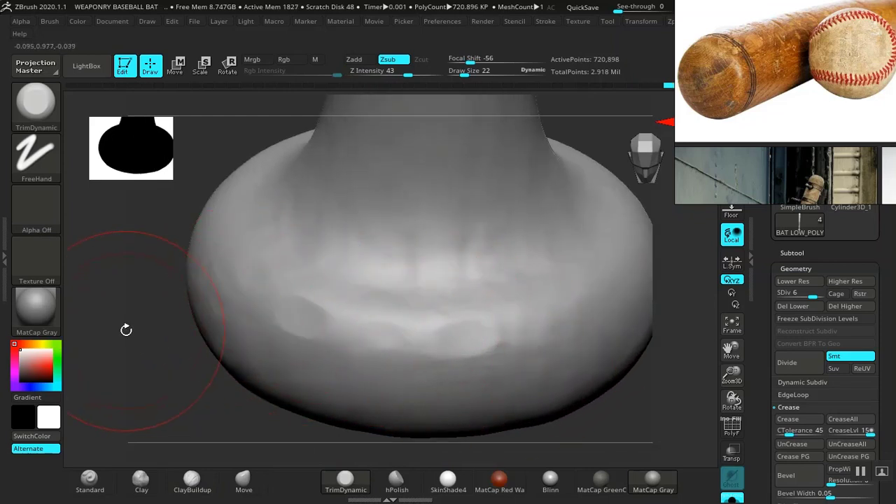
pyautogui.moveTo(126, 330)
pyautogui.mouseDown()
pyautogui.moveTo(168, 383)
pyautogui.moveTo(310, 350)
pyautogui.moveTo(617, 330)
pyautogui.moveTo(352, 330)
pyautogui.mouseUp()
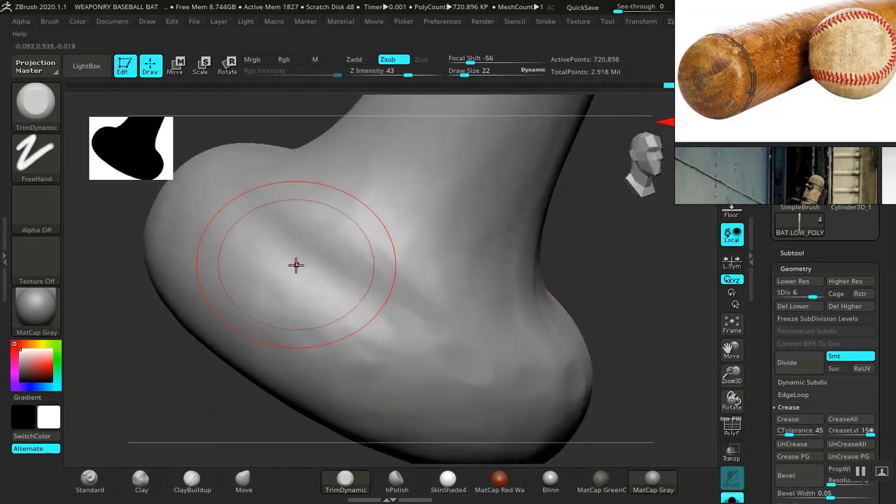
pyautogui.moveTo(296, 265); pyautogui.dragTo(308, 299)
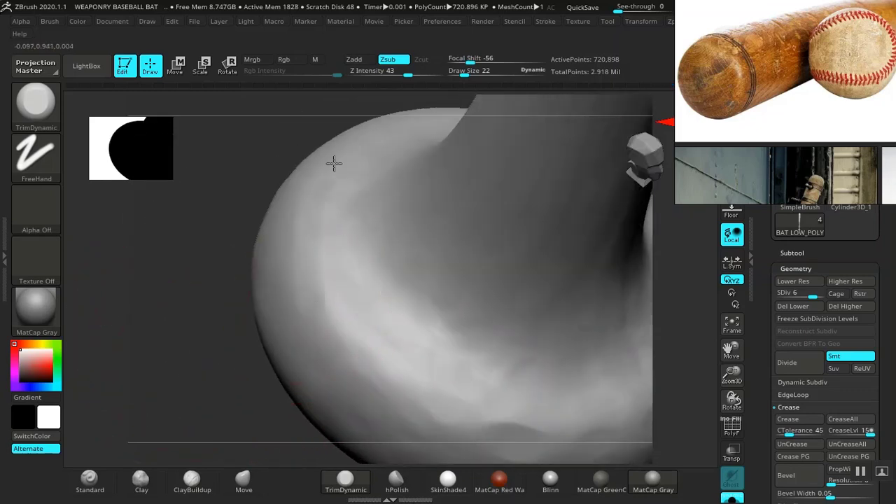
pyautogui.moveTo(305, 346)
pyautogui.mouseDown()
pyautogui.moveTo(509, 306)
pyautogui.moveTo(500, 332)
pyautogui.moveTo(495, 316)
pyautogui.moveTo(528, 324)
pyautogui.moveTo(504, 254)
pyautogui.mouseUp()
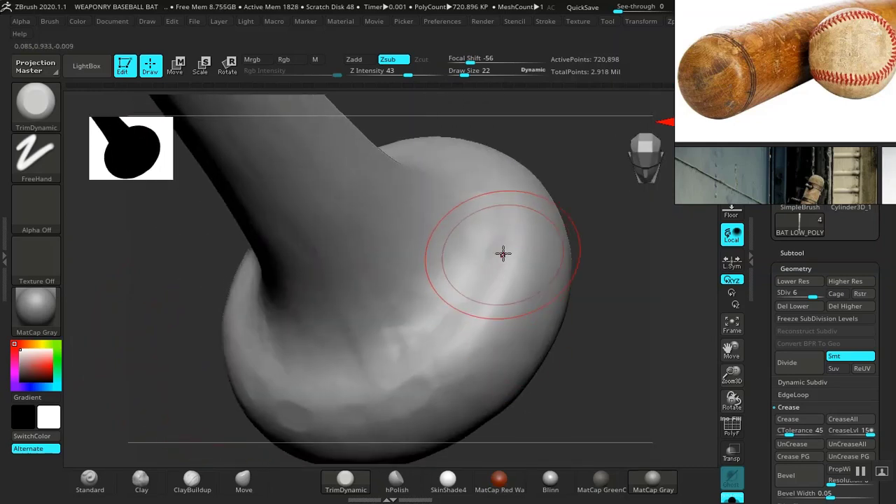
pyautogui.moveTo(563, 353); pyautogui.dragTo(451, 257)
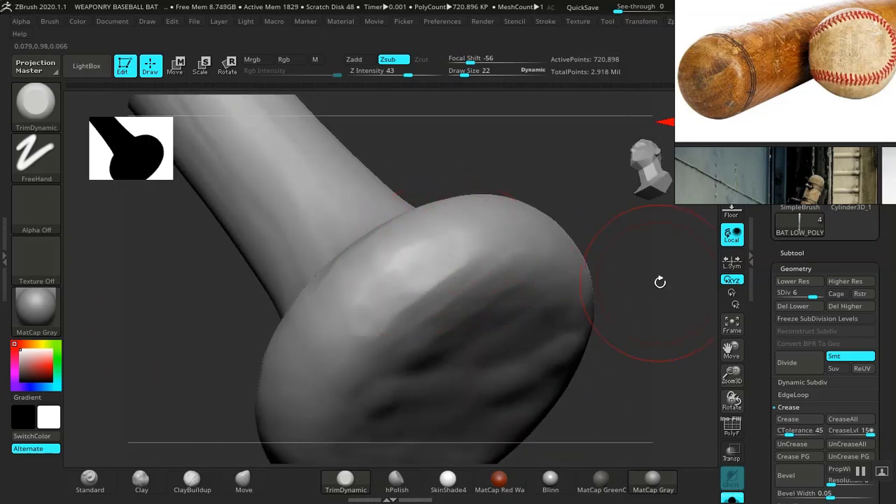
pyautogui.moveTo(659, 281); pyautogui.dragTo(534, 304)
# Step: Enlarge the TrimDynamic brush to Draw Size 46 and flatten broader facets around the knob's outer edge and end face
pyautogui.moveTo(299, 346); pyautogui.dragTo(370, 259)
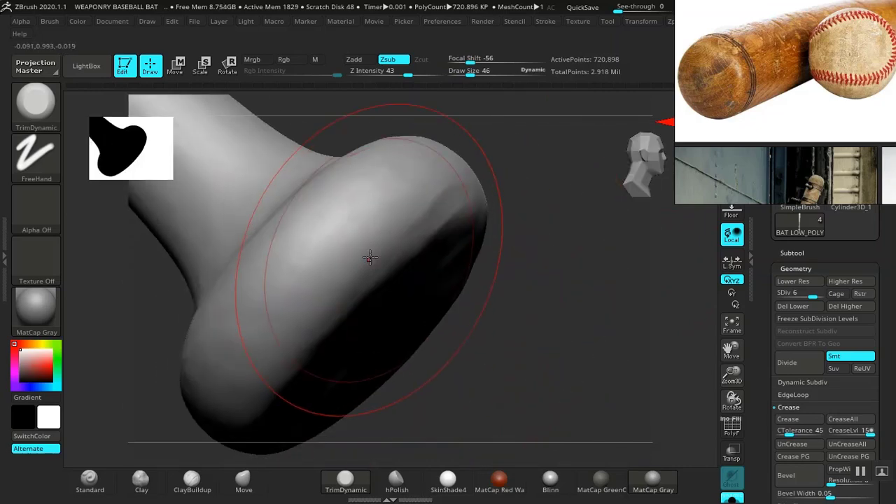
pyautogui.moveTo(509, 244); pyautogui.dragTo(399, 309)
pyautogui.moveTo(287, 289); pyautogui.dragTo(281, 287)
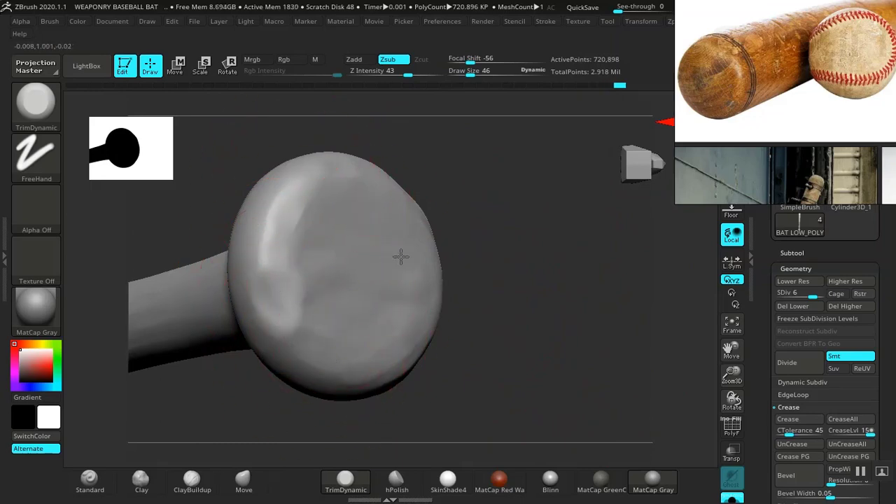
pyautogui.moveTo(400, 256); pyautogui.dragTo(459, 254)
pyautogui.moveTo(560, 322); pyautogui.dragTo(516, 339)
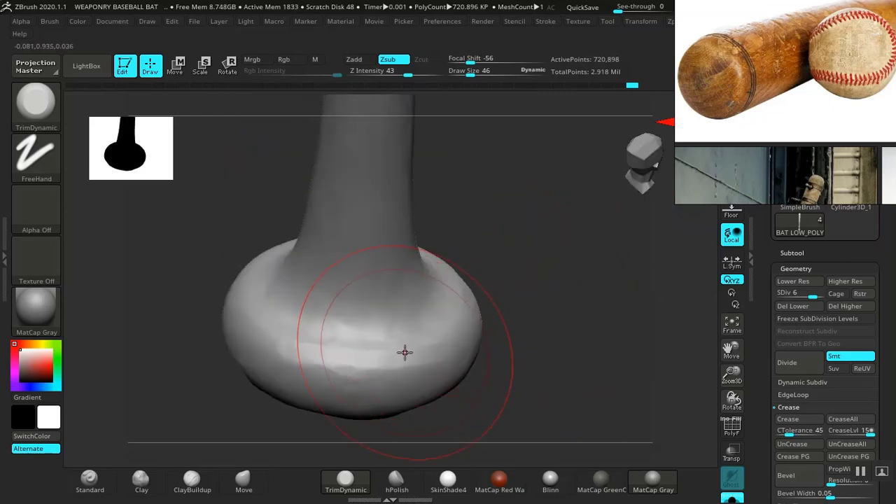
pyautogui.moveTo(547, 308)
pyautogui.mouseDown()
pyautogui.moveTo(560, 336)
pyautogui.moveTo(514, 274)
pyautogui.moveTo(500, 287)
pyautogui.moveTo(470, 278)
pyautogui.moveTo(467, 224)
pyautogui.moveTo(472, 410)
pyautogui.moveTo(486, 412)
pyautogui.moveTo(495, 280)
pyautogui.moveTo(486, 336)
pyautogui.moveTo(474, 243)
pyautogui.moveTo(495, 265)
pyautogui.moveTo(509, 430)
pyautogui.moveTo(500, 362)
pyautogui.moveTo(456, 322)
pyautogui.mouseUp()
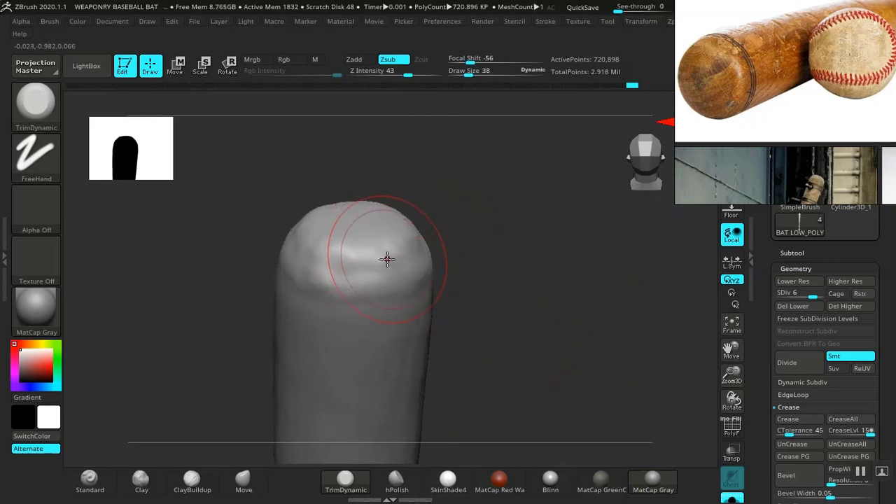
# Step: Flatten worn facets around the rounded barrel tip with TrimDynamic at Draw Size 34
pyautogui.moveTo(521, 309)
pyautogui.mouseDown()
pyautogui.moveTo(556, 416)
pyautogui.moveTo(562, 356)
pyautogui.mouseUp()
pyautogui.moveTo(350, 244)
pyautogui.mouseDown()
pyautogui.moveTo(314, 226)
pyautogui.moveTo(374, 222)
pyautogui.mouseUp()
pyautogui.moveTo(591, 287)
pyautogui.mouseDown()
pyautogui.moveTo(546, 298)
pyautogui.moveTo(614, 310)
pyautogui.moveTo(512, 330)
pyautogui.moveTo(357, 326)
pyautogui.mouseUp()
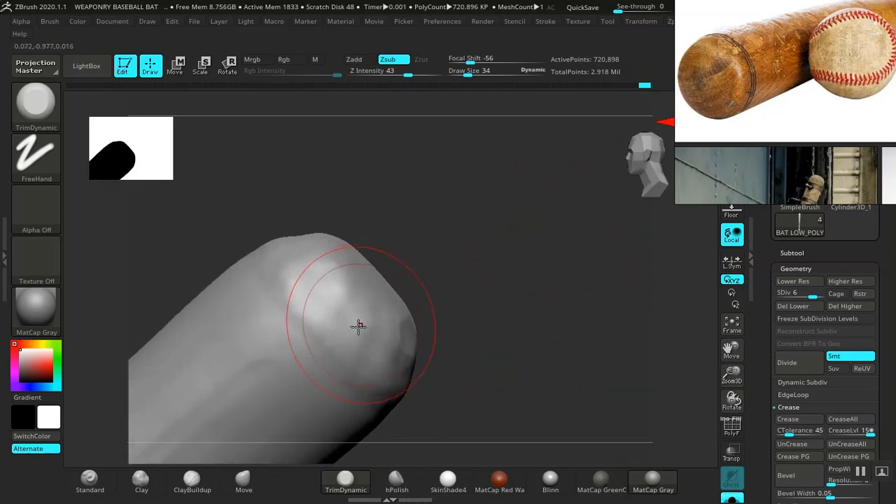
pyautogui.moveTo(430, 304); pyautogui.dragTo(441, 325)
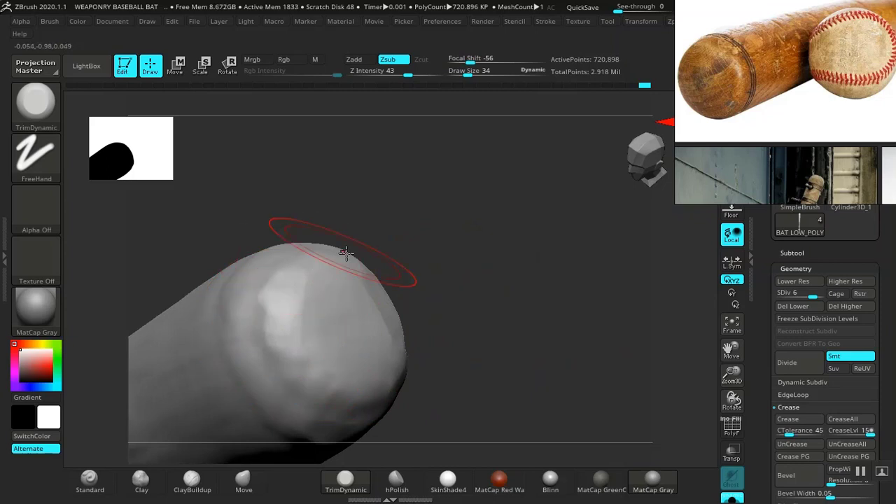
pyautogui.keyDown('alt'); pyautogui.moveTo(541, 311); pyautogui.dragTo(364, 172); pyautogui.keyUp('alt')
pyautogui.moveTo(441, 300); pyautogui.dragTo(530, 240)
# Step: Switch the material to Blinn and check the shaft's surface from the barrel tip down to the knob, touching up uneven spots
pyautogui.keyDown('alt'); pyautogui.moveTo(392, 353); pyautogui.dragTo(501, 322); pyautogui.keyUp('alt')
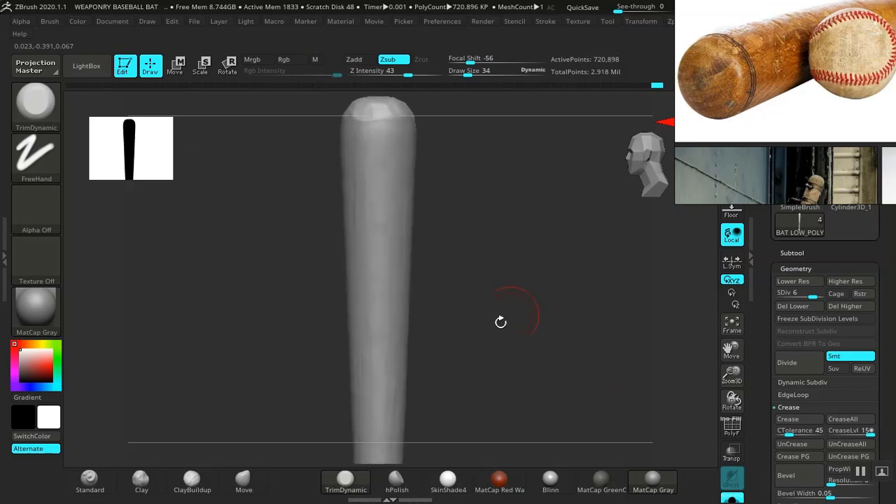
pyautogui.click(550, 480)
pyautogui.keyDown('alt'); pyautogui.moveTo(489, 279); pyautogui.dragTo(569, 324); pyautogui.keyUp('alt')
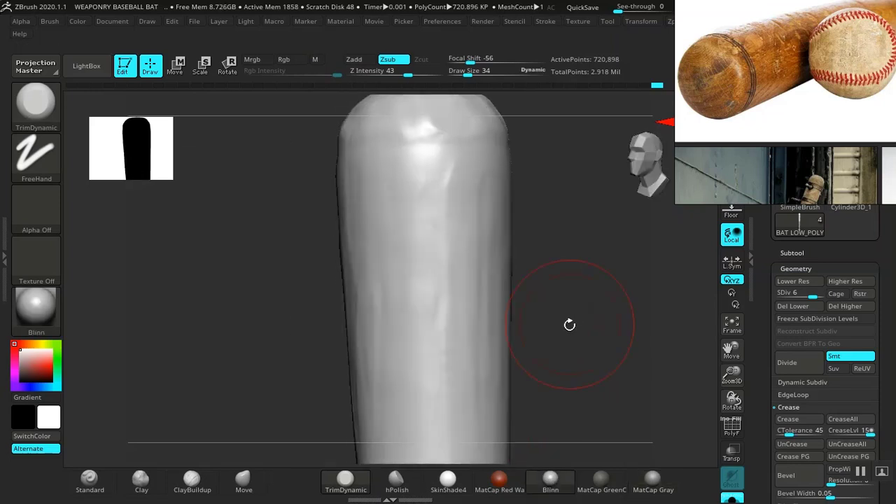
pyautogui.moveTo(444, 270)
pyautogui.mouseDown()
pyautogui.moveTo(530, 217)
pyautogui.moveTo(510, 300)
pyautogui.moveTo(498, 92)
pyautogui.moveTo(504, 246)
pyautogui.moveTo(486, 243)
pyautogui.moveTo(481, 302)
pyautogui.moveTo(504, 314)
pyautogui.moveTo(420, 297)
pyautogui.moveTo(422, 257)
pyautogui.moveTo(440, 362)
pyautogui.moveTo(509, 173)
pyautogui.moveTo(490, 281)
pyautogui.moveTo(450, 344)
pyautogui.moveTo(420, 327)
pyautogui.moveTo(357, 216)
pyautogui.mouseUp()
pyautogui.moveTo(434, 376); pyautogui.dragTo(439, 277)
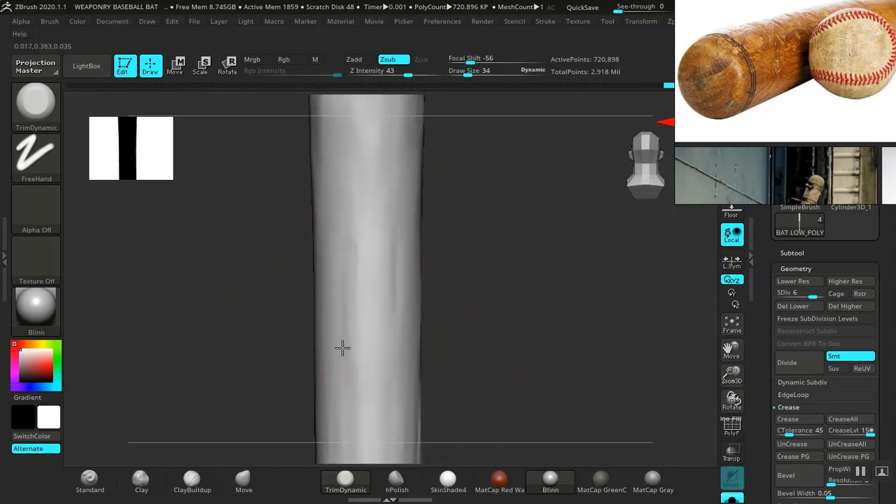
pyautogui.moveTo(467, 387); pyautogui.dragTo(462, 312)
pyautogui.keyDown('alt'); pyautogui.moveTo(502, 378); pyautogui.dragTo(504, 301); pyautogui.keyUp('alt')
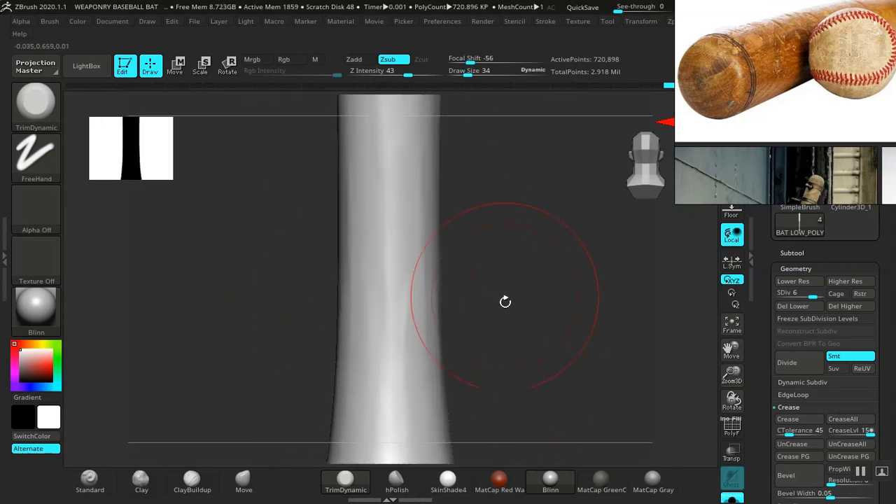
pyautogui.keyDown('alt'); pyautogui.moveTo(507, 434); pyautogui.dragTo(438, 288); pyautogui.keyUp('alt')
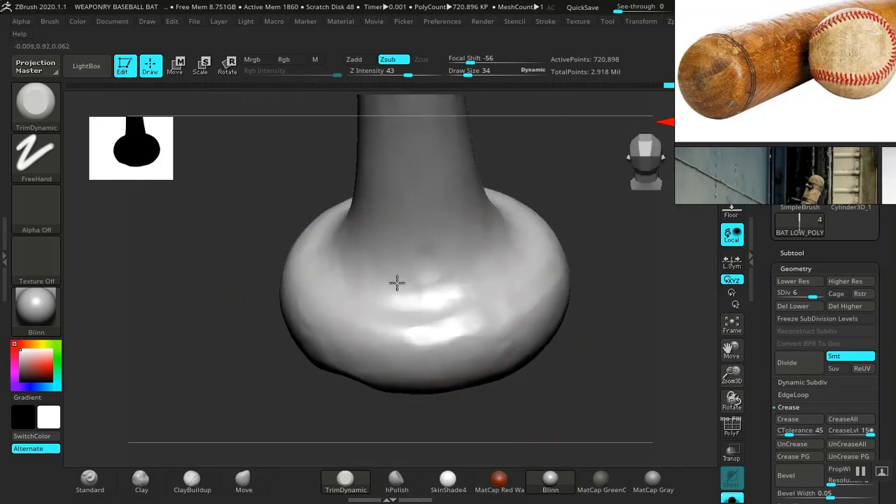
# Step: Trim the knob's upper shoulder and its transition into the handle with TrimDynamic
pyautogui.moveTo(569, 245); pyautogui.dragTo(317, 310)
pyautogui.moveTo(330, 270); pyautogui.dragTo(368, 325)
pyautogui.moveTo(566, 260)
pyautogui.mouseDown()
pyautogui.moveTo(514, 242)
pyautogui.moveTo(430, 332)
pyautogui.mouseUp()
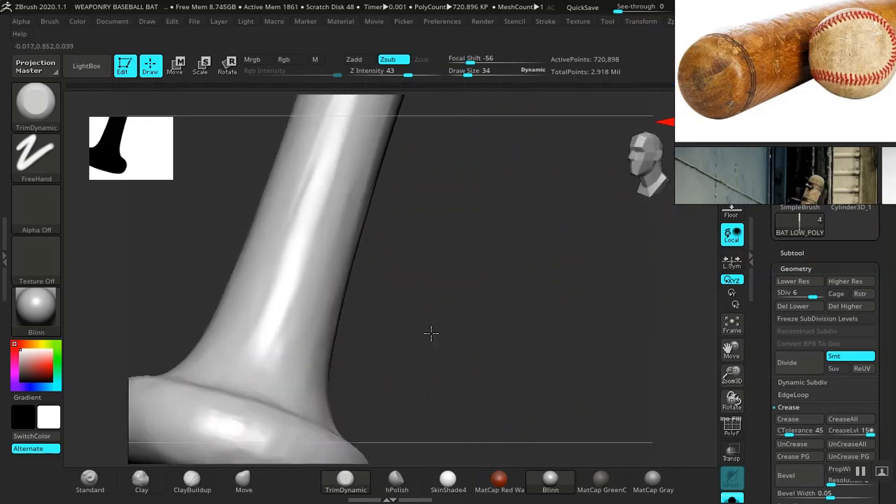
pyautogui.moveTo(261, 385)
pyautogui.mouseDown()
pyautogui.moveTo(289, 275)
pyautogui.moveTo(275, 406)
pyautogui.mouseUp()
pyautogui.moveTo(442, 389)
pyautogui.mouseDown()
pyautogui.moveTo(394, 422)
pyautogui.moveTo(413, 306)
pyautogui.moveTo(296, 242)
pyautogui.mouseUp()
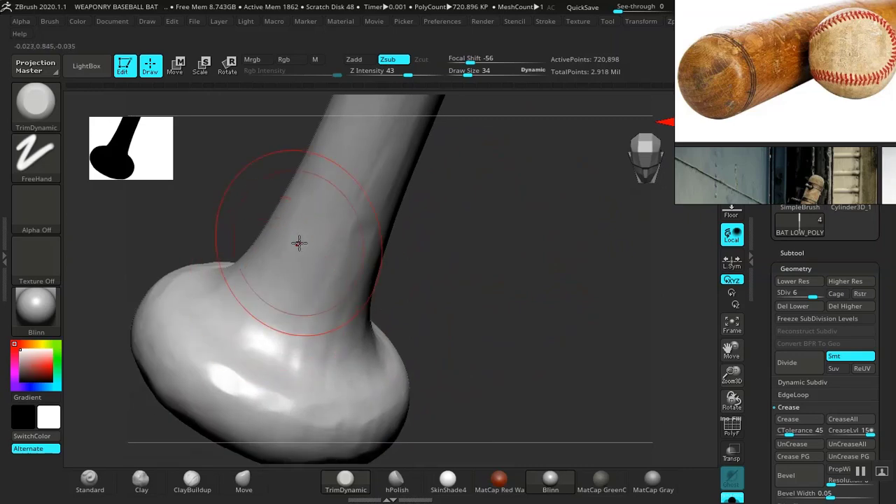
# Step: Subdivide the bat to SDiv level 7 and smooth the surface around the middle of the shaft
pyautogui.moveTo(493, 326); pyautogui.dragTo(460, 317)
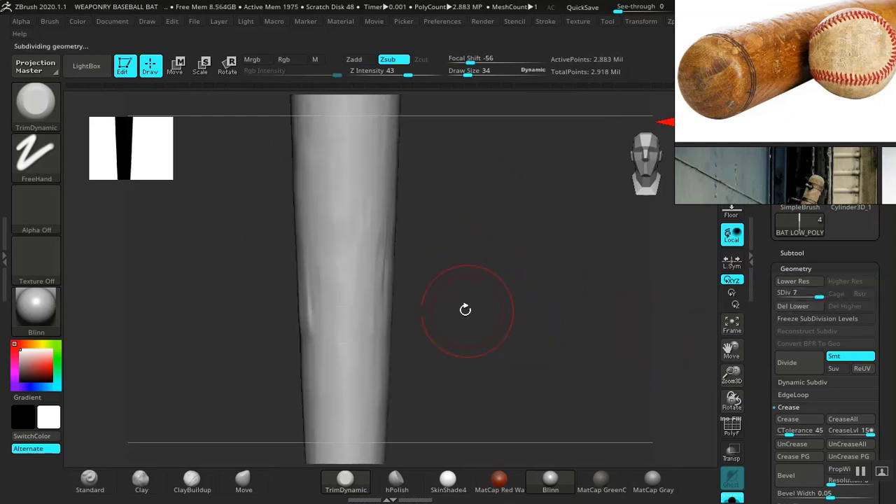
pyautogui.moveTo(466, 309)
pyautogui.mouseDown()
pyautogui.moveTo(466, 422)
pyautogui.moveTo(494, 204)
pyautogui.moveTo(490, 320)
pyautogui.moveTo(488, 272)
pyautogui.moveTo(522, 262)
pyautogui.moveTo(472, 292)
pyautogui.moveTo(500, 301)
pyautogui.moveTo(463, 240)
pyautogui.moveTo(458, 326)
pyautogui.moveTo(474, 310)
pyautogui.moveTo(502, 156)
pyautogui.moveTo(488, 158)
pyautogui.moveTo(486, 315)
pyautogui.moveTo(505, 311)
pyautogui.moveTo(481, 280)
pyautogui.mouseUp()
pyautogui.press('shift')
pyautogui.keyDown('shift'); pyautogui.moveTo(363, 379); pyautogui.dragTo(389, 312); pyautogui.keyUp('shift')
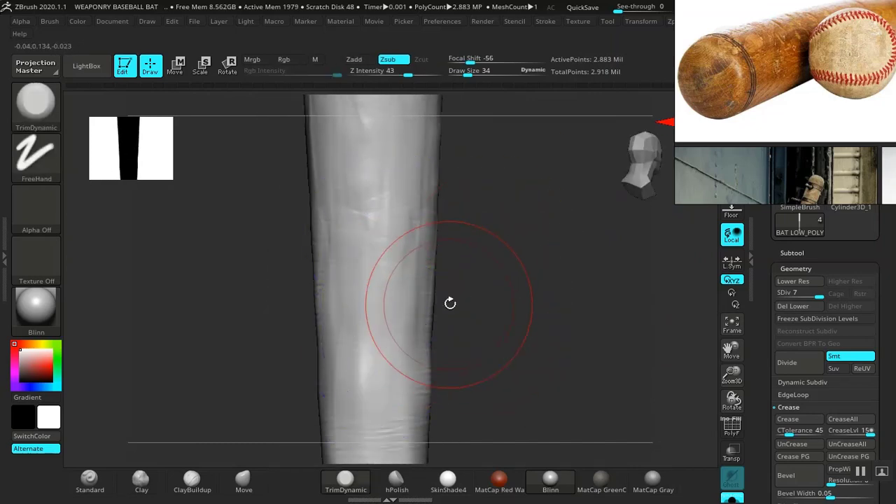
# Step: Undo the last smoothing stroke, test softer passes on the mid-shaft, and set the Smooth Stronger brush's Z Intensity to 6
pyautogui.hotkey('ctrl', 'z')
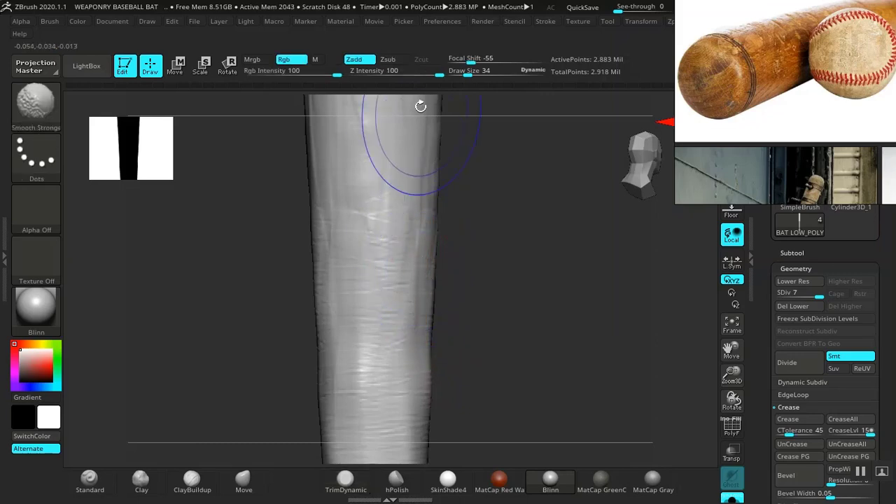
pyautogui.keyDown('shift'); pyautogui.click(397, 74); pyautogui.keyUp('shift')
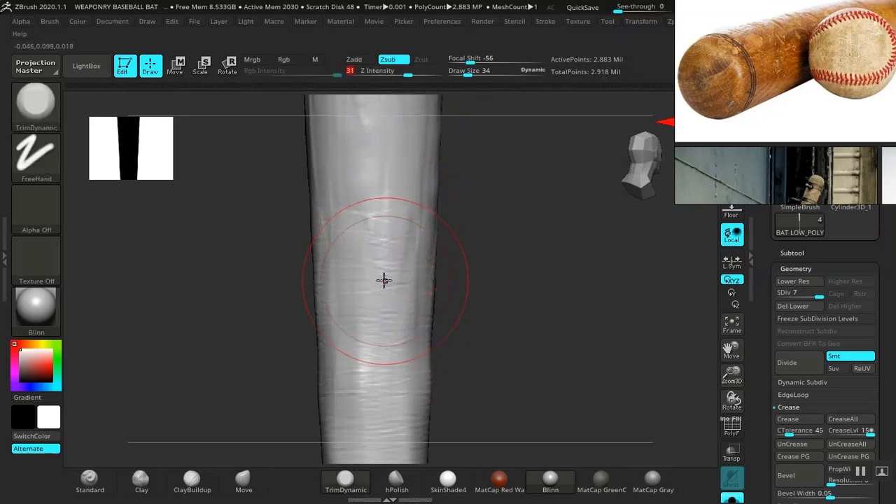
pyautogui.keyDown('shift'); pyautogui.moveTo(376, 208); pyautogui.dragTo(370, 242); pyautogui.keyUp('shift')
pyautogui.moveTo(482, 176); pyautogui.dragTo(448, 252)
pyautogui.moveTo(330, 217)
pyautogui.keyDown('shift'); pyautogui.mouseDown()
pyautogui.moveTo(304, 163)
pyautogui.moveTo(315, 217)
pyautogui.mouseUp(); pyautogui.keyUp('shift')
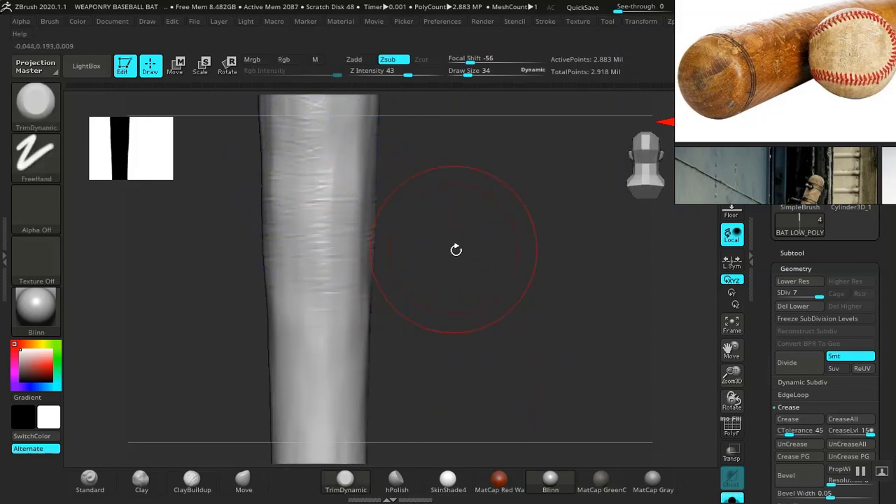
pyautogui.moveTo(455, 250)
pyautogui.keyDown('alt'); pyautogui.mouseDown()
pyautogui.moveTo(487, 276)
pyautogui.moveTo(493, 295)
pyautogui.moveTo(467, 370)
pyautogui.moveTo(486, 406)
pyautogui.moveTo(496, 340)
pyautogui.moveTo(483, 301)
pyautogui.mouseUp(); pyautogui.keyUp('alt')
pyautogui.moveTo(399, 74); pyautogui.dragTo(370, 76)
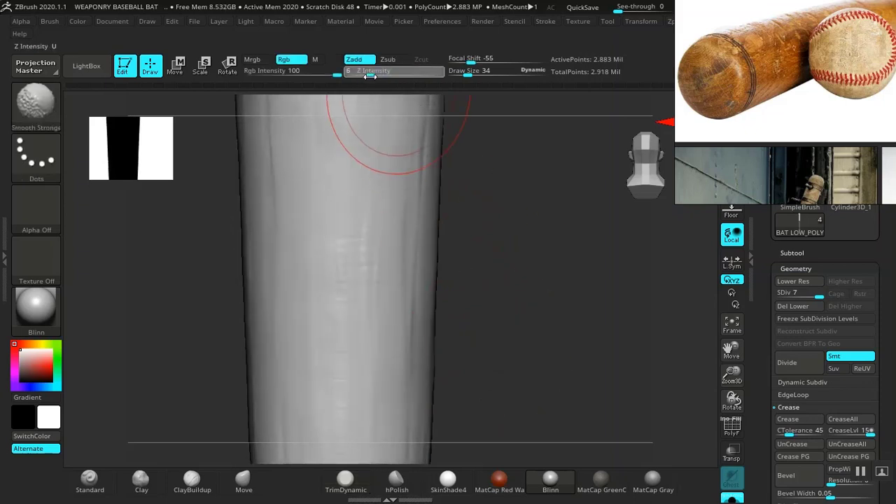
# Step: Lightly smooth the upper barrel with Smooth Stronger at Z Intensity 6, working around it toward the tip
pyautogui.moveTo(494, 273)
pyautogui.mouseDown()
pyautogui.moveTo(514, 260)
pyautogui.moveTo(520, 224)
pyautogui.moveTo(444, 304)
pyautogui.moveTo(532, 100)
pyautogui.moveTo(538, 252)
pyautogui.mouseUp()
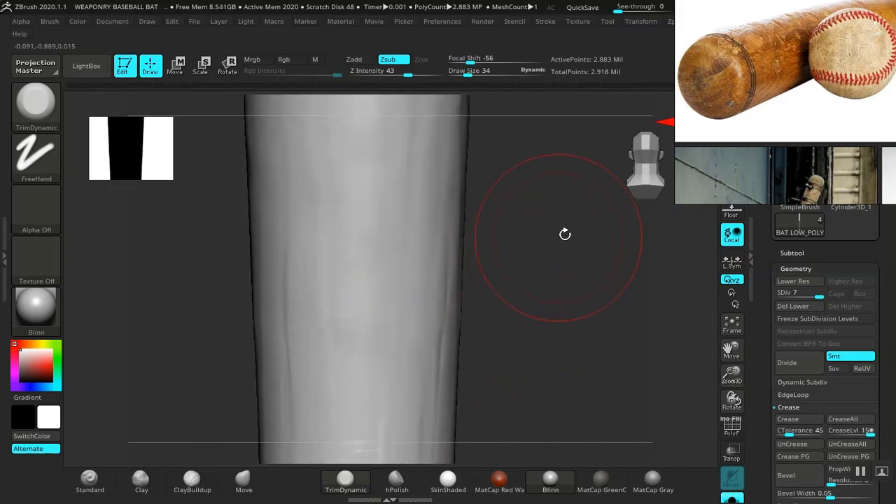
pyautogui.moveTo(580, 285)
pyautogui.mouseDown()
pyautogui.moveTo(577, 222)
pyautogui.moveTo(590, 252)
pyautogui.moveTo(396, 236)
pyautogui.moveTo(342, 174)
pyautogui.moveTo(314, 160)
pyautogui.moveTo(329, 358)
pyautogui.mouseUp()
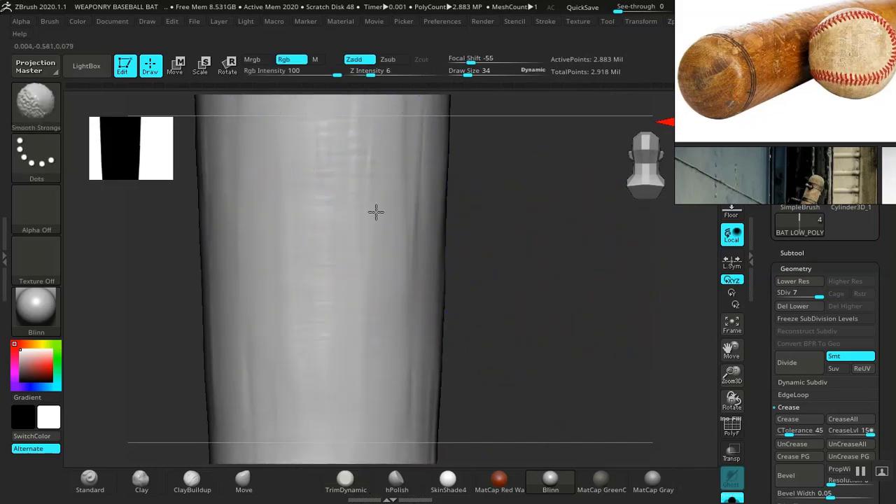
pyautogui.moveTo(538, 306)
pyautogui.mouseDown()
pyautogui.moveTo(460, 286)
pyautogui.moveTo(470, 300)
pyautogui.mouseUp()
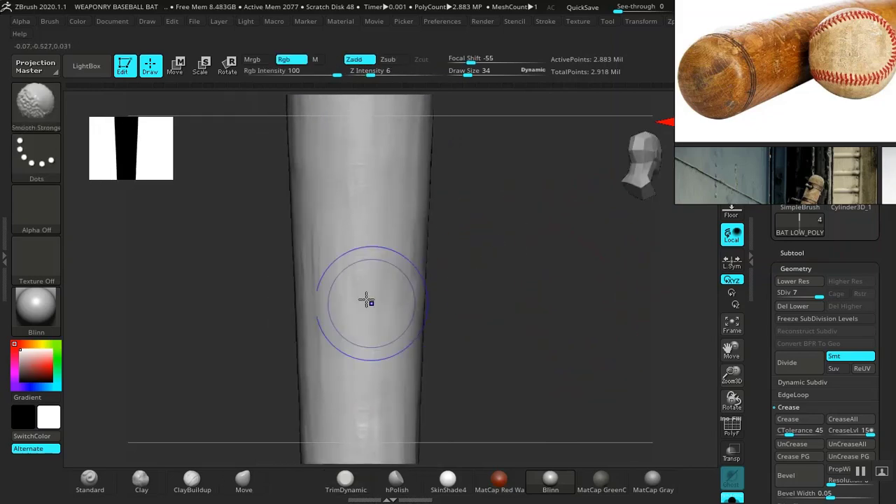
pyautogui.moveTo(493, 240); pyautogui.dragTo(427, 316)
pyautogui.moveTo(392, 412); pyautogui.dragTo(490, 366)
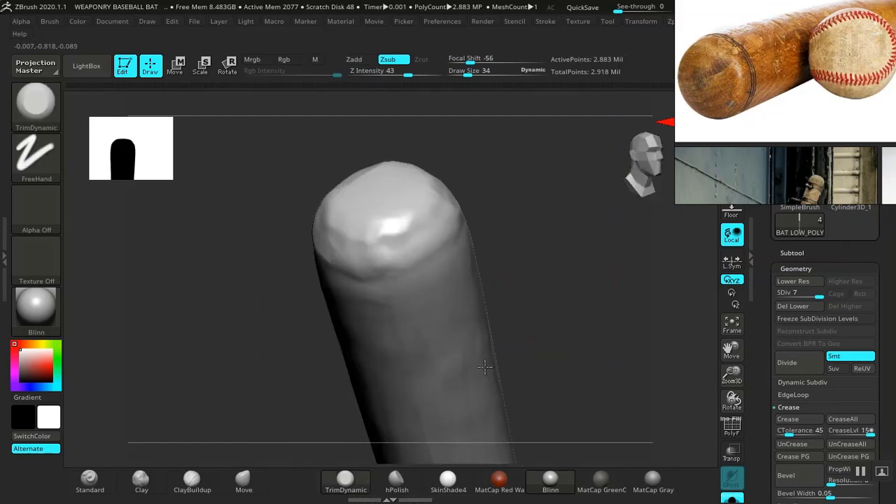
pyautogui.moveTo(542, 275)
pyautogui.keyDown('alt'); pyautogui.mouseDown()
pyautogui.moveTo(502, 175)
pyautogui.moveTo(544, 252)
pyautogui.moveTo(553, 329)
pyautogui.moveTo(626, 301)
pyautogui.moveTo(632, 344)
pyautogui.moveTo(539, 188)
pyautogui.mouseUp(); pyautogui.keyUp('alt')
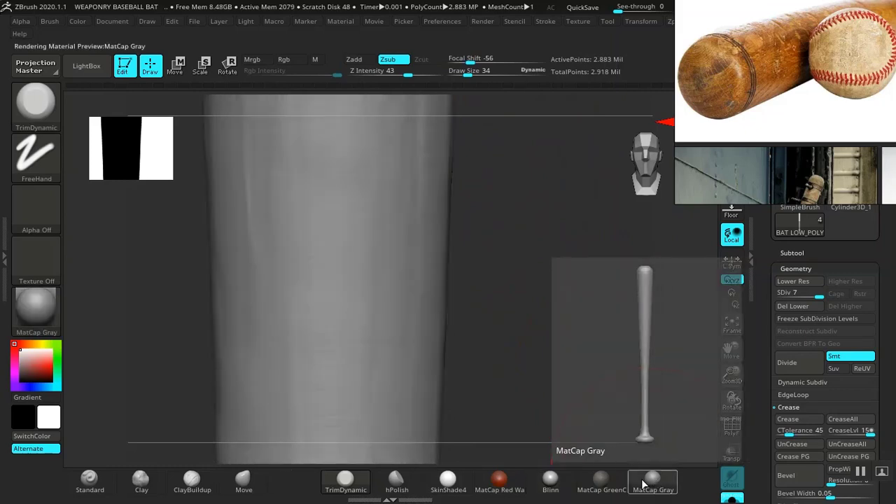
# Step: Soften the grain ridges along the mid-barrel with Smooth Stronger, covering the front and neighbouring sides
pyautogui.moveTo(568, 382); pyautogui.dragTo(565, 235)
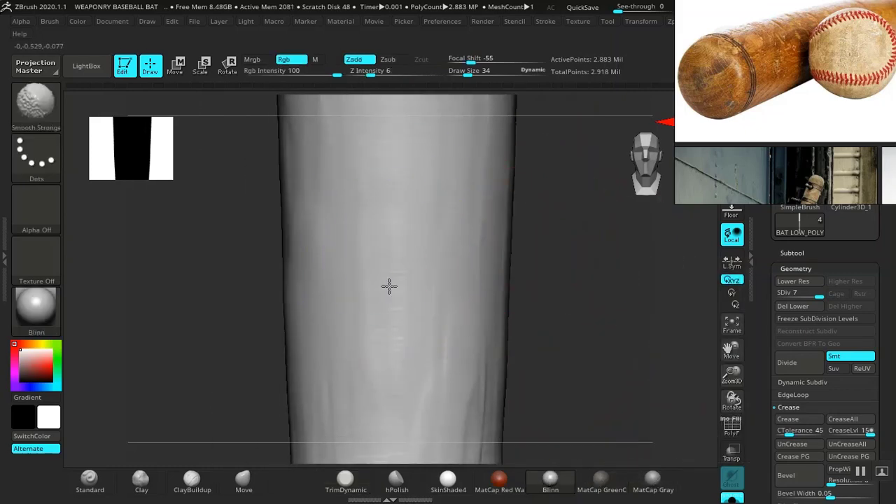
pyautogui.moveTo(549, 353)
pyautogui.keyDown('shift'); pyautogui.mouseDown()
pyautogui.moveTo(400, 245)
pyautogui.moveTo(390, 173)
pyautogui.mouseUp(); pyautogui.keyUp('shift')
pyautogui.keyDown('shift'); pyautogui.moveTo(281, 356); pyautogui.dragTo(392, 347); pyautogui.keyUp('shift')
pyautogui.moveTo(528, 360); pyautogui.dragTo(514, 315)
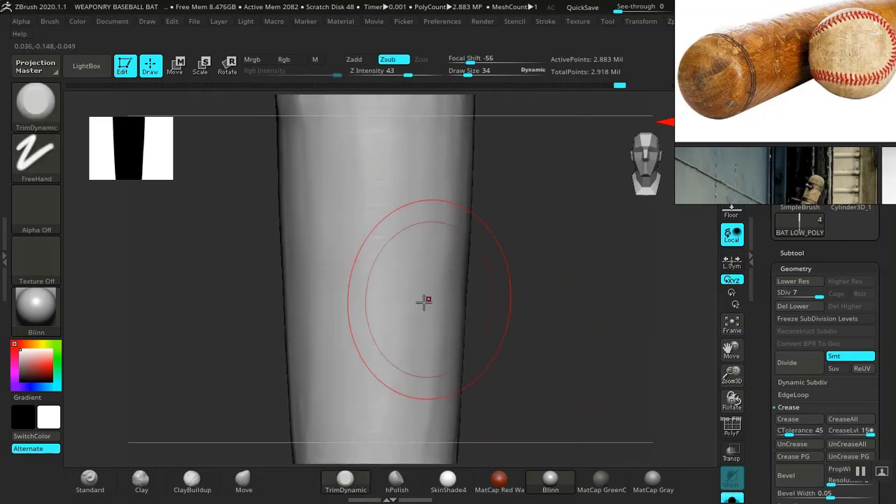
pyautogui.keyDown('shift'); pyautogui.moveTo(424, 302); pyautogui.dragTo(360, 350); pyautogui.keyUp('shift')
pyautogui.moveTo(525, 315)
pyautogui.mouseDown()
pyautogui.moveTo(579, 303)
pyautogui.moveTo(390, 320)
pyautogui.moveTo(298, 280)
pyautogui.mouseUp()
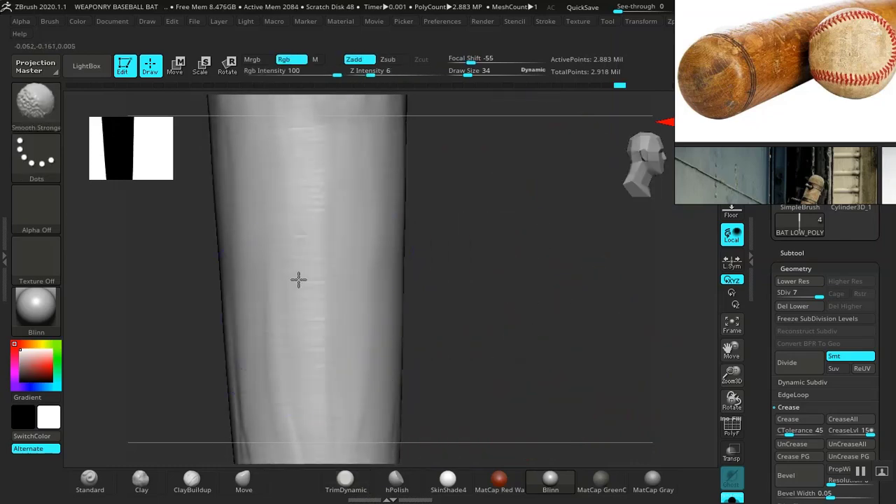
pyautogui.moveTo(504, 294)
pyautogui.mouseDown()
pyautogui.moveTo(540, 287)
pyautogui.moveTo(291, 350)
pyautogui.mouseUp()
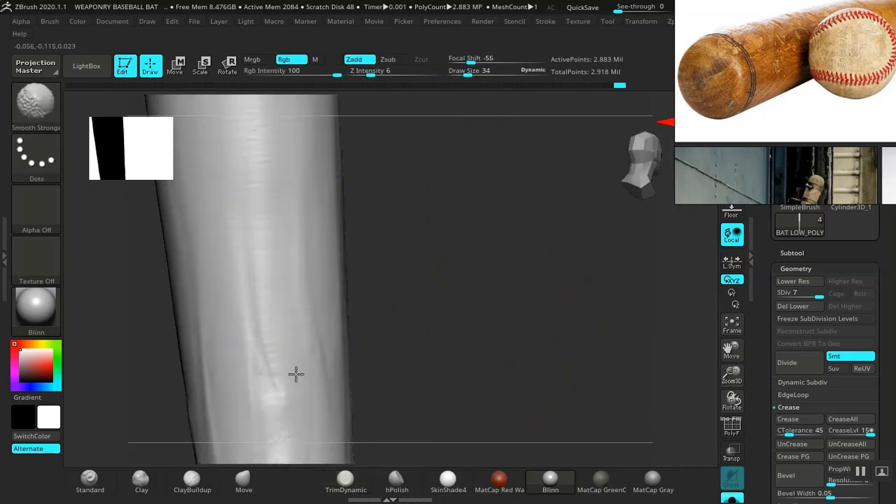
# Step: Smooth the fine ripples down the lower shaft and handle to where it flares into the knob
pyautogui.keyDown('alt'); pyautogui.moveTo(510, 350); pyautogui.dragTo(577, 140); pyautogui.keyUp('alt')
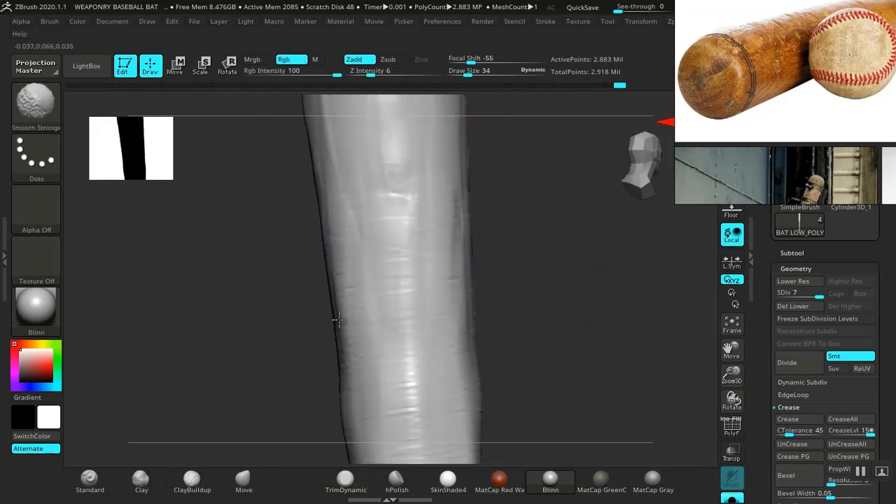
pyautogui.moveTo(444, 242)
pyautogui.mouseDown()
pyautogui.moveTo(561, 325)
pyautogui.moveTo(534, 239)
pyautogui.moveTo(389, 217)
pyautogui.mouseUp()
pyautogui.moveTo(440, 332)
pyautogui.mouseDown()
pyautogui.moveTo(508, 244)
pyautogui.moveTo(483, 226)
pyautogui.moveTo(369, 368)
pyautogui.mouseUp()
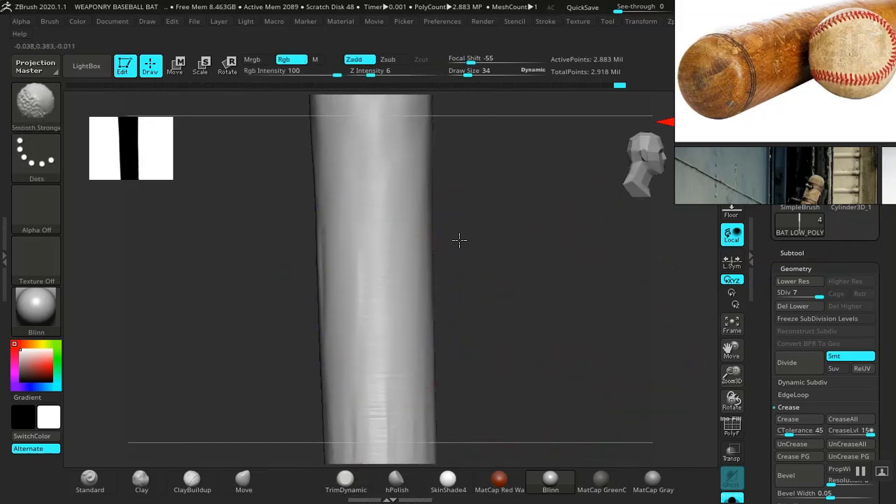
pyautogui.moveTo(459, 241)
pyautogui.mouseDown()
pyautogui.moveTo(500, 257)
pyautogui.moveTo(345, 243)
pyautogui.mouseUp()
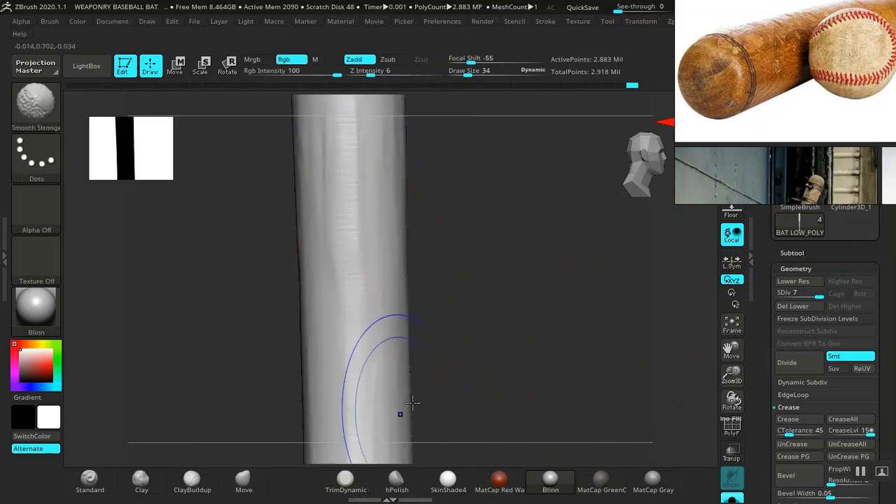
pyautogui.moveTo(413, 401)
pyautogui.mouseDown()
pyautogui.moveTo(488, 350)
pyautogui.moveTo(496, 180)
pyautogui.moveTo(374, 261)
pyautogui.moveTo(438, 291)
pyautogui.moveTo(427, 280)
pyautogui.moveTo(359, 285)
pyautogui.mouseUp()
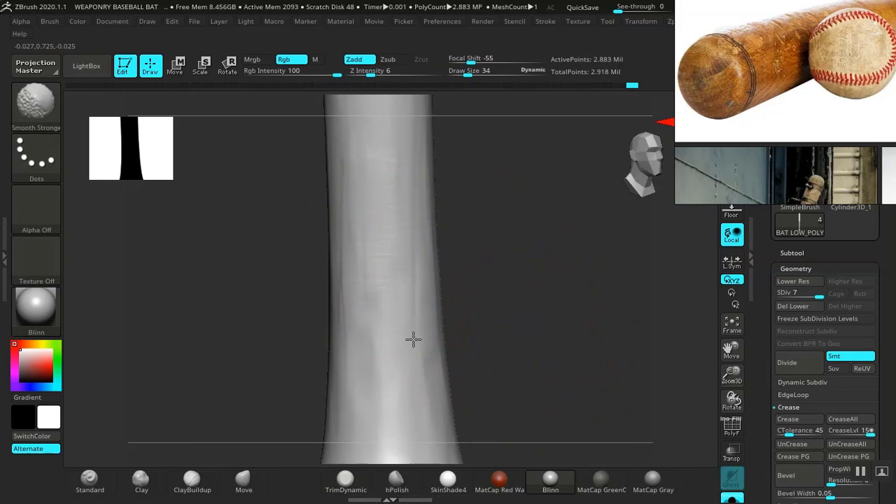
pyautogui.moveTo(553, 363); pyautogui.dragTo(464, 262)
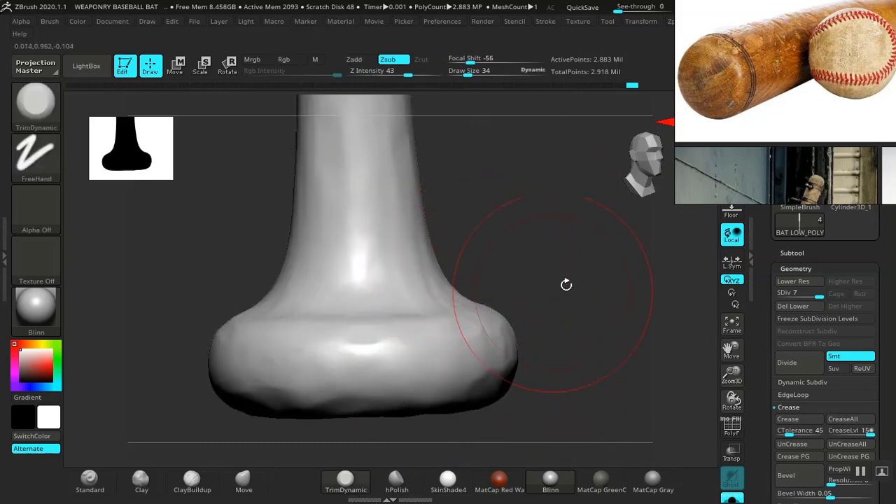
# Step: Smooth the remaining ripples and dents on the other sides of the shaft, from the handle up to the barrel
pyautogui.moveTo(566, 284)
pyautogui.mouseDown()
pyautogui.moveTo(566, 202)
pyautogui.moveTo(525, 232)
pyautogui.moveTo(357, 309)
pyautogui.moveTo(605, 338)
pyautogui.moveTo(614, 322)
pyautogui.moveTo(570, 308)
pyautogui.moveTo(604, 306)
pyautogui.moveTo(508, 242)
pyautogui.moveTo(498, 218)
pyautogui.moveTo(498, 336)
pyautogui.moveTo(516, 262)
pyautogui.moveTo(483, 195)
pyautogui.moveTo(492, 296)
pyautogui.moveTo(328, 336)
pyautogui.mouseUp()
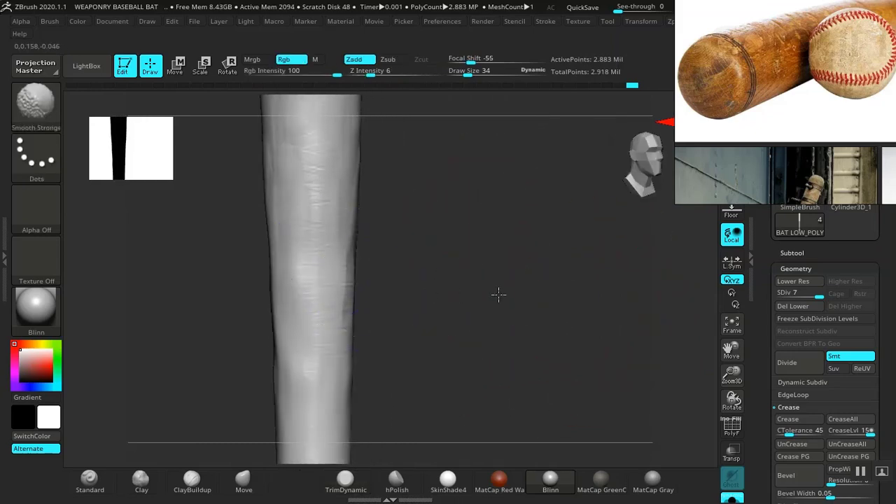
pyautogui.moveTo(510, 292)
pyautogui.mouseDown()
pyautogui.moveTo(444, 256)
pyautogui.moveTo(494, 364)
pyautogui.moveTo(492, 300)
pyautogui.mouseUp()
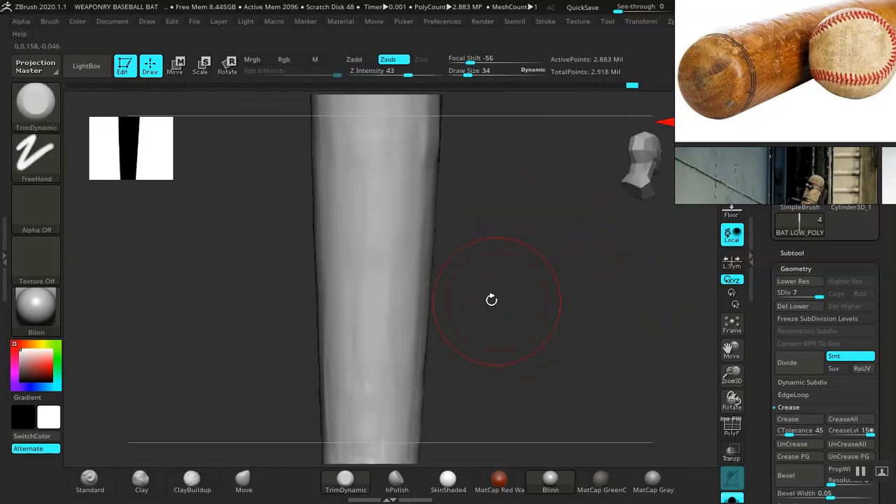
pyautogui.moveTo(518, 338); pyautogui.dragTo(476, 314)
pyautogui.keyDown('shift'); pyautogui.moveTo(406, 284); pyautogui.dragTo(376, 303); pyautogui.keyUp('shift')
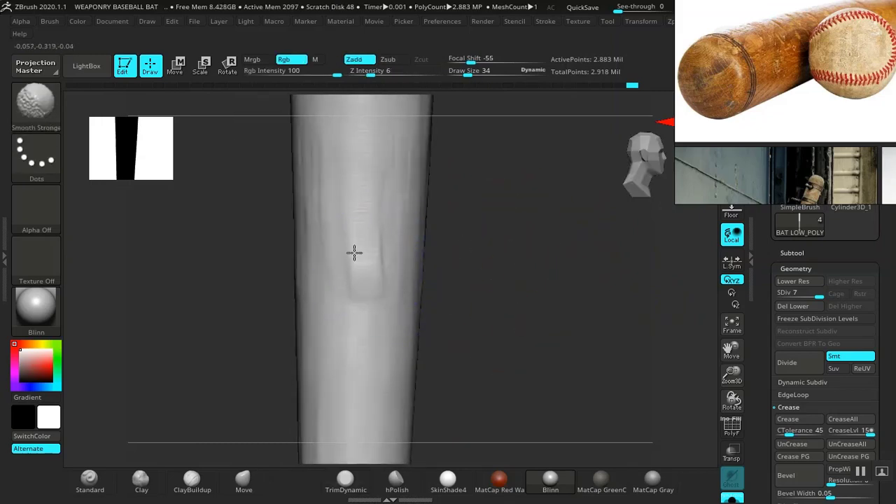
pyautogui.moveTo(383, 234); pyautogui.dragTo(356, 299)
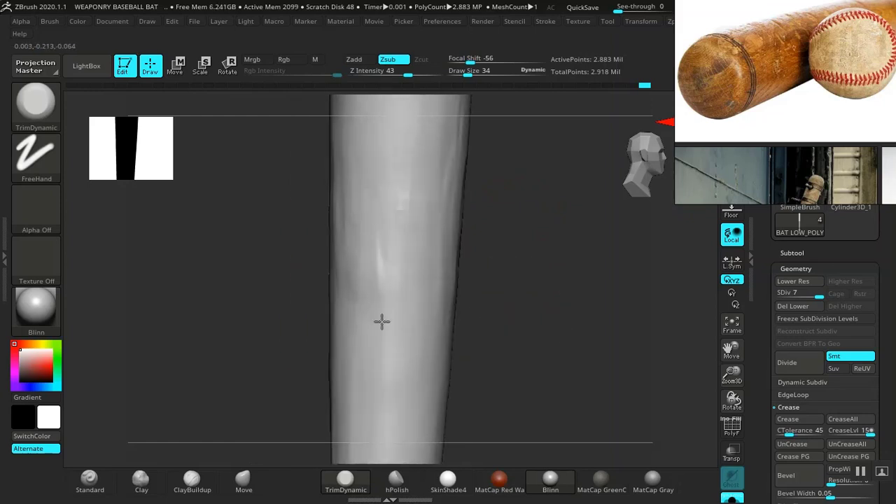
pyautogui.keyDown('shift'); pyautogui.moveTo(386, 296); pyautogui.dragTo(392, 231); pyautogui.keyUp('shift')
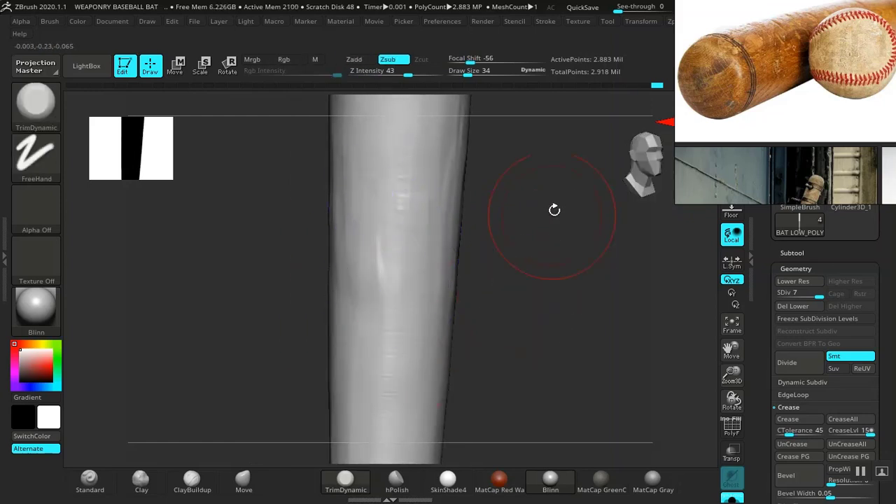
pyautogui.moveTo(552, 208)
pyautogui.mouseDown()
pyautogui.moveTo(538, 285)
pyautogui.moveTo(444, 245)
pyautogui.moveTo(504, 330)
pyautogui.moveTo(537, 304)
pyautogui.moveTo(476, 335)
pyautogui.mouseUp()
pyautogui.press('shift')
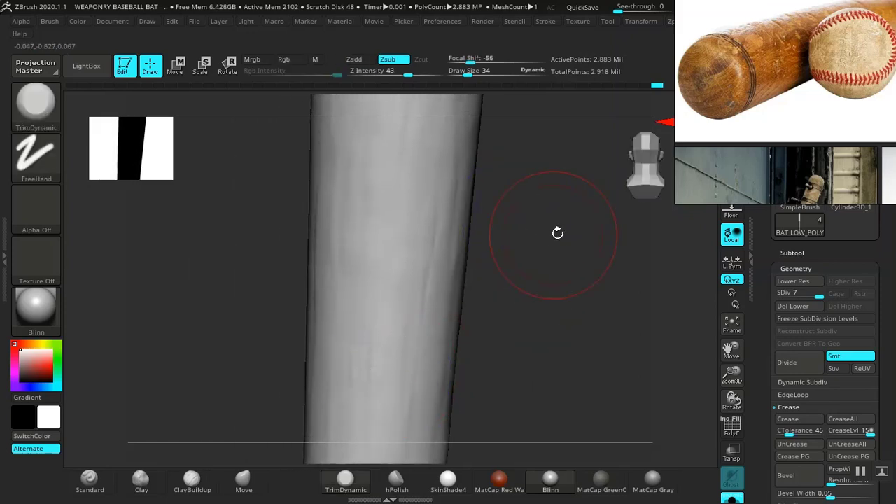
# Step: Smooth the remaining ripples on the upper barrel just below the rounded tip, checking the bat from several sides
pyautogui.moveTo(556, 231)
pyautogui.mouseDown()
pyautogui.moveTo(516, 352)
pyautogui.moveTo(539, 320)
pyautogui.moveTo(496, 276)
pyautogui.moveTo(537, 303)
pyautogui.mouseUp()
pyautogui.press('shift')
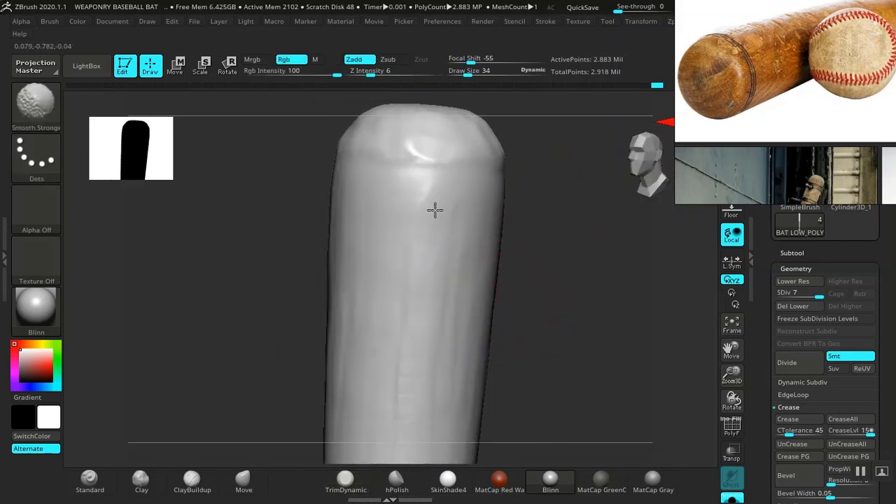
pyautogui.moveTo(574, 336)
pyautogui.mouseDown()
pyautogui.moveTo(512, 301)
pyautogui.moveTo(517, 285)
pyautogui.mouseUp()
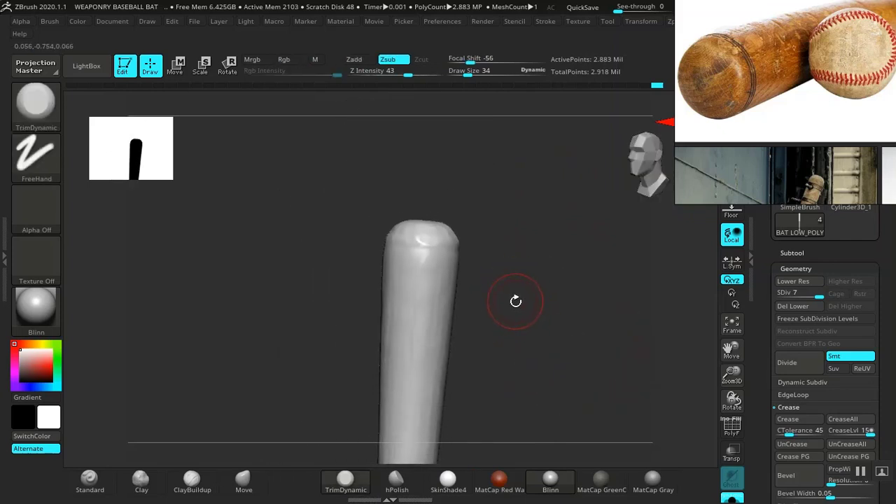
pyautogui.moveTo(546, 316); pyautogui.dragTo(532, 356)
pyautogui.moveTo(542, 315); pyautogui.dragTo(593, 333)
pyautogui.moveTo(539, 332); pyautogui.dragTo(596, 329)
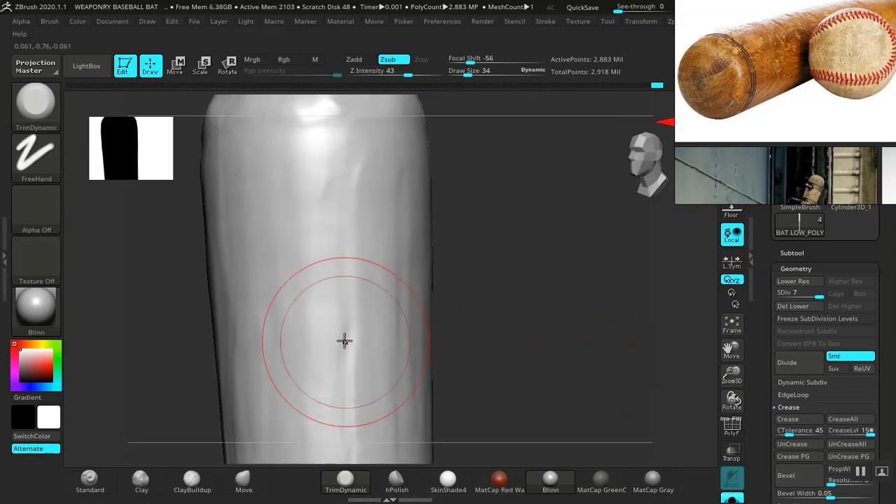
pyautogui.moveTo(346, 272); pyautogui.dragTo(348, 203)
pyautogui.moveTo(363, 466); pyautogui.dragTo(576, 292)
pyautogui.moveTo(491, 300); pyautogui.dragTo(545, 253)
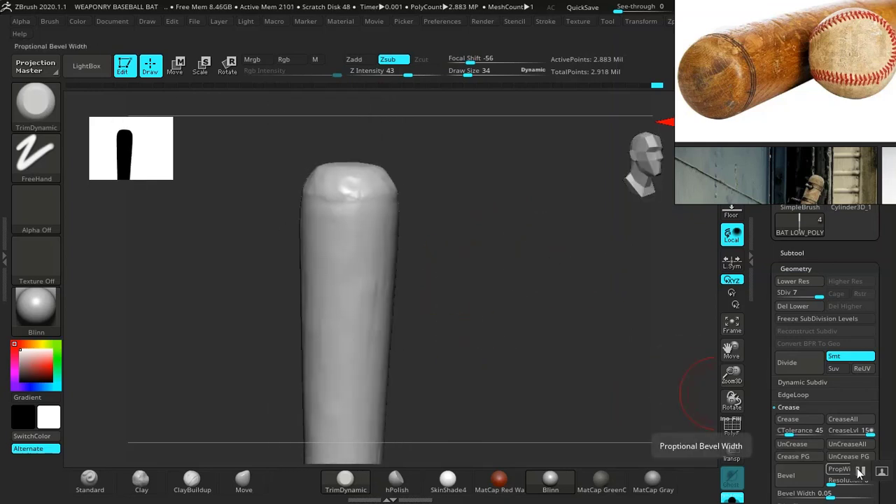
pyautogui.moveTo(538, 318)
pyautogui.mouseDown()
pyautogui.moveTo(539, 304)
pyautogui.moveTo(554, 312)
pyautogui.mouseUp()
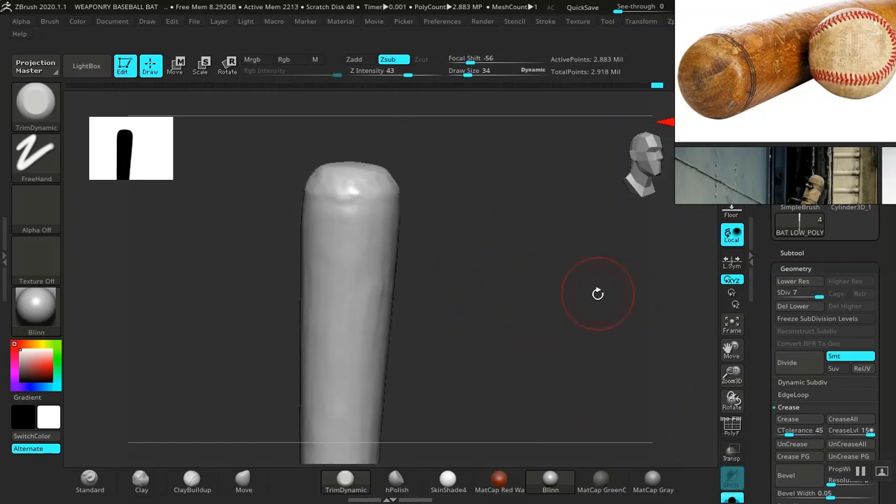
# Step: Add a new sculpting layer to the bat alongside the BASE DETAIL 1 layer
pyautogui.click(797, 268)
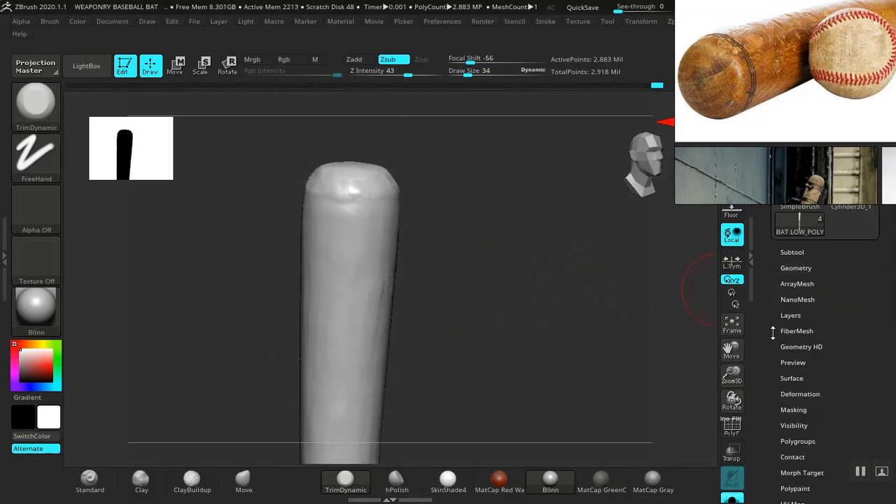
pyautogui.click(791, 310)
pyautogui.scroll(-3, 767, 368)
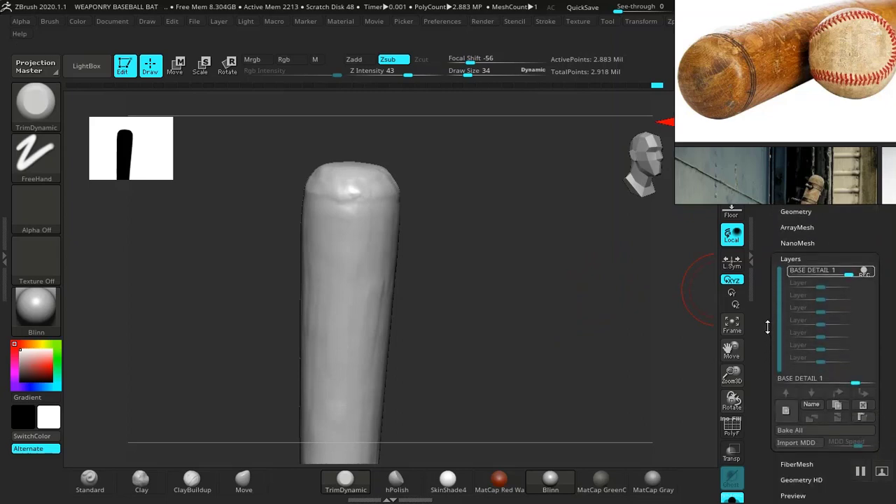
pyautogui.scroll(-2, 768, 369)
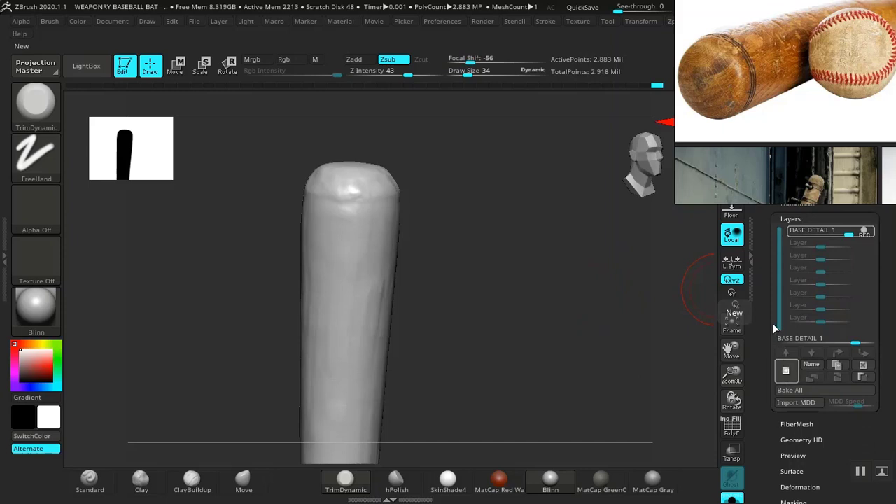
pyautogui.scroll(1, 764, 341)
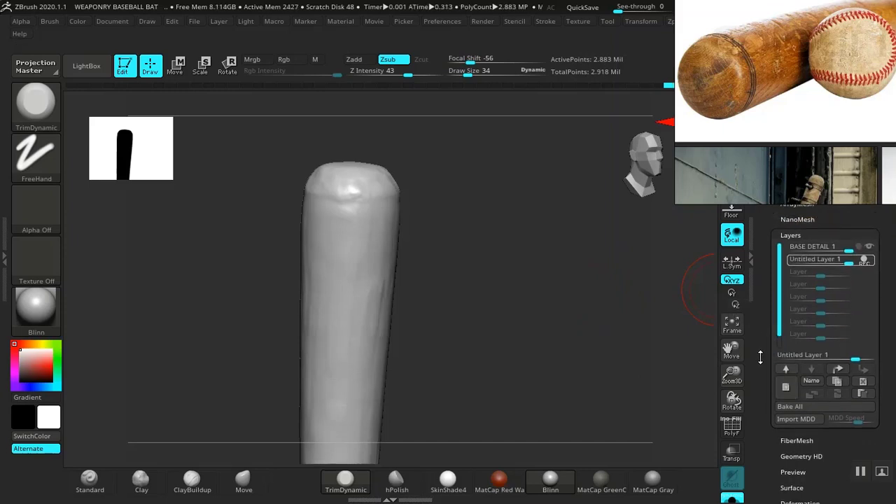
# Step: Rename the new layer as ALPHA DETAILING
pyautogui.click(813, 382)
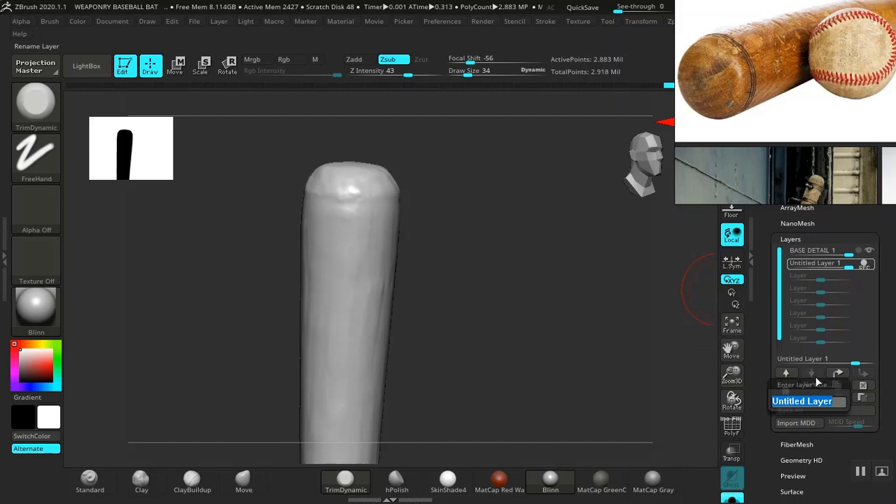
pyautogui.write('ALP')
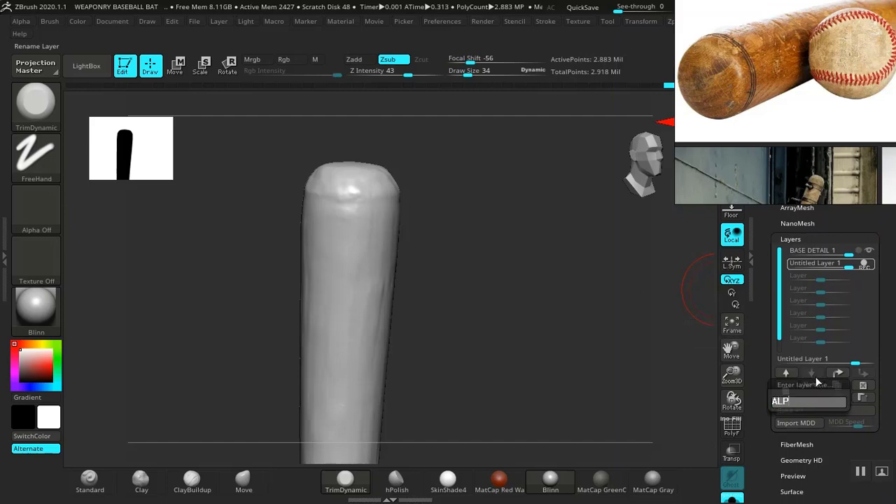
pyautogui.write('HA')
pyautogui.press('Return')
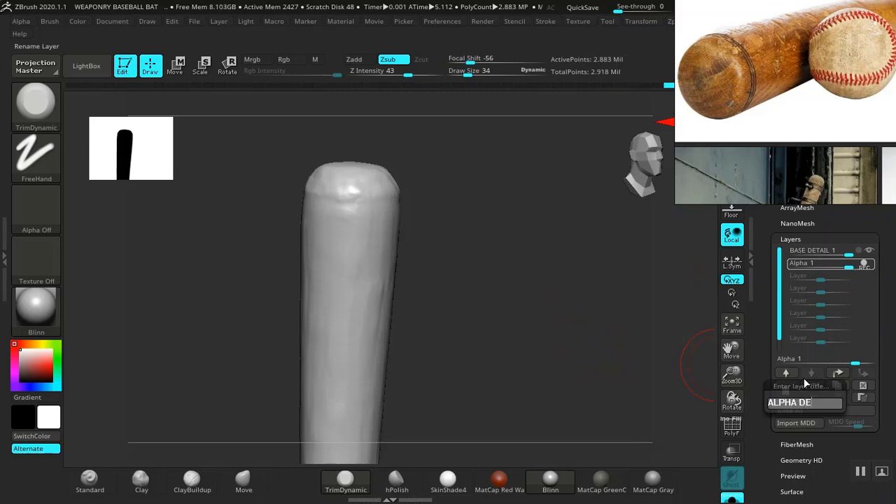
pyautogui.write('ING 1')
pyautogui.press('Return')
# Step: Set up the Standard brush with the DragRect stroke for stamping on the upper barrel
pyautogui.moveTo(449, 336)
pyautogui.mouseDown()
pyautogui.moveTo(472, 334)
pyautogui.moveTo(506, 290)
pyautogui.moveTo(524, 342)
pyautogui.moveTo(516, 315)
pyautogui.moveTo(512, 348)
pyautogui.moveTo(198, 262)
pyautogui.mouseUp()
pyautogui.click(96, 490)
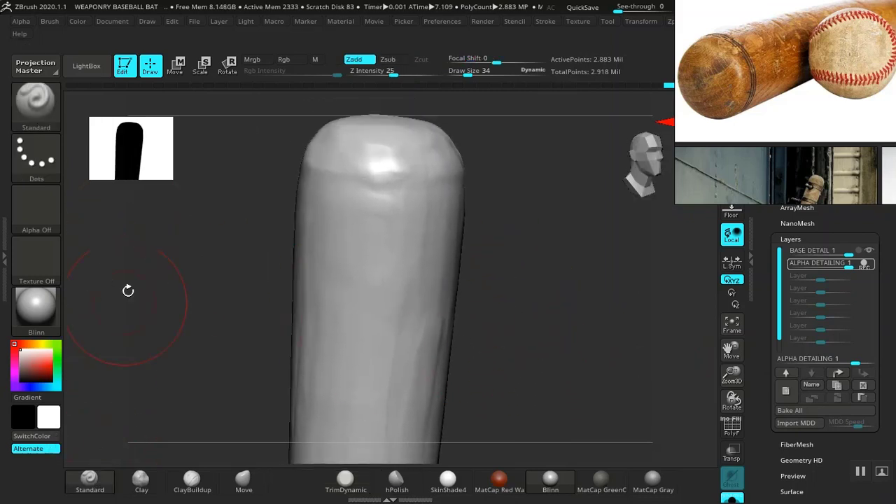
pyautogui.click(51, 163)
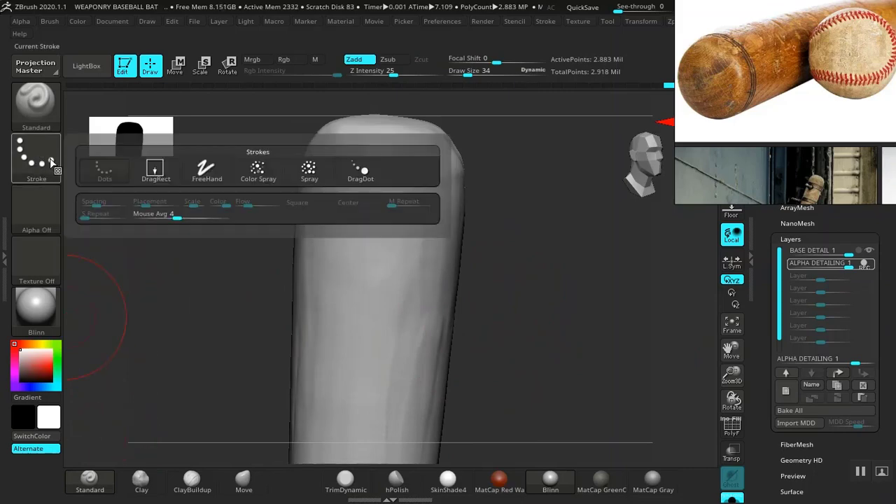
pyautogui.click(153, 173)
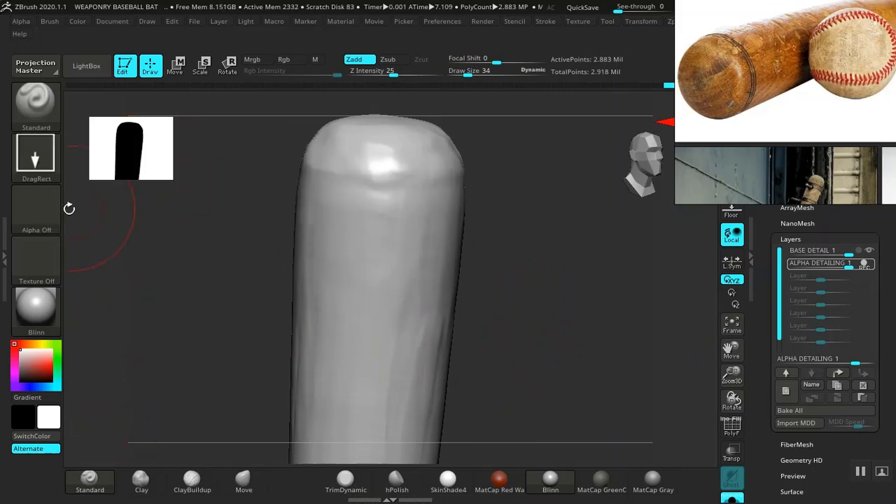
# Step: Load the White_Wood_03 alpha from the WHITE WOOD folder in LightBox into the Standard brush
pyautogui.click(87, 66)
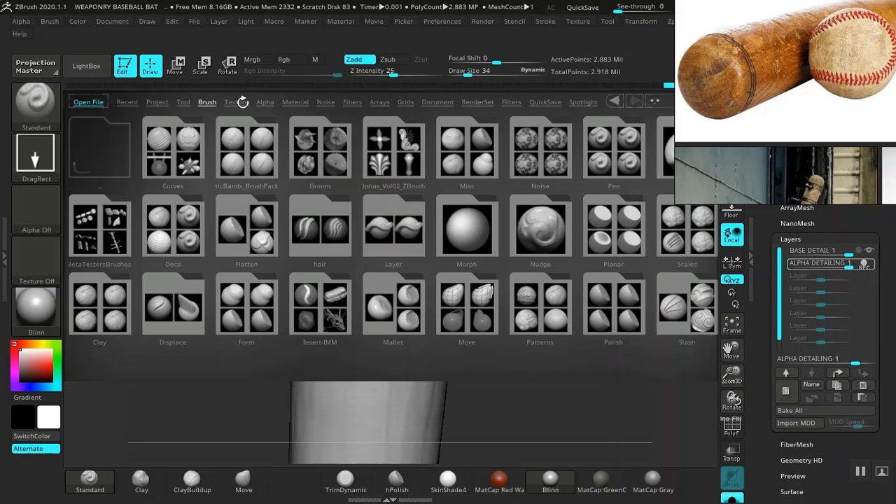
pyautogui.click(264, 103)
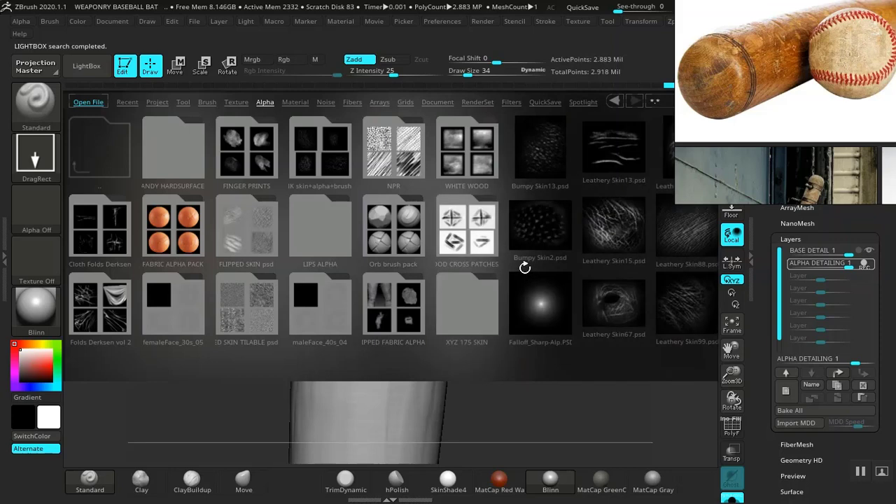
pyautogui.doubleClick(467, 152)
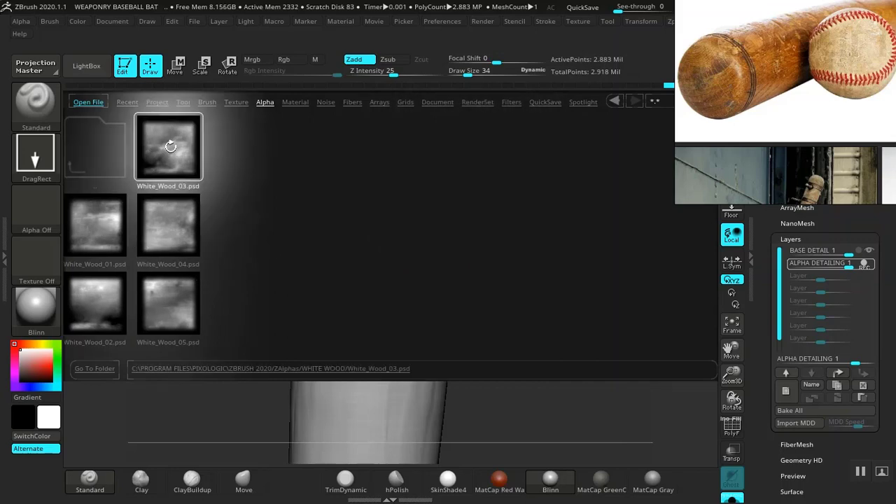
pyautogui.click(85, 71)
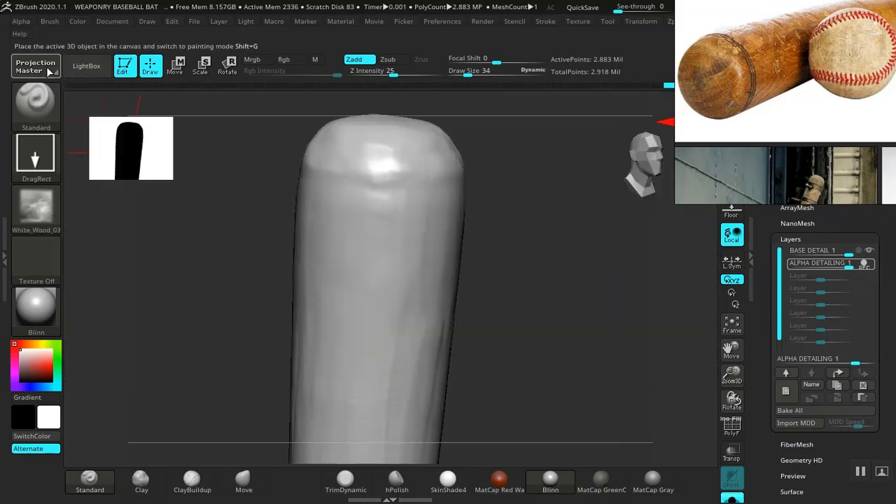
# Step: Check the alpha's Modify settings, try stamping White_Wood_03 on the barrel below the tip, and undo the stamp
pyautogui.click(21, 22)
pyautogui.click(43, 294)
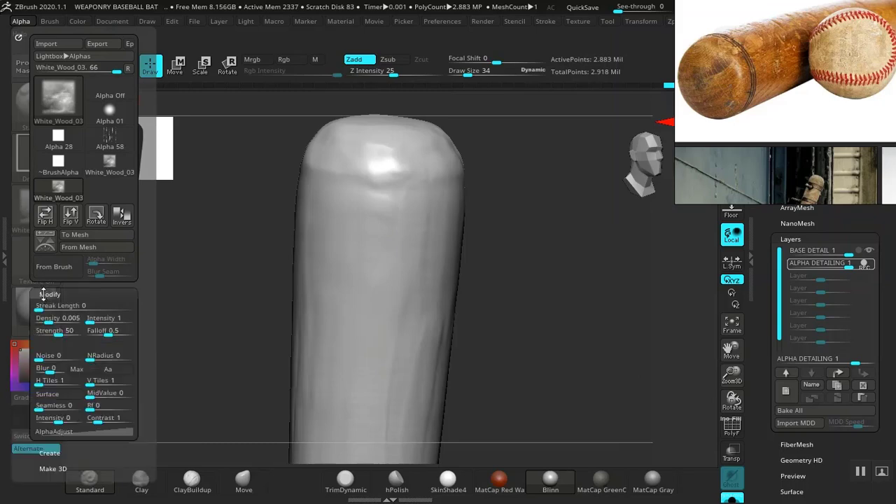
pyautogui.moveTo(20, 298); pyautogui.dragTo(29, 229)
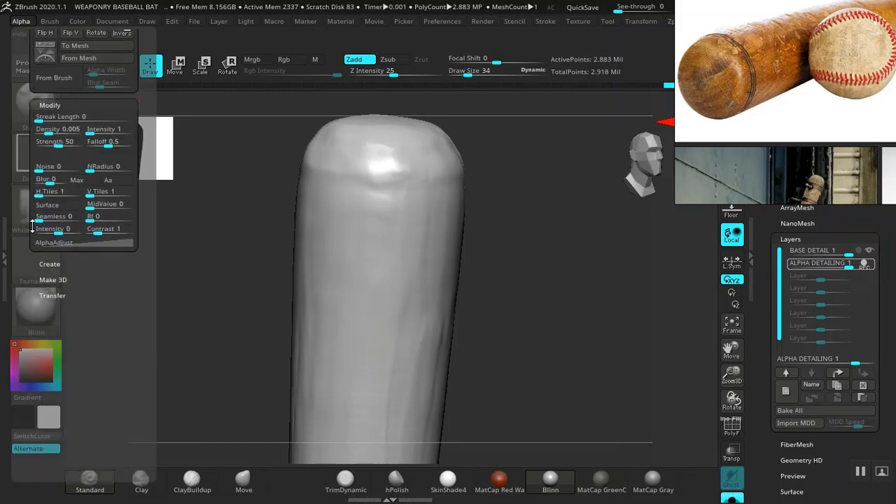
pyautogui.keyDown('alt'); pyautogui.moveTo(494, 303); pyautogui.dragTo(511, 357); pyautogui.keyUp('alt')
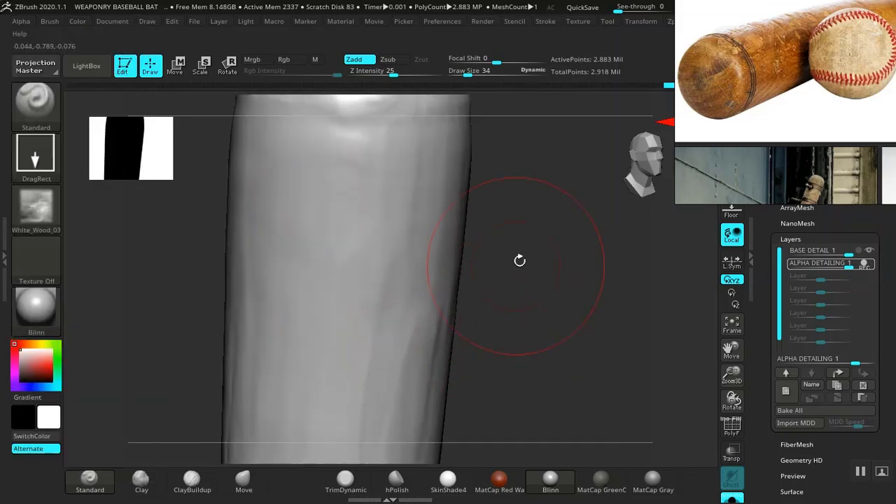
pyautogui.keyDown('alt'); pyautogui.moveTo(520, 260); pyautogui.dragTo(510, 340); pyautogui.keyUp('alt')
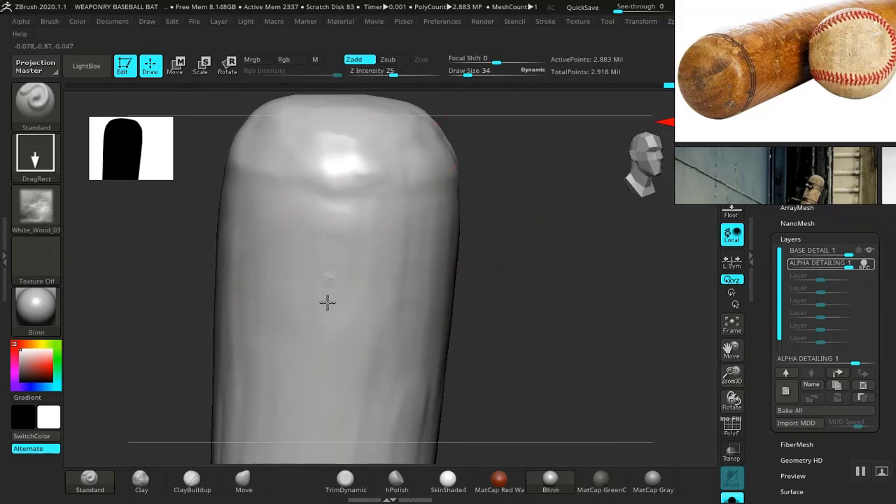
pyautogui.moveTo(325, 337)
pyautogui.mouseDown()
pyautogui.moveTo(334, 364)
pyautogui.moveTo(398, 356)
pyautogui.moveTo(470, 324)
pyautogui.moveTo(481, 295)
pyautogui.moveTo(530, 327)
pyautogui.moveTo(536, 315)
pyautogui.mouseUp()
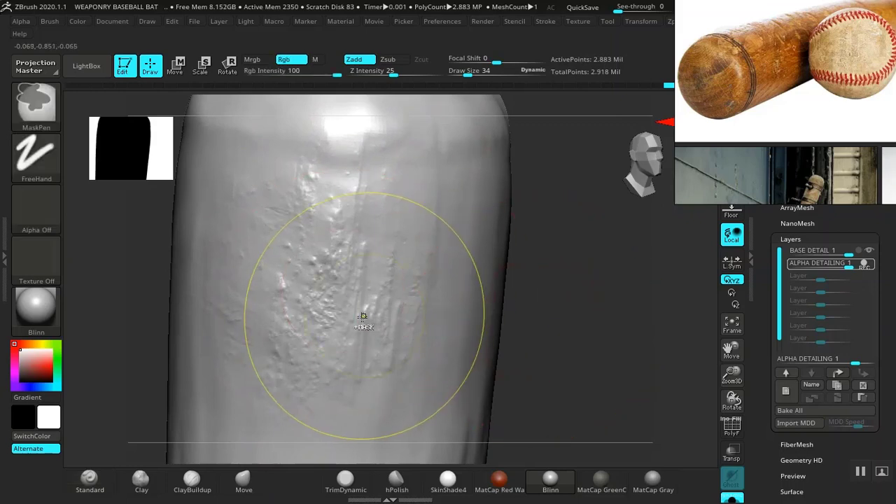
pyautogui.hotkey('ctrl', 'z')
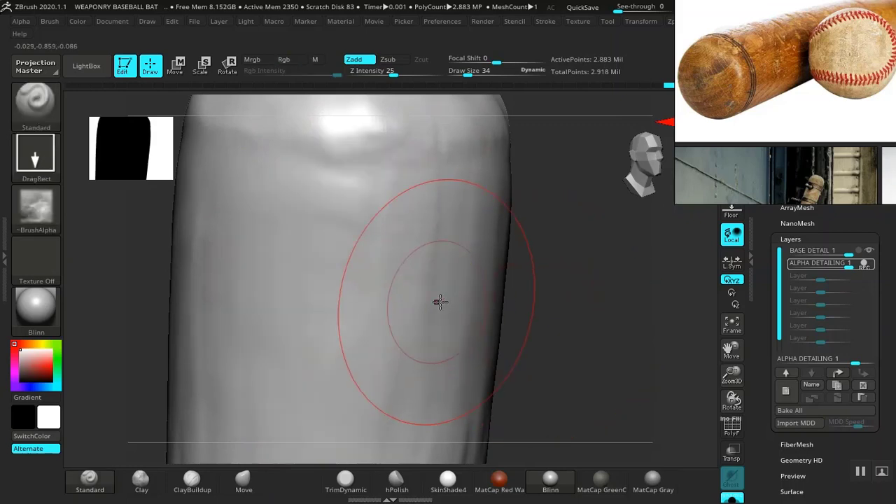
# Step: Replace the brush's alpha with White_Wood_01 from the WHITE WOOD folder in LightBox
pyautogui.click(86, 68)
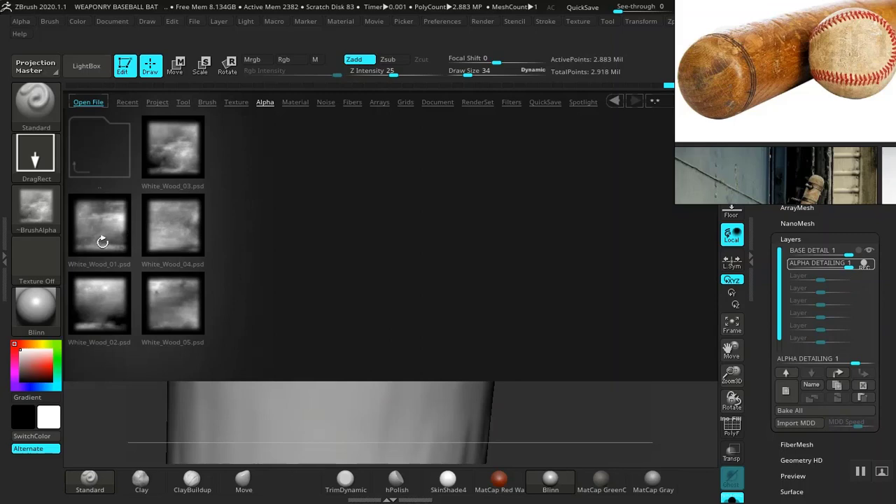
pyautogui.click(98, 231)
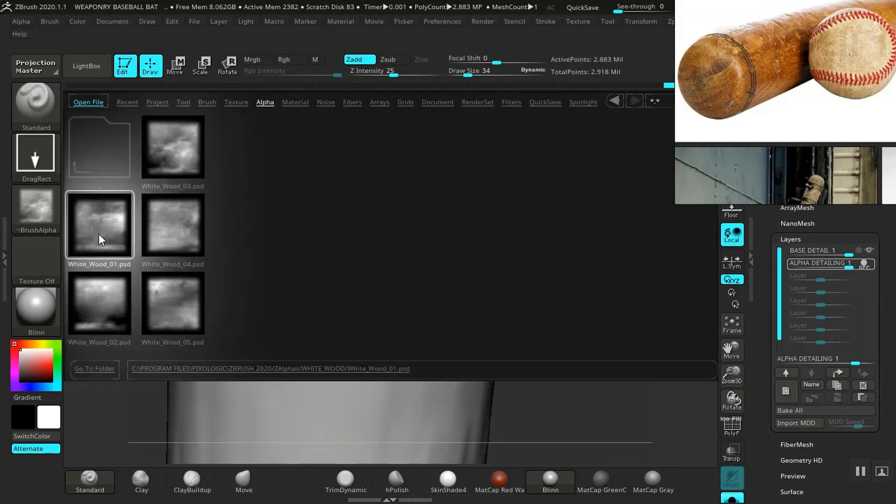
pyautogui.click(99, 234)
pyautogui.click(81, 73)
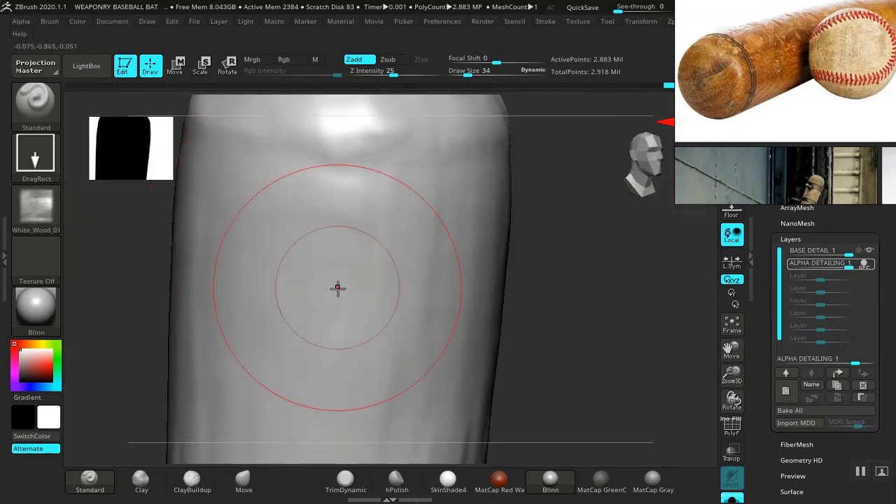
# Step: Try stamping White_Wood_01 on the front of the barrel below the tip and undo the stamp
pyautogui.moveTo(326, 290)
pyautogui.mouseDown()
pyautogui.moveTo(343, 365)
pyautogui.moveTo(465, 332)
pyautogui.moveTo(482, 301)
pyautogui.moveTo(471, 296)
pyautogui.mouseUp()
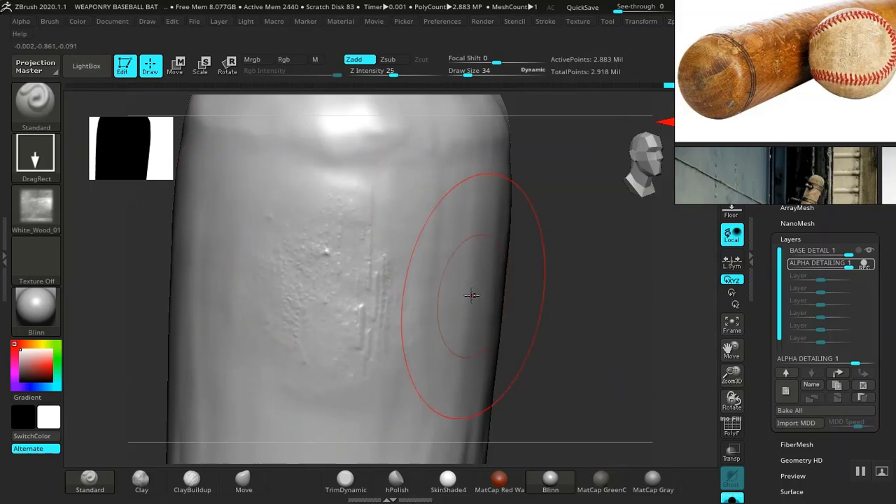
pyautogui.press('ctrl')
pyautogui.hotkey('ctrl', 'z')
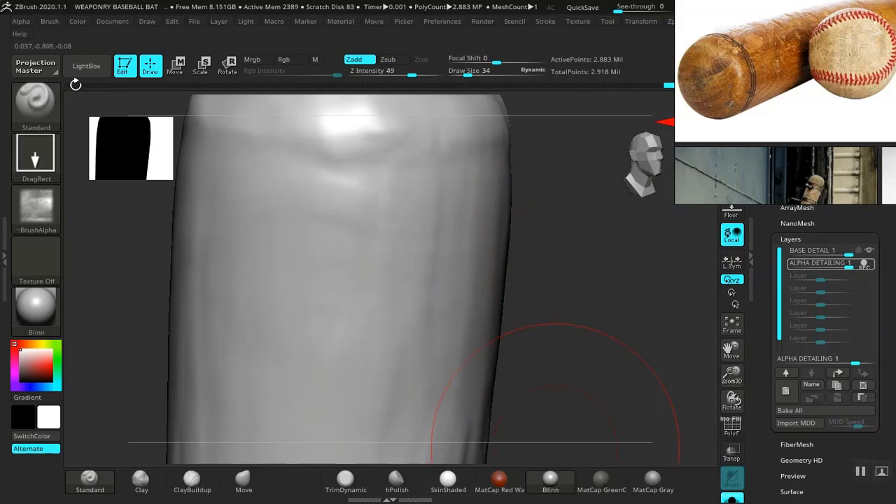
# Step: Load the White_Wood_04 alpha, set its Rf value to 10 and adjust its MidValue
pyautogui.click(83, 67)
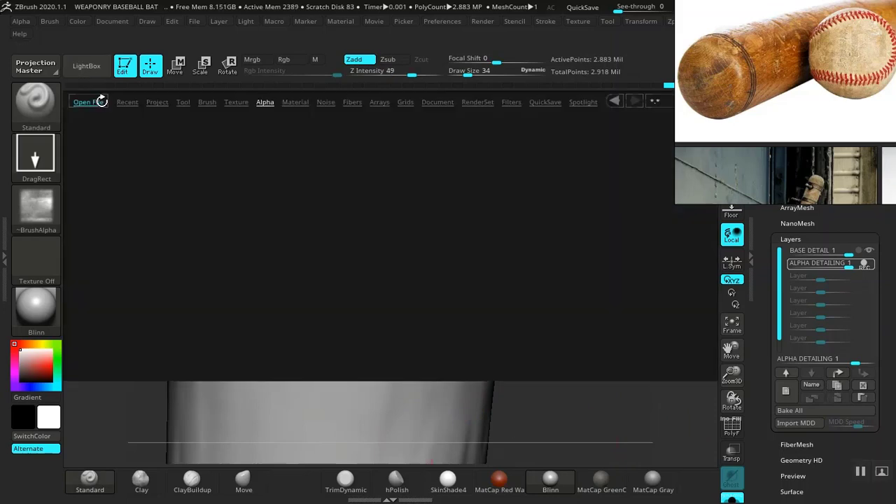
pyautogui.doubleClick(172, 236)
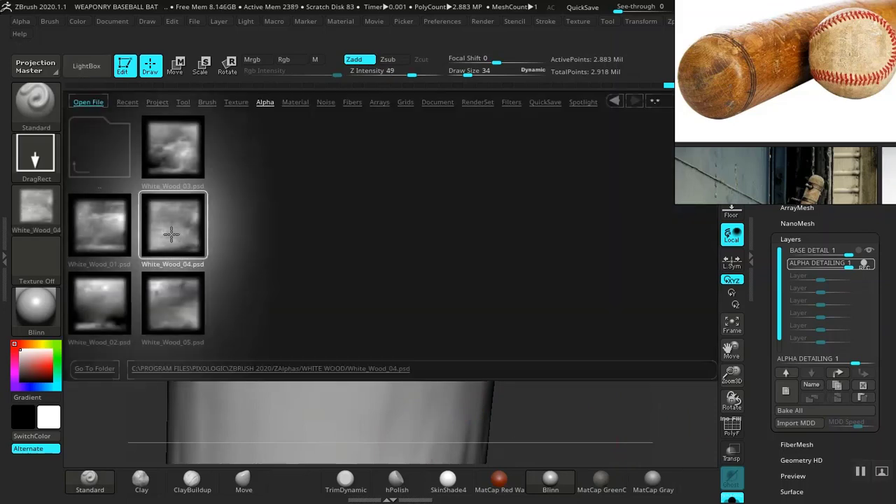
pyautogui.click(88, 76)
pyautogui.click(21, 21)
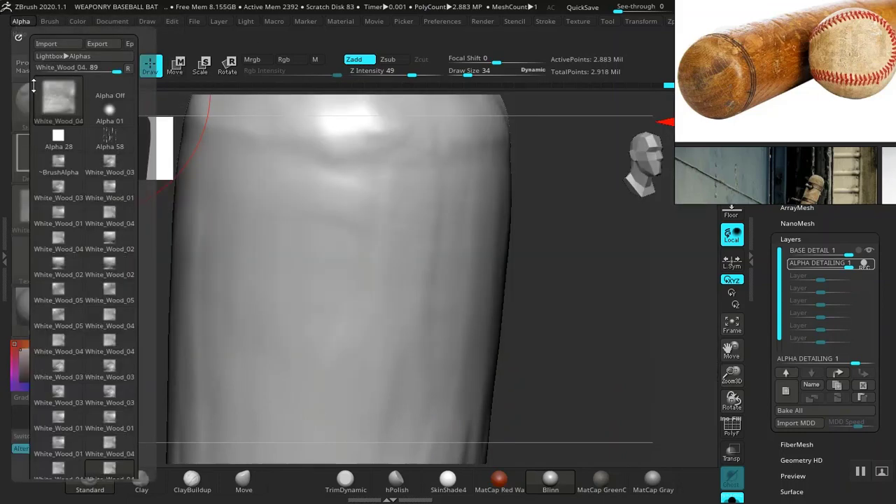
pyautogui.scroll(-5, 21, 267)
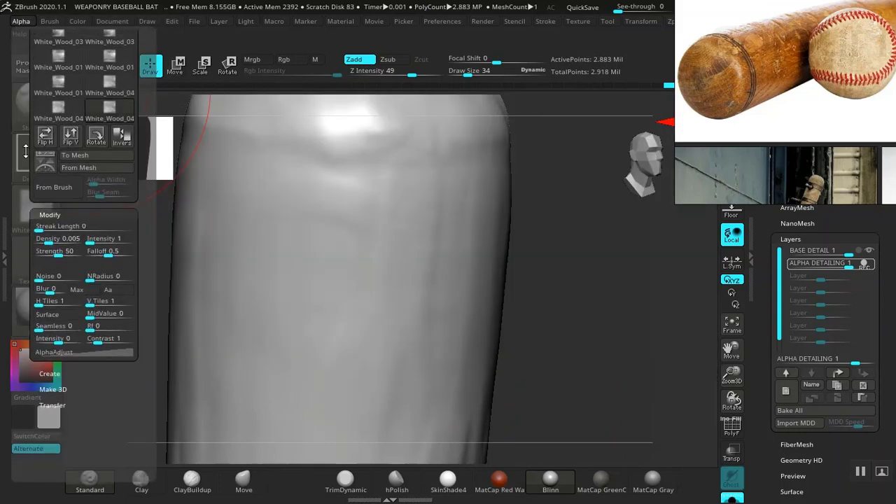
pyautogui.scroll(-5, 25, 152)
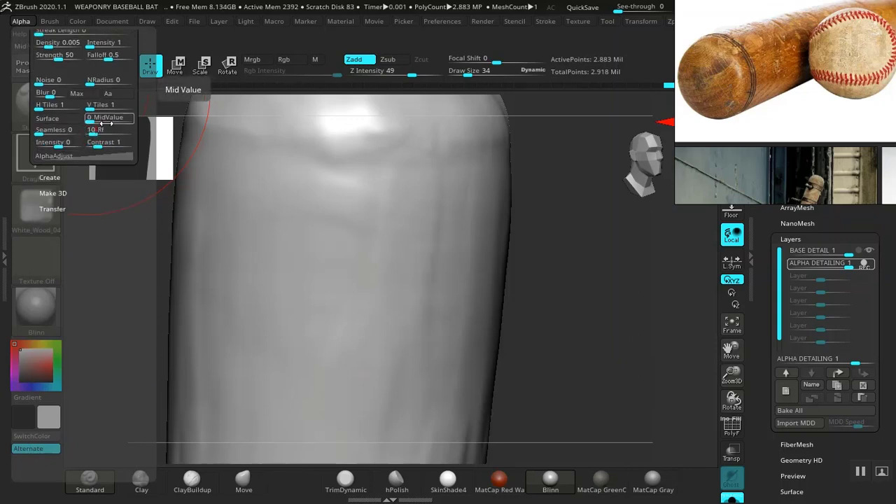
pyautogui.click(97, 117)
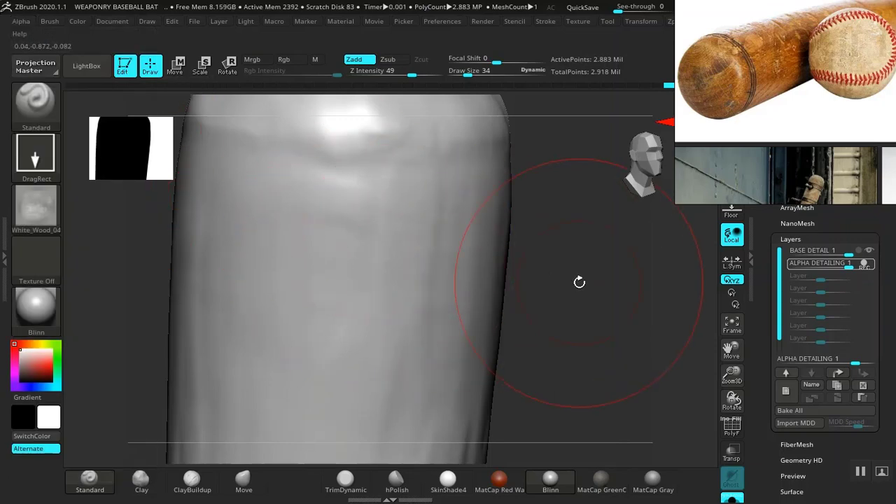
# Step: Try stamping the White_Wood_04 alpha on the side of the bat's barrel below the rounded end, and undo it
pyautogui.moveTo(579, 282)
pyautogui.keyDown('shift'); pyautogui.mouseDown()
pyautogui.moveTo(495, 282)
pyautogui.moveTo(437, 243)
pyautogui.moveTo(454, 245)
pyautogui.moveTo(451, 296)
pyautogui.mouseUp(); pyautogui.keyUp('shift')
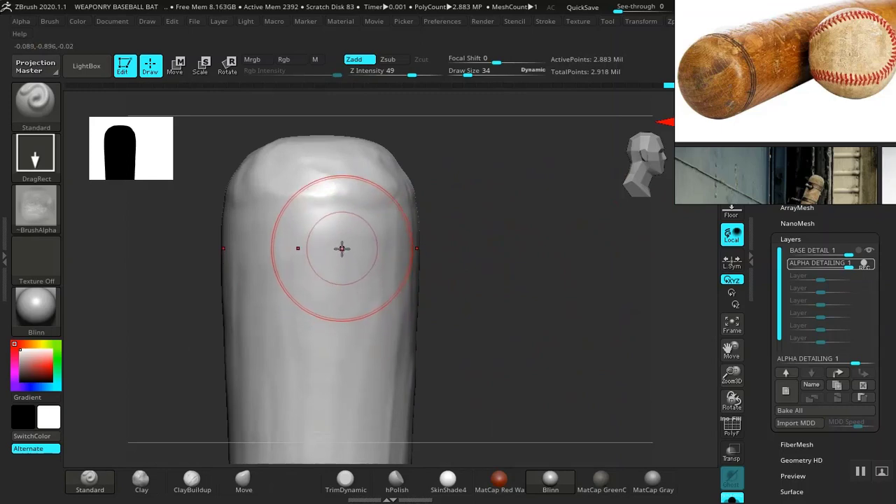
pyautogui.moveTo(340, 258); pyautogui.dragTo(342, 290)
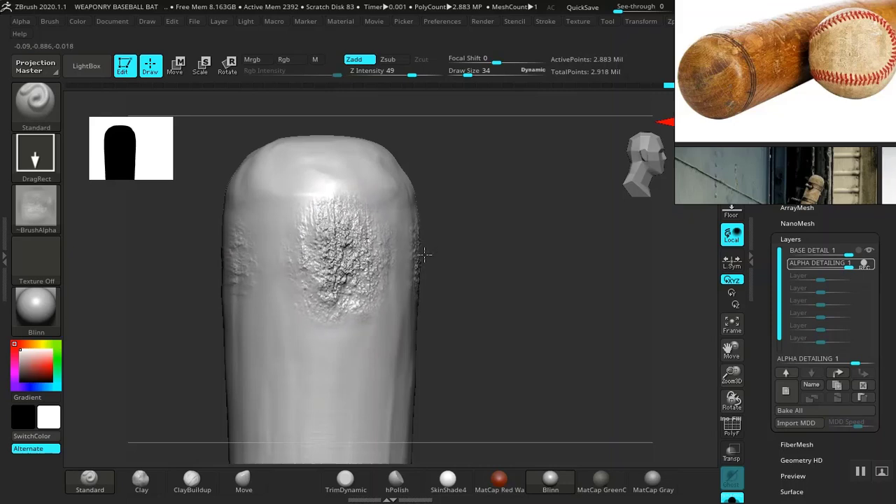
pyautogui.moveTo(448, 254)
pyautogui.mouseDown()
pyautogui.moveTo(520, 286)
pyautogui.moveTo(576, 292)
pyautogui.moveTo(523, 288)
pyautogui.mouseUp()
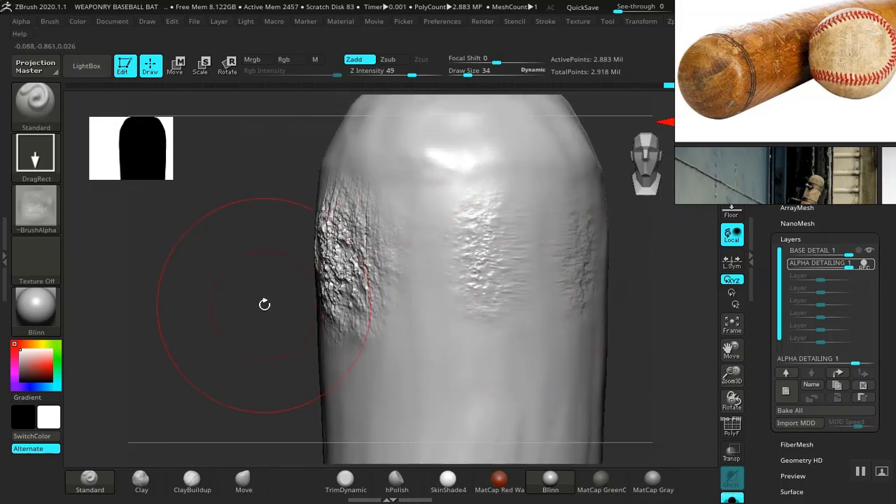
pyautogui.moveTo(266, 304); pyautogui.dragTo(464, 281)
pyautogui.press('ctrl')
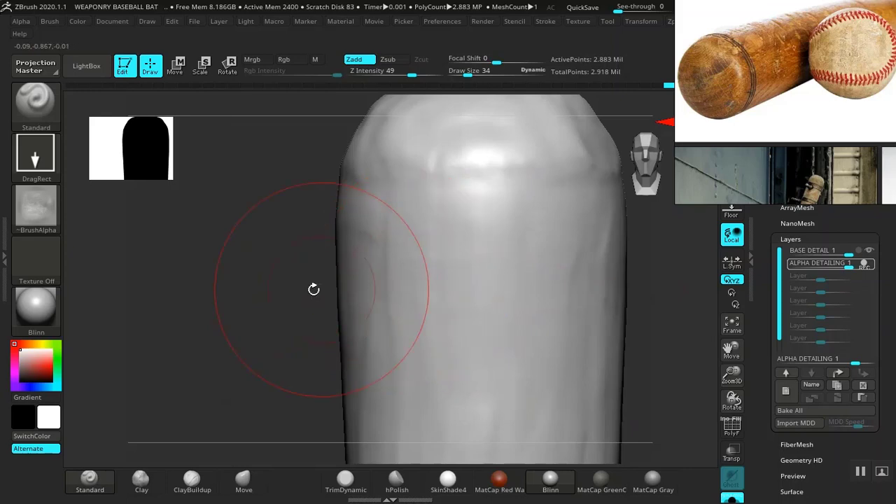
# Step: Try a larger White_Wood_04 stamp on the front of the barrel, check it from other angles and undo it
pyautogui.moveTo(314, 290)
pyautogui.mouseDown()
pyautogui.moveTo(301, 286)
pyautogui.moveTo(512, 266)
pyautogui.mouseUp()
pyautogui.moveTo(270, 296); pyautogui.dragTo(352, 254)
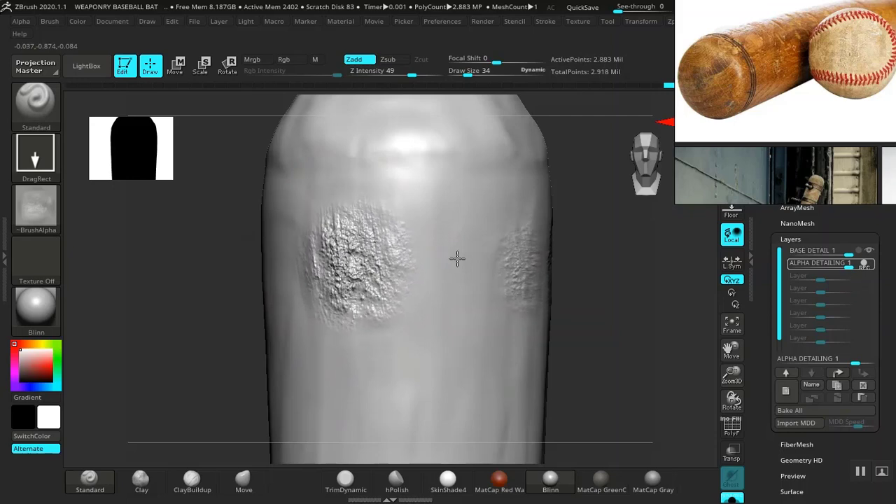
pyautogui.moveTo(456, 260); pyautogui.dragTo(470, 250)
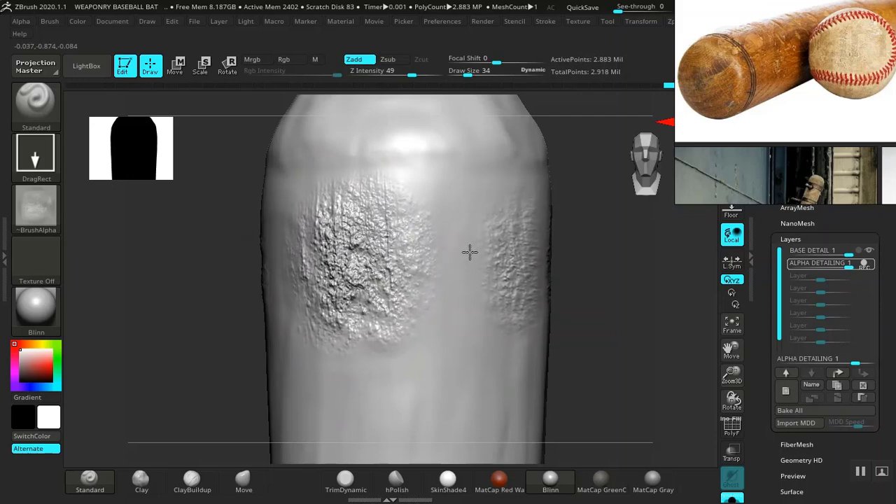
pyautogui.moveTo(550, 250); pyautogui.dragTo(607, 208)
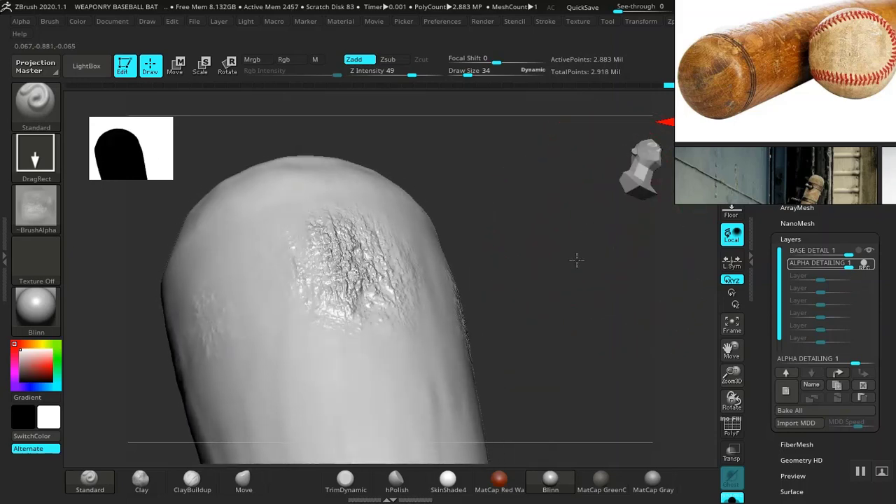
pyautogui.moveTo(577, 260)
pyautogui.mouseDown()
pyautogui.moveTo(567, 294)
pyautogui.moveTo(553, 270)
pyautogui.moveTo(550, 292)
pyautogui.moveTo(374, 266)
pyautogui.mouseUp()
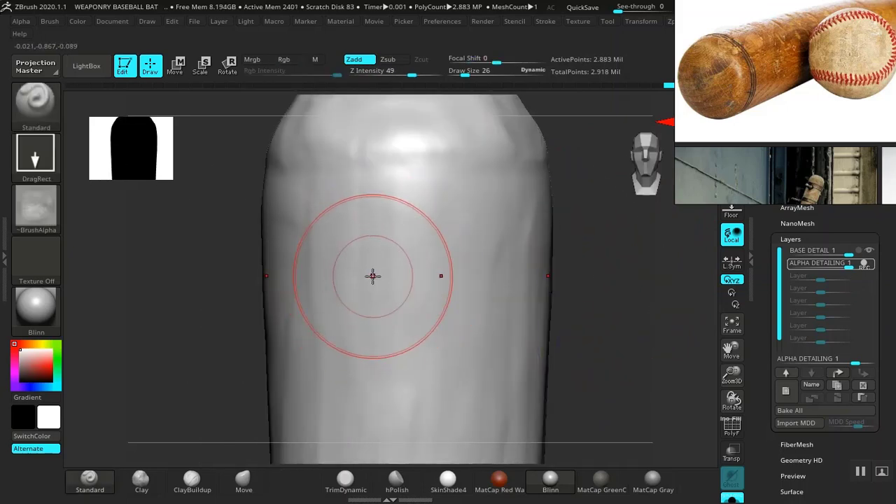
# Step: Try another White_Wood_04 stamp with a different rotation around the barrel, inspect its symmetric copies and undo it
pyautogui.press('ctrl')
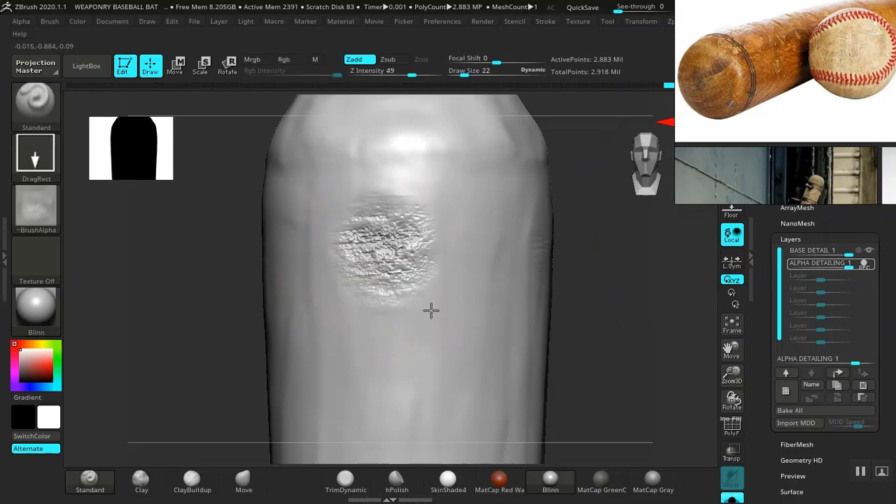
pyautogui.moveTo(493, 262); pyautogui.dragTo(516, 260)
pyautogui.moveTo(623, 286)
pyautogui.mouseDown()
pyautogui.moveTo(544, 278)
pyautogui.moveTo(626, 287)
pyautogui.moveTo(610, 288)
pyautogui.mouseUp()
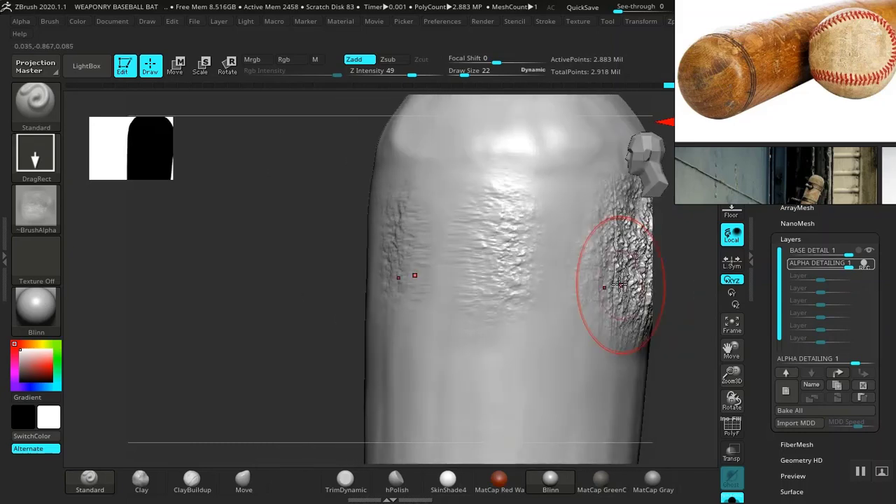
pyautogui.hotkey('ctrl', 'z')
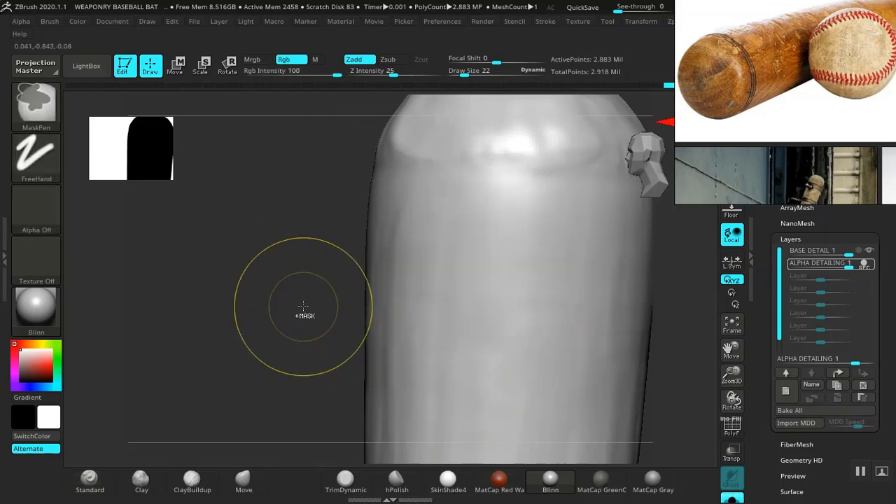
pyautogui.moveTo(334, 303); pyautogui.dragTo(338, 304)
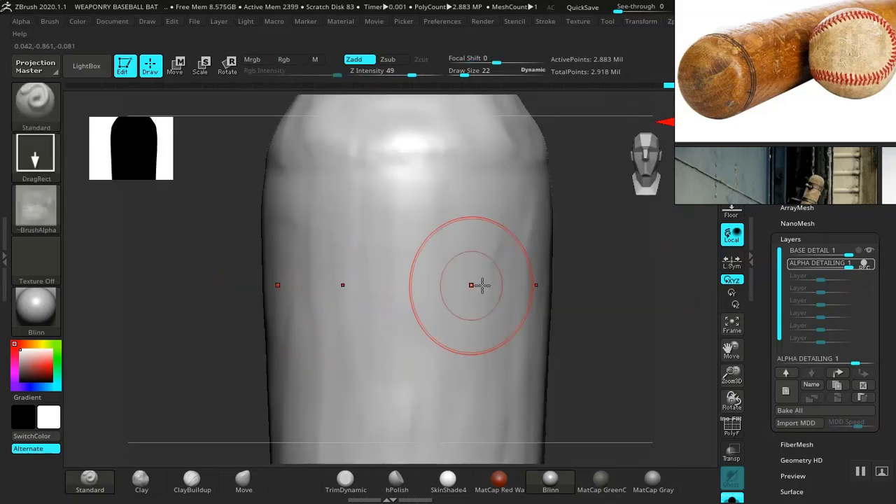
pyautogui.moveTo(560, 290); pyautogui.dragTo(610, 290)
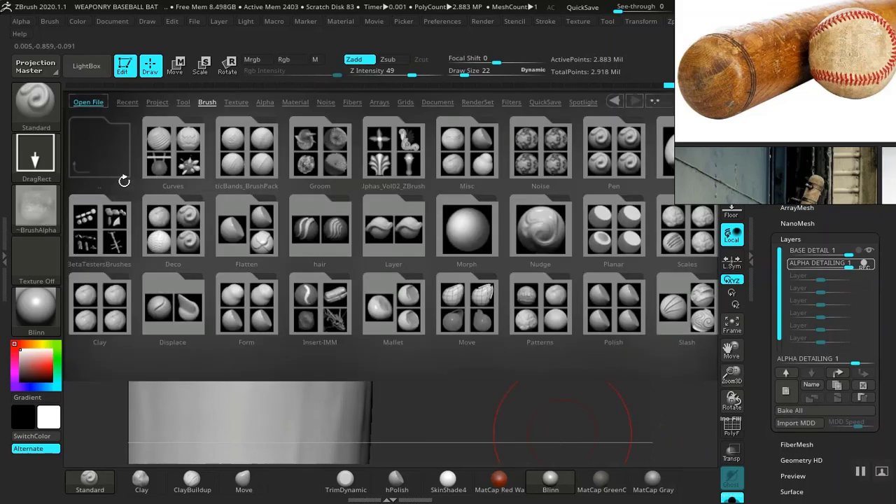
# Step: Load the FR_Wood_03 brush from the brush library and test its grain stamp on the upper barrel, undoing the test
pyautogui.moveTo(290, 173); pyautogui.dragTo(117, 177)
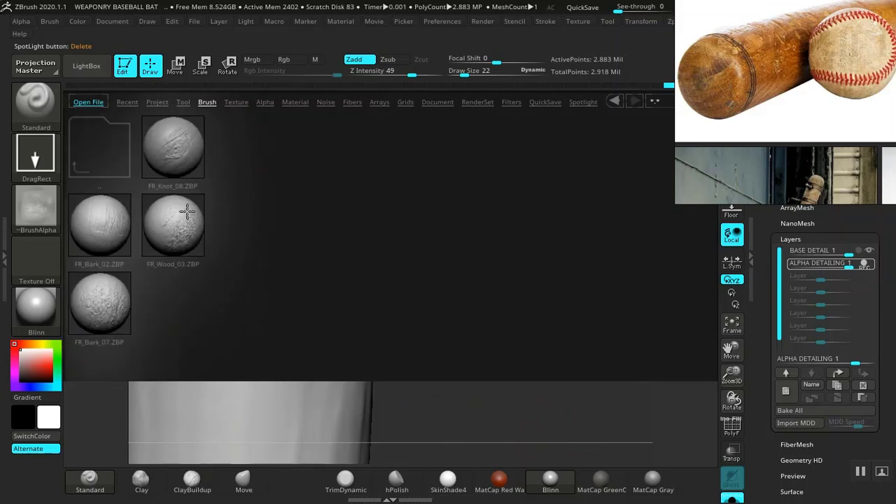
pyautogui.doubleClick(183, 221)
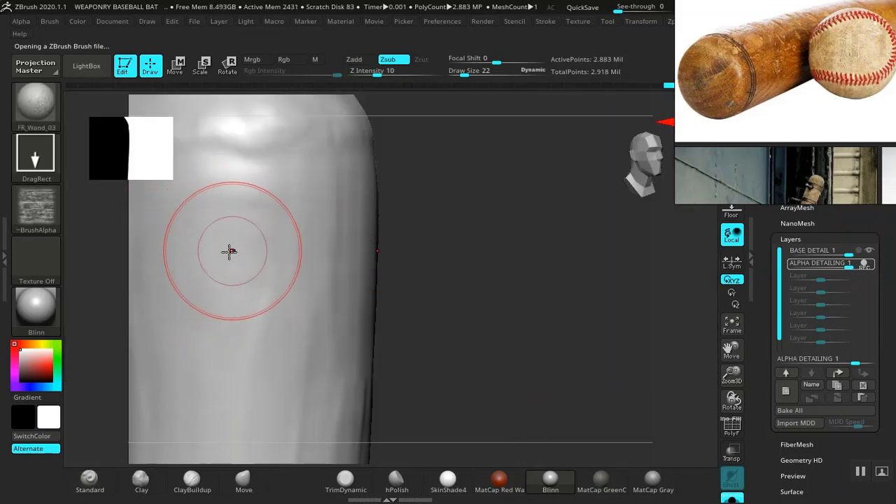
pyautogui.moveTo(231, 252); pyautogui.dragTo(231, 296)
pyautogui.moveTo(242, 339)
pyautogui.mouseDown()
pyautogui.moveTo(297, 350)
pyautogui.moveTo(351, 330)
pyautogui.moveTo(291, 300)
pyautogui.moveTo(250, 297)
pyautogui.mouseUp()
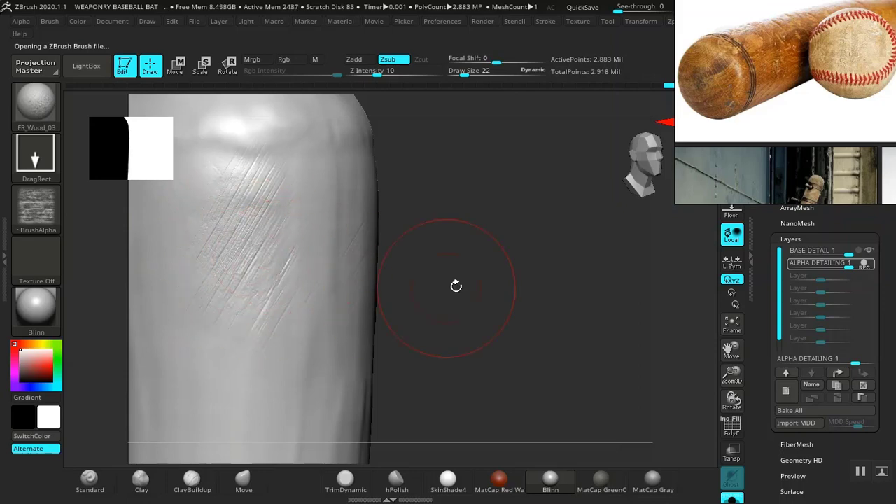
pyautogui.moveTo(458, 287)
pyautogui.mouseDown()
pyautogui.moveTo(470, 280)
pyautogui.moveTo(411, 291)
pyautogui.moveTo(409, 272)
pyautogui.moveTo(383, 273)
pyautogui.mouseUp()
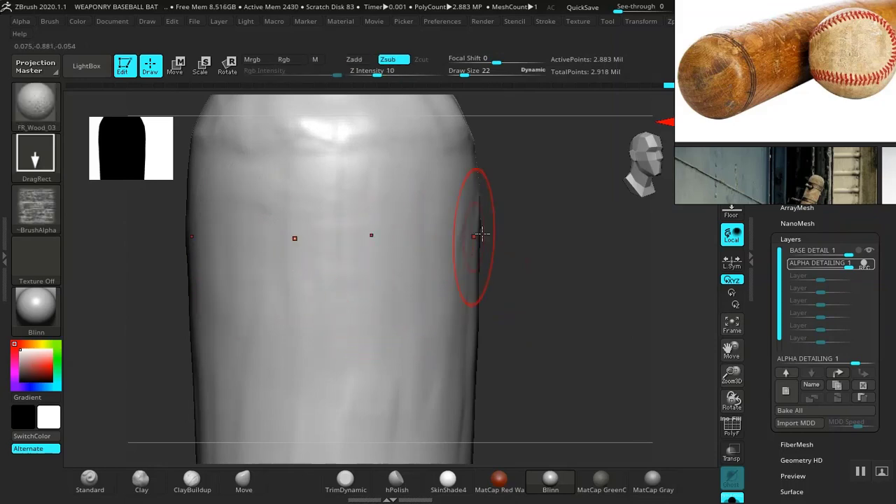
# Step: Move the reference images aside and set the FR_Wood_03 brush's Z Intensity to 22
pyautogui.moveTo(724, 132); pyautogui.dragTo(824, 152, button='right')
pyautogui.moveTo(572, 226); pyautogui.dragTo(600, 218)
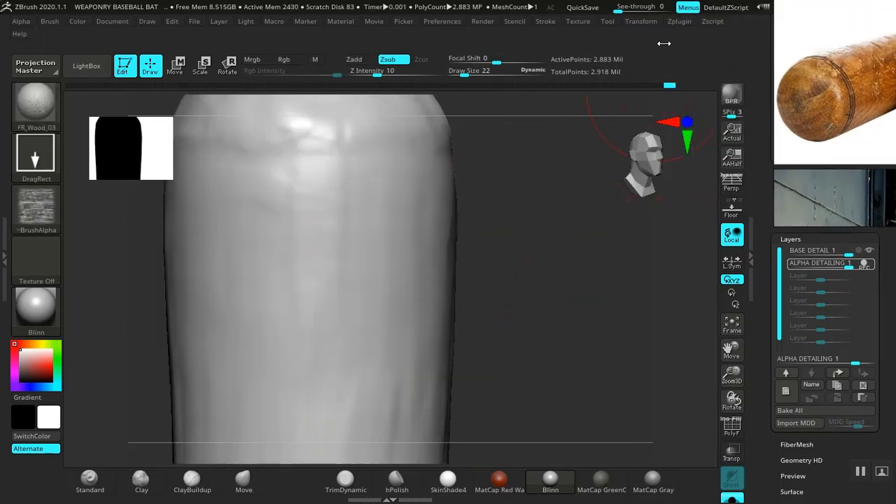
pyautogui.moveTo(376, 73); pyautogui.dragTo(383, 72)
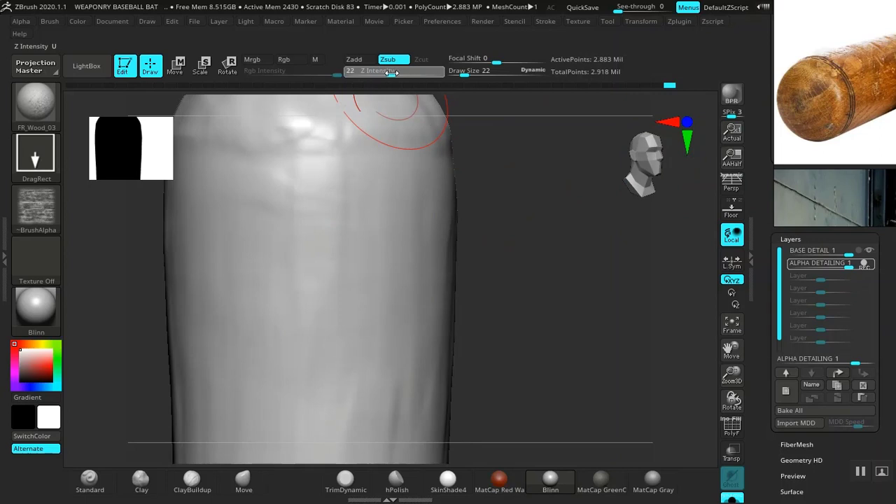
# Step: Try a large vertical FR_Wood_03 grain stamp on the upper barrel, check its symmetric copies and undo it
pyautogui.moveTo(291, 261)
pyautogui.mouseDown()
pyautogui.moveTo(294, 353)
pyautogui.moveTo(369, 294)
pyautogui.moveTo(430, 273)
pyautogui.mouseUp()
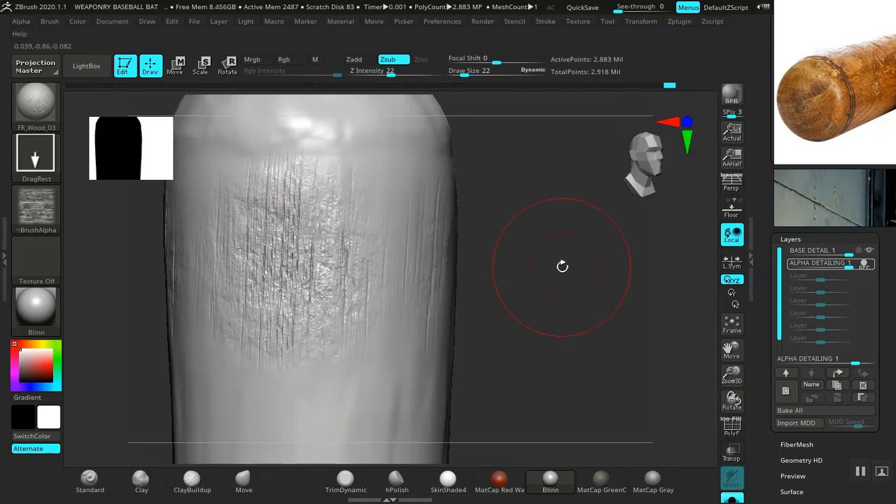
pyautogui.moveTo(562, 266); pyautogui.dragTo(486, 280)
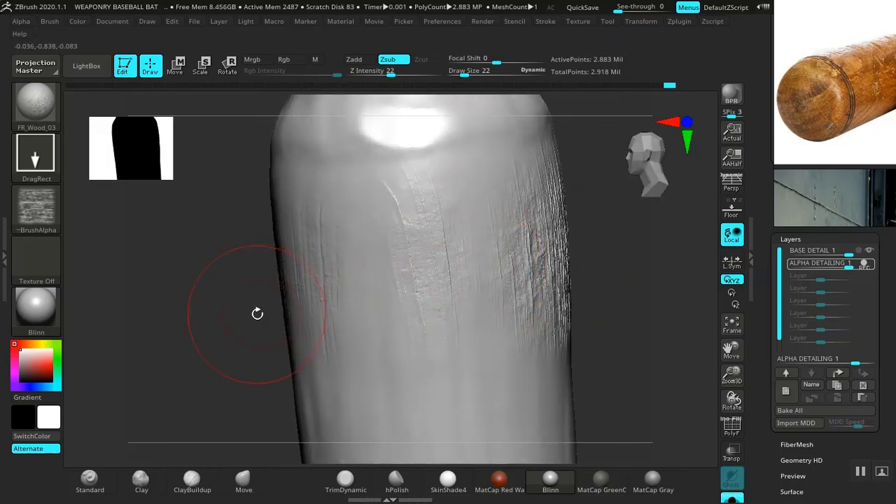
pyautogui.moveTo(257, 313); pyautogui.dragTo(438, 266)
pyautogui.press('ctrl')
pyautogui.hotkey('ctrl', 'z')
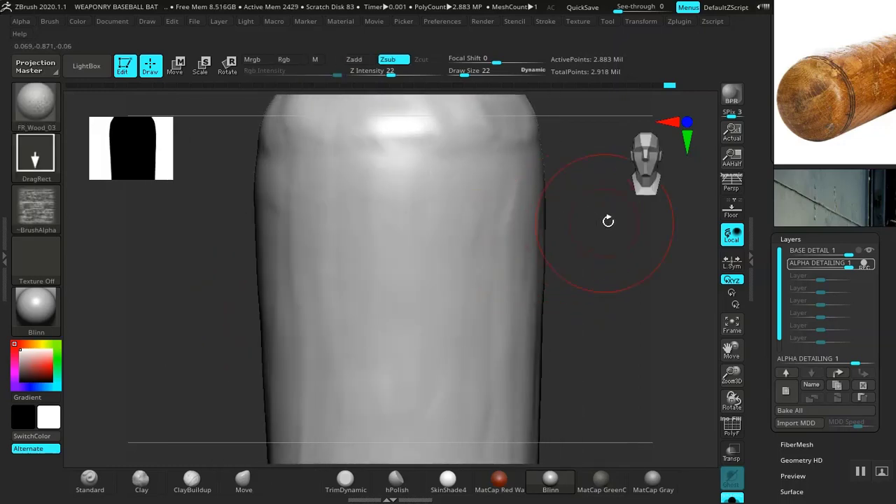
# Step: Lower the radial symmetry count and stamp vertical FR_Wood_03 wood grain around the upper barrel
pyautogui.click(639, 22)
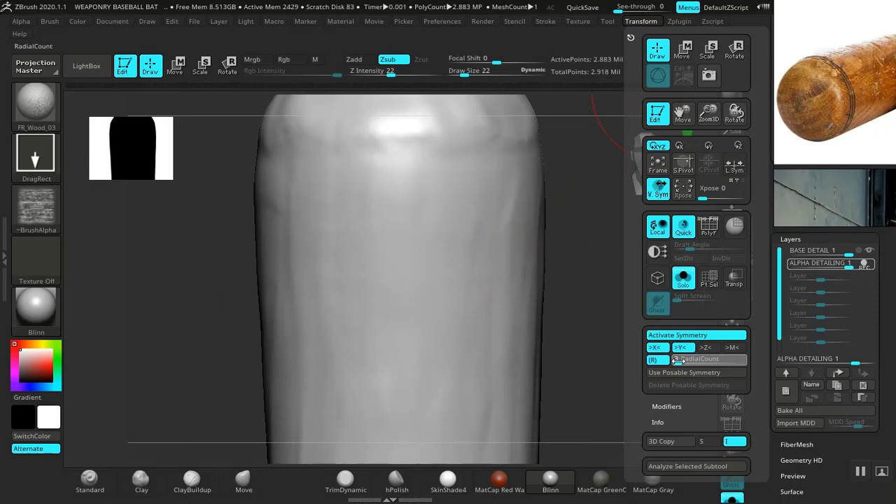
pyautogui.moveTo(599, 308); pyautogui.dragTo(603, 306)
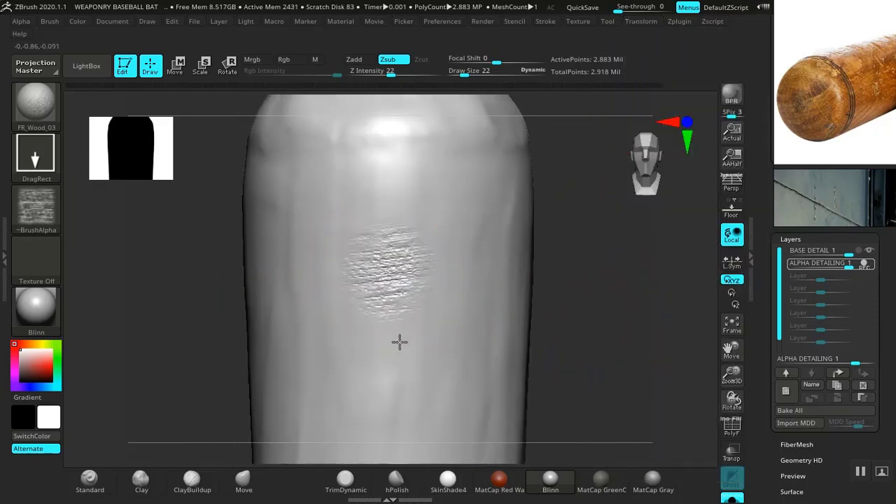
pyautogui.moveTo(508, 328); pyautogui.dragTo(544, 273)
pyautogui.moveTo(636, 284); pyautogui.dragTo(514, 281)
pyautogui.moveTo(607, 284)
pyautogui.mouseDown()
pyautogui.moveTo(523, 294)
pyautogui.moveTo(526, 286)
pyautogui.moveTo(602, 283)
pyautogui.moveTo(340, 326)
pyautogui.moveTo(254, 280)
pyautogui.moveTo(550, 278)
pyautogui.moveTo(516, 238)
pyautogui.moveTo(490, 233)
pyautogui.moveTo(544, 240)
pyautogui.moveTo(583, 337)
pyautogui.moveTo(595, 310)
pyautogui.moveTo(579, 282)
pyautogui.moveTo(575, 303)
pyautogui.moveTo(576, 264)
pyautogui.moveTo(572, 330)
pyautogui.moveTo(561, 318)
pyautogui.moveTo(541, 319)
pyautogui.moveTo(479, 267)
pyautogui.mouseUp()
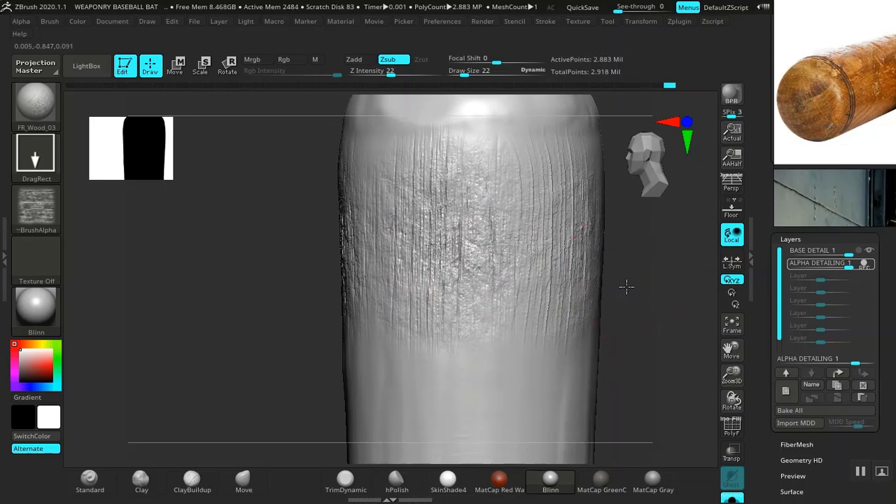
# Step: Try continuing the vertical FR_Wood_03 grain stamps around and down the middle of the barrel, overlapping the upper band
pyautogui.moveTo(627, 286)
pyautogui.mouseDown()
pyautogui.moveTo(540, 280)
pyautogui.moveTo(509, 219)
pyautogui.moveTo(549, 272)
pyautogui.moveTo(593, 301)
pyautogui.moveTo(677, 306)
pyautogui.moveTo(596, 316)
pyautogui.moveTo(486, 207)
pyautogui.moveTo(510, 240)
pyautogui.moveTo(503, 234)
pyautogui.moveTo(542, 244)
pyautogui.moveTo(406, 231)
pyautogui.mouseUp()
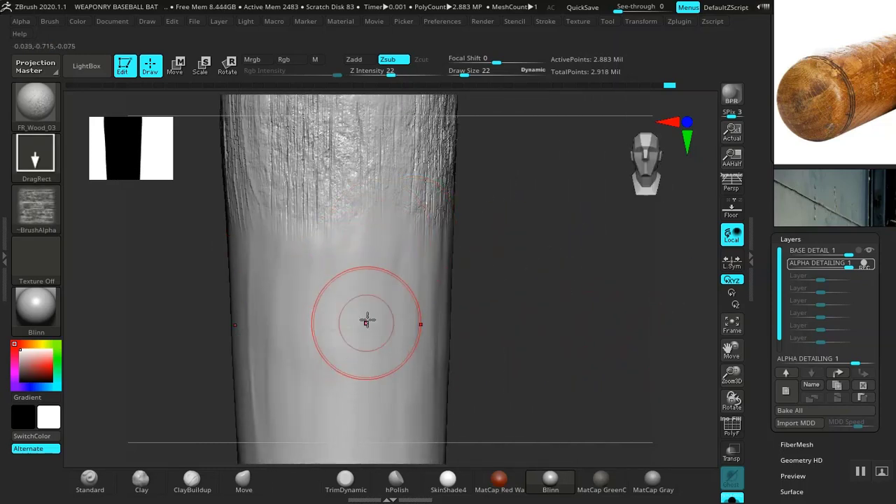
pyautogui.keyDown('alt'); pyautogui.moveTo(476, 310); pyautogui.dragTo(500, 287); pyautogui.keyUp('alt')
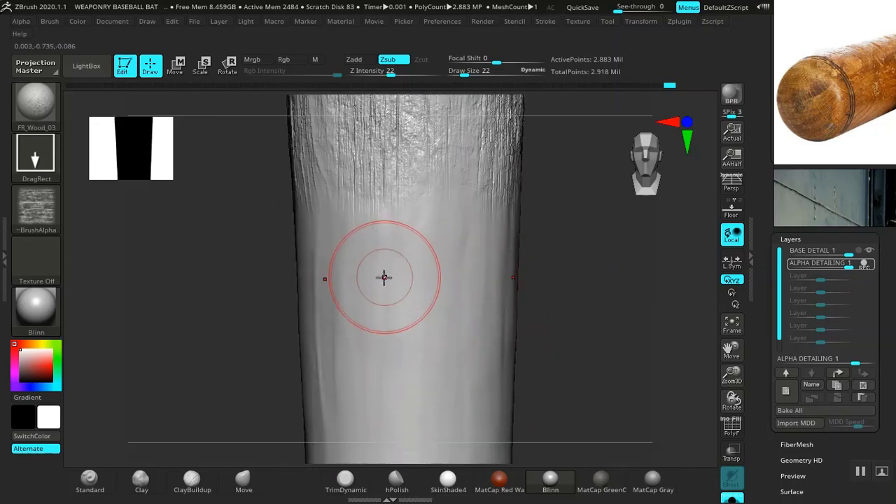
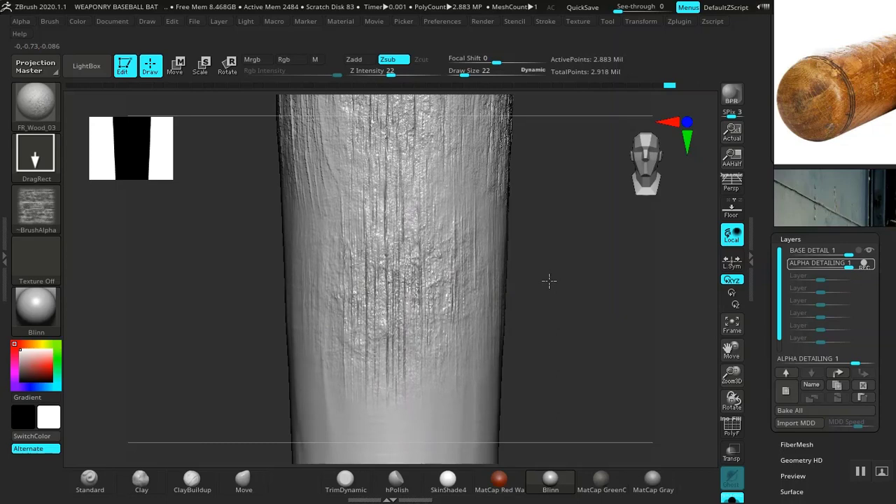
pyautogui.moveTo(576, 287); pyautogui.dragTo(525, 304)
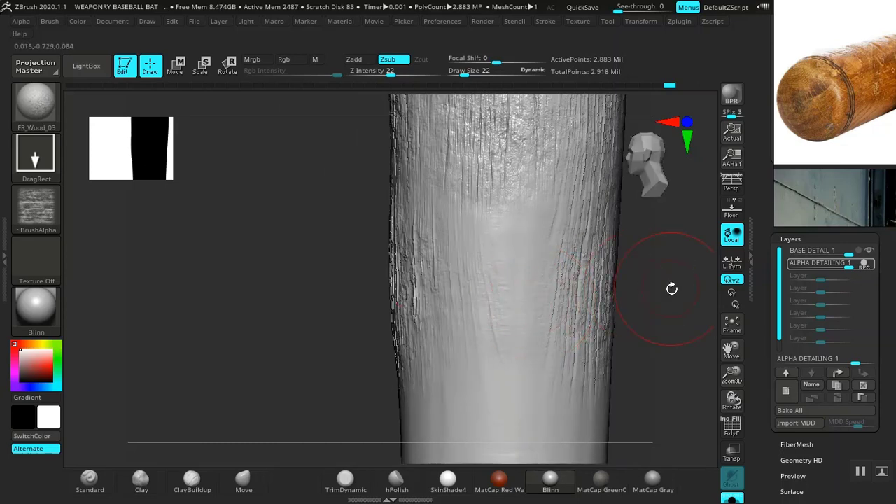
pyautogui.moveTo(674, 286); pyautogui.dragTo(420, 174)
pyautogui.moveTo(420, 267); pyautogui.dragTo(544, 322)
pyautogui.moveTo(518, 292)
pyautogui.mouseDown()
pyautogui.moveTo(518, 336)
pyautogui.moveTo(514, 306)
pyautogui.moveTo(503, 298)
pyautogui.mouseUp()
pyautogui.moveTo(560, 295); pyautogui.dragTo(590, 290)
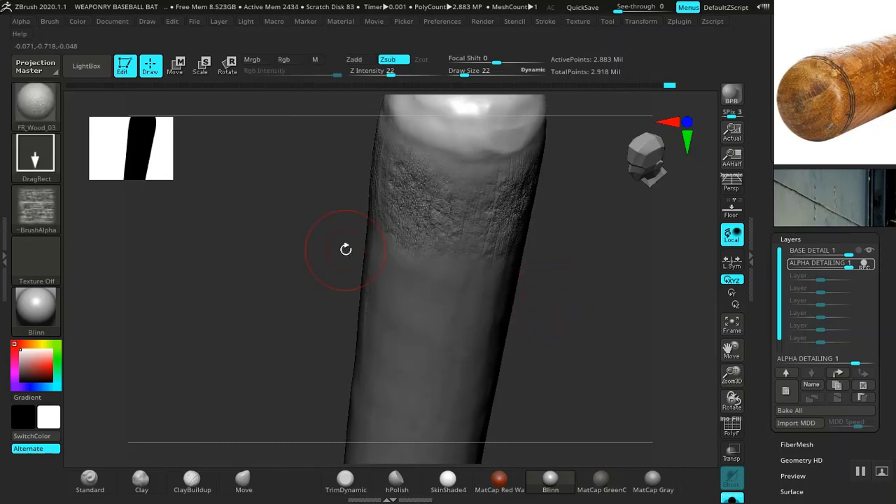
# Step: Check the brush alpha's modify settings and undo the remaining FR_Wood_03 grain stamps around the upper barrel
pyautogui.moveTo(249, 253); pyautogui.dragTo(231, 168)
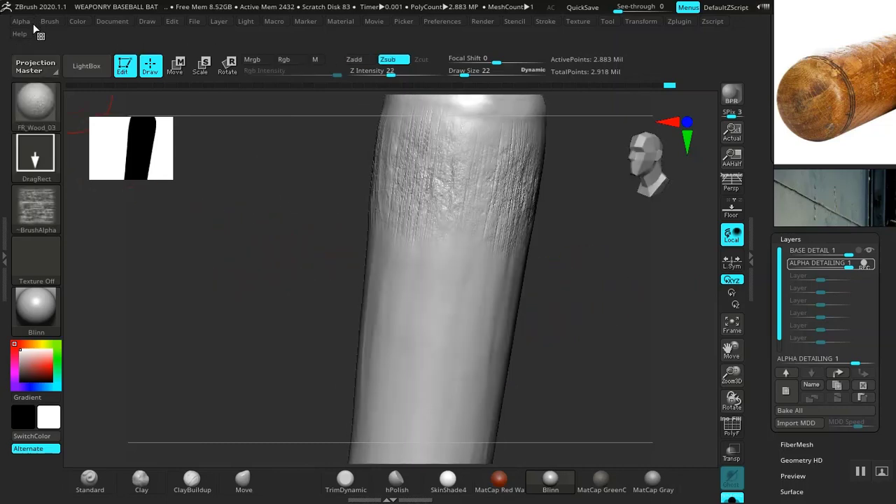
pyautogui.click(21, 21)
pyautogui.moveTo(25, 274); pyautogui.dragTo(31, 122)
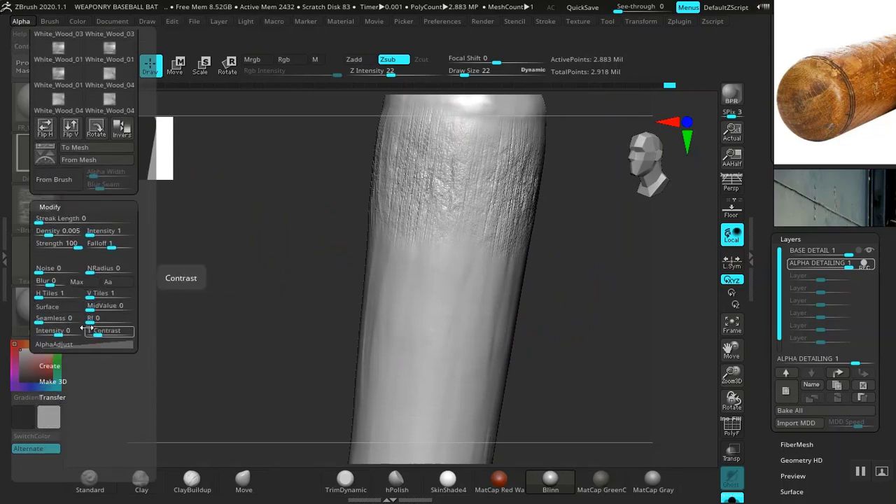
pyautogui.moveTo(280, 256); pyautogui.dragTo(380, 170)
pyautogui.press('ctrl')
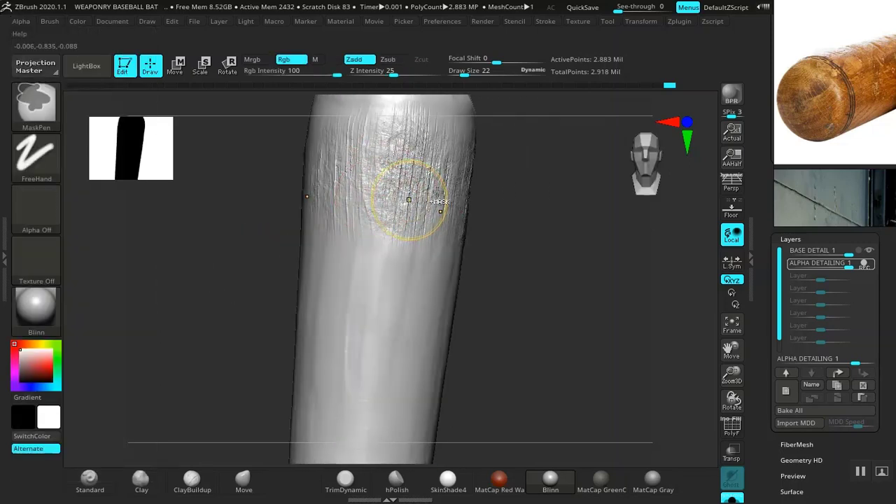
pyautogui.hotkey('ctrl', 'z')
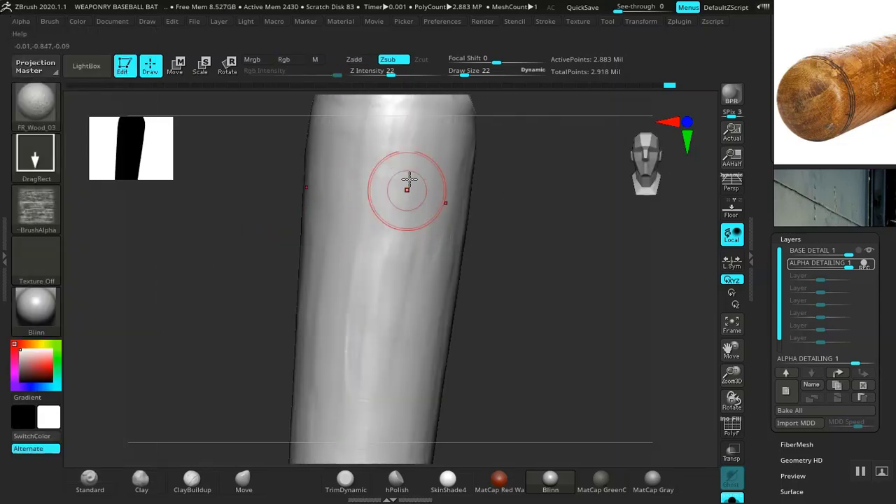
# Step: Set the FR_Wood_03 brush alpha's Mid Value to 45 and its Radial Fade to 10
pyautogui.click(21, 21)
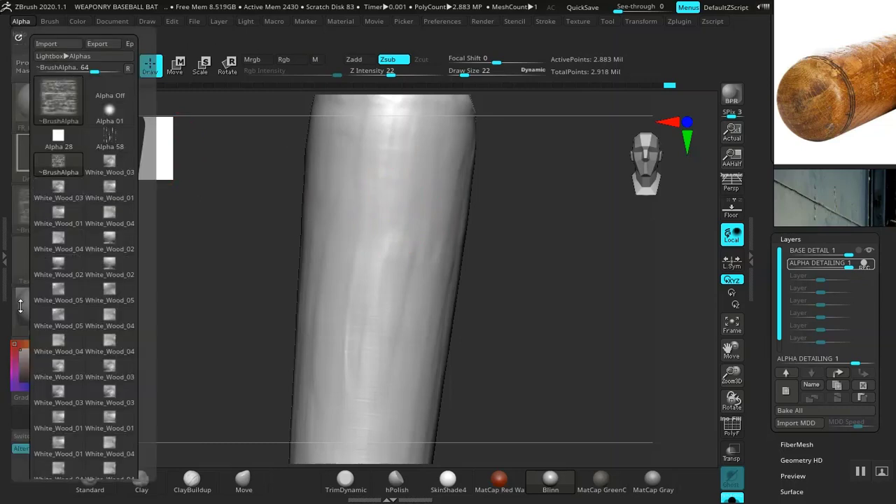
pyautogui.moveTo(20, 305); pyautogui.dragTo(22, 175)
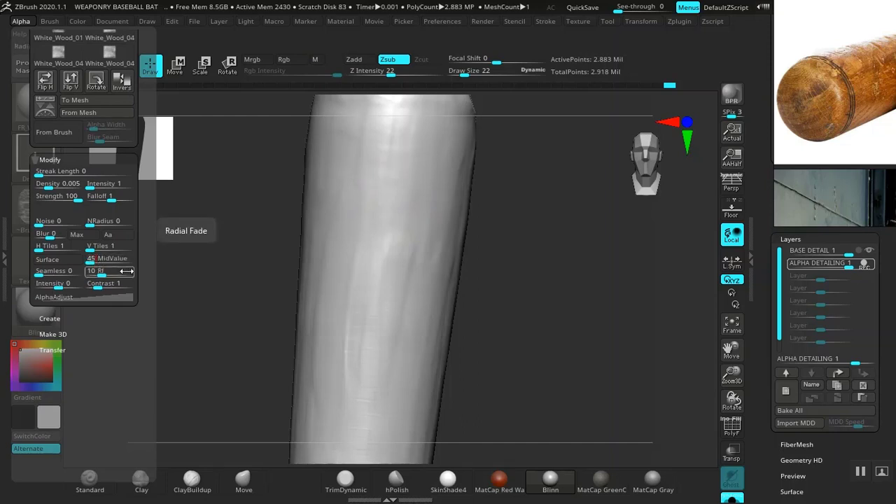
pyautogui.moveTo(480, 242); pyautogui.dragTo(484, 310)
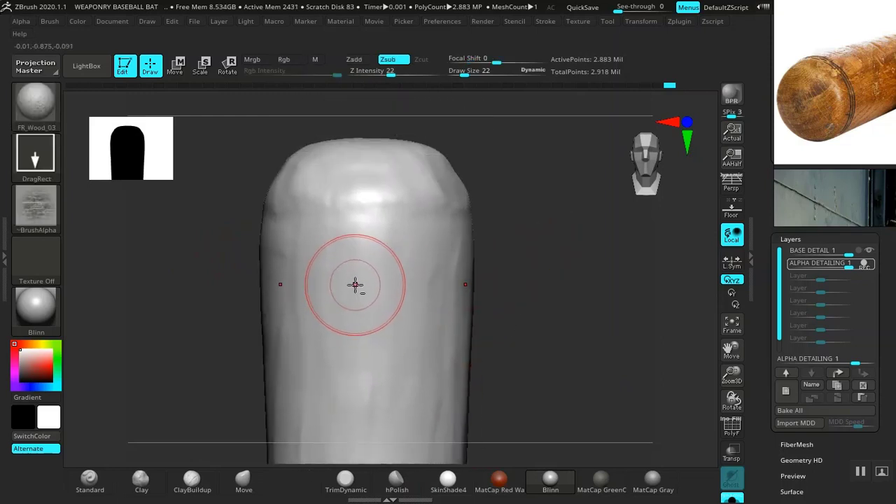
# Step: Test the faded FR_Wood_03 grain stamp on the upper barrel, check it from the side and undo it
pyautogui.moveTo(356, 285)
pyautogui.mouseDown()
pyautogui.moveTo(364, 338)
pyautogui.moveTo(472, 314)
pyautogui.moveTo(476, 280)
pyautogui.moveTo(472, 311)
pyautogui.mouseUp()
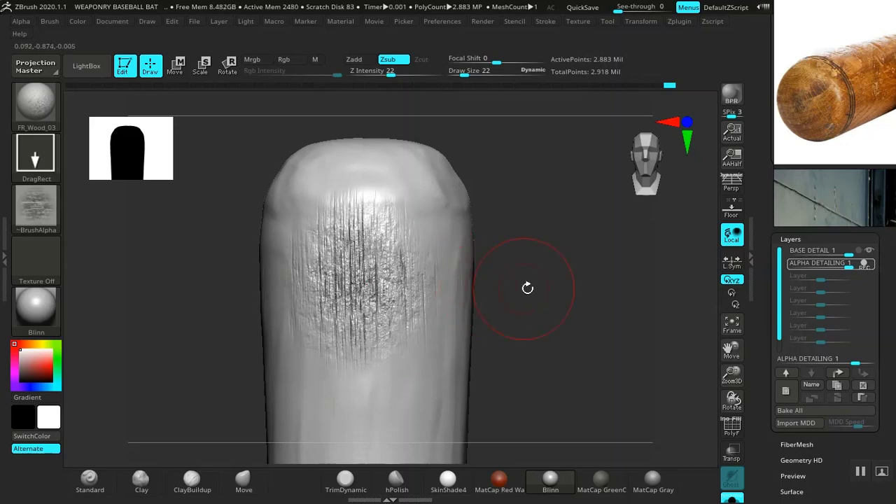
pyautogui.moveTo(524, 287); pyautogui.dragTo(353, 299)
pyautogui.hotkey('ctrl', 'z')
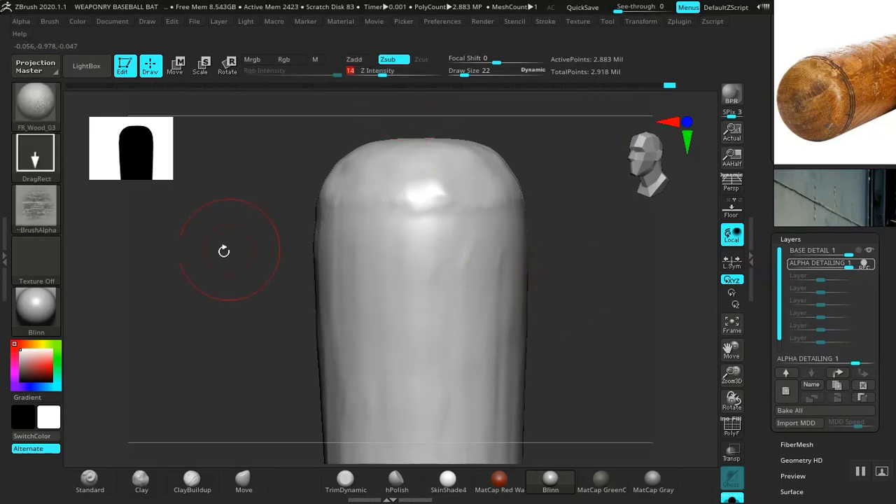
# Step: Set Z Intensity to 14 and stamp vertical FR_Wood_03 grain around the upper barrel just below the rounded end
pyautogui.keyDown('shift'); pyautogui.moveTo(224, 250); pyautogui.dragTo(333, 271); pyautogui.keyUp('shift')
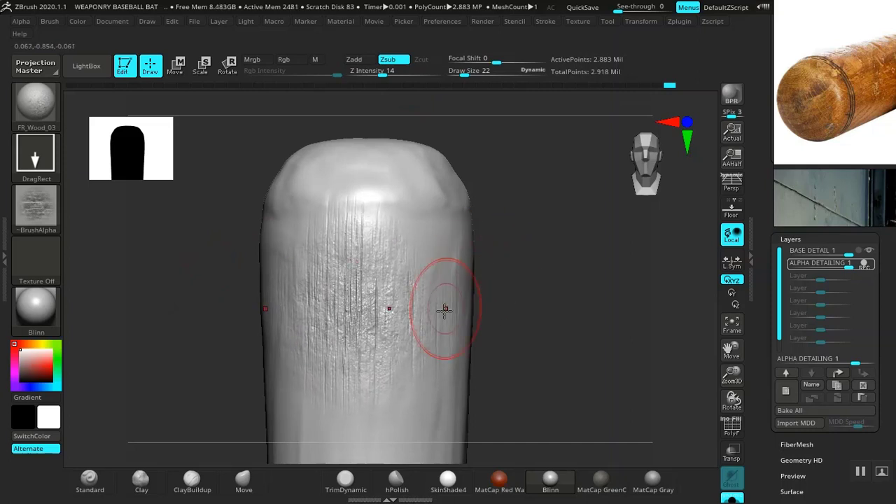
pyautogui.moveTo(554, 366)
pyautogui.mouseDown()
pyautogui.moveTo(512, 262)
pyautogui.moveTo(469, 298)
pyautogui.moveTo(477, 286)
pyautogui.moveTo(575, 316)
pyautogui.moveTo(364, 279)
pyautogui.mouseUp()
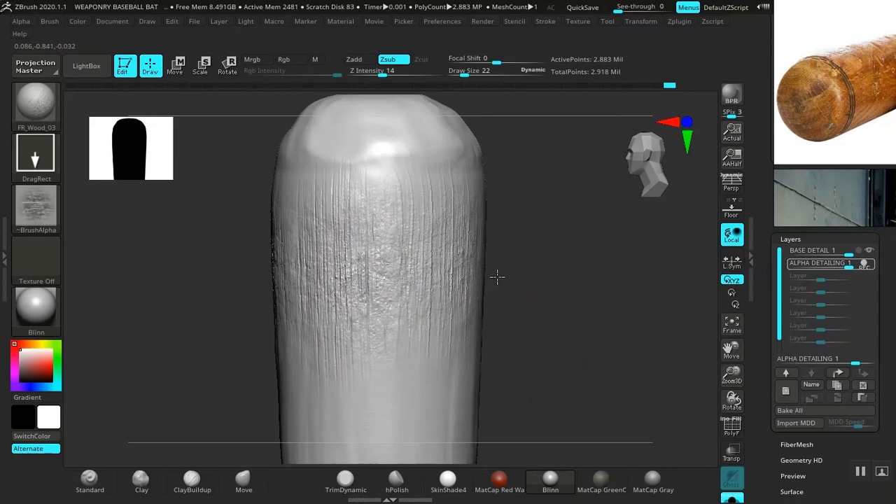
pyautogui.moveTo(569, 322)
pyautogui.mouseDown()
pyautogui.moveTo(516, 324)
pyautogui.moveTo(658, 307)
pyautogui.moveTo(538, 313)
pyautogui.moveTo(511, 266)
pyautogui.moveTo(566, 286)
pyautogui.moveTo(450, 259)
pyautogui.moveTo(390, 301)
pyautogui.mouseUp()
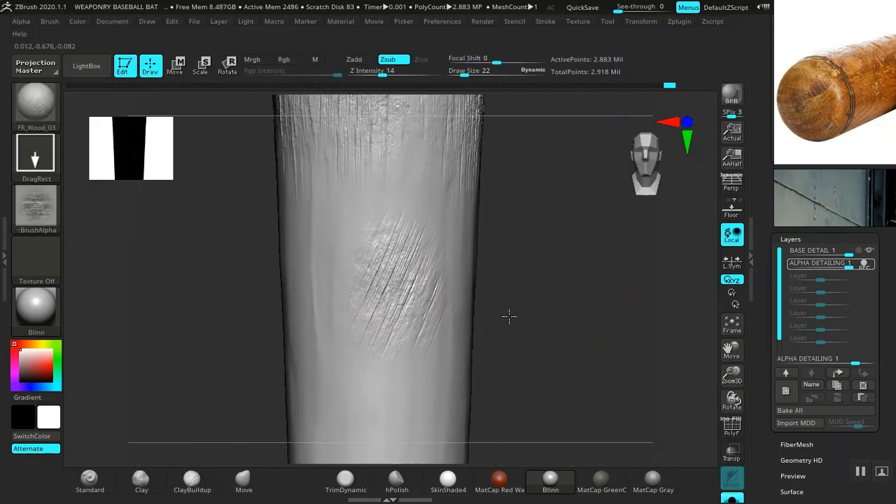
# Step: Continue the vertical FR_Wood_03 grain down the middle of the barrel with overlapping stamps on each side
pyautogui.moveTo(514, 295)
pyautogui.keyDown('shift'); pyautogui.mouseDown()
pyautogui.moveTo(420, 250)
pyautogui.moveTo(370, 200)
pyautogui.mouseUp(); pyautogui.keyUp('shift')
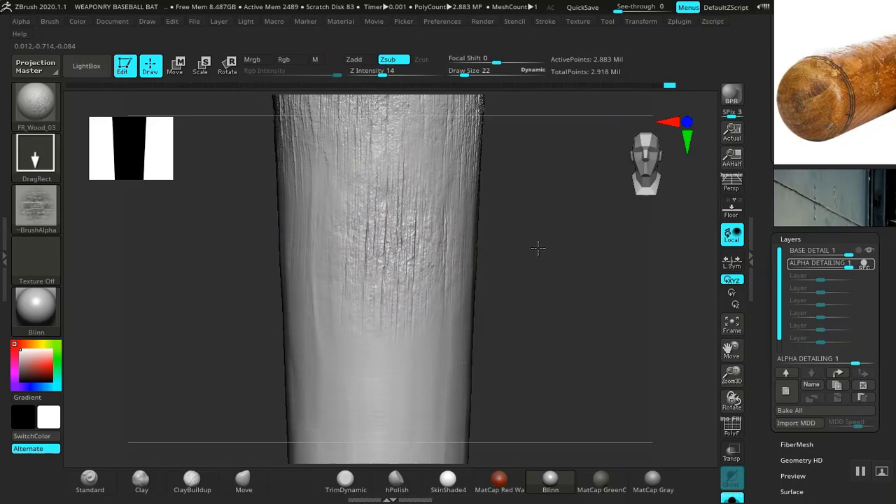
pyautogui.moveTo(549, 321); pyautogui.dragTo(496, 292)
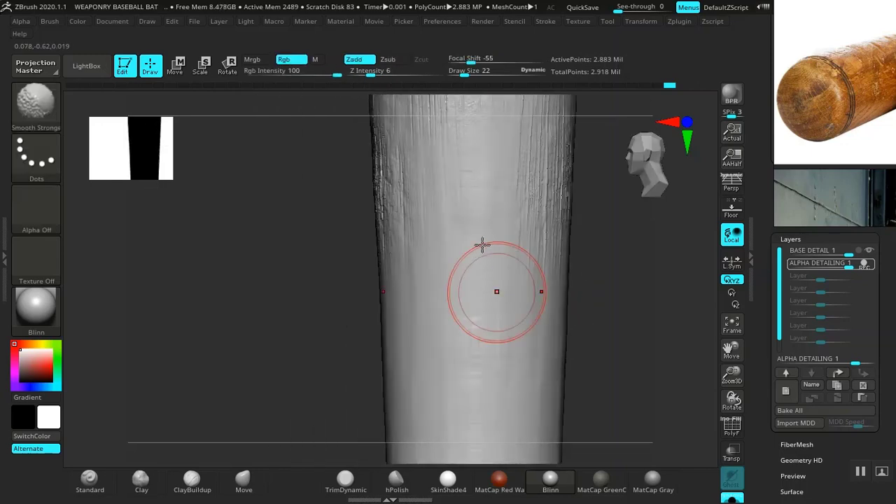
pyautogui.keyDown('alt'); pyautogui.moveTo(318, 284); pyautogui.dragTo(244, 360); pyautogui.keyUp('alt')
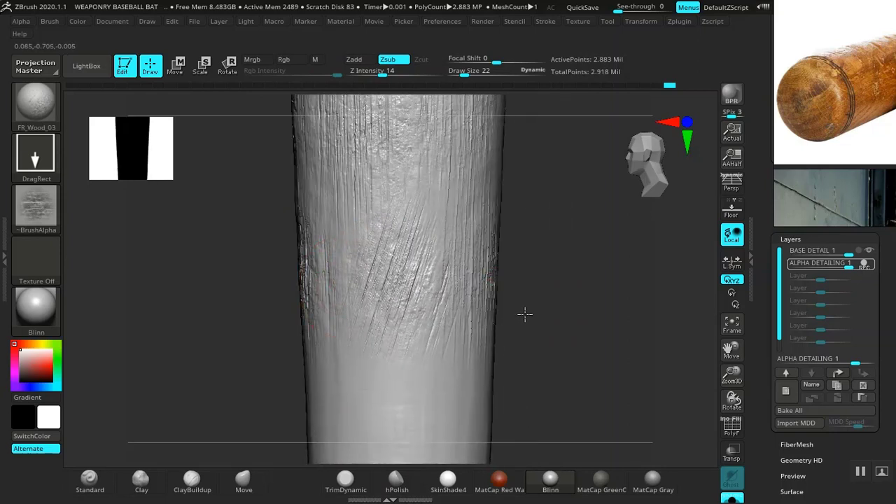
pyautogui.moveTo(525, 315); pyautogui.dragTo(552, 241)
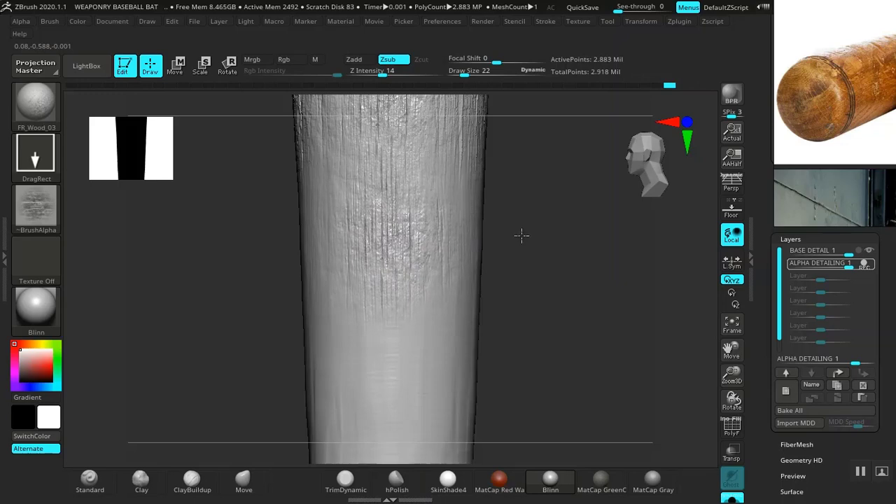
pyautogui.moveTo(527, 246)
pyautogui.mouseDown()
pyautogui.moveTo(546, 294)
pyautogui.moveTo(498, 243)
pyautogui.moveTo(516, 300)
pyautogui.moveTo(458, 298)
pyautogui.moveTo(519, 278)
pyautogui.moveTo(528, 300)
pyautogui.moveTo(564, 296)
pyautogui.moveTo(441, 285)
pyautogui.mouseUp()
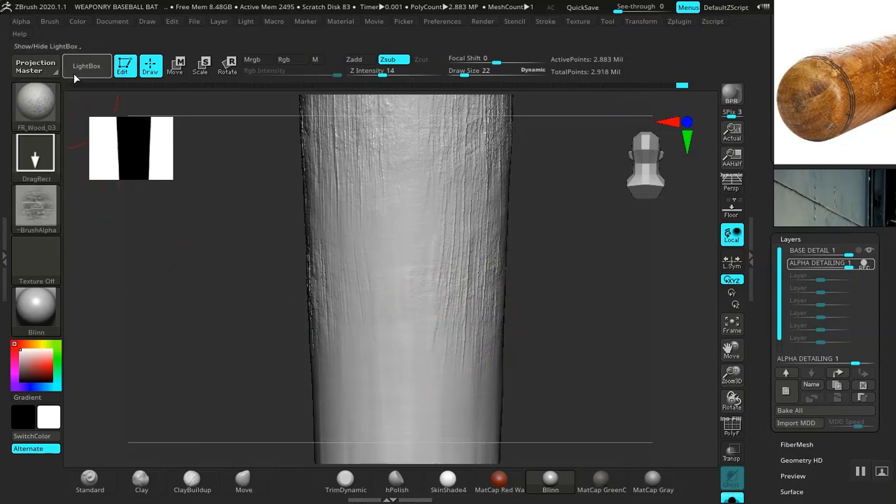
# Step: Load the FR_Bark_02 brush from the brush library, set its alpha's Radial Fade to 10 and raise its Mid Value
pyautogui.click(98, 69)
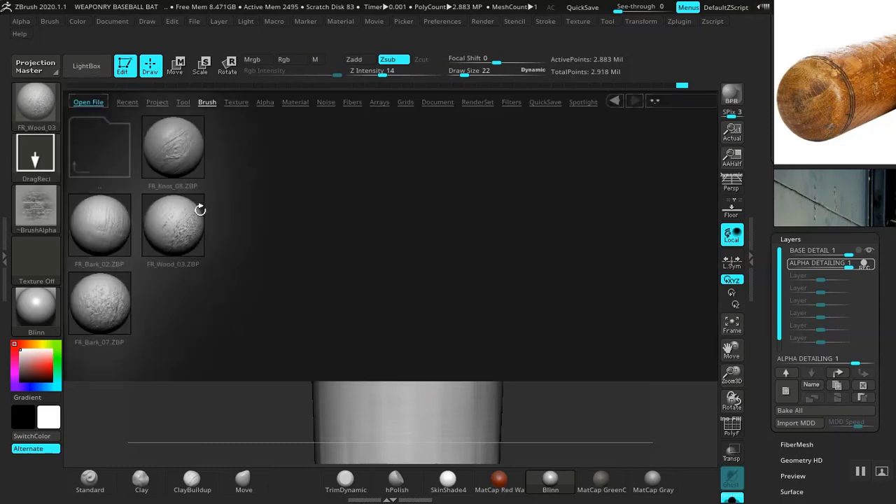
pyautogui.doubleClick(99, 226)
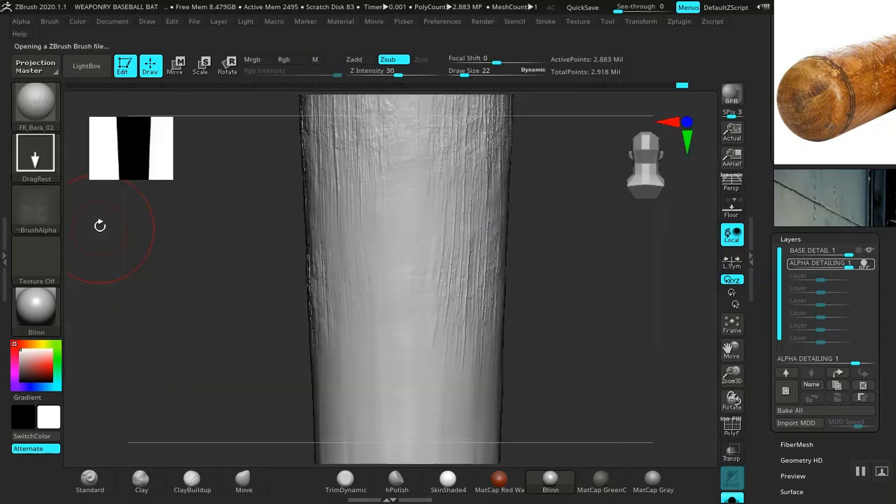
pyautogui.click(21, 21)
pyautogui.scroll(-5, 98, 280)
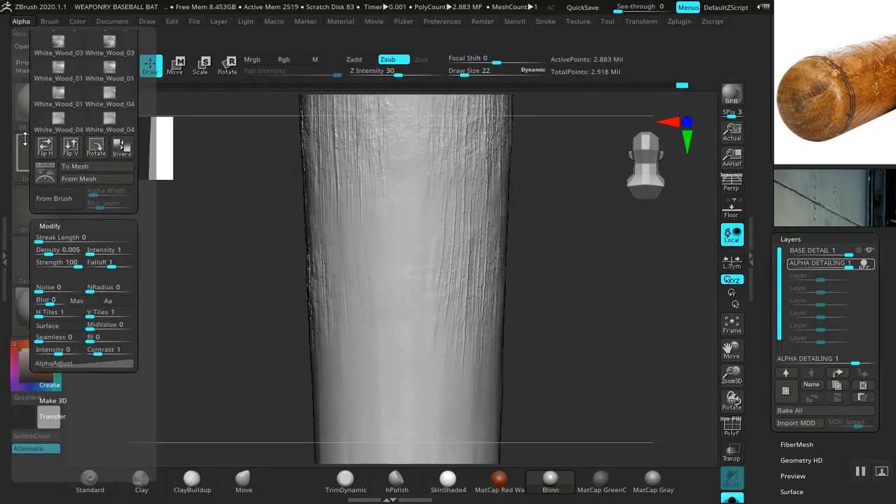
pyautogui.write('10')
pyautogui.click(97, 324)
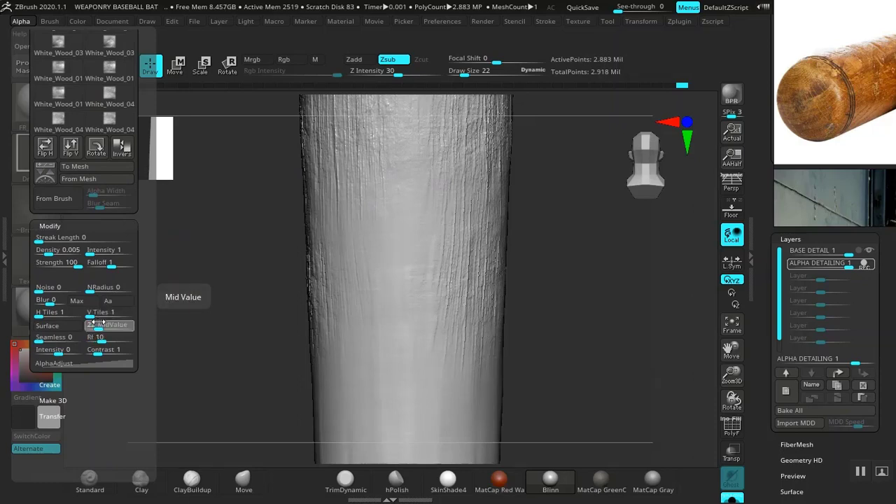
pyautogui.write('4')
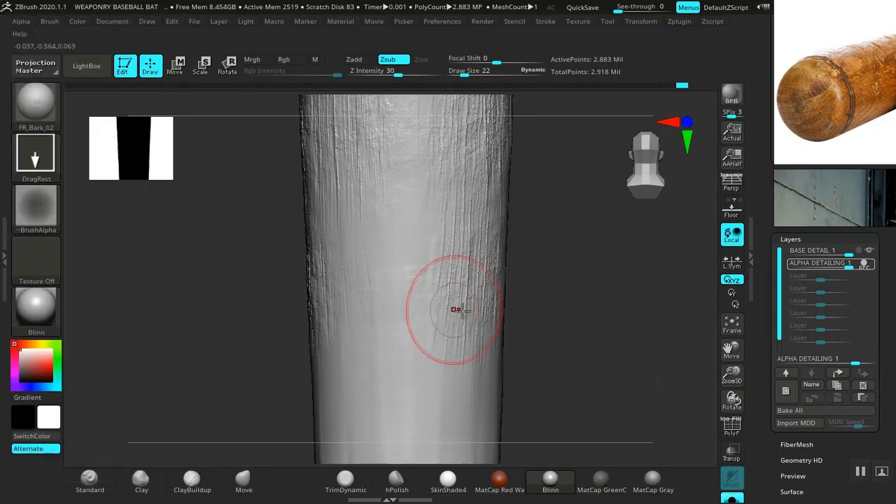
# Step: Test the FR_Bark_02 stamp on the smooth strip in the middle of the barrel and undo it
pyautogui.moveTo(458, 311); pyautogui.dragTo(556, 322)
pyautogui.hotkey('ctrl', 'z')
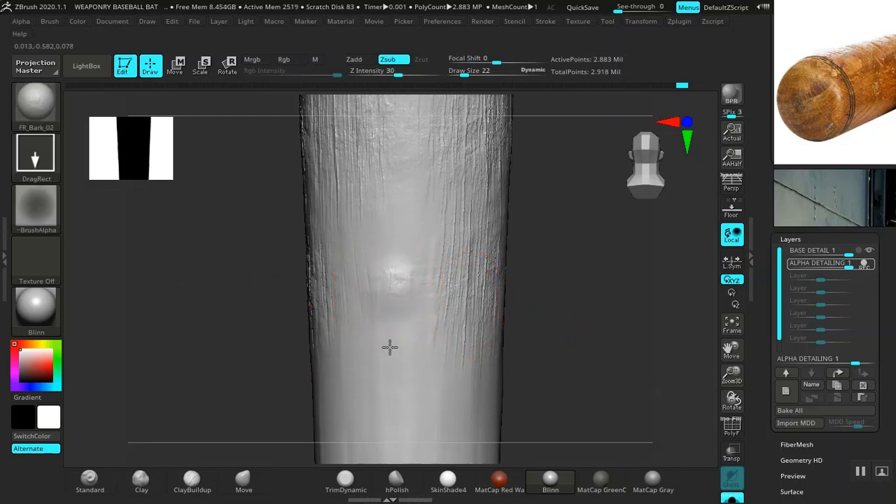
pyautogui.press('ctrl')
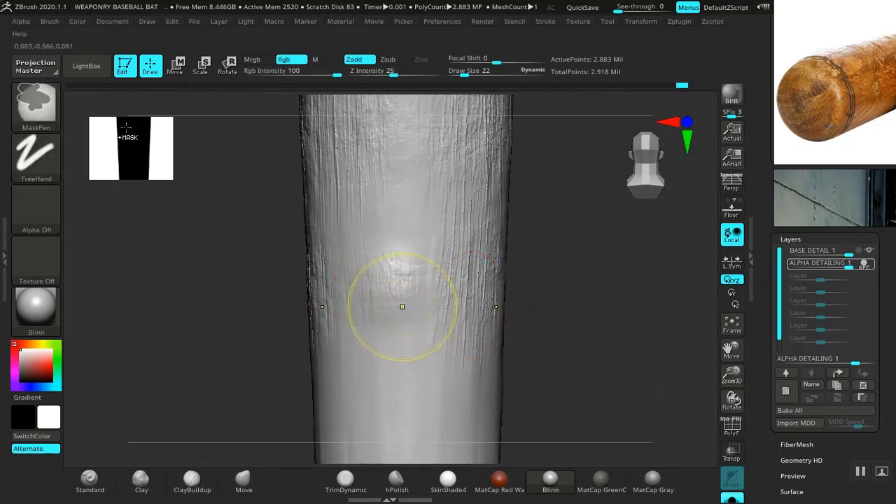
# Step: Readjust the FR_Bark_02 alpha's Mid Value, try bark stamps along the barrel's smooth strip and undo them
pyautogui.click(21, 21)
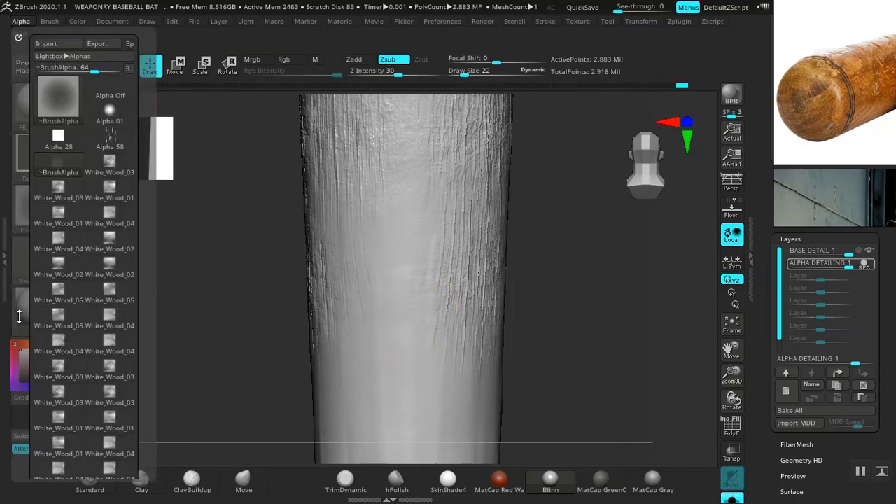
pyautogui.moveTo(19, 316); pyautogui.dragTo(31, 178)
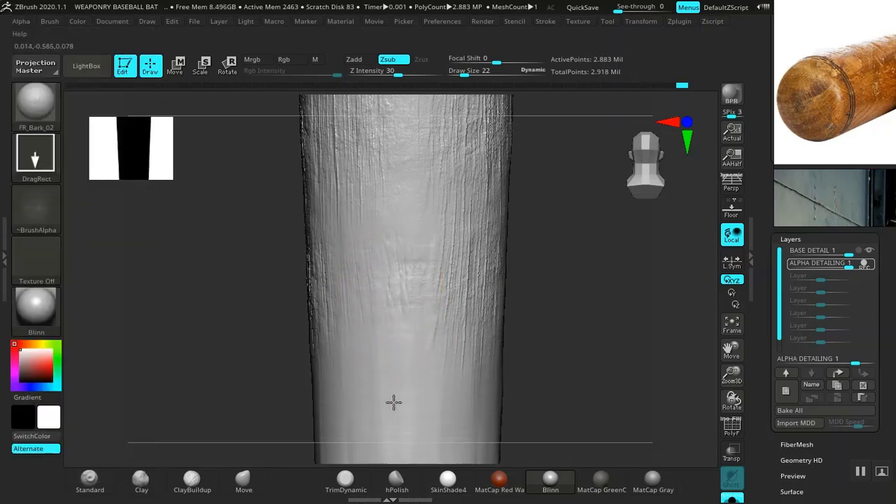
pyautogui.keyDown('ctrl'); pyautogui.moveTo(576, 301); pyautogui.dragTo(578, 344, button='right'); pyautogui.keyUp('ctrl')
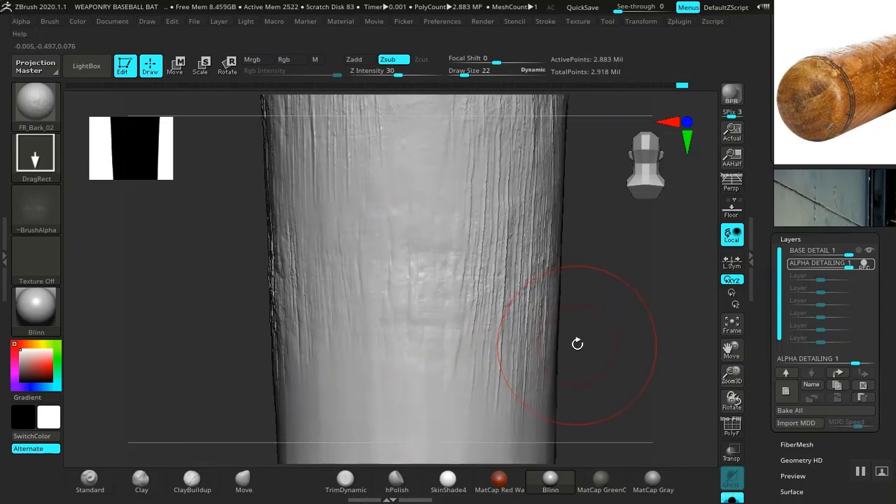
pyautogui.keyDown('ctrl'); pyautogui.moveTo(615, 309); pyautogui.dragTo(548, 251, button='right'); pyautogui.keyUp('ctrl')
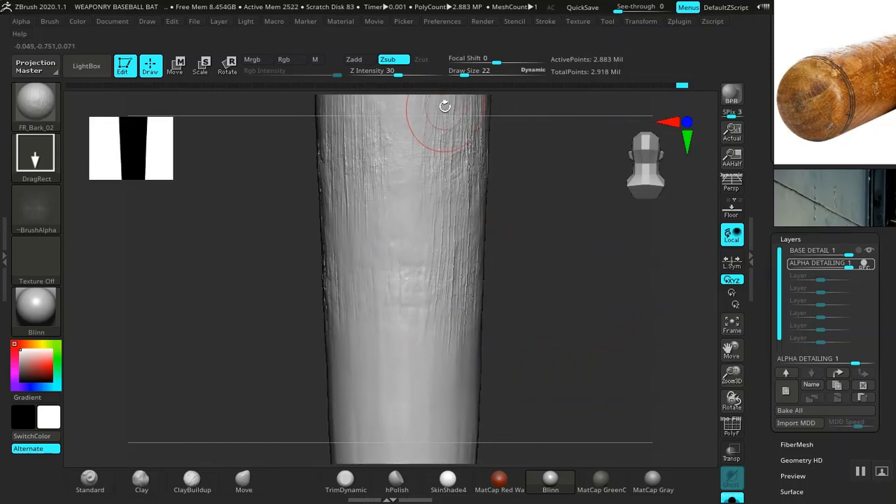
pyautogui.moveTo(256, 202)
pyautogui.mouseDown(button='right')
pyautogui.moveTo(296, 216)
pyautogui.moveTo(444, 232)
pyautogui.moveTo(458, 214)
pyautogui.moveTo(474, 262)
pyautogui.moveTo(493, 276)
pyautogui.moveTo(509, 273)
pyautogui.moveTo(424, 261)
pyautogui.moveTo(471, 281)
pyautogui.moveTo(482, 298)
pyautogui.moveTo(456, 304)
pyautogui.moveTo(472, 284)
pyautogui.moveTo(504, 273)
pyautogui.moveTo(445, 228)
pyautogui.mouseUp(button='right')
pyautogui.press('ctrl')
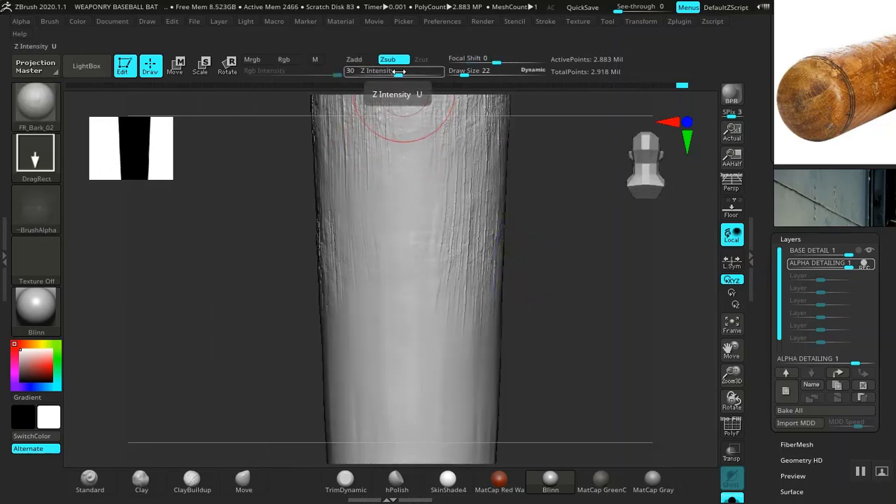
# Step: Raise the Z Intensity to 38 and stamp FR_Bark_02 bark detail over the smooth strip in the middle of the barrel
pyautogui.moveTo(396, 73); pyautogui.dragTo(405, 72)
pyautogui.moveTo(240, 245)
pyautogui.mouseDown()
pyautogui.moveTo(220, 250)
pyautogui.moveTo(308, 231)
pyautogui.mouseUp()
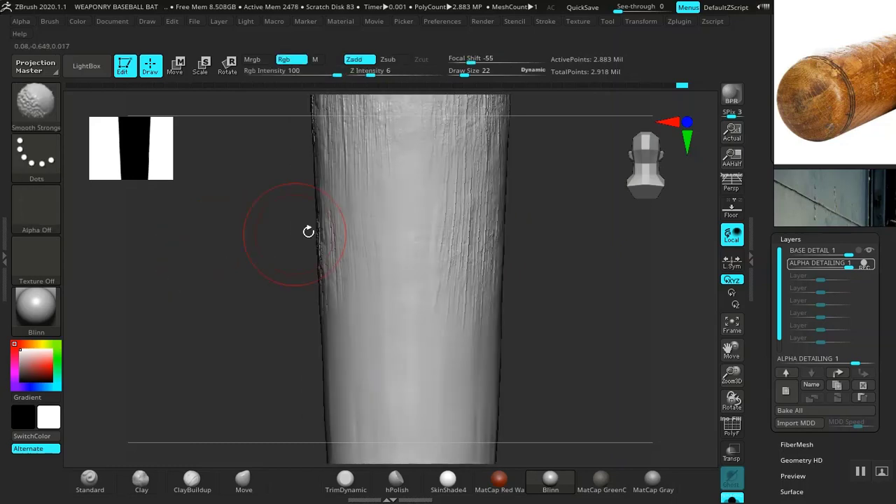
pyautogui.moveTo(395, 259)
pyautogui.mouseDown()
pyautogui.moveTo(387, 344)
pyautogui.moveTo(397, 379)
pyautogui.mouseUp()
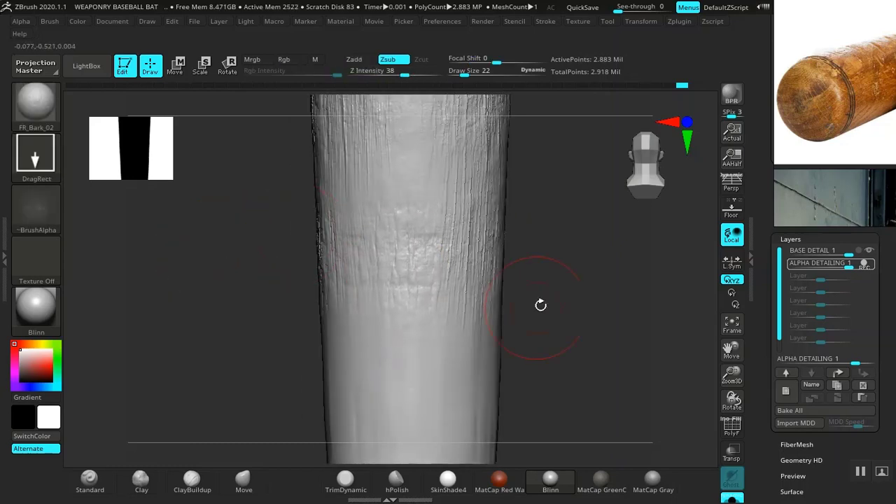
pyautogui.moveTo(539, 304)
pyautogui.mouseDown()
pyautogui.moveTo(612, 306)
pyautogui.moveTo(493, 304)
pyautogui.moveTo(516, 255)
pyautogui.moveTo(310, 245)
pyautogui.mouseUp()
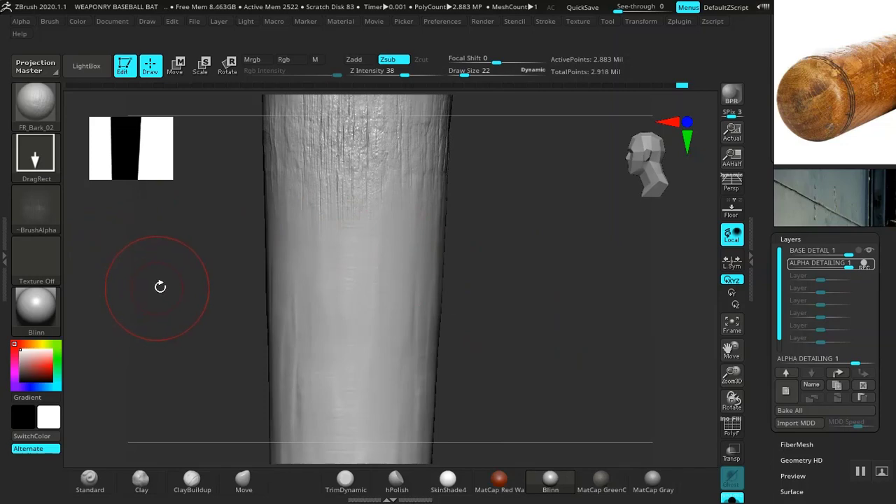
# Step: Try the other FR_Bark_02 brush at Z Intensity 30 on the barrel's smooth side area and undo the stamp
pyautogui.press('b')
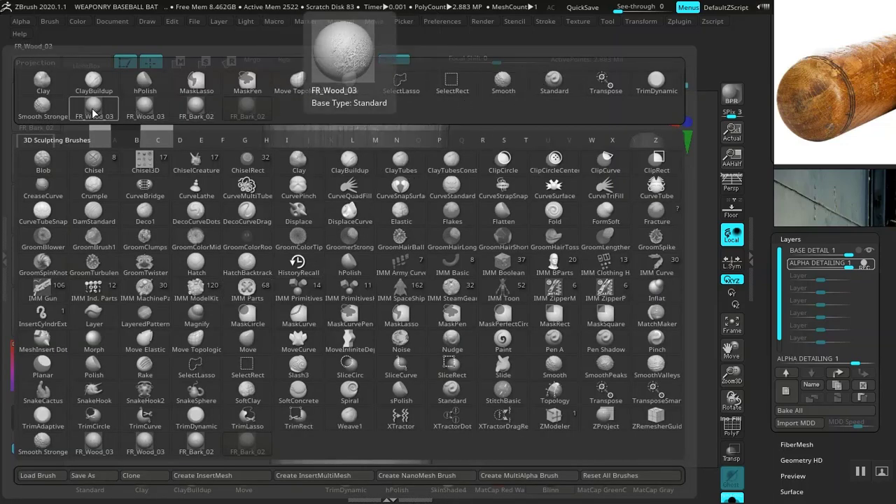
pyautogui.click(196, 107)
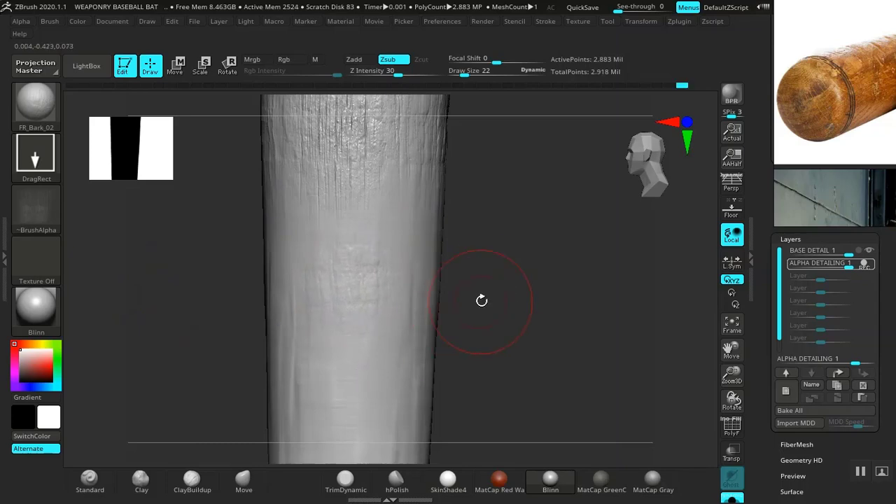
pyautogui.moveTo(481, 300)
pyautogui.keyDown('ctrl'); pyautogui.mouseDown(button='right')
pyautogui.moveTo(490, 311)
pyautogui.moveTo(516, 296)
pyautogui.mouseUp(button='right'); pyautogui.keyUp('ctrl')
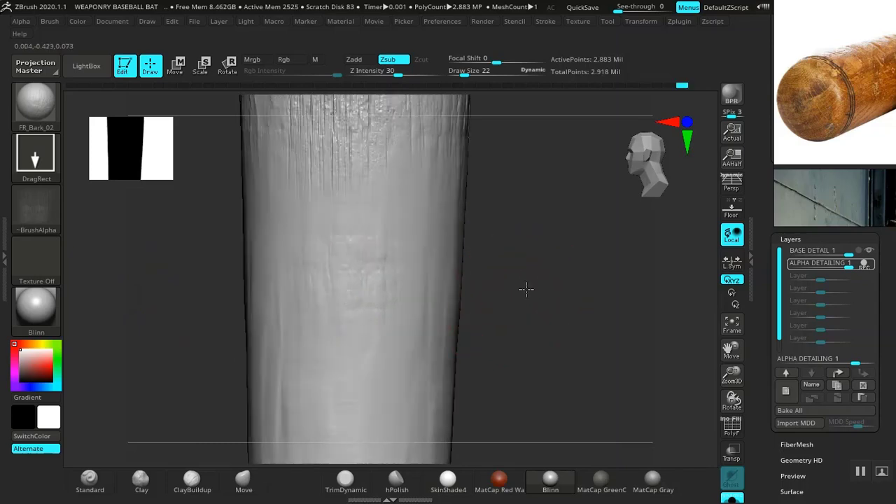
pyautogui.moveTo(527, 289); pyautogui.dragTo(521, 270)
pyautogui.moveTo(518, 278); pyautogui.dragTo(516, 292)
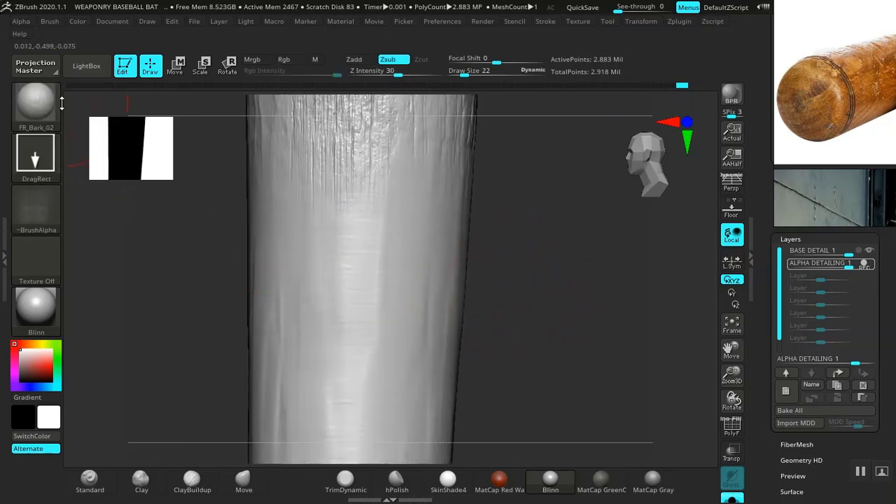
# Step: Check the Mid Value and Radial Fade settings of the current FR_Bark_02 brush's alpha
pyautogui.press('b')
pyautogui.click(22, 22)
pyautogui.moveTo(26, 284); pyautogui.dragTo(26, 177)
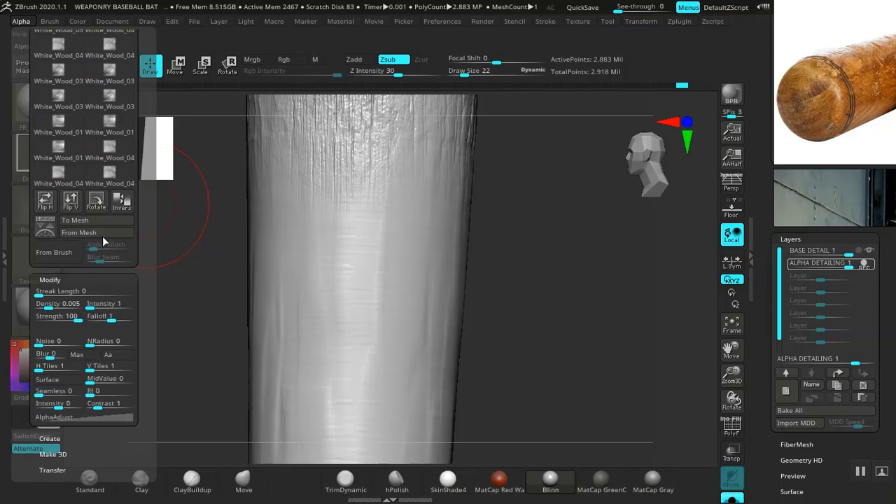
pyautogui.moveTo(79, 183)
# Step: Switch back to the FR_Bark_02 brush with Z Intensity 38, try a bark stamp on the smooth side area and undo it
pyautogui.press('b')
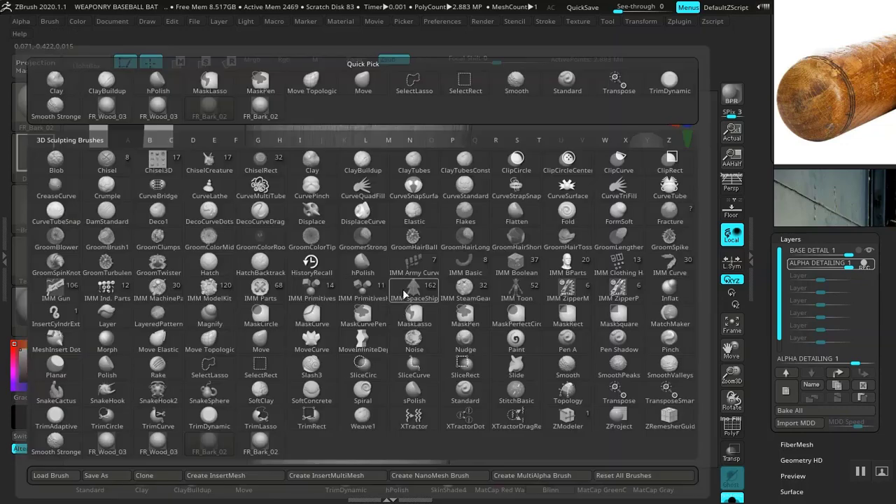
pyautogui.click(265, 113)
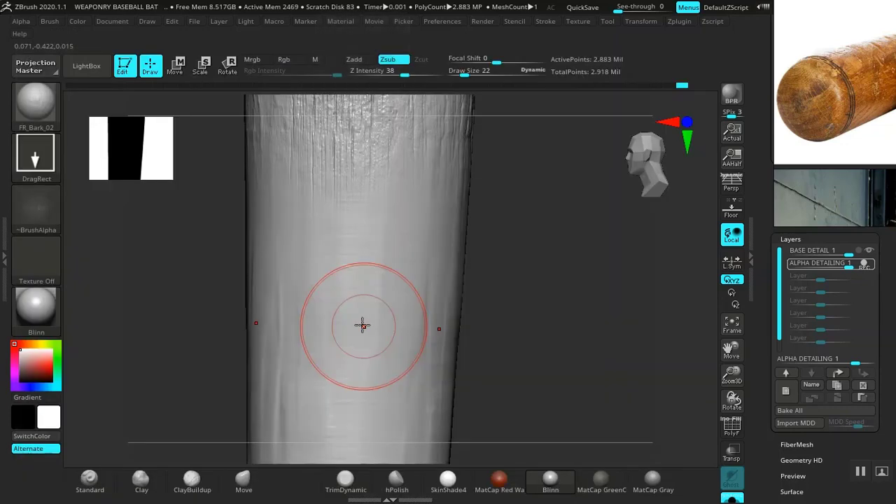
pyautogui.moveTo(364, 360); pyautogui.dragTo(362, 438)
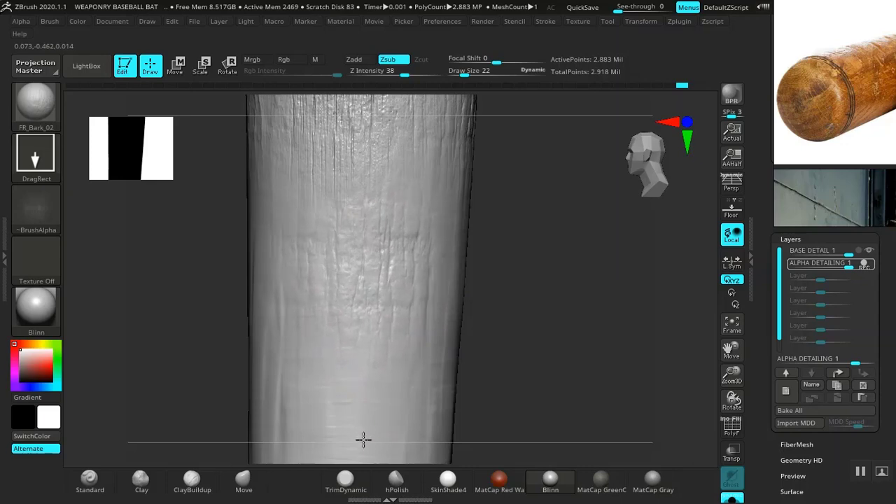
pyautogui.moveTo(534, 287); pyautogui.dragTo(526, 286)
pyautogui.press('ctrl')
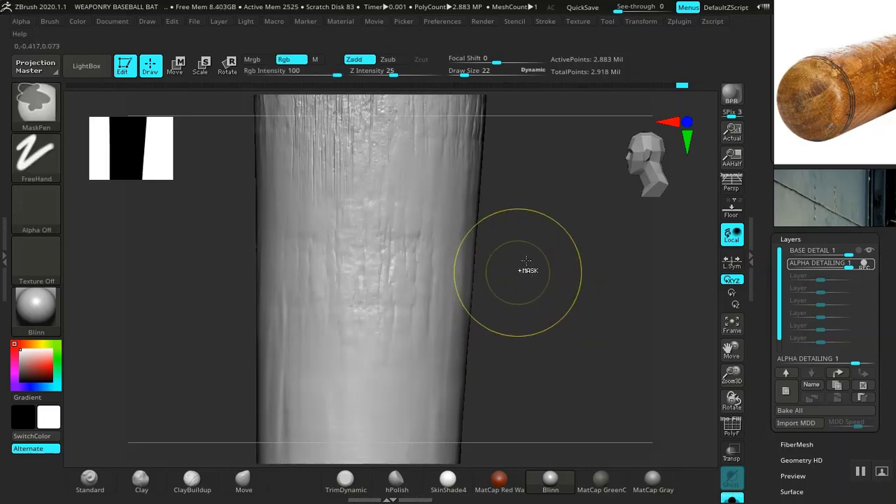
# Step: Select the FR_Wood_03 brush and stamp vertical wood grain over the smooth side area of the barrel at Z Intensity 14
pyautogui.press('b')
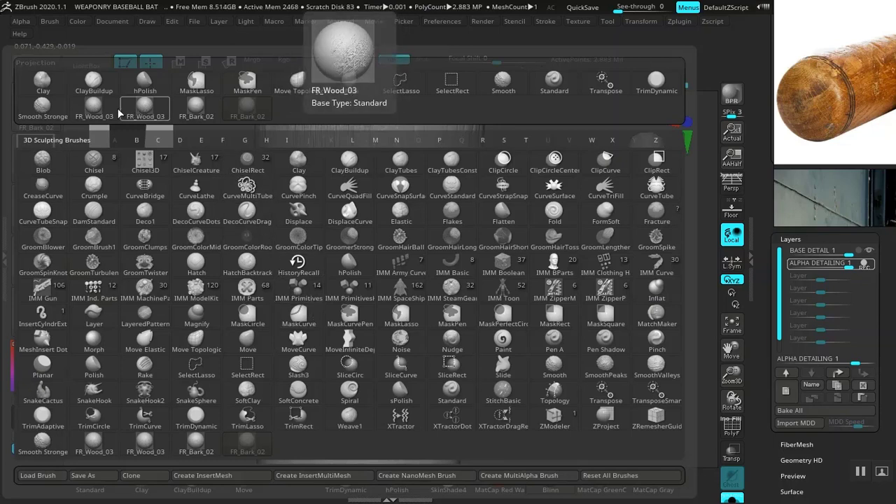
pyautogui.click(147, 110)
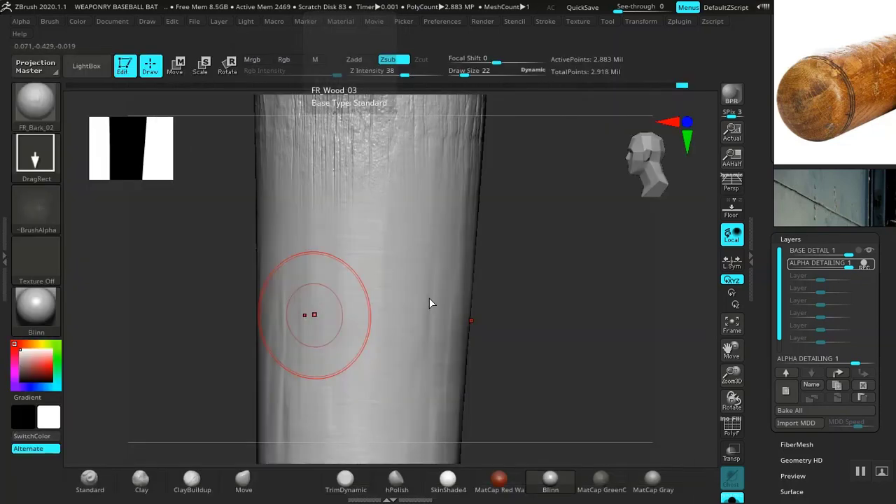
pyautogui.moveTo(365, 279)
pyautogui.mouseDown()
pyautogui.moveTo(362, 354)
pyautogui.moveTo(378, 376)
pyautogui.moveTo(470, 355)
pyautogui.moveTo(516, 301)
pyautogui.moveTo(558, 284)
pyautogui.mouseUp()
pyautogui.moveTo(566, 327)
pyautogui.keyDown('shift'); pyautogui.mouseDown()
pyautogui.moveTo(530, 324)
pyautogui.moveTo(603, 327)
pyautogui.moveTo(481, 300)
pyautogui.moveTo(552, 292)
pyautogui.moveTo(531, 284)
pyautogui.mouseUp(); pyautogui.keyUp('shift')
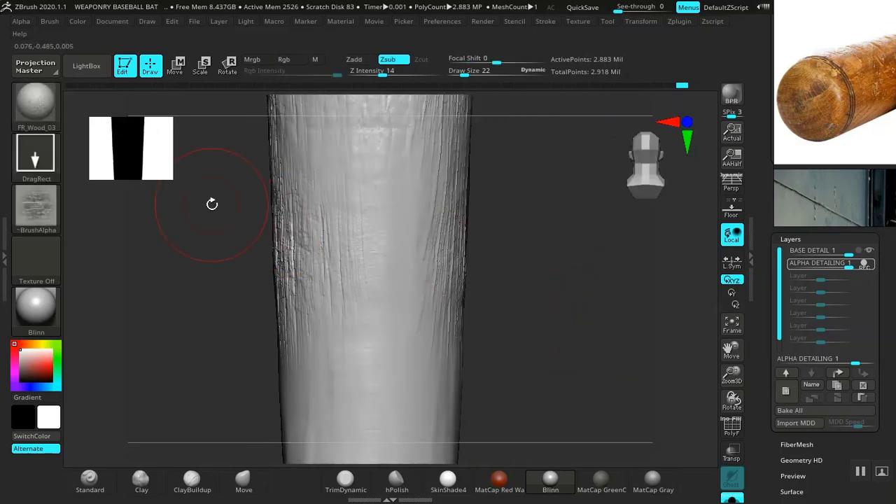
# Step: Check the FR_Wood_03 alpha's modify settings, undo a diagonal test stamp and stamp vertical grain down the middle of the barrel
pyautogui.click(20, 21)
pyautogui.moveTo(25, 259); pyautogui.dragTo(28, 158)
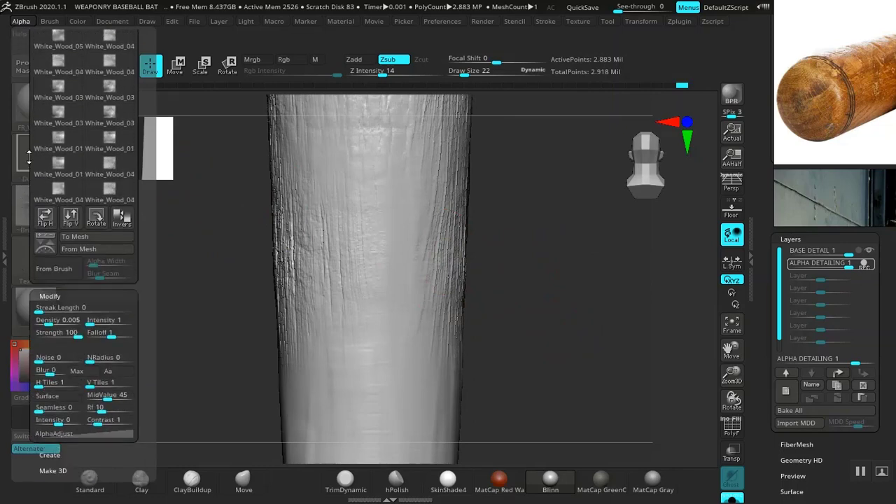
pyautogui.moveTo(448, 253)
pyautogui.mouseDown()
pyautogui.moveTo(470, 273)
pyautogui.moveTo(437, 252)
pyautogui.moveTo(455, 268)
pyautogui.moveTo(362, 242)
pyautogui.mouseUp()
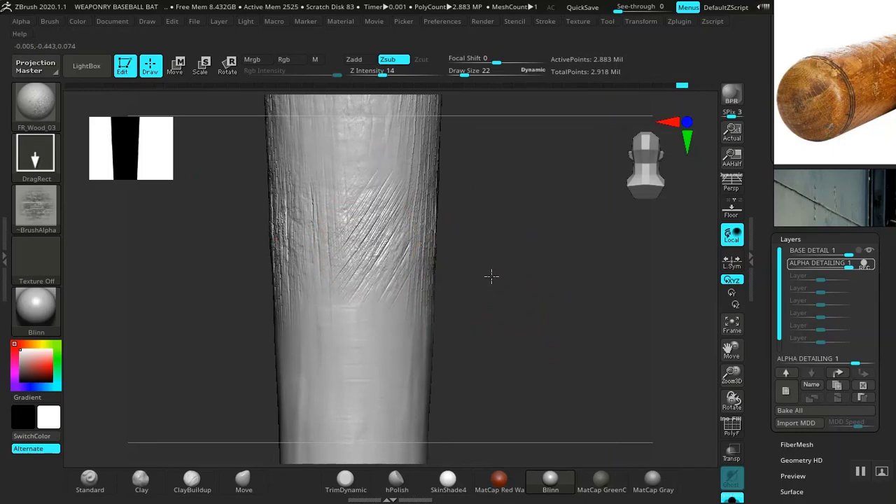
pyautogui.moveTo(492, 275); pyautogui.dragTo(495, 221)
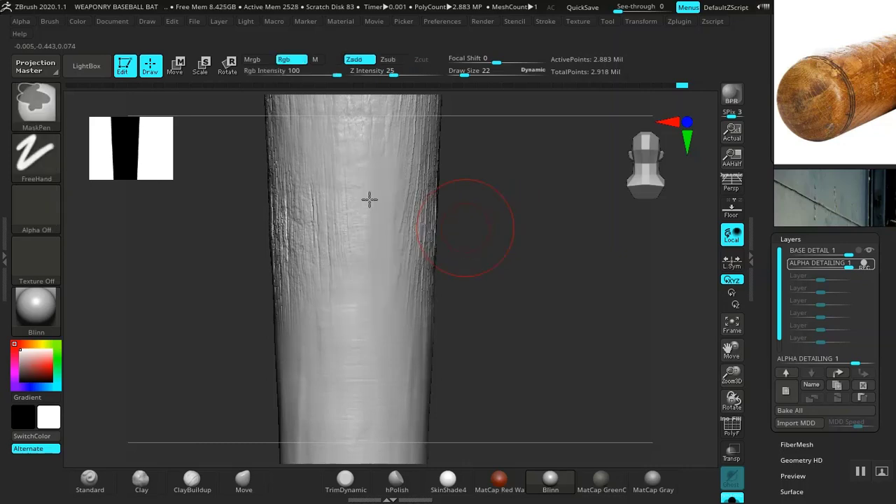
pyautogui.moveTo(494, 216); pyautogui.dragTo(355, 283)
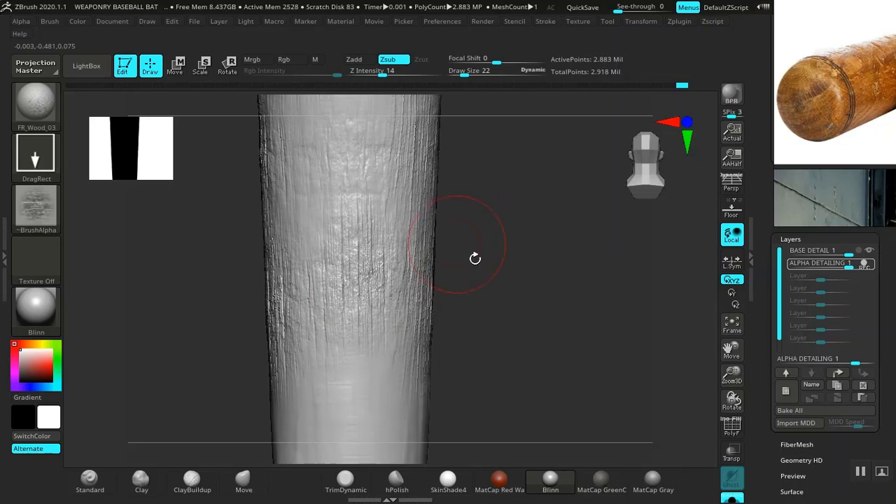
# Step: Stamp FR_Wood_03 grain across the rounded rim of the handle knob, following its curve from the handle side toward the end face
pyautogui.moveTo(701, 360); pyautogui.dragTo(574, 366)
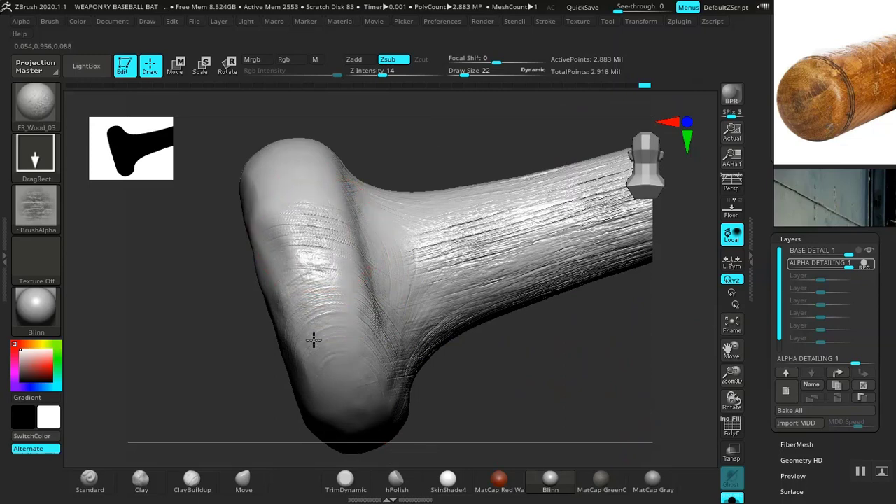
pyautogui.moveTo(262, 324); pyautogui.dragTo(248, 334)
pyautogui.moveTo(264, 378); pyautogui.dragTo(266, 329)
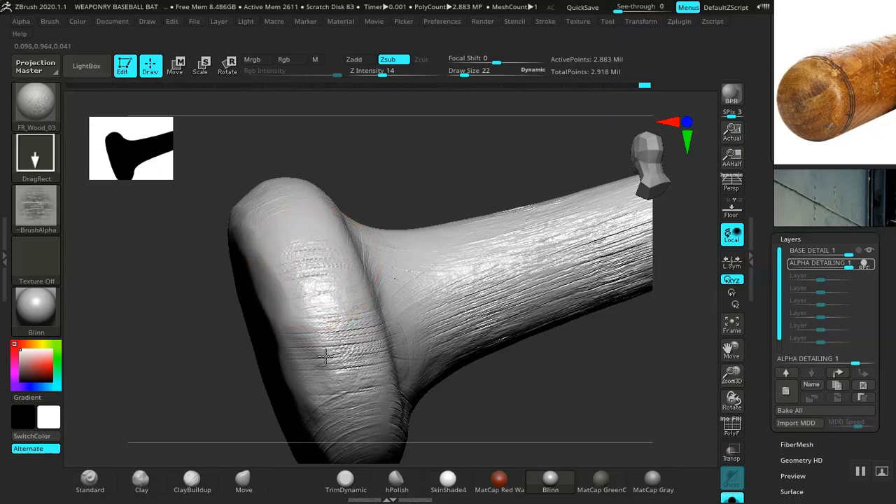
pyautogui.moveTo(327, 363)
pyautogui.mouseDown()
pyautogui.moveTo(231, 374)
pyautogui.moveTo(220, 300)
pyautogui.mouseUp()
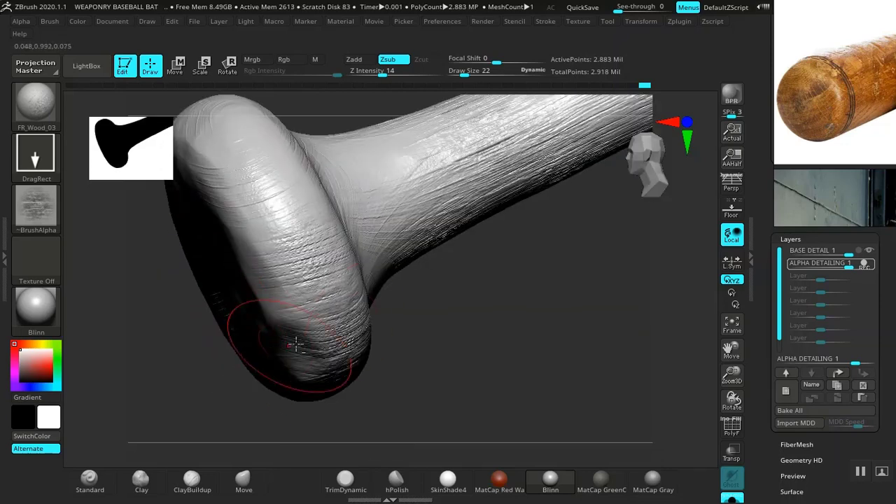
pyautogui.moveTo(240, 360)
pyautogui.mouseDown()
pyautogui.moveTo(428, 318)
pyautogui.moveTo(480, 324)
pyautogui.mouseUp()
pyautogui.press('ctrl')
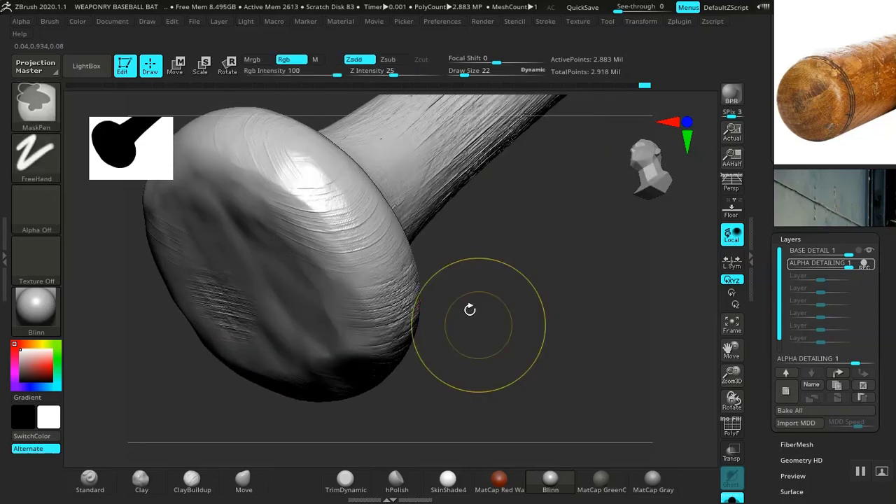
# Step: Continue the FR_Wood_03 grain around the remaining sides of the knob's rim with overlapping stamps
pyautogui.moveTo(477, 280)
pyautogui.mouseDown()
pyautogui.moveTo(507, 274)
pyautogui.moveTo(448, 198)
pyautogui.moveTo(514, 266)
pyautogui.moveTo(382, 240)
pyautogui.mouseUp()
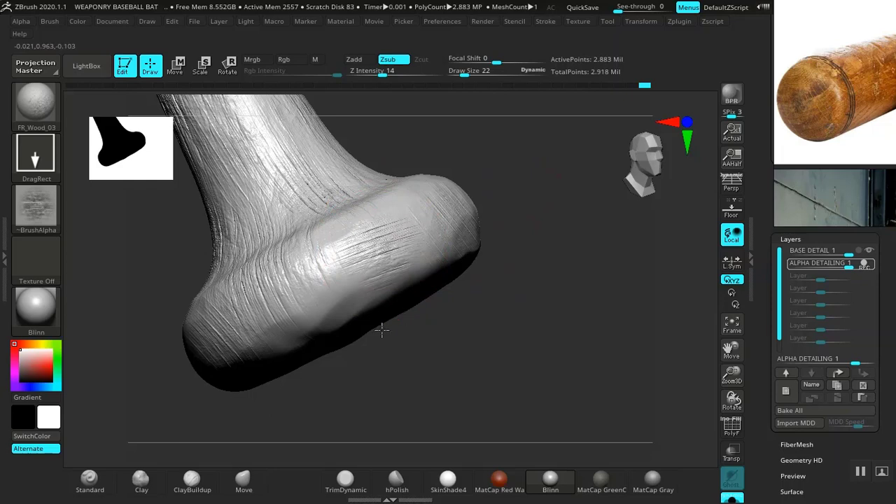
pyautogui.moveTo(382, 331); pyautogui.dragTo(298, 359)
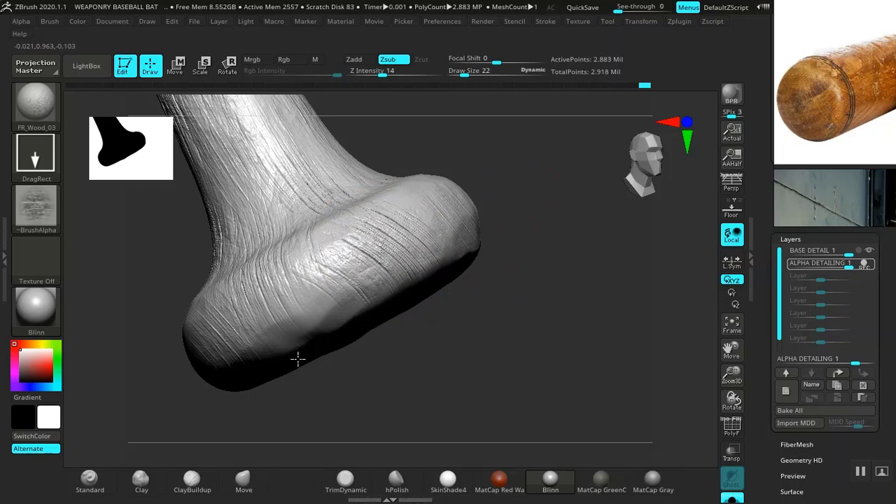
pyautogui.moveTo(404, 376)
pyautogui.mouseDown()
pyautogui.moveTo(440, 320)
pyautogui.moveTo(418, 362)
pyautogui.moveTo(337, 311)
pyautogui.mouseUp()
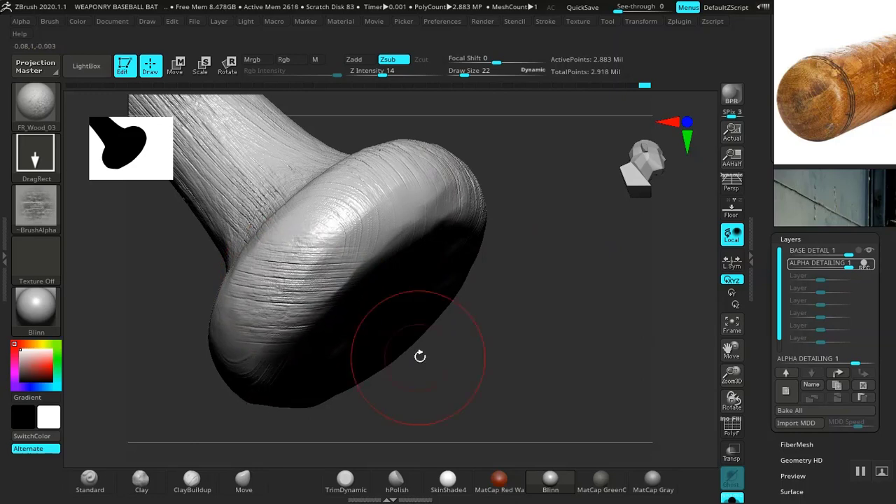
pyautogui.moveTo(421, 356); pyautogui.dragTo(301, 303)
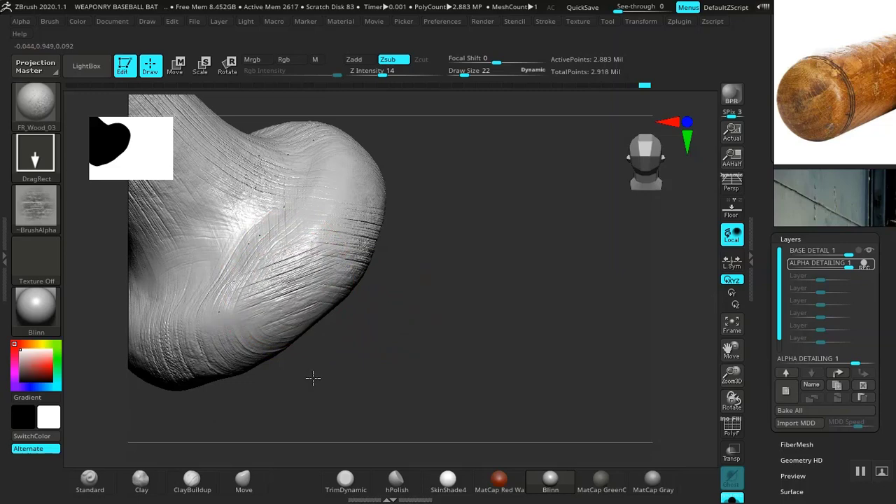
pyautogui.moveTo(444, 270)
pyautogui.mouseDown()
pyautogui.moveTo(432, 346)
pyautogui.moveTo(463, 319)
pyautogui.moveTo(441, 326)
pyautogui.moveTo(305, 277)
pyautogui.mouseUp()
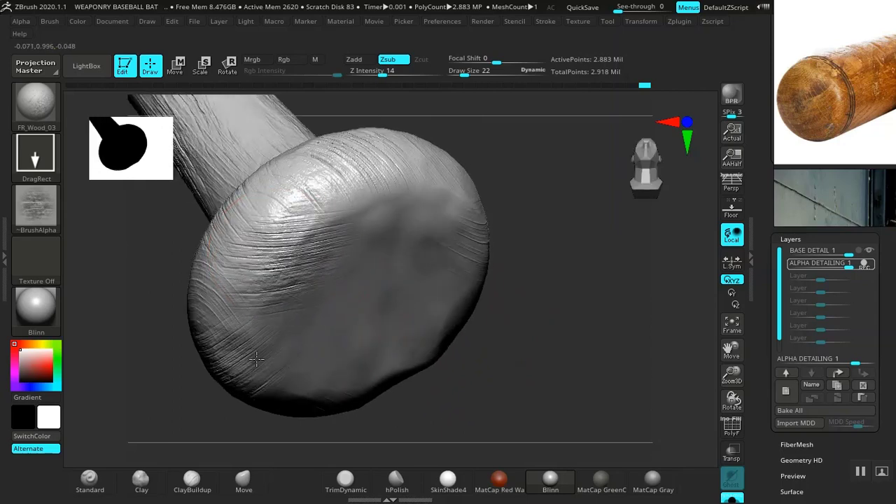
# Step: Cover the flat end face of the knob with overlapping diagonal FR_Wood_03 grain stamps
pyautogui.moveTo(228, 375)
pyautogui.mouseDown()
pyautogui.moveTo(502, 344)
pyautogui.moveTo(494, 320)
pyautogui.moveTo(434, 296)
pyautogui.moveTo(320, 227)
pyautogui.mouseUp()
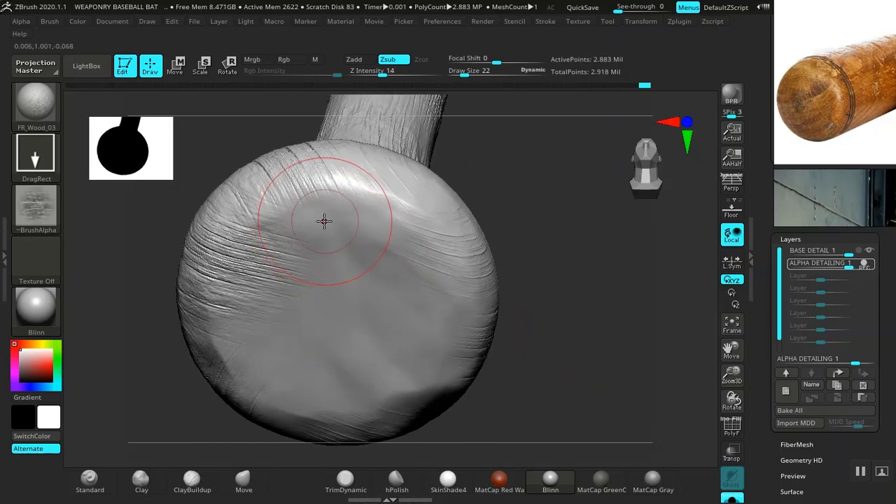
pyautogui.moveTo(355, 335); pyautogui.dragTo(263, 357)
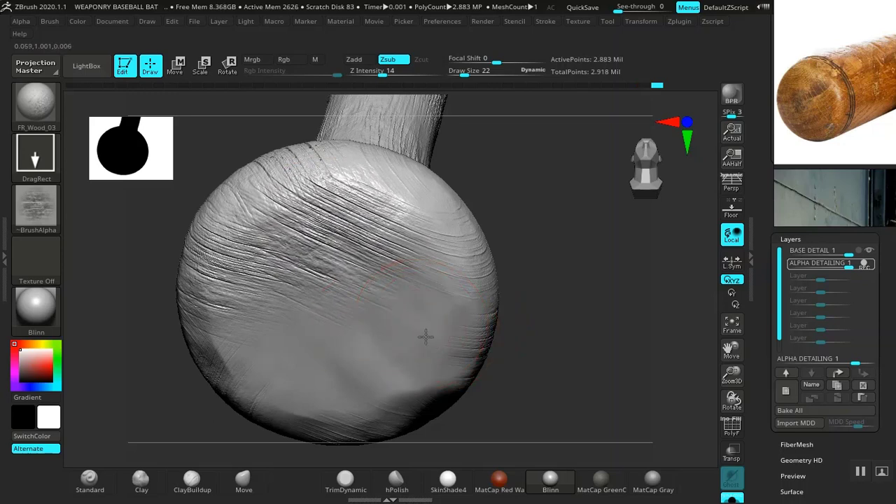
pyautogui.moveTo(426, 337)
pyautogui.mouseDown()
pyautogui.moveTo(444, 392)
pyautogui.moveTo(413, 415)
pyautogui.moveTo(334, 442)
pyautogui.moveTo(525, 368)
pyautogui.moveTo(537, 319)
pyautogui.mouseUp()
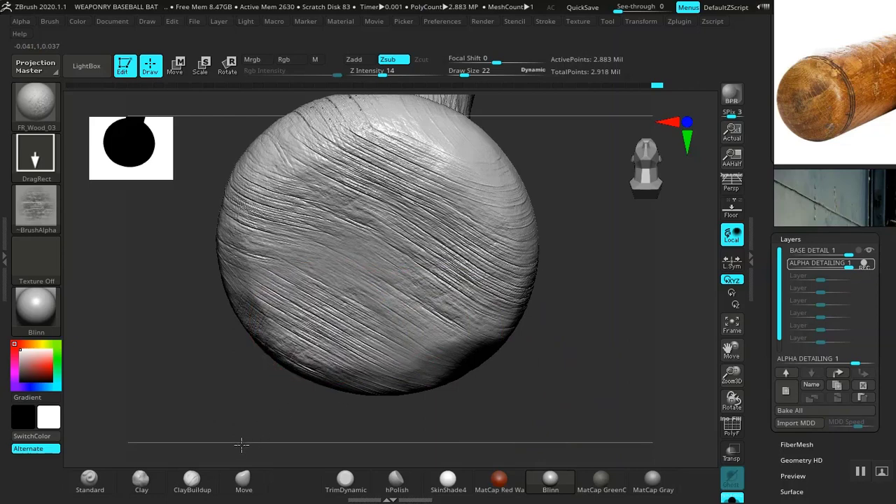
# Step: Stamp FR_Wood_03 grain over the remaining smooth patches along the middle of the bat and the barrel
pyautogui.moveTo(582, 357); pyautogui.dragTo(479, 284)
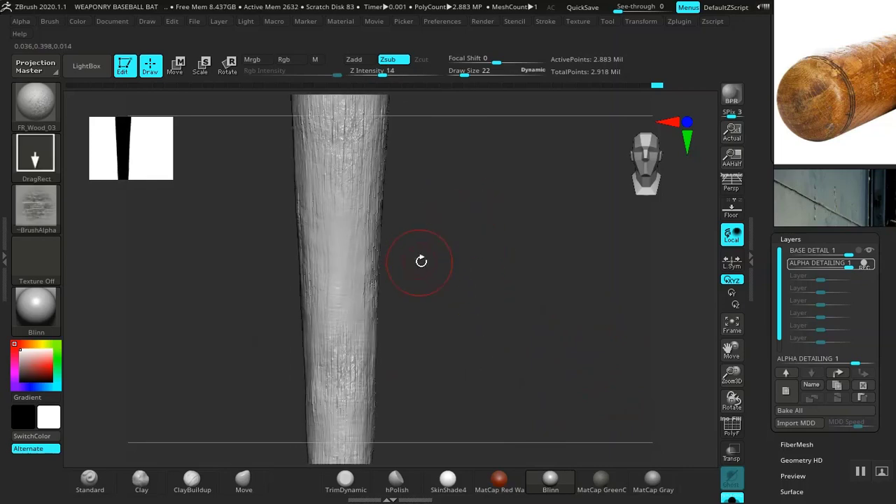
pyautogui.moveTo(421, 261)
pyautogui.mouseDown()
pyautogui.moveTo(476, 289)
pyautogui.moveTo(498, 186)
pyautogui.moveTo(492, 368)
pyautogui.moveTo(442, 256)
pyautogui.moveTo(464, 378)
pyautogui.moveTo(479, 336)
pyautogui.moveTo(431, 333)
pyautogui.mouseUp()
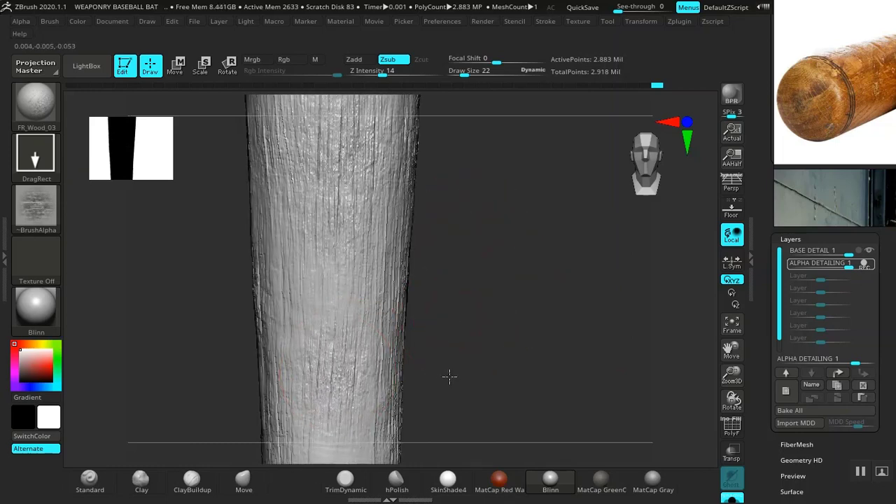
pyautogui.moveTo(493, 234)
pyautogui.mouseDown()
pyautogui.moveTo(504, 428)
pyautogui.moveTo(510, 305)
pyautogui.moveTo(314, 331)
pyautogui.mouseUp()
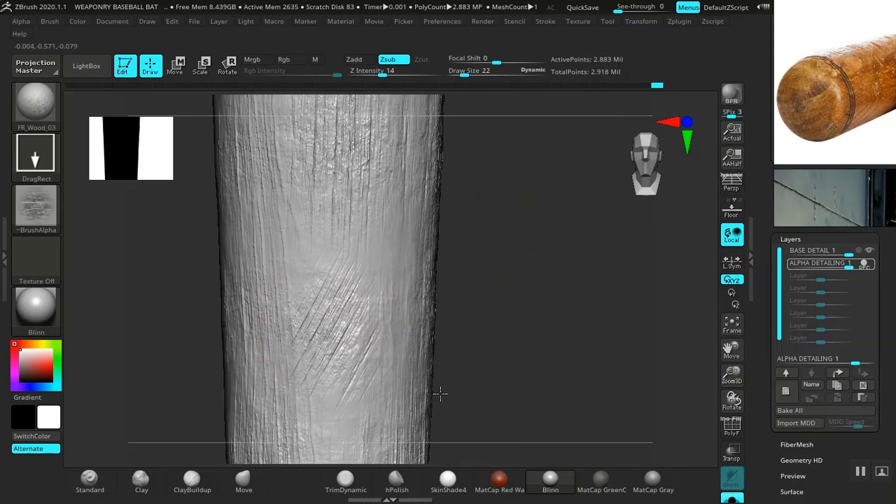
# Step: Cover the smooth rounded tip of the barrel with overlapping FR_Wood_03 grain stamps, working around its rim and end face
pyautogui.moveTo(499, 288)
pyautogui.mouseDown()
pyautogui.moveTo(516, 372)
pyautogui.moveTo(506, 248)
pyautogui.moveTo(467, 320)
pyautogui.mouseUp()
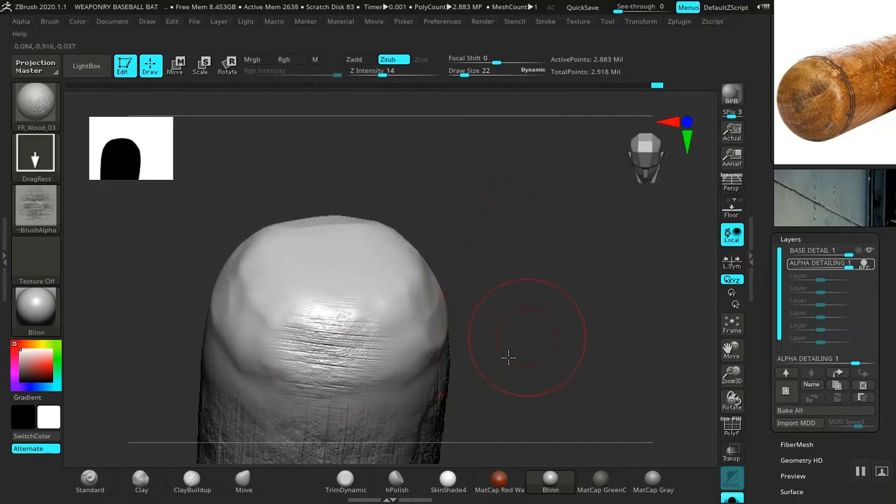
pyautogui.moveTo(508, 357); pyautogui.dragTo(428, 336)
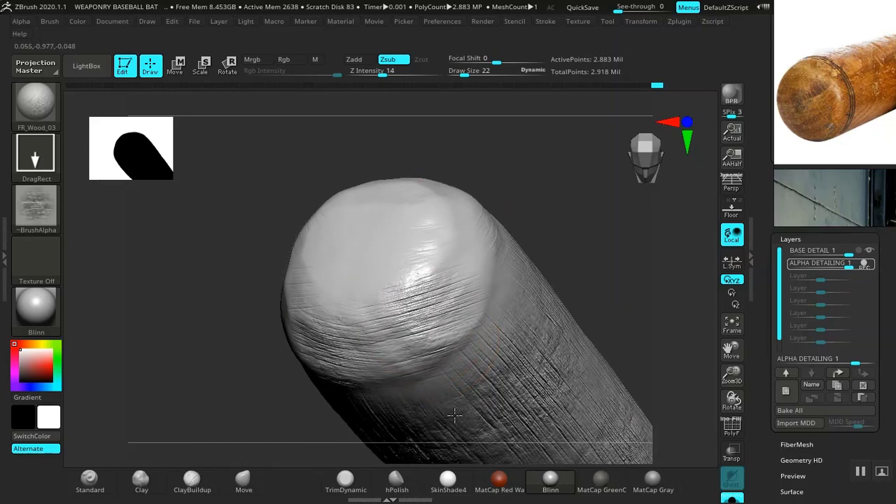
pyautogui.moveTo(572, 266)
pyautogui.mouseDown()
pyautogui.moveTo(616, 280)
pyautogui.moveTo(448, 315)
pyautogui.moveTo(434, 334)
pyautogui.moveTo(494, 362)
pyautogui.mouseUp()
pyautogui.moveTo(484, 220)
pyautogui.mouseDown()
pyautogui.moveTo(530, 194)
pyautogui.moveTo(402, 260)
pyautogui.mouseUp()
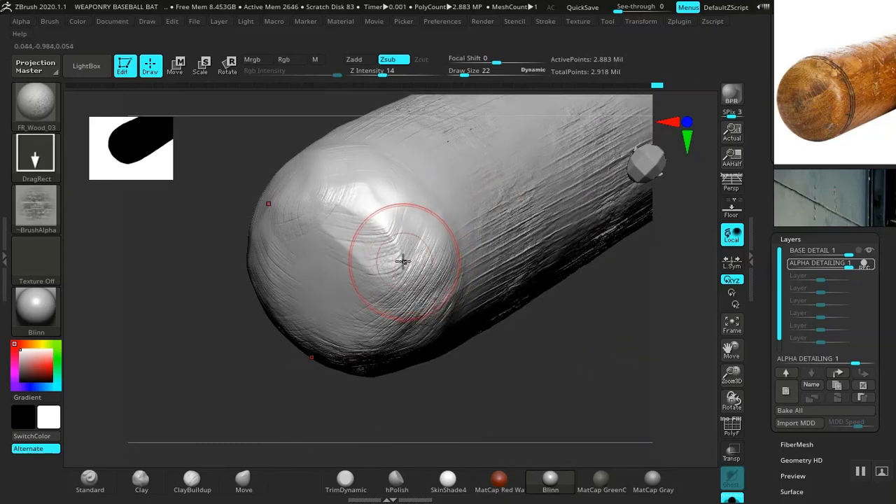
pyautogui.moveTo(381, 205); pyautogui.dragTo(475, 241)
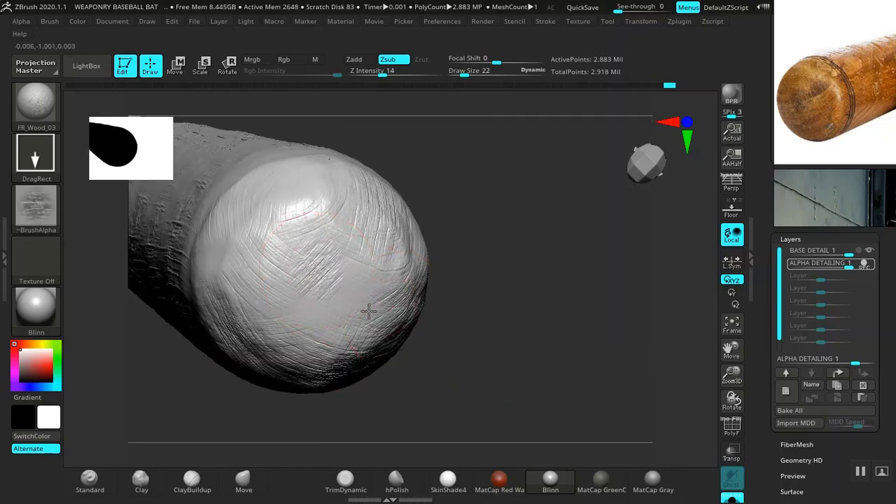
pyautogui.moveTo(386, 313); pyautogui.dragTo(434, 160)
pyautogui.moveTo(562, 314); pyautogui.dragTo(456, 255)
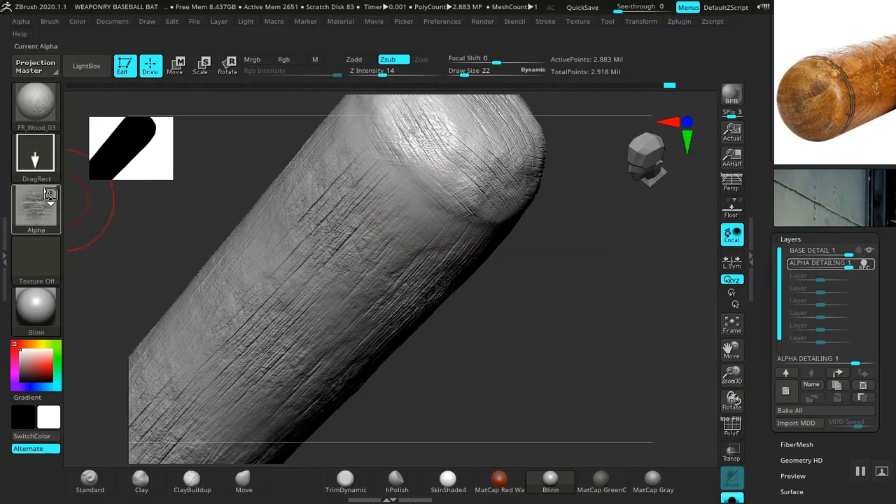
# Step: Switch to the FR_Bark_02 brush and stamp bark detail along the barrel, starting just behind the tip
pyautogui.moveTo(479, 347); pyautogui.dragTo(393, 350)
pyautogui.press('b')
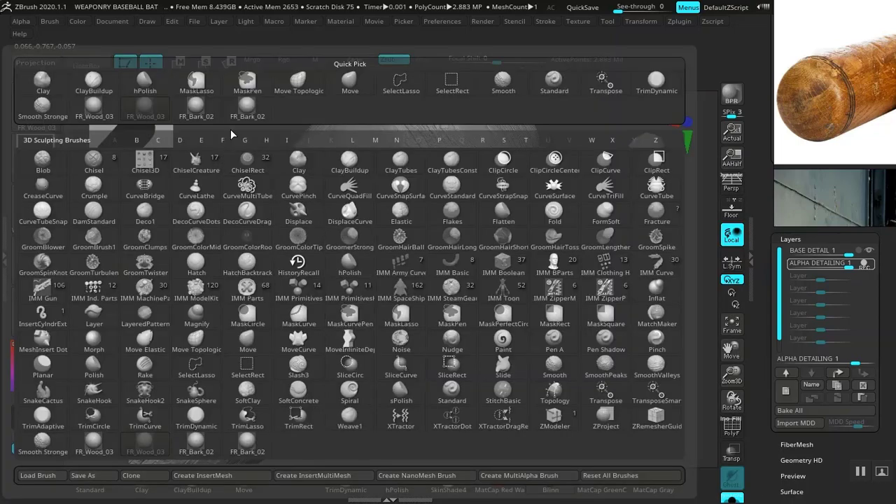
pyautogui.click(195, 109)
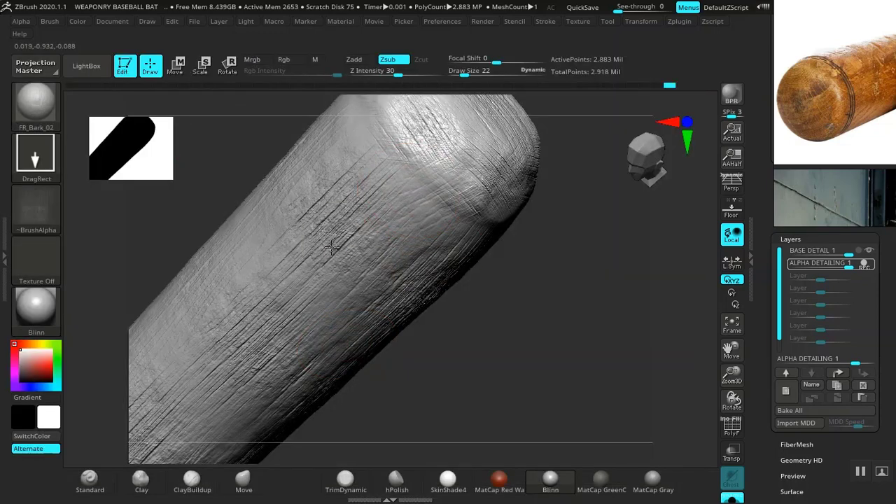
pyautogui.moveTo(462, 354)
pyautogui.mouseDown()
pyautogui.moveTo(452, 364)
pyautogui.moveTo(504, 331)
pyautogui.moveTo(468, 322)
pyautogui.moveTo(507, 306)
pyautogui.moveTo(509, 331)
pyautogui.moveTo(448, 348)
pyautogui.moveTo(476, 344)
pyautogui.moveTo(518, 276)
pyautogui.moveTo(488, 378)
pyautogui.mouseUp()
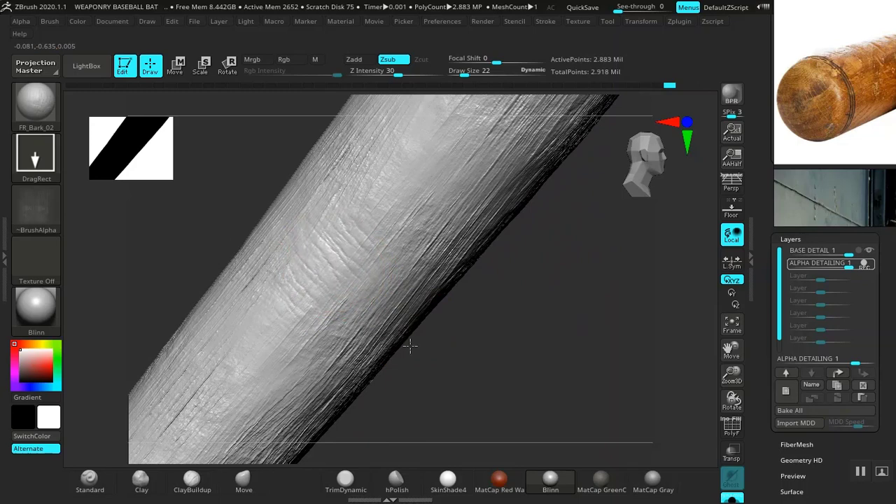
pyautogui.moveTo(491, 385); pyautogui.dragTo(476, 364)
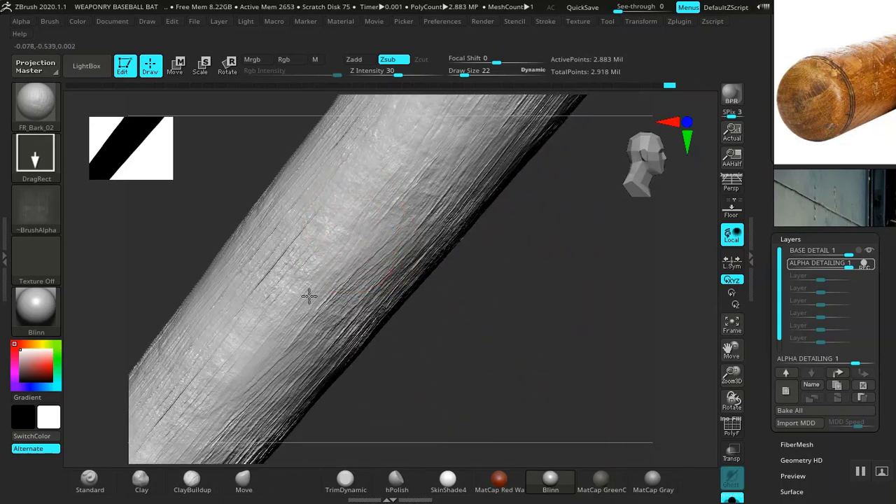
pyautogui.moveTo(395, 359)
pyautogui.mouseDown()
pyautogui.moveTo(572, 200)
pyautogui.moveTo(329, 308)
pyautogui.mouseUp()
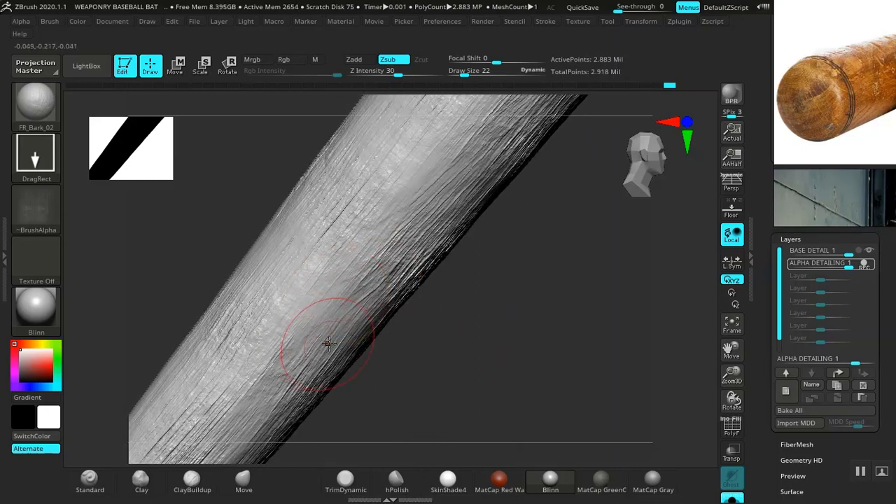
# Step: Continue the FR_Bark_02 stamps along the narrowing middle of the bat and up the handle
pyautogui.moveTo(462, 308)
pyautogui.mouseDown()
pyautogui.moveTo(474, 299)
pyautogui.moveTo(430, 306)
pyautogui.moveTo(483, 315)
pyautogui.mouseUp()
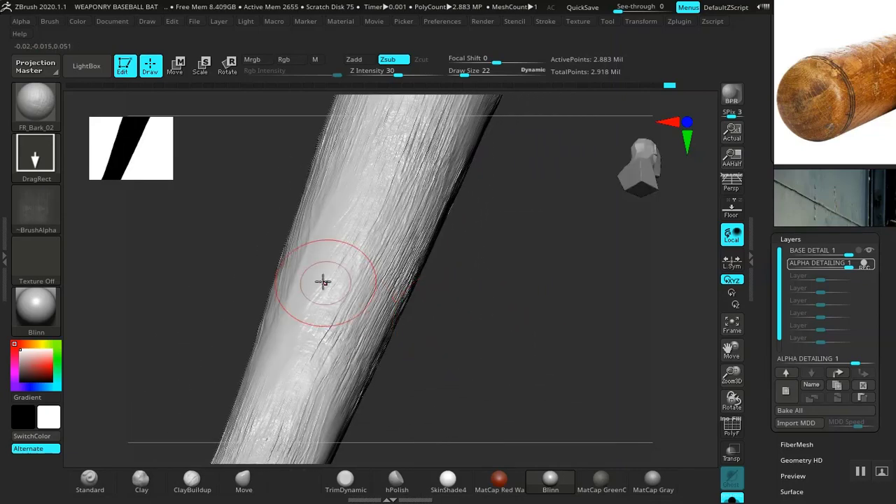
pyautogui.moveTo(429, 290); pyautogui.dragTo(463, 361)
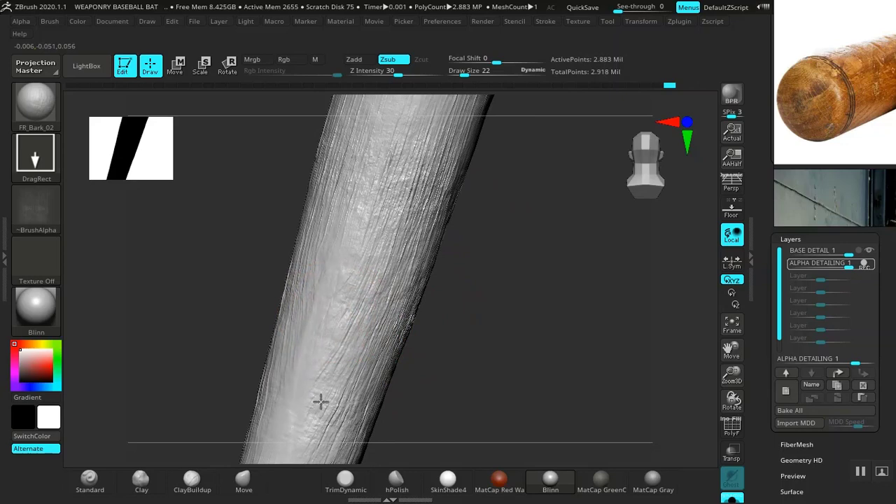
pyautogui.moveTo(499, 354)
pyautogui.mouseDown()
pyautogui.moveTo(504, 278)
pyautogui.moveTo(464, 270)
pyautogui.moveTo(518, 158)
pyautogui.moveTo(463, 210)
pyautogui.mouseUp()
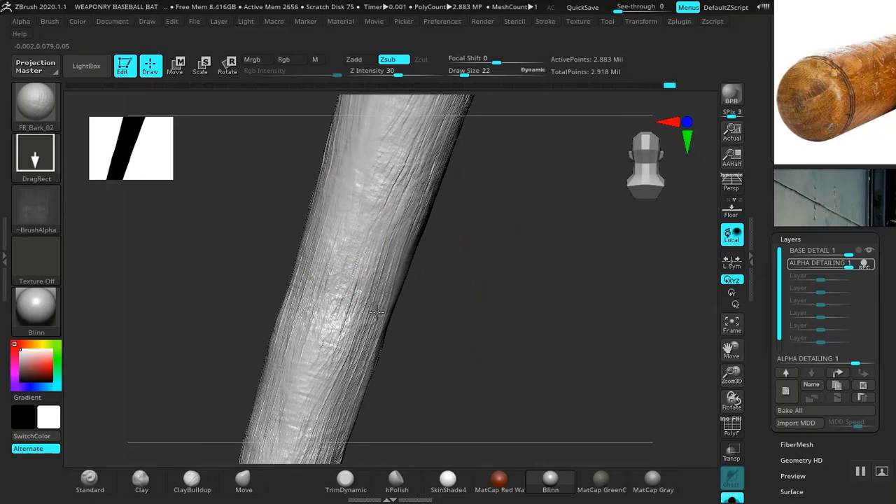
pyautogui.moveTo(406, 308)
pyautogui.mouseDown()
pyautogui.moveTo(532, 146)
pyautogui.moveTo(460, 283)
pyautogui.mouseUp()
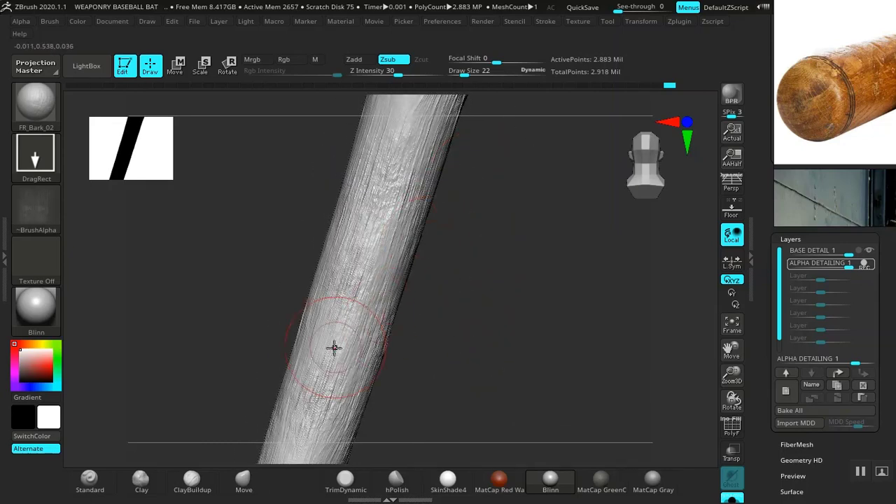
pyautogui.moveTo(415, 352); pyautogui.dragTo(475, 210)
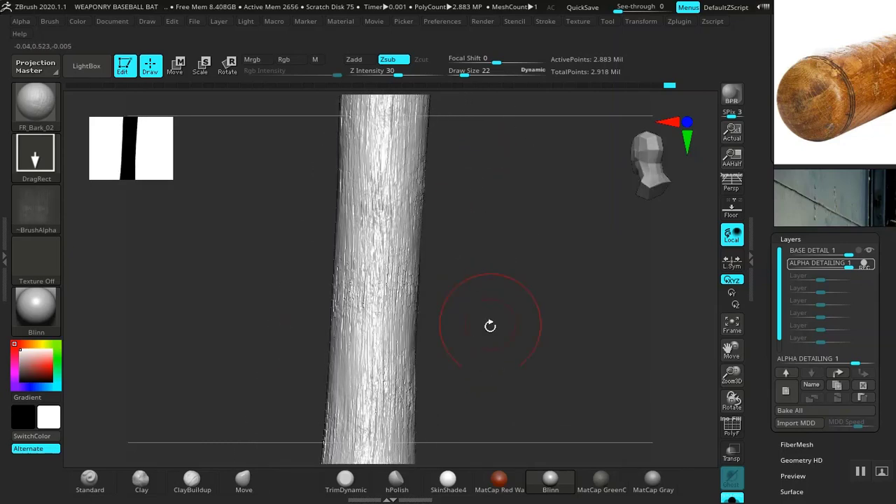
# Step: Stamp FR_Bark_02 detail on the end of the handle and where it flares into the knob
pyautogui.keyDown('alt'); pyautogui.moveTo(490, 326); pyautogui.dragTo(485, 224); pyautogui.keyUp('alt')
pyautogui.moveTo(473, 294); pyautogui.dragTo(514, 97)
pyautogui.keyDown('alt'); pyautogui.moveTo(493, 350); pyautogui.dragTo(544, 85); pyautogui.keyUp('alt')
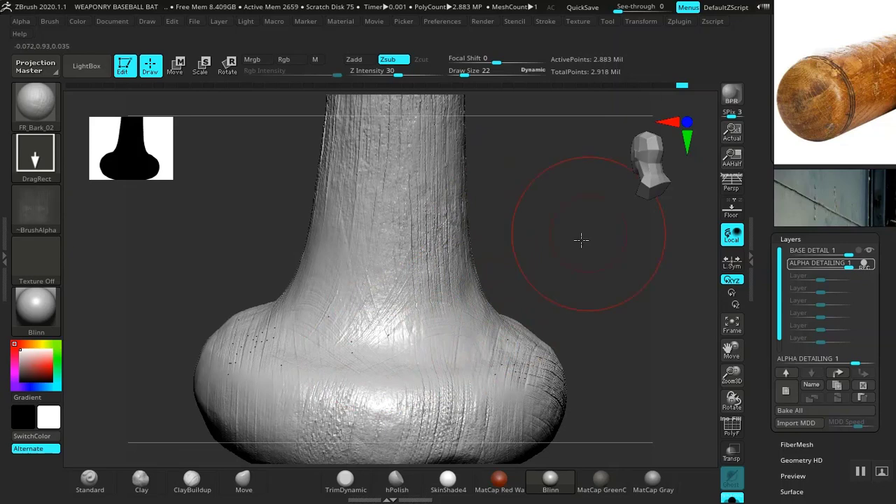
pyautogui.moveTo(581, 236); pyautogui.dragTo(480, 358)
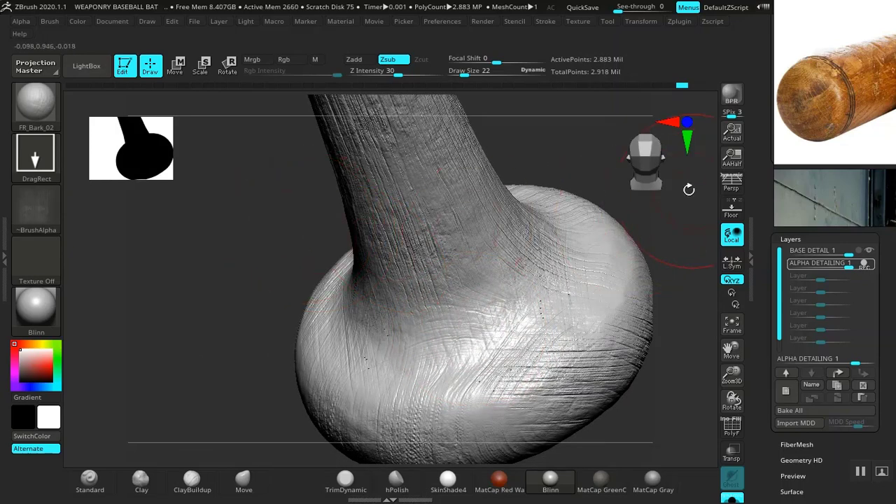
pyautogui.moveTo(680, 252); pyautogui.dragTo(536, 241)
# Step: Place the bat-and-baseball reference image beside the sculpt and zoom in on the wear around its barrel end
pyautogui.moveTo(810, 138); pyautogui.dragTo(623, 201)
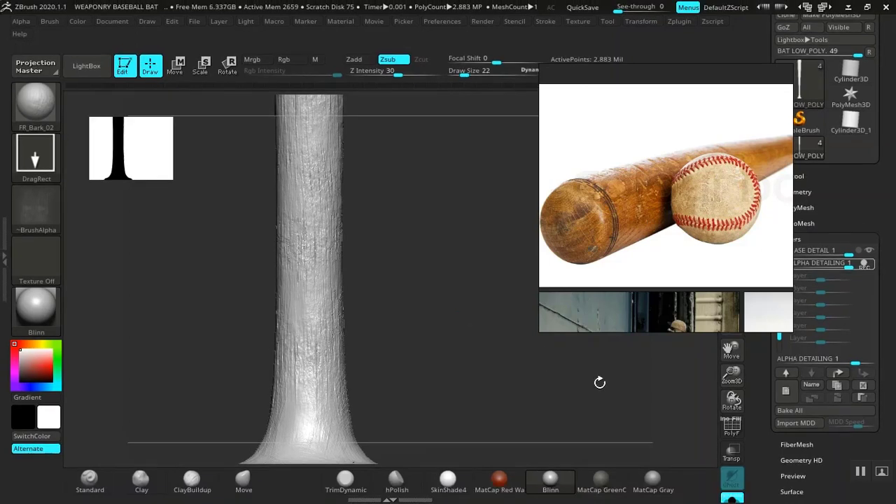
pyautogui.scroll(5, 661, 218)
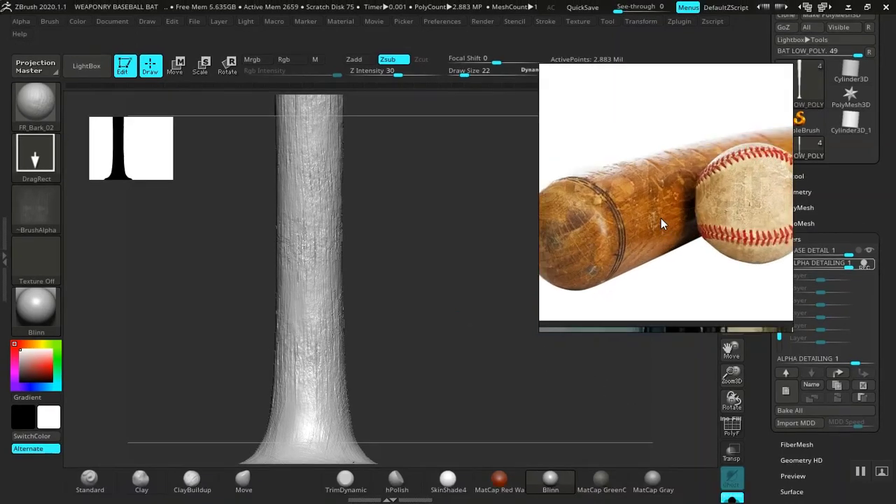
pyautogui.scroll(-2, 679, 220)
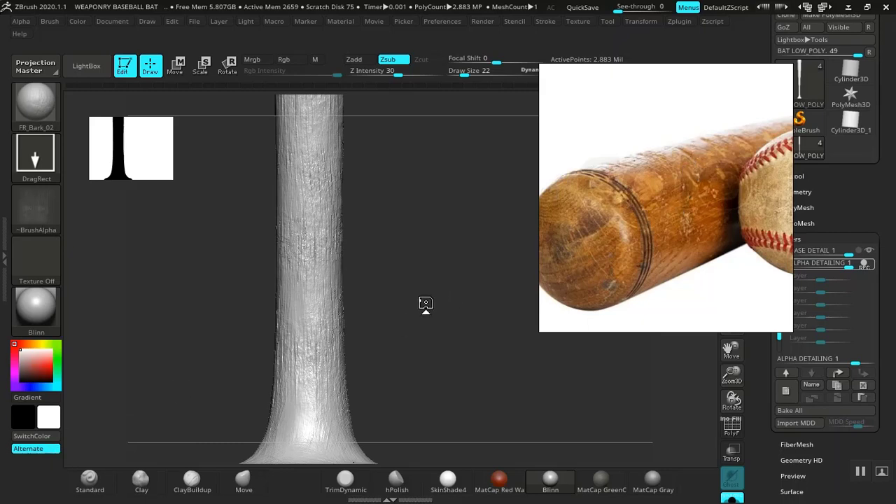
pyautogui.moveTo(634, 289); pyautogui.dragTo(630, 150)
# Step: Add a new sculpt layer above the alpha detailing and name it CHIPS AND CRACKS
pyautogui.scroll(-2, 777, 343)
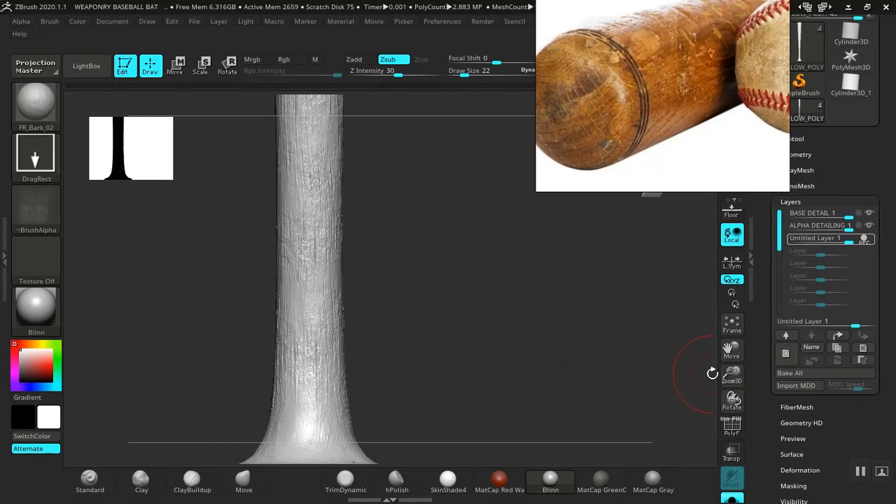
pyautogui.click(812, 347)
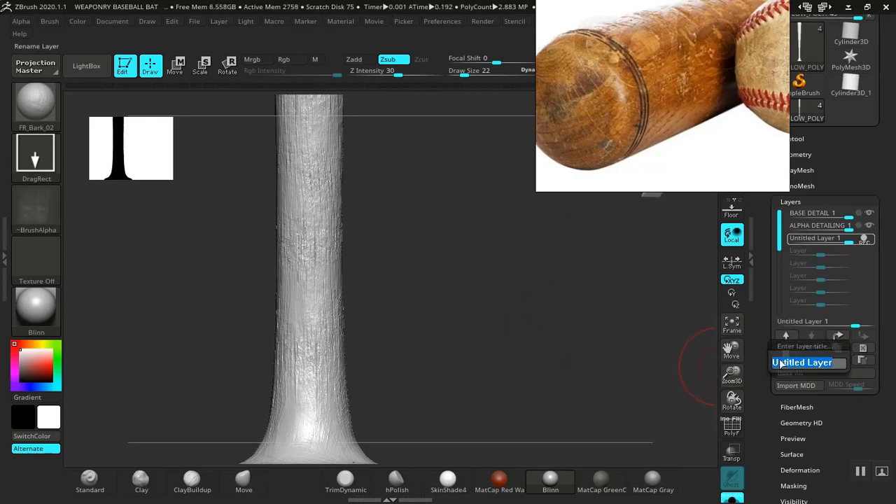
pyautogui.write('CHIPS AND C')
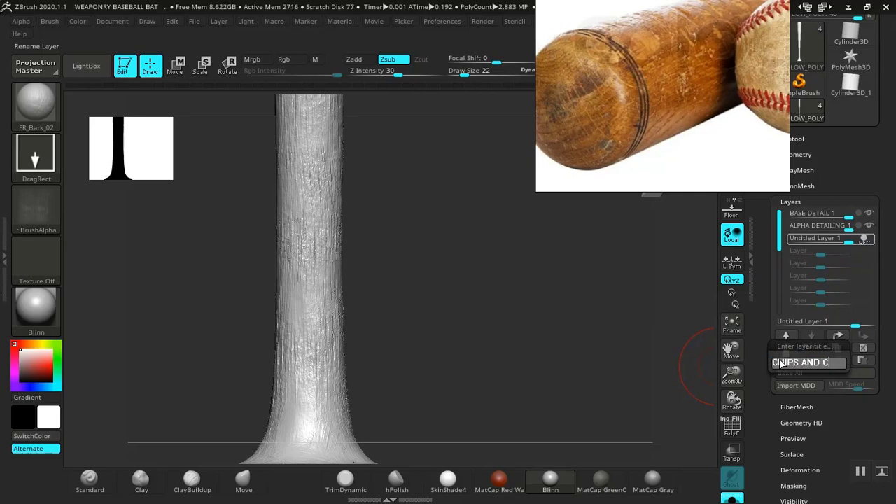
pyautogui.write('RACKS')
pyautogui.press('Return')
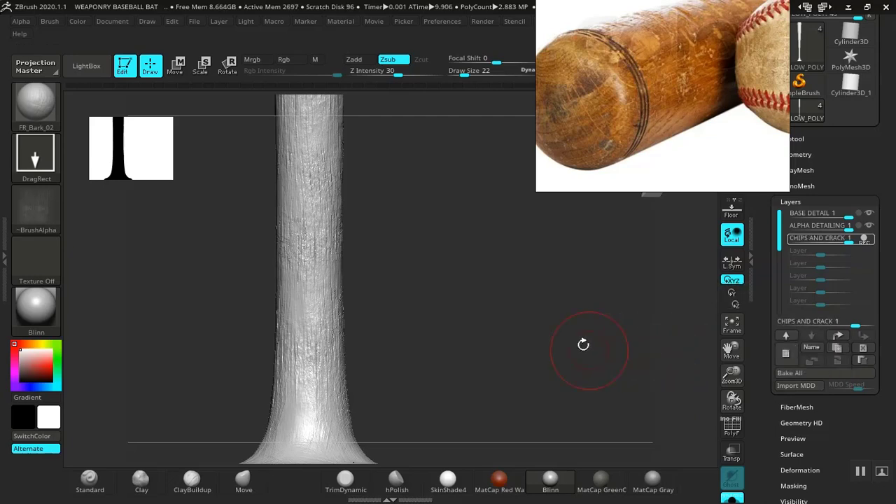
# Step: Load the Orb_Slah_Curve brush from the Orb brush pack folder in the LightBox alpha library
pyautogui.moveTo(461, 290); pyautogui.dragTo(211, 268)
pyautogui.click(93, 71)
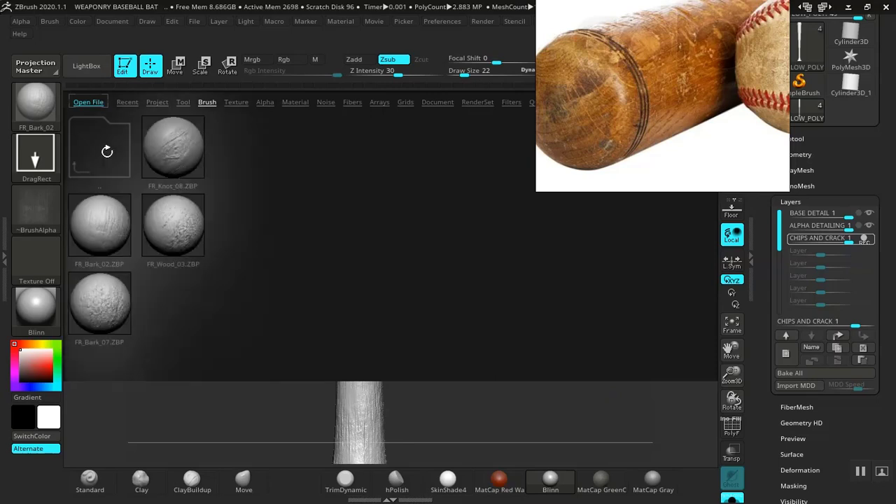
pyautogui.doubleClick(107, 151)
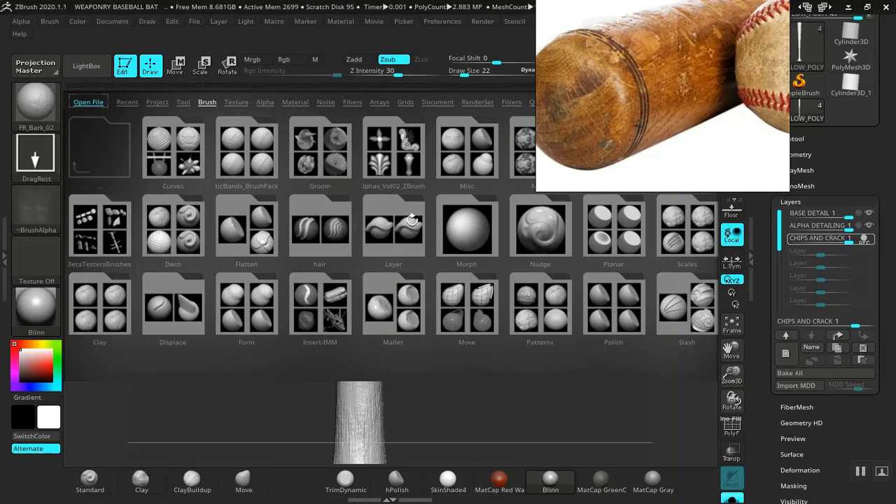
pyautogui.click(514, 246)
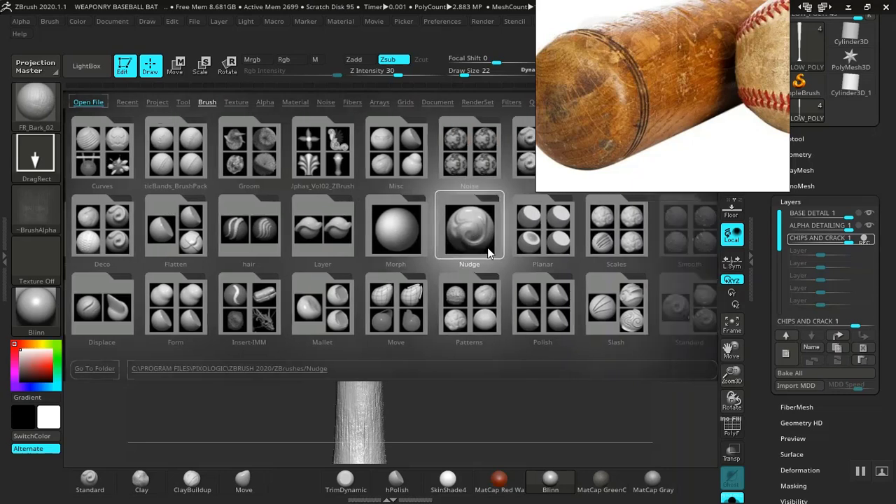
pyautogui.moveTo(489, 247); pyautogui.dragTo(562, 258)
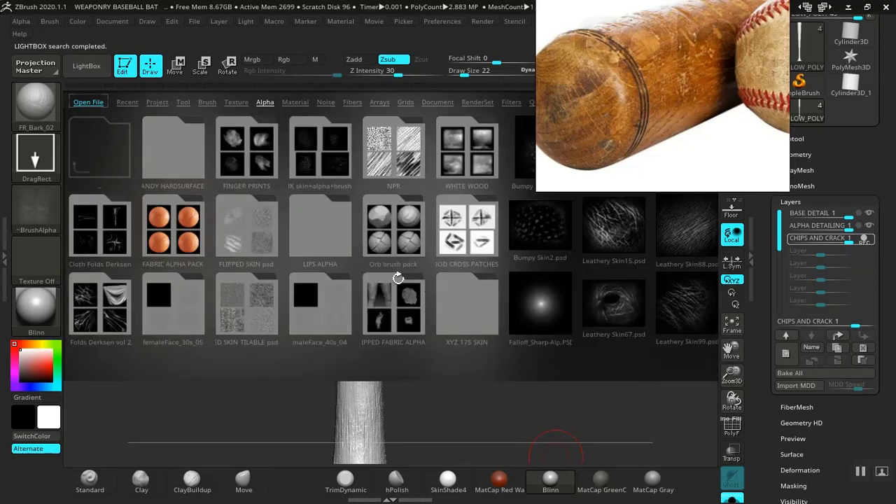
pyautogui.click(397, 230)
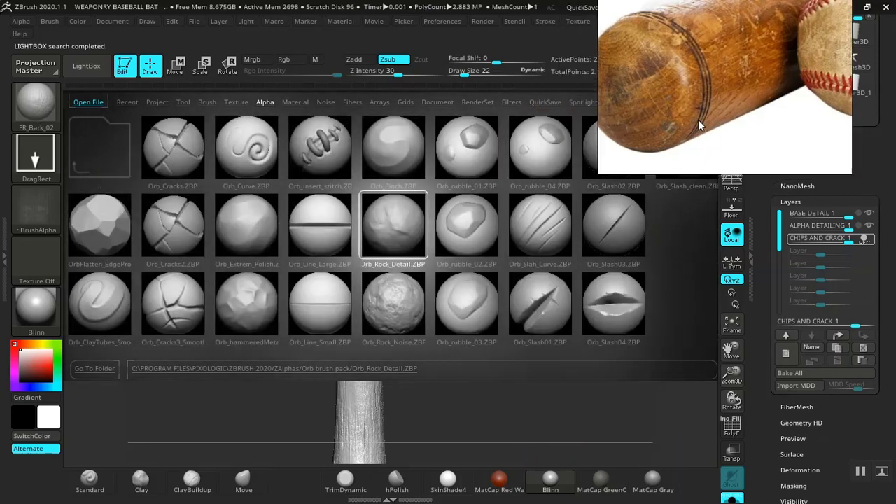
pyautogui.click(319, 238)
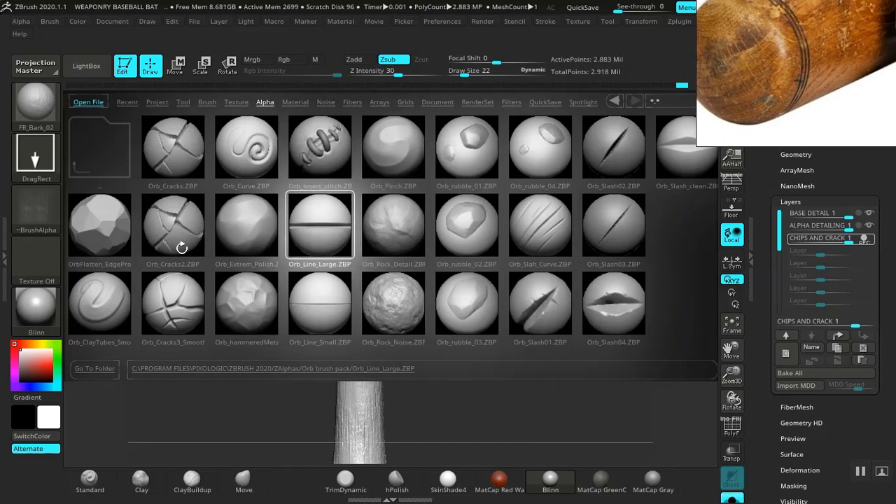
pyautogui.click(213, 245)
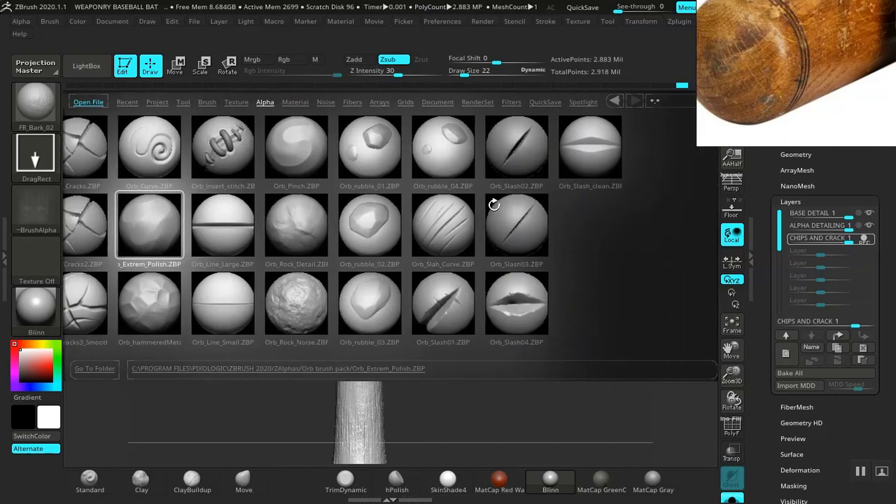
pyautogui.doubleClick(437, 223)
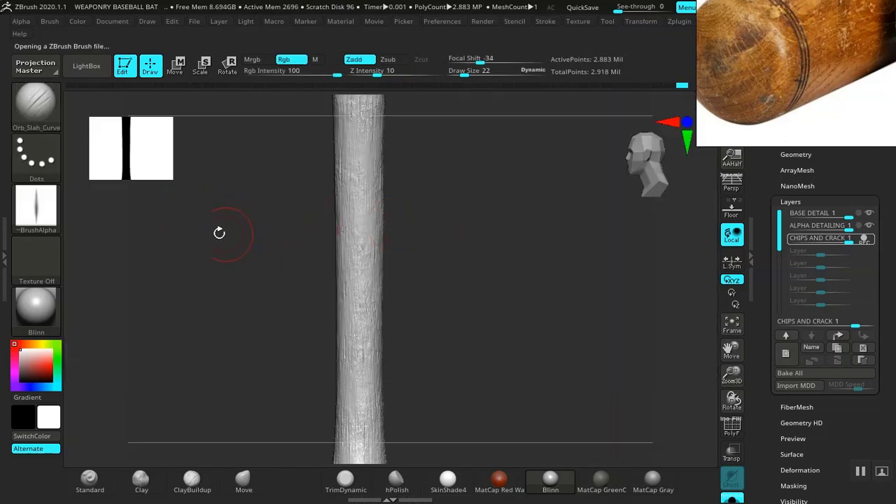
# Step: Carve thin crossing diagonal slashes into the middle of the bat's shaft with the Orb_Slah_Curve brush
pyautogui.moveTo(469, 241); pyautogui.dragTo(364, 285)
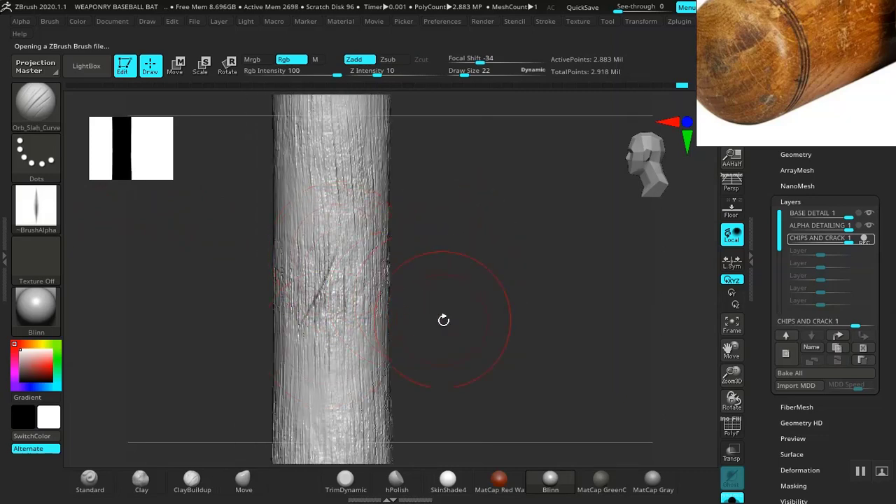
pyautogui.moveTo(444, 320); pyautogui.dragTo(410, 206)
pyautogui.moveTo(518, 230); pyautogui.dragTo(313, 231)
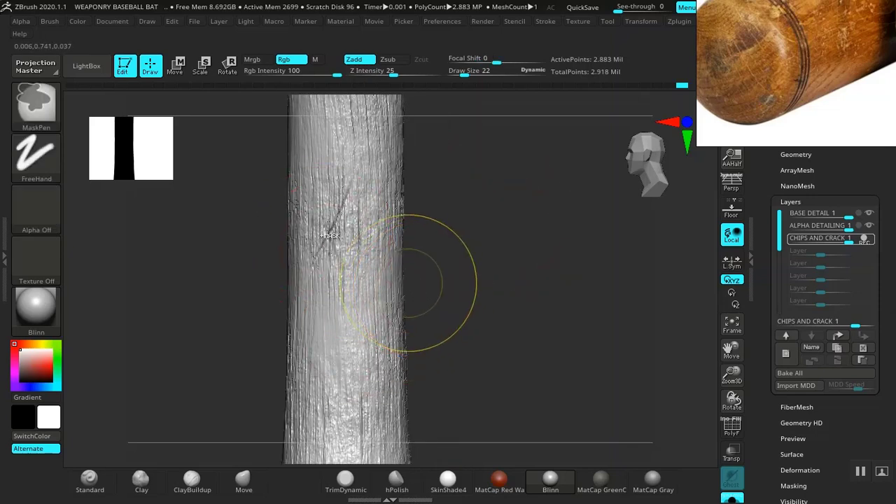
pyautogui.moveTo(320, 200); pyautogui.dragTo(336, 294)
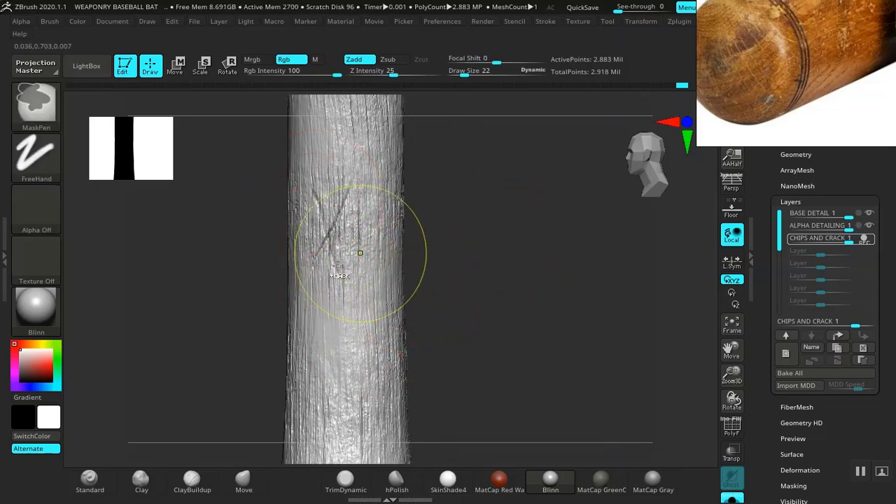
# Step: Carve a long slash across the knob, running around its outer bulge
pyautogui.keyDown('alt'); pyautogui.moveTo(502, 325); pyautogui.dragTo(393, 208); pyautogui.keyUp('alt')
pyautogui.moveTo(426, 339)
pyautogui.keyDown('alt'); pyautogui.mouseDown()
pyautogui.moveTo(434, 210)
pyautogui.moveTo(486, 342)
pyautogui.moveTo(496, 216)
pyautogui.moveTo(525, 276)
pyautogui.moveTo(539, 260)
pyautogui.moveTo(455, 318)
pyautogui.moveTo(378, 394)
pyautogui.mouseUp(); pyautogui.keyUp('alt')
pyautogui.press('ctrl')
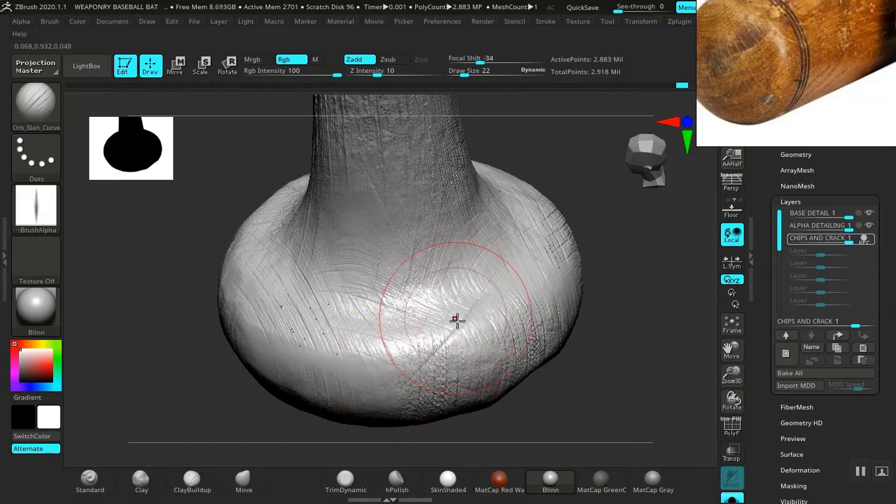
pyautogui.moveTo(456, 334); pyautogui.dragTo(240, 330)
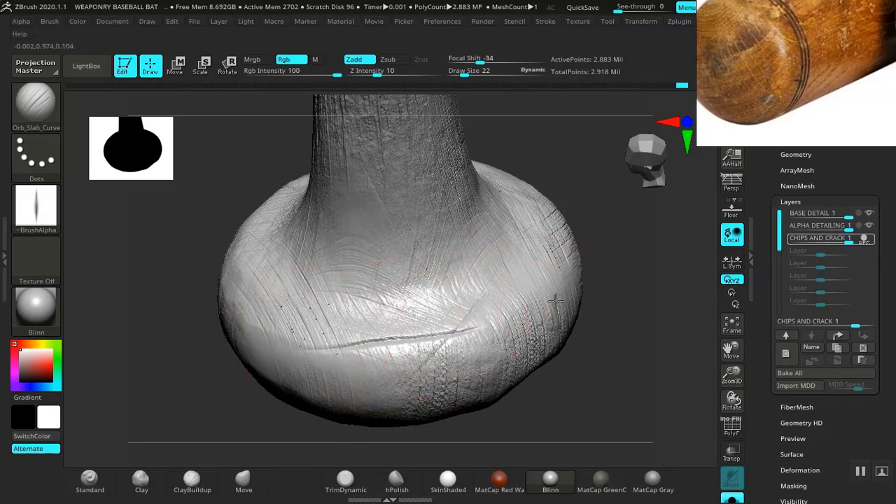
pyautogui.moveTo(586, 280); pyautogui.dragTo(341, 316)
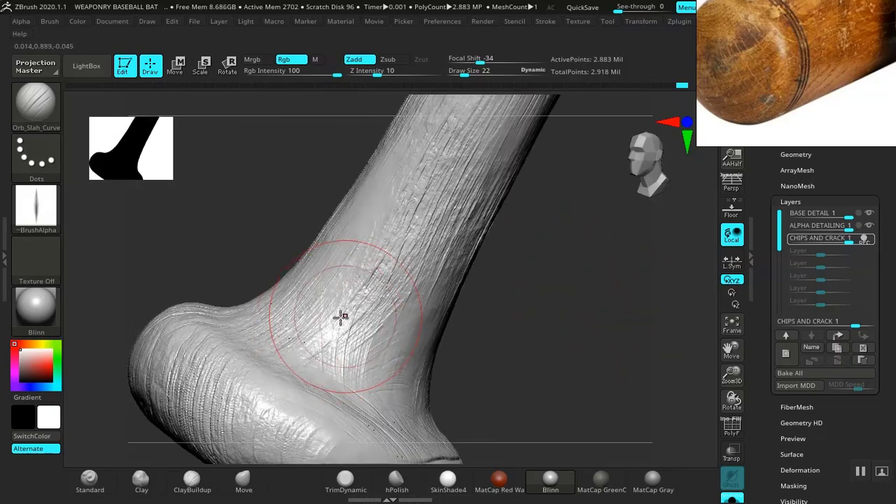
# Step: Try short diagonal slashes on another side of the knob
pyautogui.moveTo(150, 320)
pyautogui.mouseDown()
pyautogui.moveTo(527, 373)
pyautogui.moveTo(526, 346)
pyautogui.mouseUp()
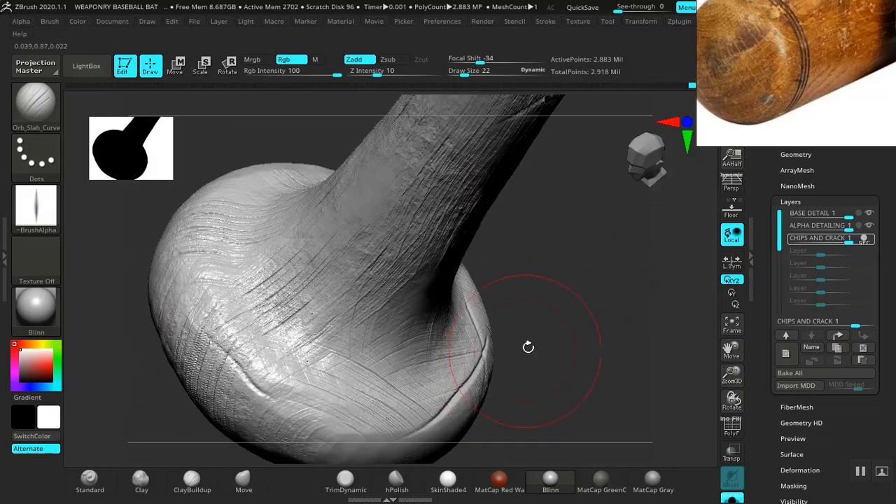
pyautogui.moveTo(282, 369); pyautogui.dragTo(210, 301)
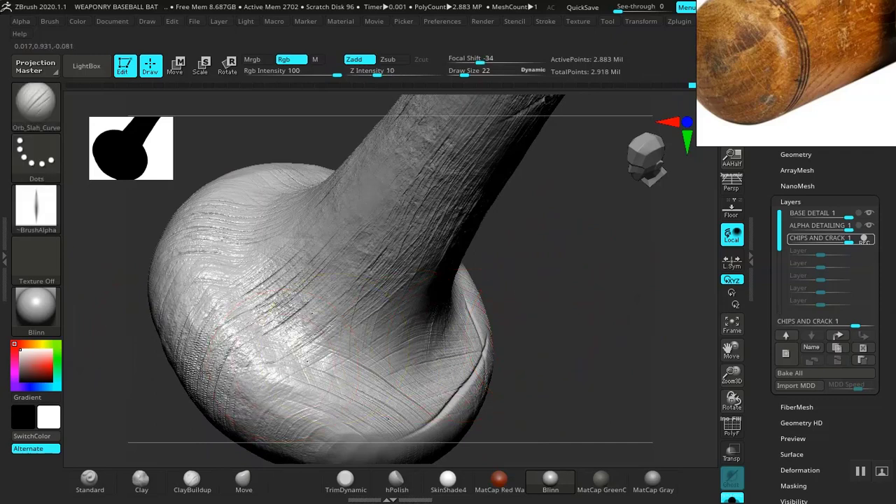
pyautogui.moveTo(246, 336); pyautogui.dragTo(182, 280)
pyautogui.moveTo(162, 321); pyautogui.dragTo(294, 304)
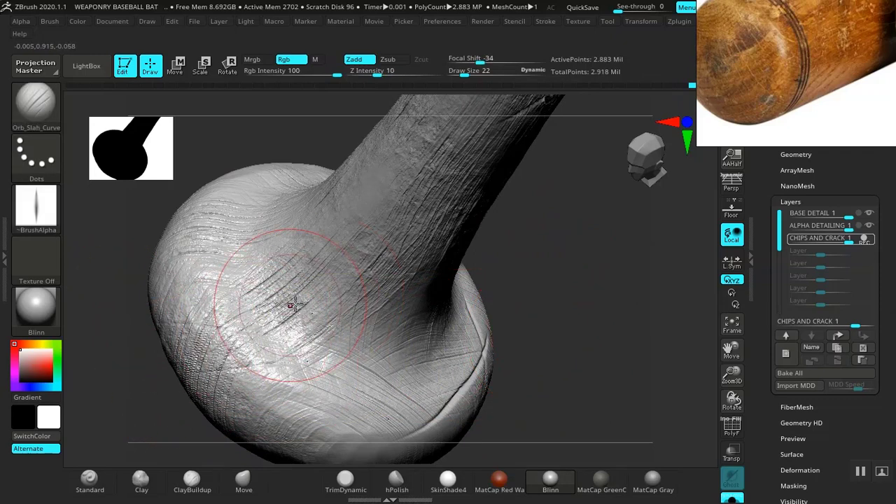
# Step: Carve diagonal slashes across the handle just above the knob, running in different directions
pyautogui.moveTo(524, 356); pyautogui.dragTo(404, 228)
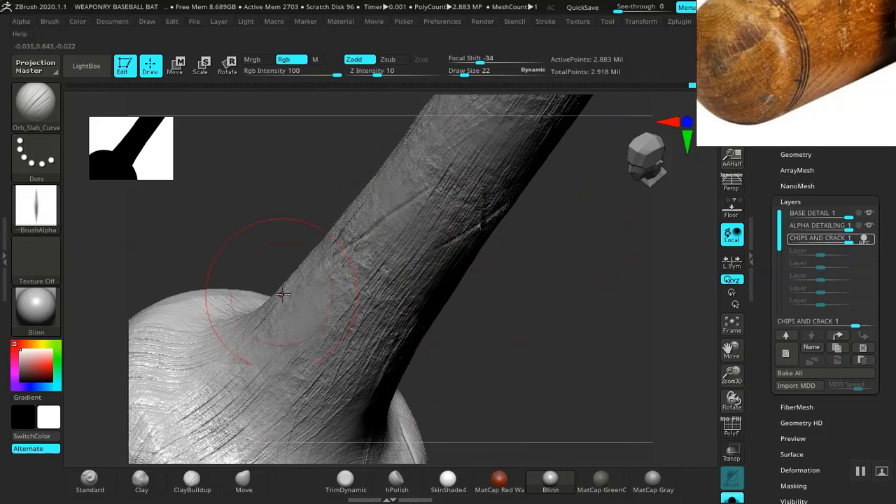
pyautogui.moveTo(535, 265); pyautogui.dragTo(479, 350)
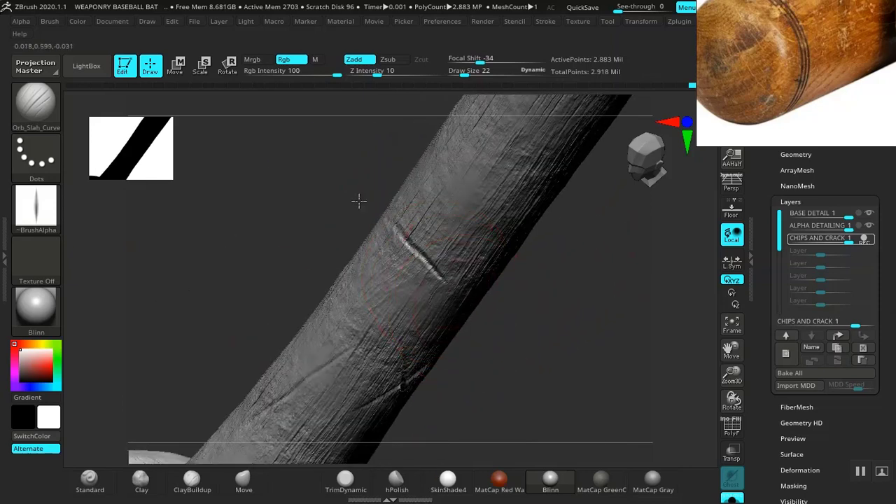
# Step: Carve crossing slashes into the barrel's rounded end cap and extend another one onto the barrel's side
pyautogui.moveTo(571, 328); pyautogui.dragTo(516, 316)
pyautogui.moveTo(596, 271)
pyautogui.mouseDown()
pyautogui.moveTo(570, 316)
pyautogui.moveTo(480, 303)
pyautogui.moveTo(430, 261)
pyautogui.moveTo(394, 252)
pyautogui.mouseUp()
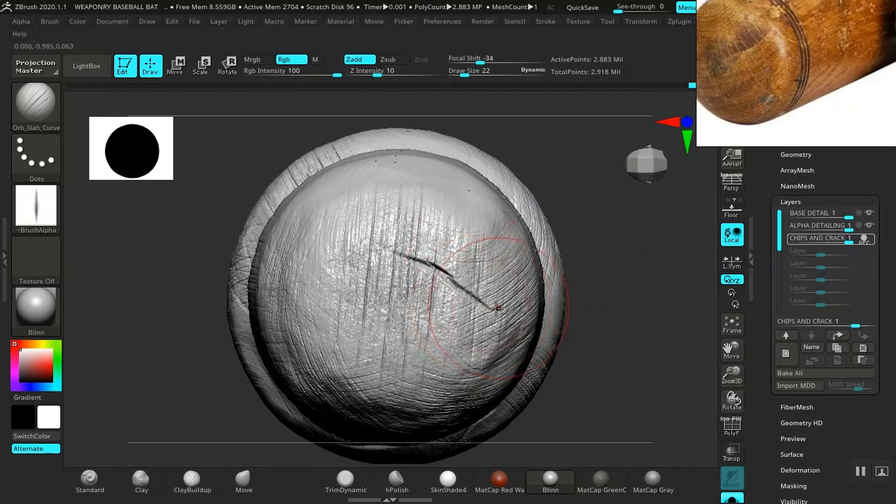
pyautogui.moveTo(327, 246); pyautogui.dragTo(388, 264)
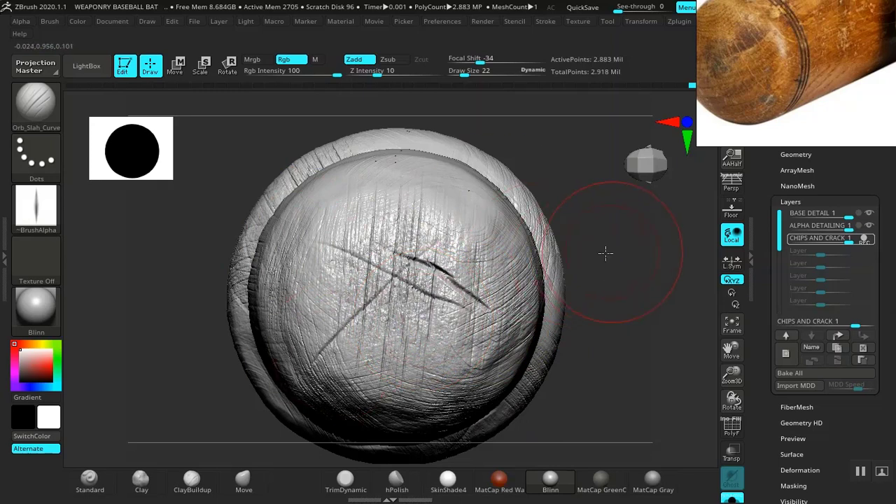
pyautogui.moveTo(604, 254); pyautogui.dragTo(466, 305)
pyautogui.moveTo(297, 330); pyautogui.dragTo(278, 283)
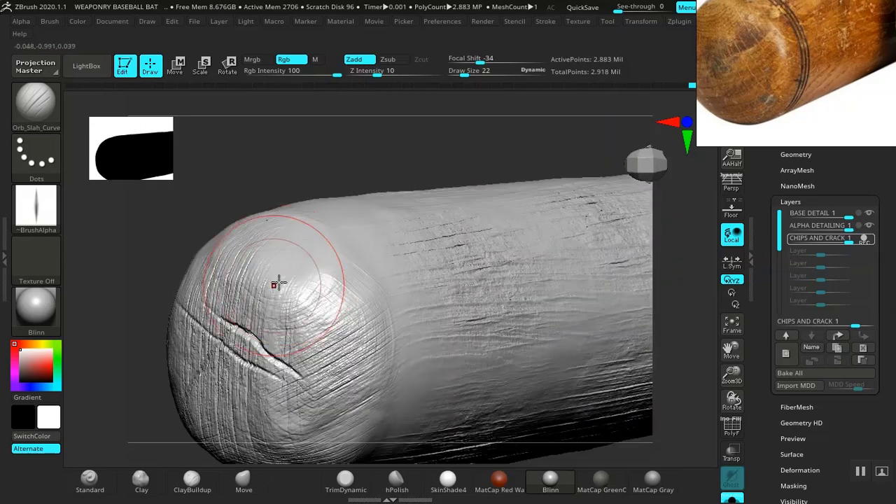
pyautogui.moveTo(396, 154); pyautogui.dragTo(441, 262)
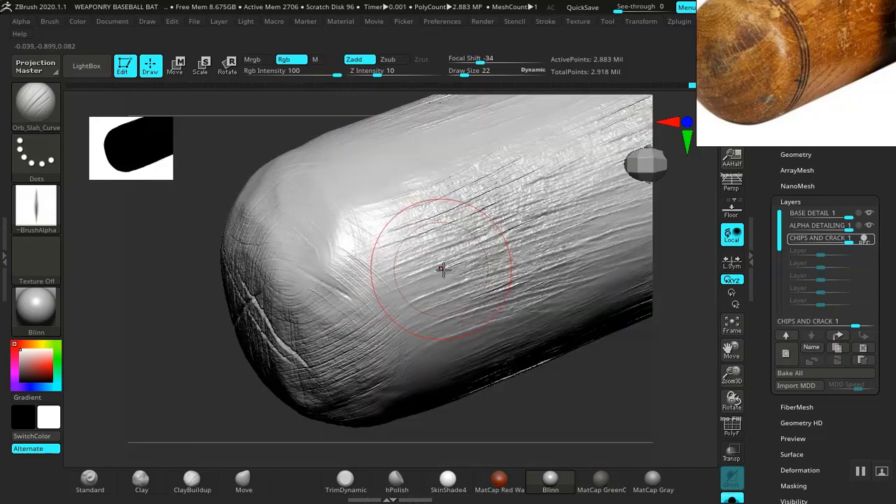
# Step: Load the Orb_Cracks2 brush from the Orb brush pack and try it on the barrel end
pyautogui.click(87, 66)
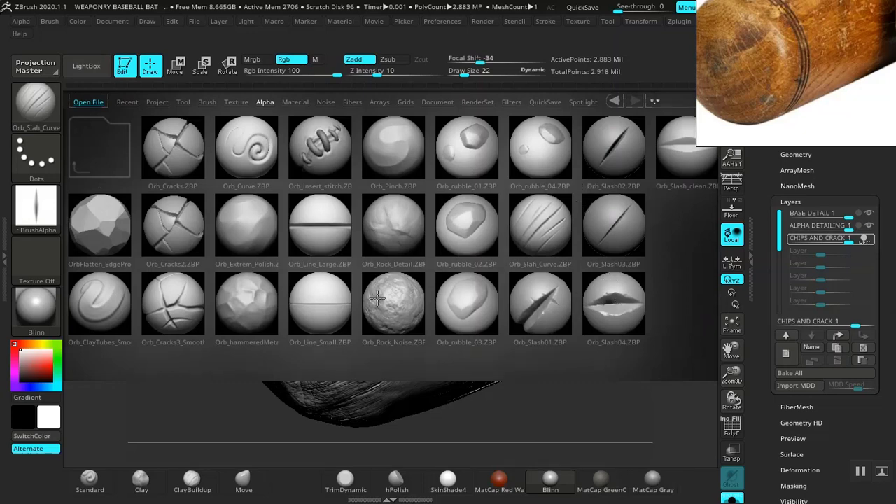
pyautogui.doubleClick(173, 224)
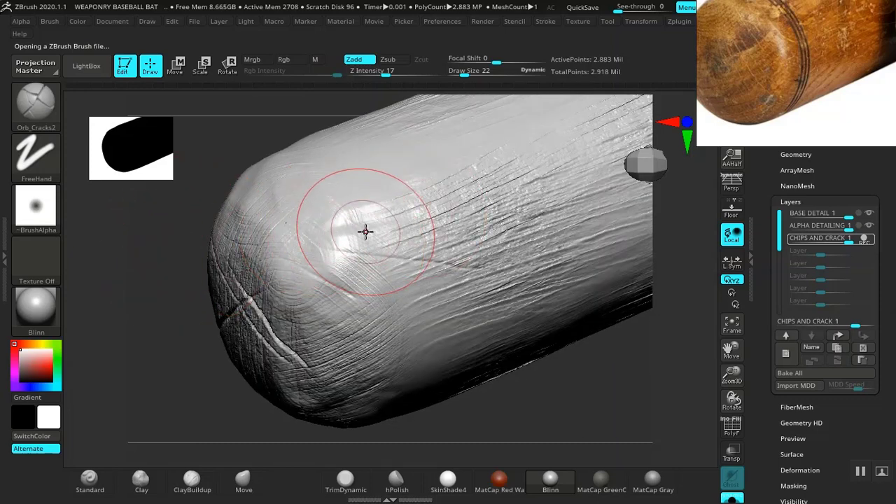
pyautogui.press('ctrl')
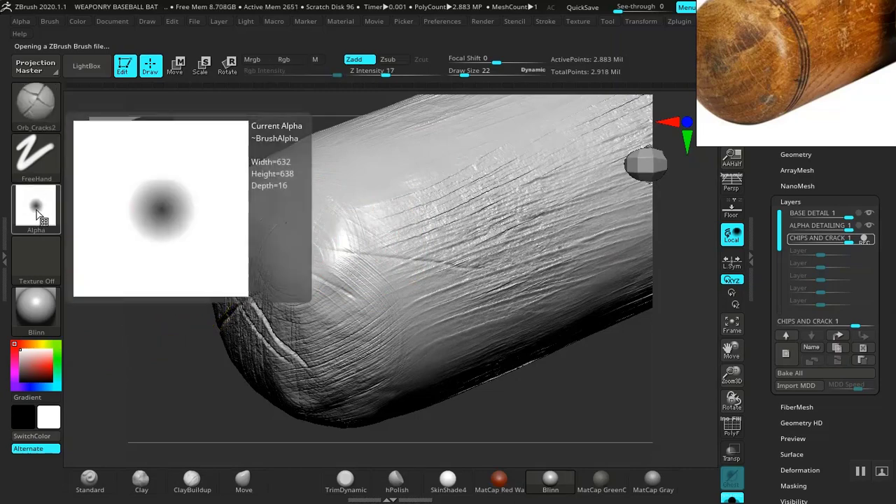
# Step: Load the Orb_Slash01 brush from the Orb brush pack folder
pyautogui.click(38, 210)
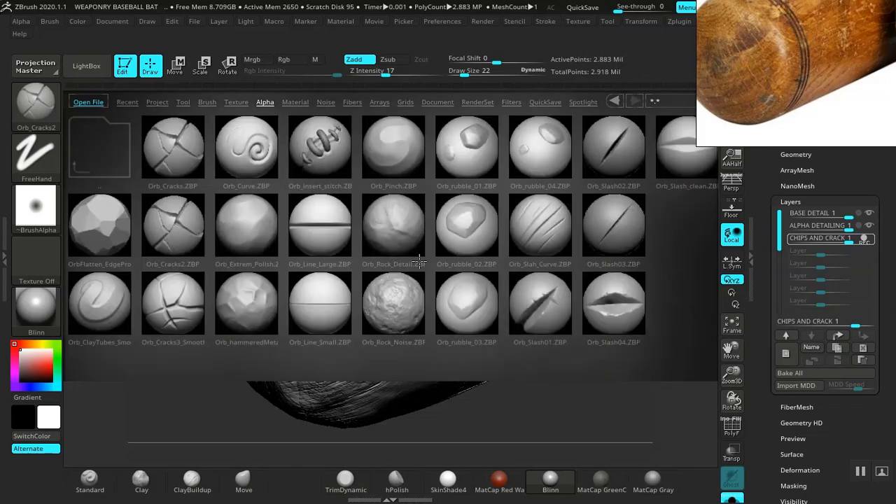
pyautogui.click(378, 227)
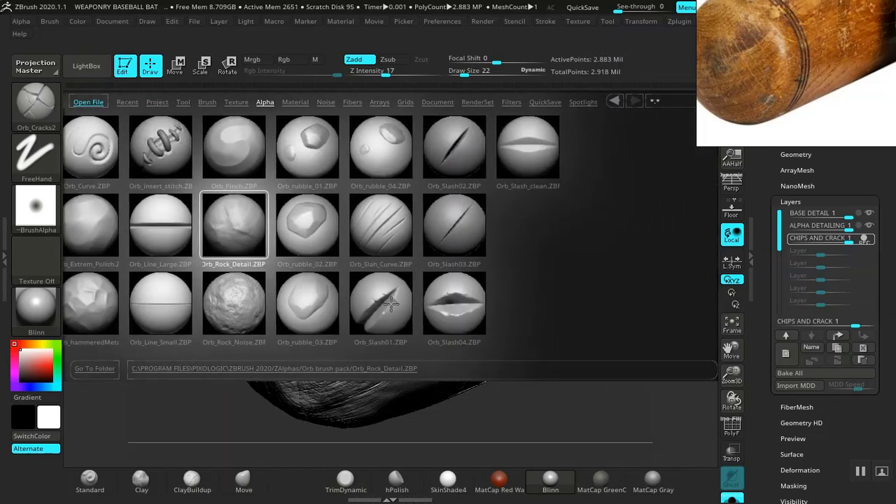
pyautogui.doubleClick(381, 301)
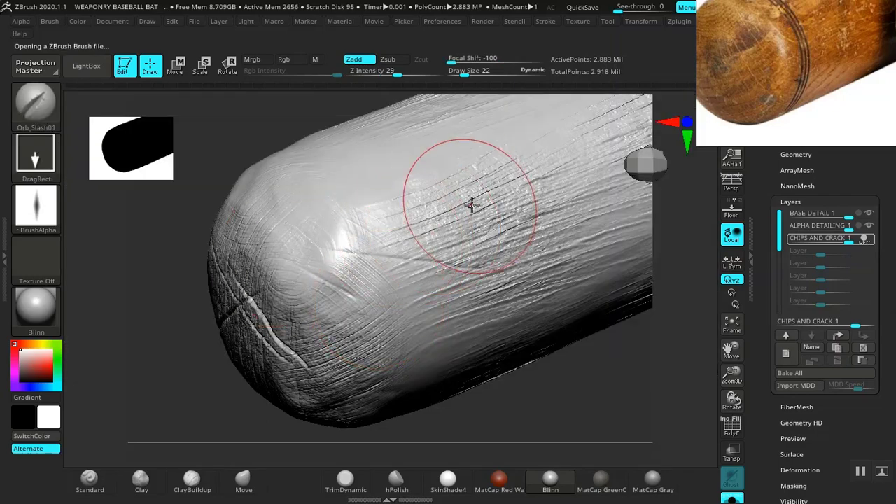
# Step: Stamp a short slash on the barrel's side near its rounded end
pyautogui.moveTo(245, 296); pyautogui.dragTo(179, 350)
pyautogui.moveTo(242, 309); pyautogui.dragTo(254, 317)
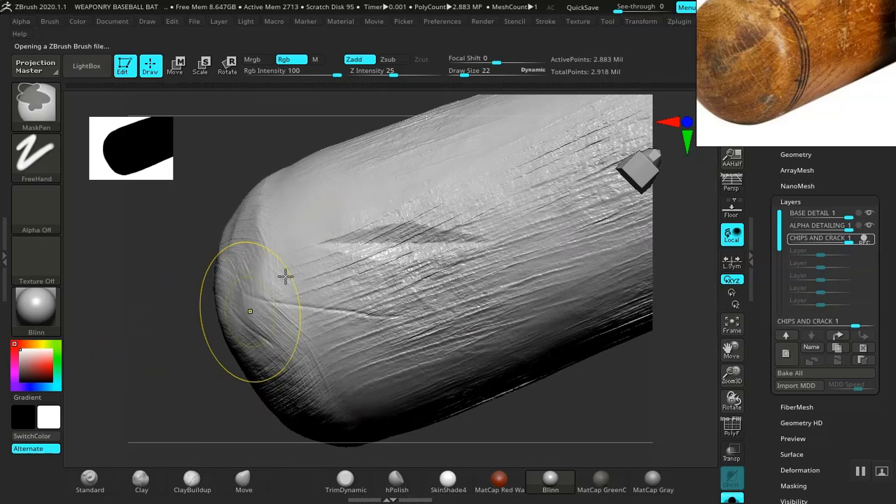
pyautogui.moveTo(327, 217); pyautogui.dragTo(345, 236)
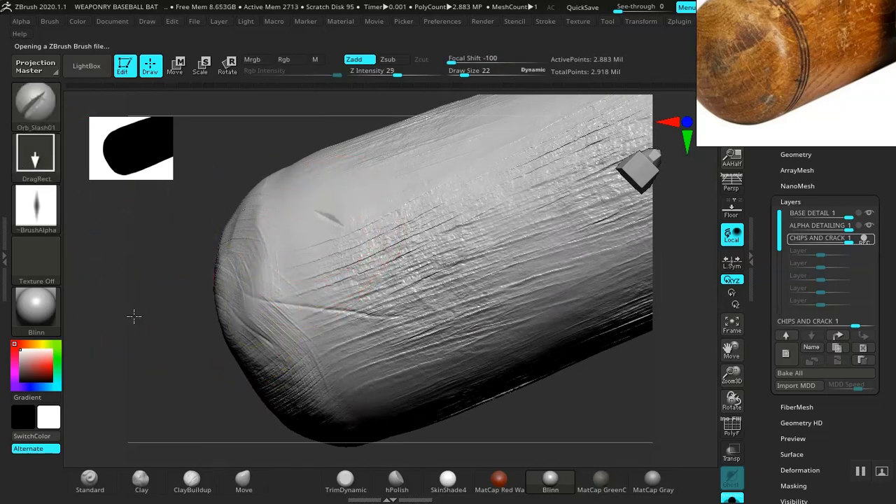
# Step: Stamp a diagonal Orb_Slash01 slash on the rounded rim of the knob
pyautogui.moveTo(134, 314); pyautogui.dragTo(432, 387)
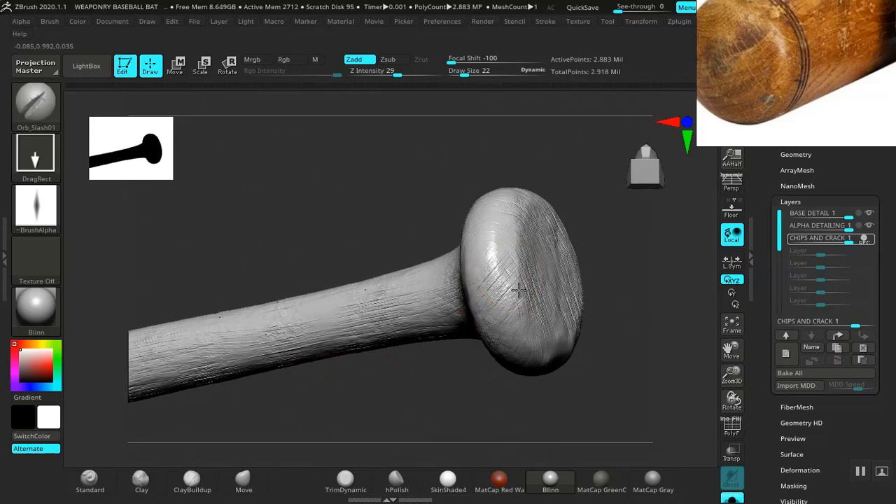
pyautogui.moveTo(603, 290); pyautogui.dragTo(524, 296)
pyautogui.moveTo(276, 203); pyautogui.dragTo(536, 283)
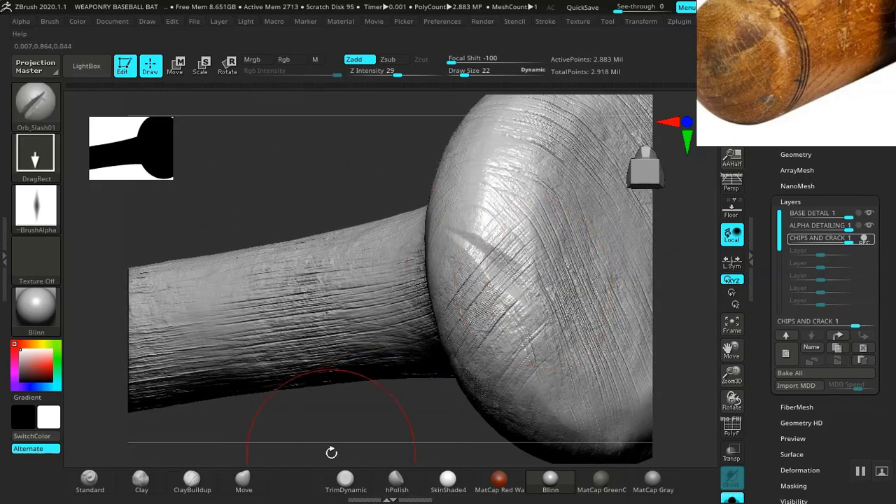
pyautogui.click(346, 481)
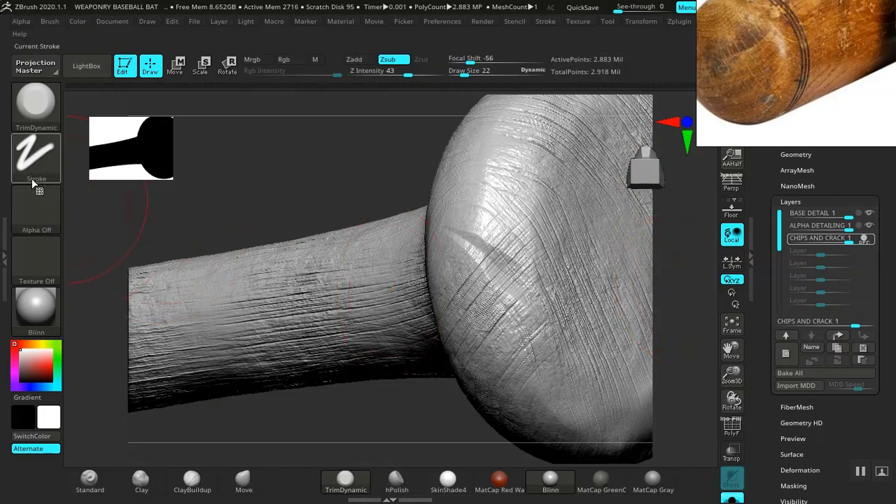
pyautogui.click(87, 483)
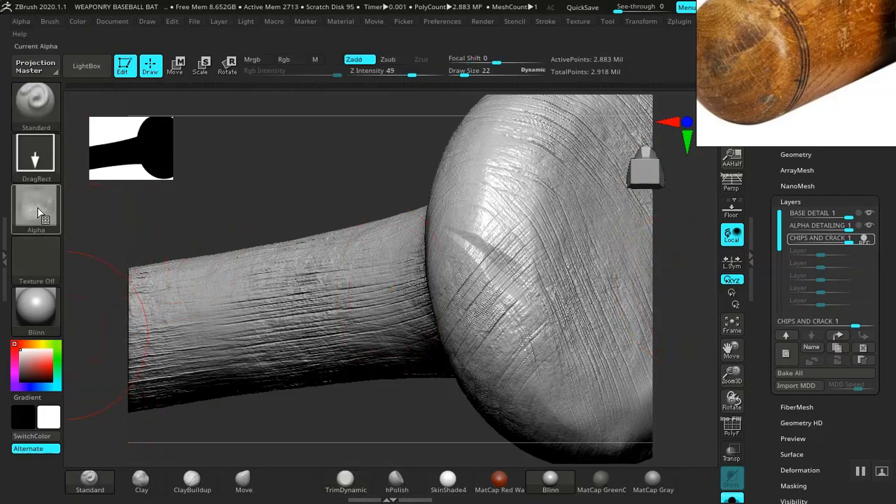
pyautogui.moveTo(244, 145); pyautogui.dragTo(301, 148)
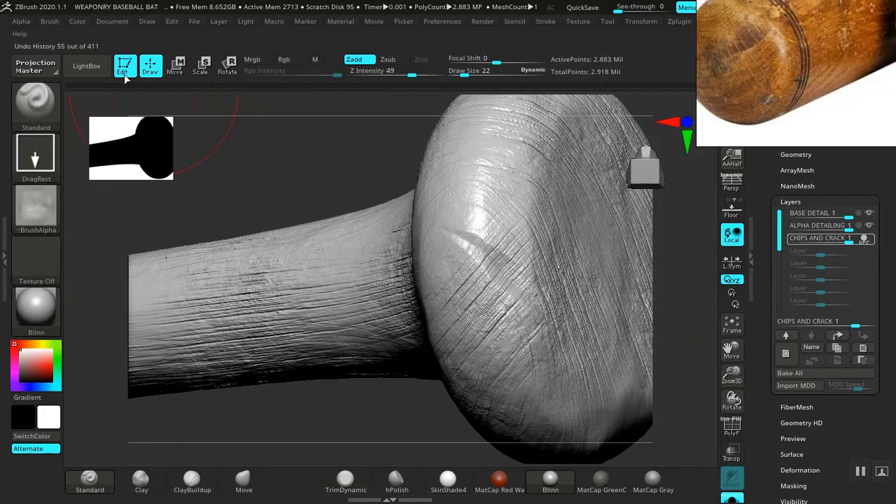
# Step: Reload the Orb_Slah_Curve brush from the Orb brush pack and reduce its draw size to 9
pyautogui.click(86, 66)
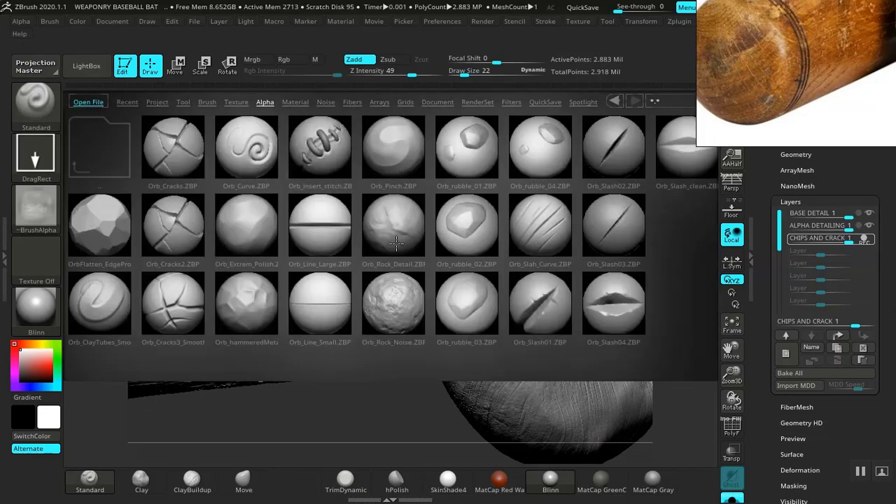
pyautogui.doubleClick(550, 228)
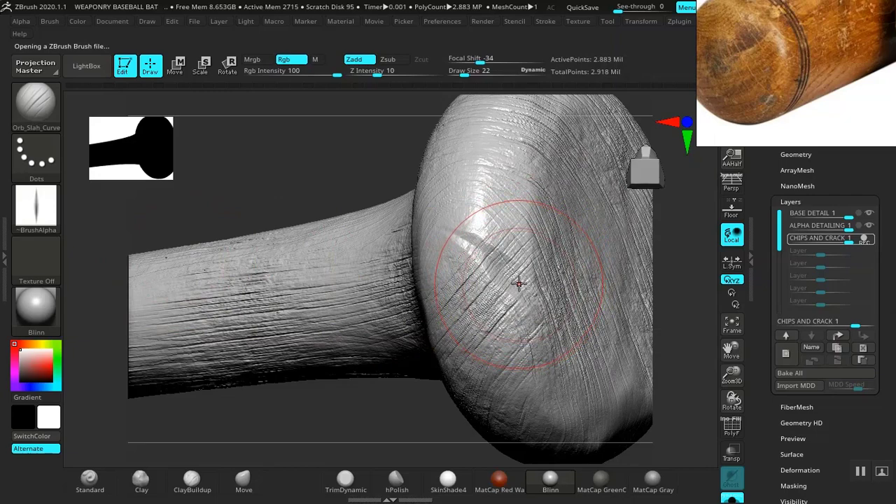
pyautogui.press('[')
# Step: Sharpen and lengthen both ends of the stamped slash on the knob's rim with fine slash strokes
pyautogui.moveTo(358, 411); pyautogui.dragTo(448, 378)
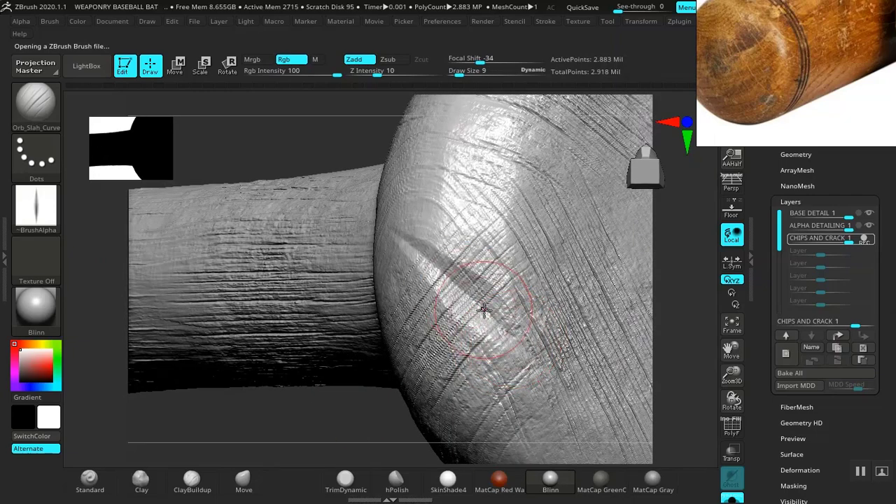
pyautogui.keyDown('alt'); pyautogui.moveTo(347, 397); pyautogui.dragTo(436, 343); pyautogui.keyUp('alt')
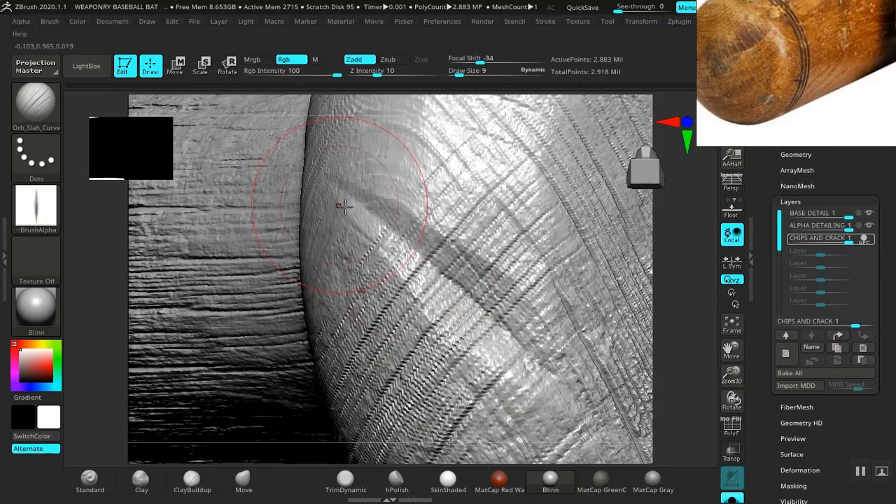
pyautogui.moveTo(401, 207); pyautogui.dragTo(435, 249)
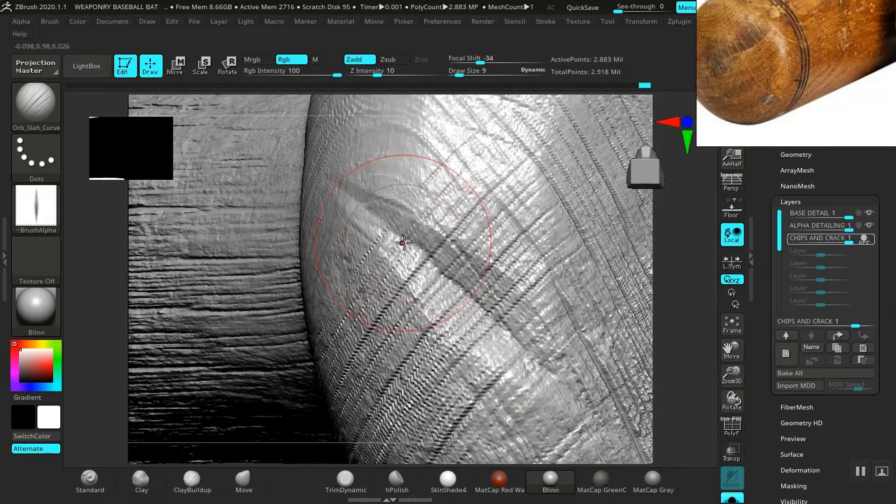
pyautogui.moveTo(490, 308); pyautogui.dragTo(533, 350)
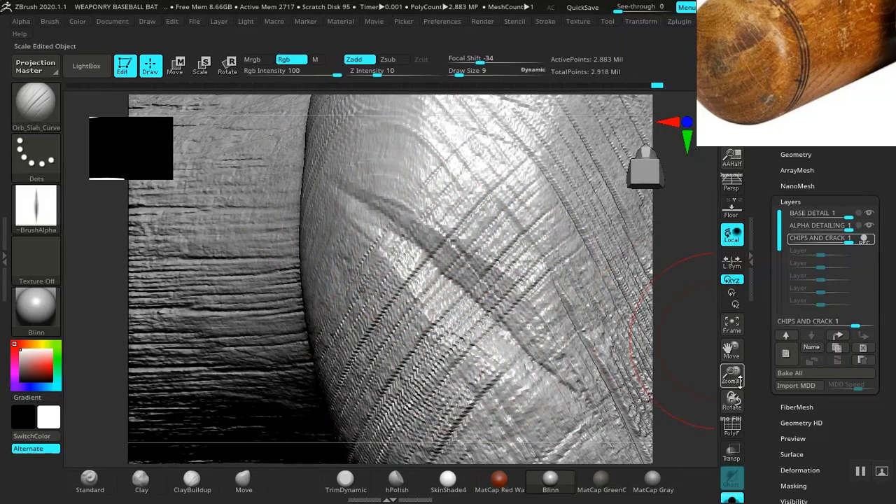
pyautogui.moveTo(732, 375); pyautogui.dragTo(604, 284)
pyautogui.moveTo(434, 230); pyautogui.dragTo(189, 273)
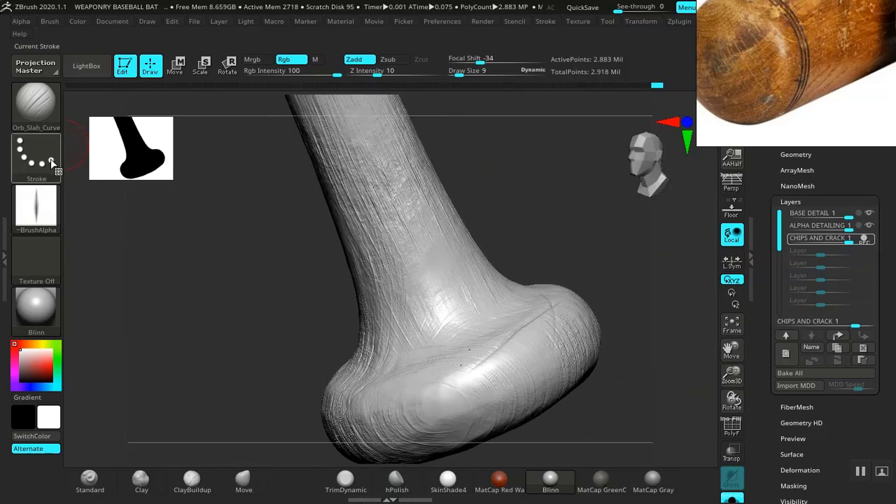
# Step: Try the Orb_Slash01 and Orb_Slash04 stamp brushes for extra slashes on the knob's rim
pyautogui.click(86, 66)
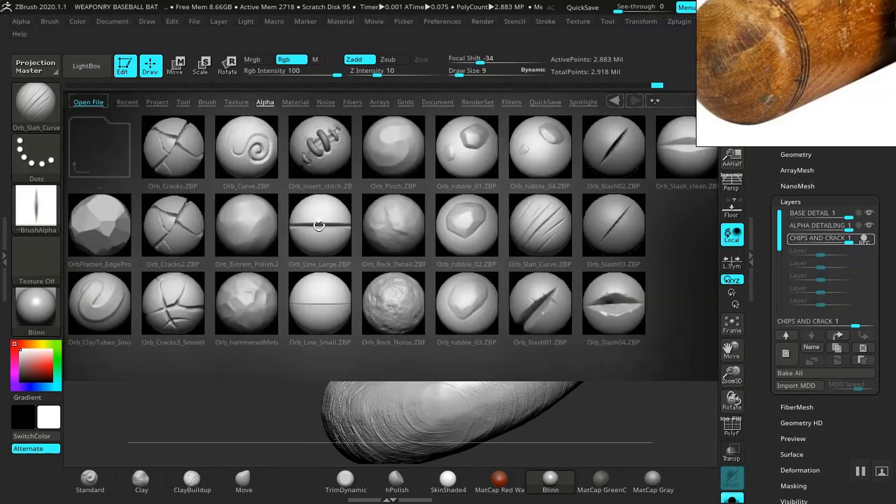
pyautogui.doubleClick(554, 306)
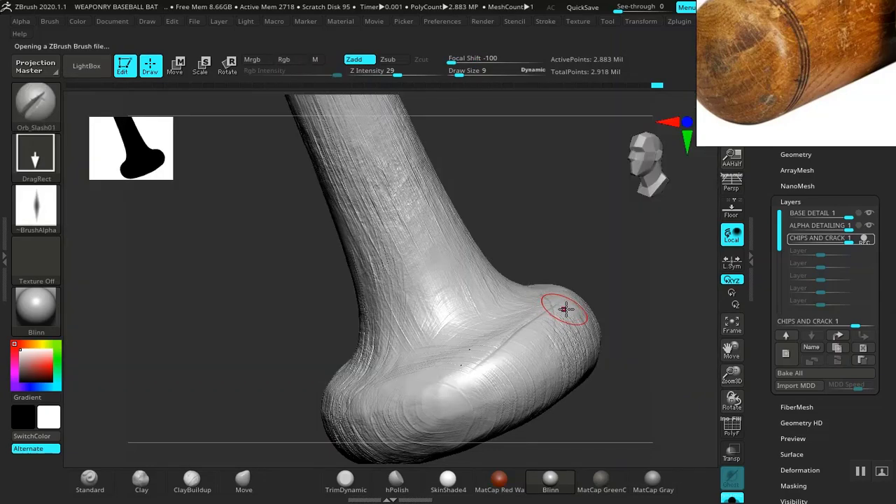
pyautogui.moveTo(566, 310)
pyautogui.mouseDown()
pyautogui.moveTo(626, 296)
pyautogui.moveTo(460, 300)
pyautogui.moveTo(297, 288)
pyautogui.moveTo(540, 214)
pyautogui.moveTo(418, 254)
pyautogui.mouseUp()
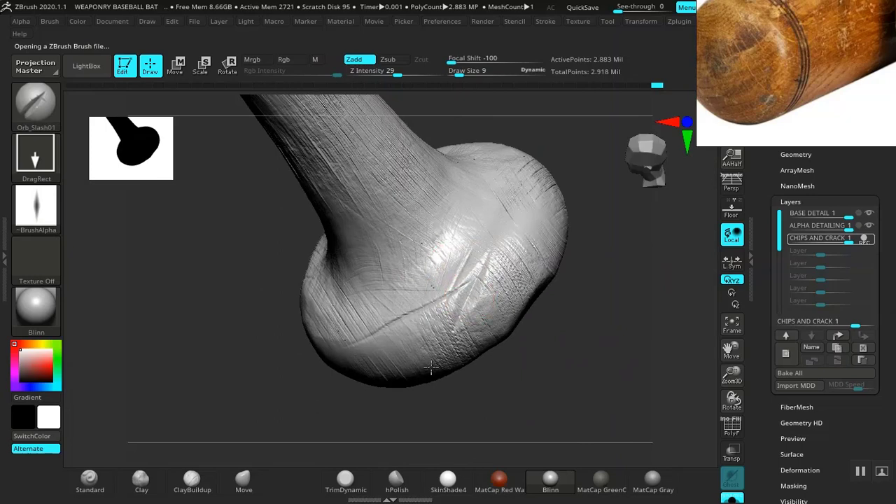
pyautogui.moveTo(597, 320)
pyautogui.mouseDown()
pyautogui.moveTo(540, 374)
pyautogui.moveTo(149, 120)
pyautogui.mouseUp()
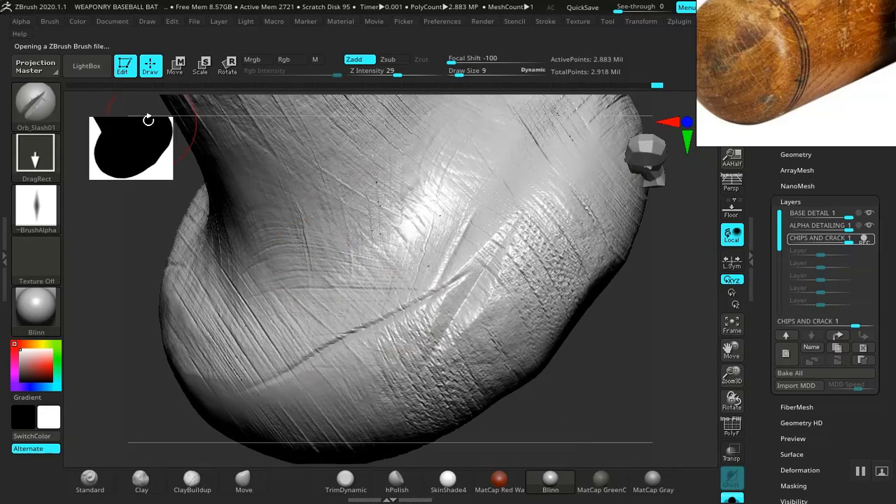
pyautogui.click(84, 70)
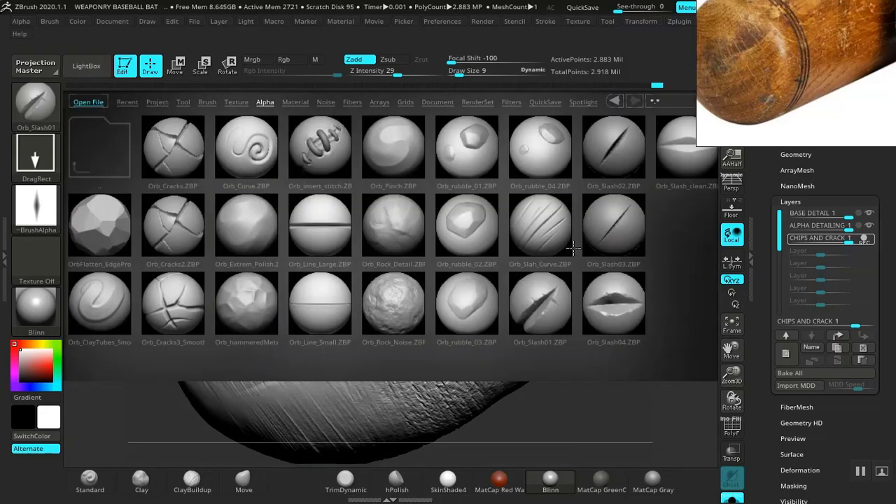
pyautogui.doubleClick(610, 297)
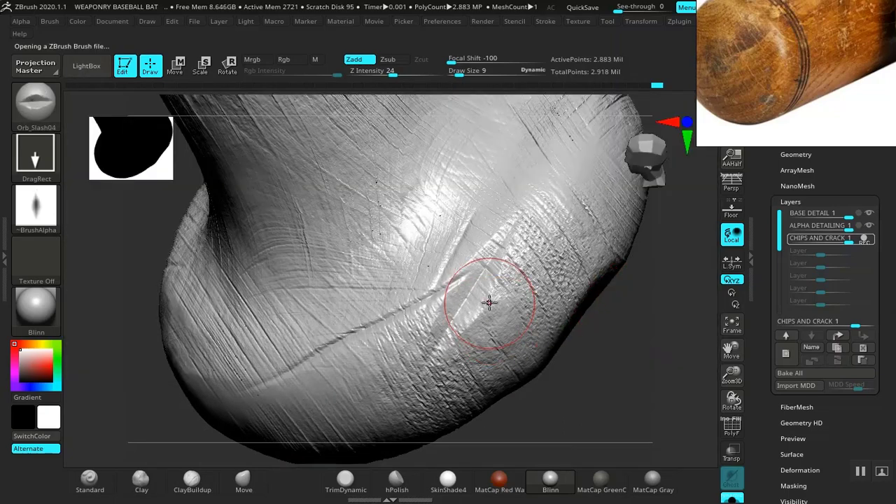
pyautogui.moveTo(474, 301)
pyautogui.mouseDown()
pyautogui.moveTo(464, 310)
pyautogui.moveTo(466, 250)
pyautogui.mouseUp()
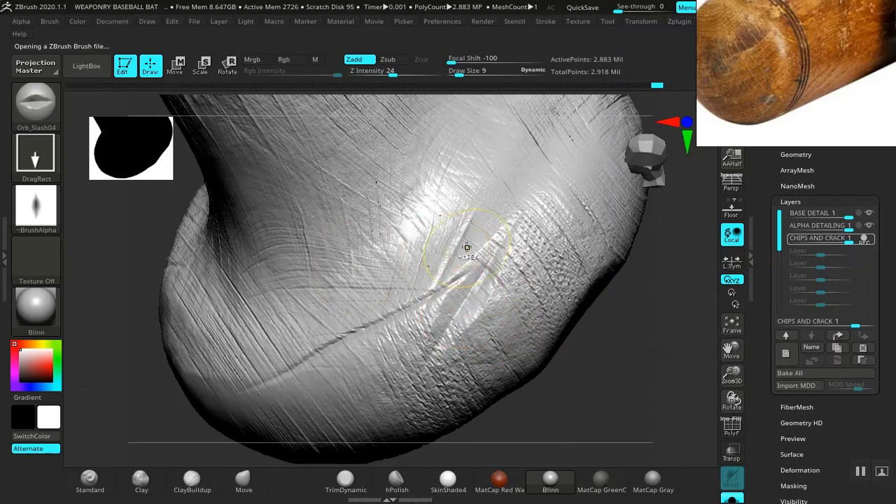
pyautogui.press('shift')
# Step: Reload the Orb_Slah_Curve brush, enlarge its draw size to 22 and carve a slash across the handle just above the knob
pyautogui.click(89, 66)
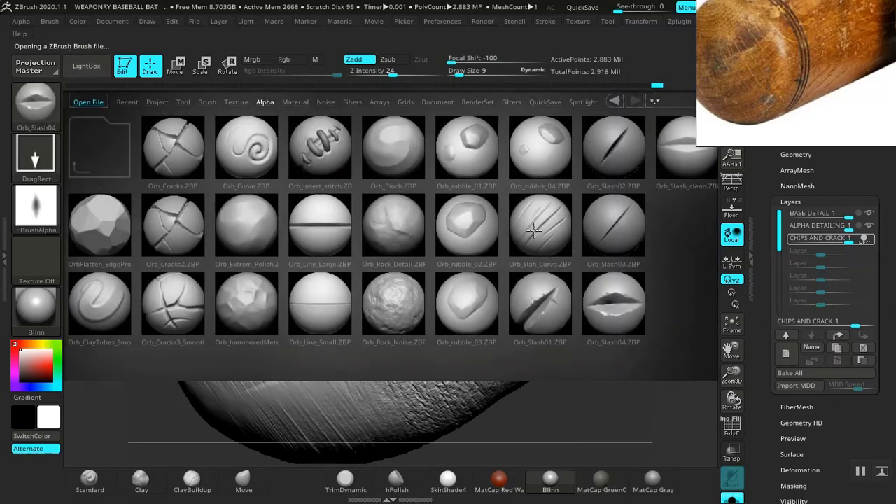
pyautogui.hscroll(1, 535, 230)
pyautogui.doubleClick(530, 234)
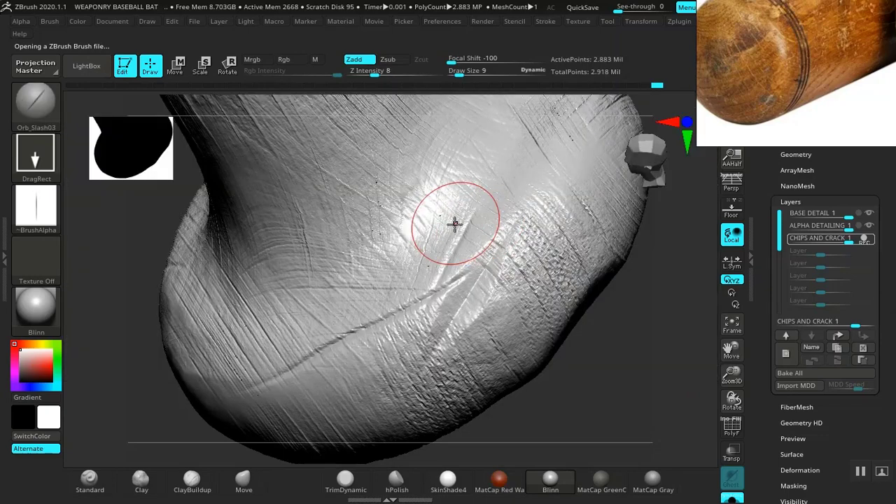
pyautogui.click(84, 66)
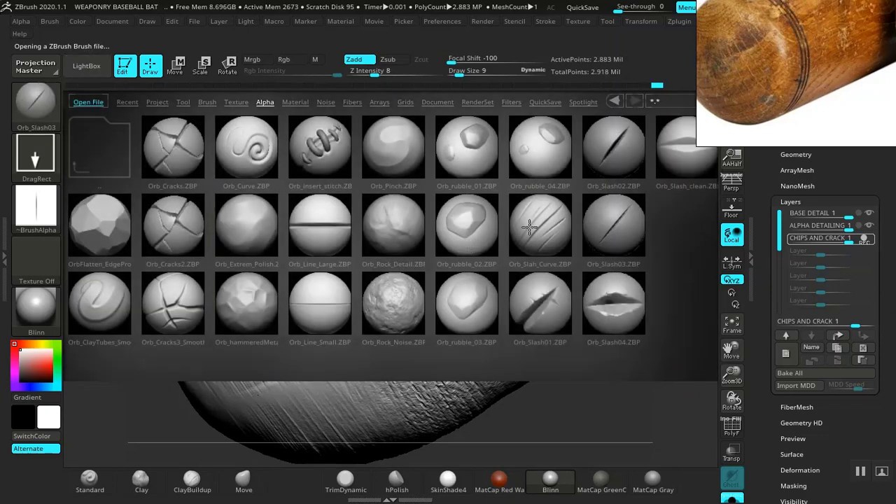
pyautogui.doubleClick(530, 227)
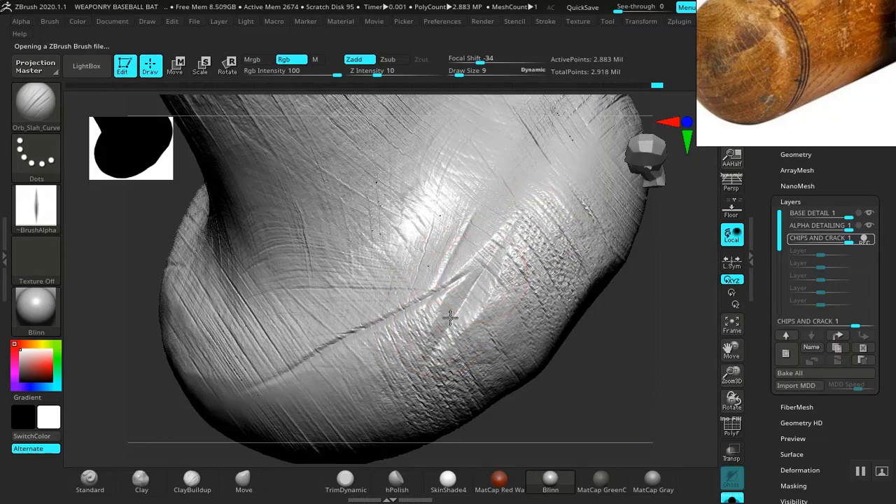
pyautogui.keyDown('alt'); pyautogui.moveTo(610, 353); pyautogui.dragTo(565, 219); pyautogui.keyUp('alt')
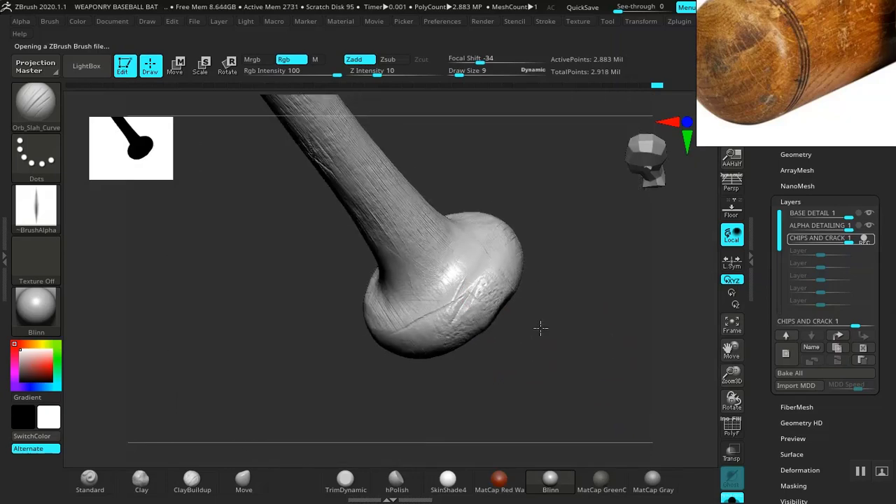
pyautogui.keyDown('alt'); pyautogui.moveTo(540, 327); pyautogui.dragTo(339, 276); pyautogui.keyUp('alt')
pyautogui.keyDown('alt'); pyautogui.moveTo(283, 183); pyautogui.dragTo(420, 256, button='right'); pyautogui.keyUp('alt')
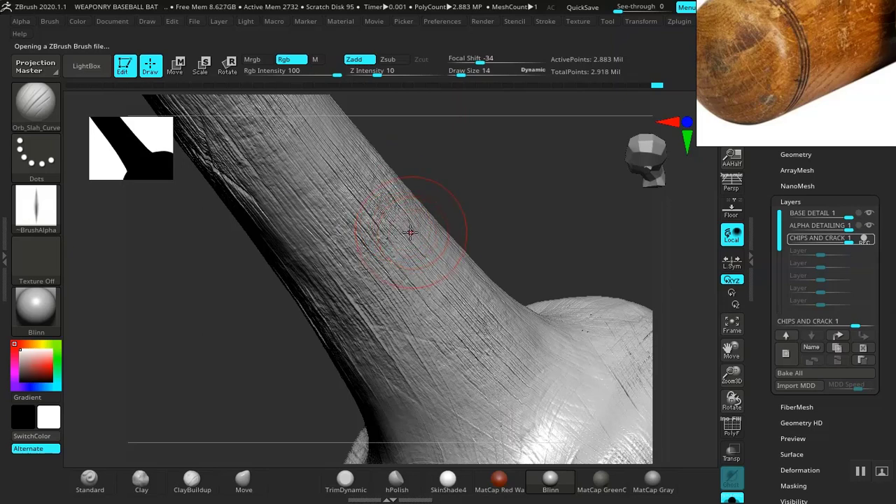
pyautogui.moveTo(460, 265); pyautogui.dragTo(339, 277)
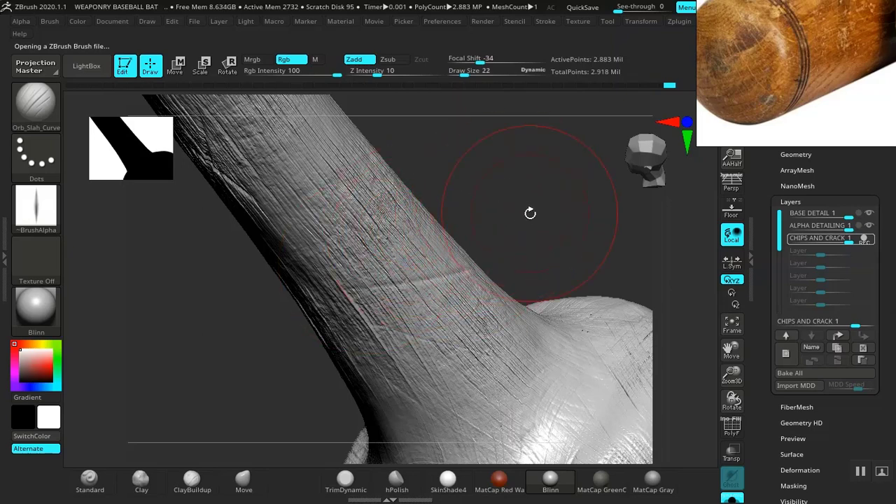
# Step: Carve curved and diagonal slashes on several sides of the bat's narrow shaft
pyautogui.keyDown('alt'); pyautogui.moveTo(530, 214); pyautogui.dragTo(521, 273); pyautogui.keyUp('alt')
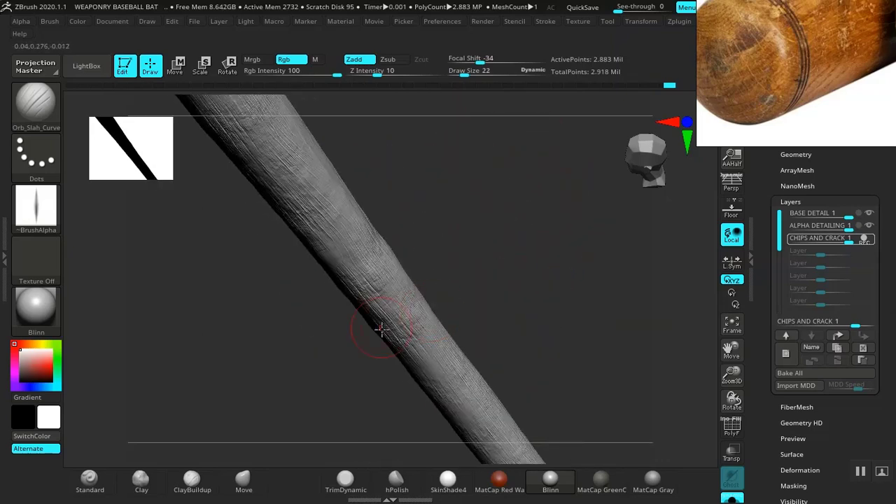
pyautogui.keyDown('shift'); pyautogui.moveTo(382, 329); pyautogui.dragTo(380, 302); pyautogui.keyUp('shift')
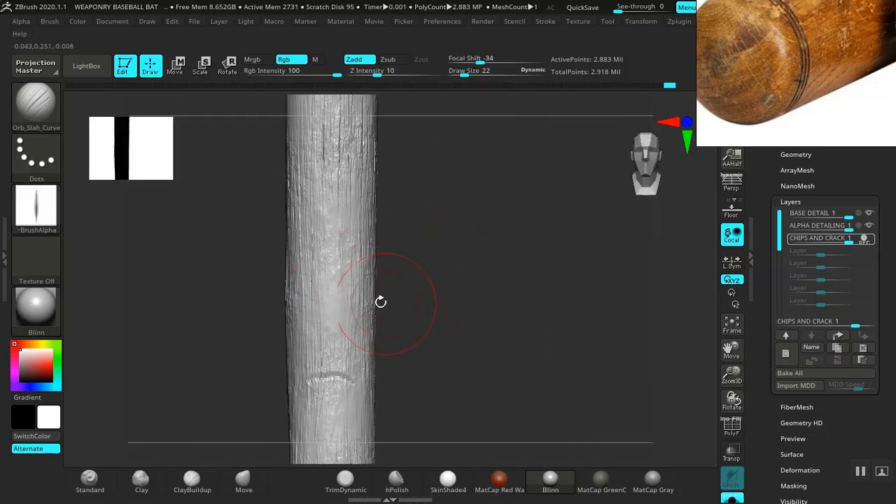
pyautogui.moveTo(429, 197)
pyautogui.keyDown('alt'); pyautogui.mouseDown()
pyautogui.moveTo(429, 296)
pyautogui.moveTo(464, 290)
pyautogui.moveTo(347, 341)
pyautogui.moveTo(460, 294)
pyautogui.moveTo(325, 282)
pyautogui.mouseUp(); pyautogui.keyUp('alt')
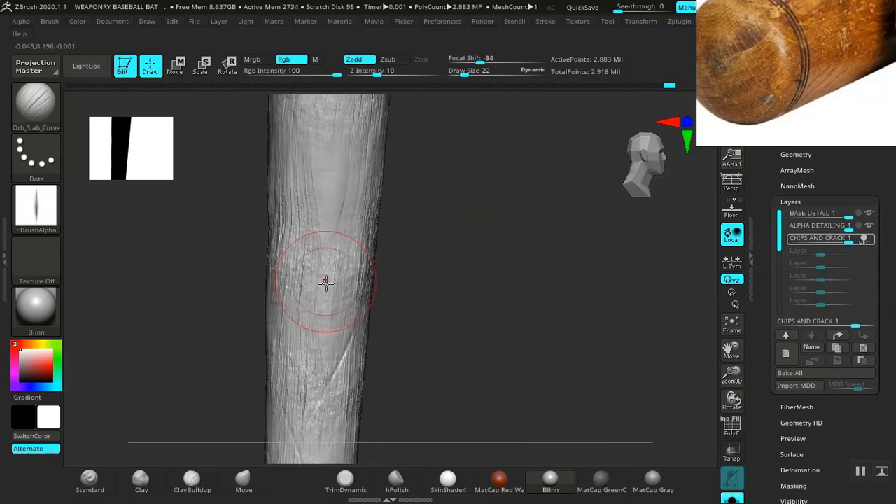
pyautogui.moveTo(434, 268); pyautogui.dragTo(298, 300)
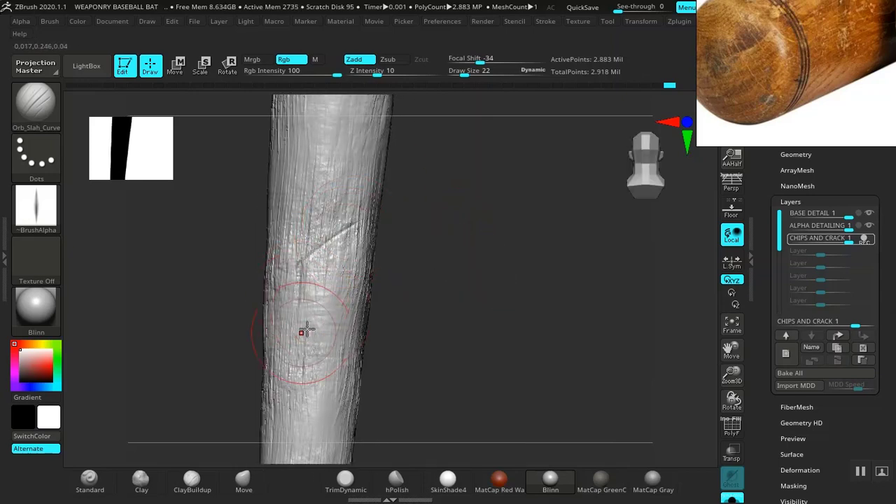
pyautogui.moveTo(378, 223); pyautogui.dragTo(367, 206)
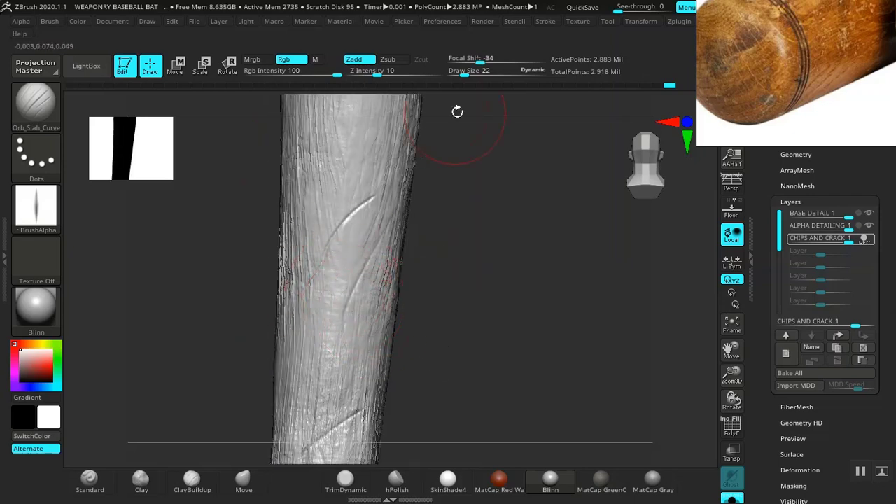
# Step: Carve scattered diagonal slashes around the widening shaft and up into the barrel
pyautogui.moveTo(458, 112); pyautogui.dragTo(322, 241)
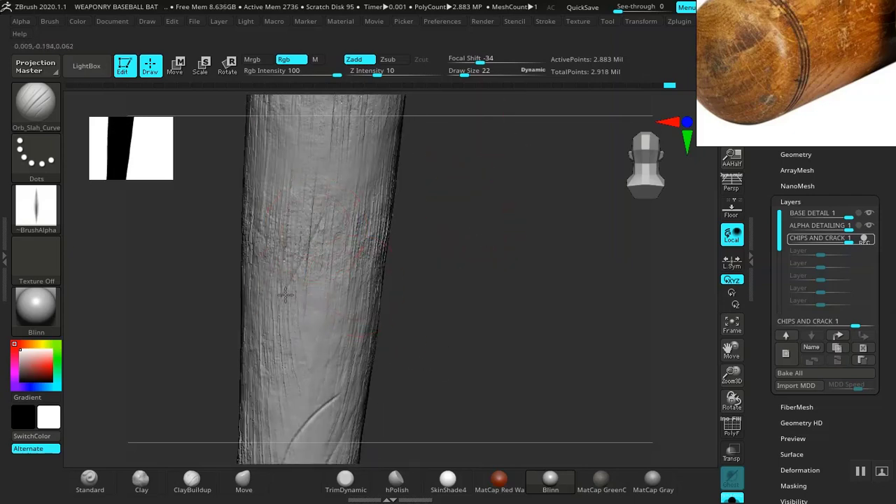
pyautogui.moveTo(285, 294); pyautogui.dragTo(358, 261)
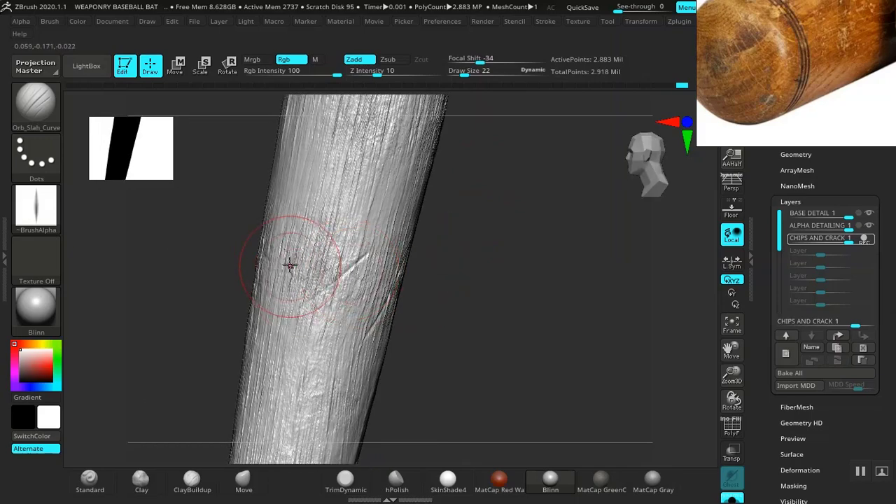
pyautogui.moveTo(433, 289); pyautogui.dragTo(352, 187)
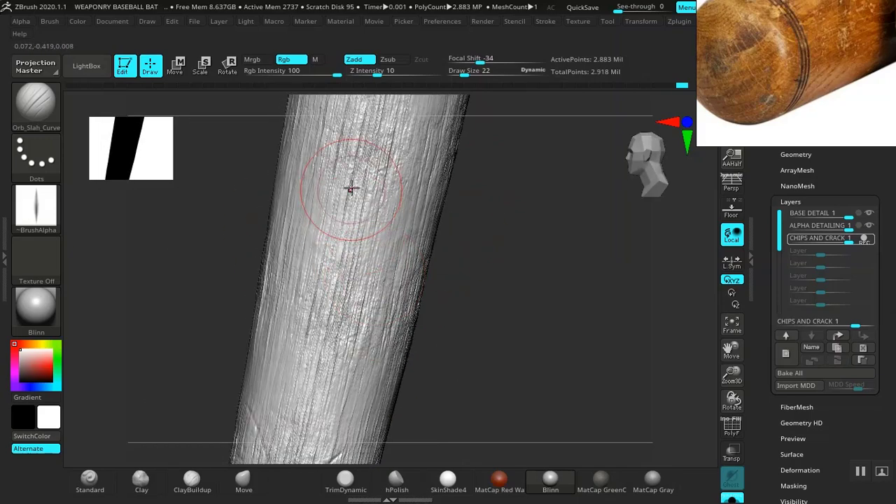
pyautogui.moveTo(529, 211); pyautogui.dragTo(348, 270)
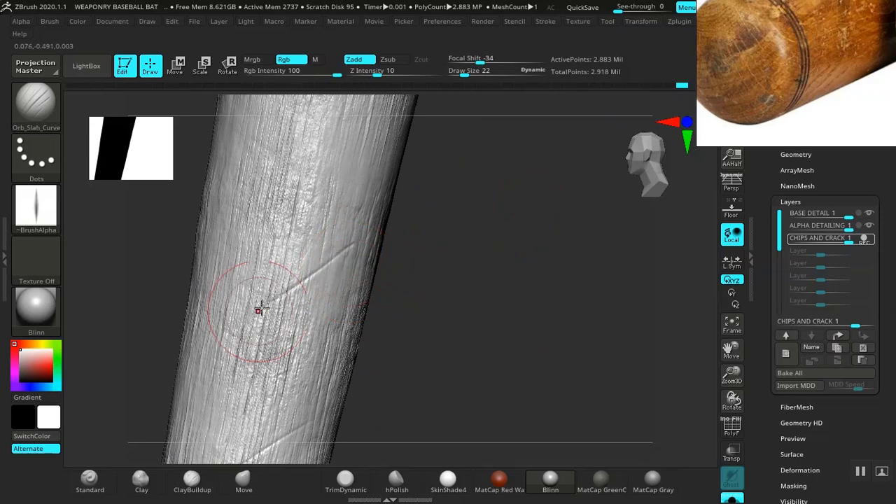
pyautogui.moveTo(449, 263); pyautogui.dragTo(397, 317)
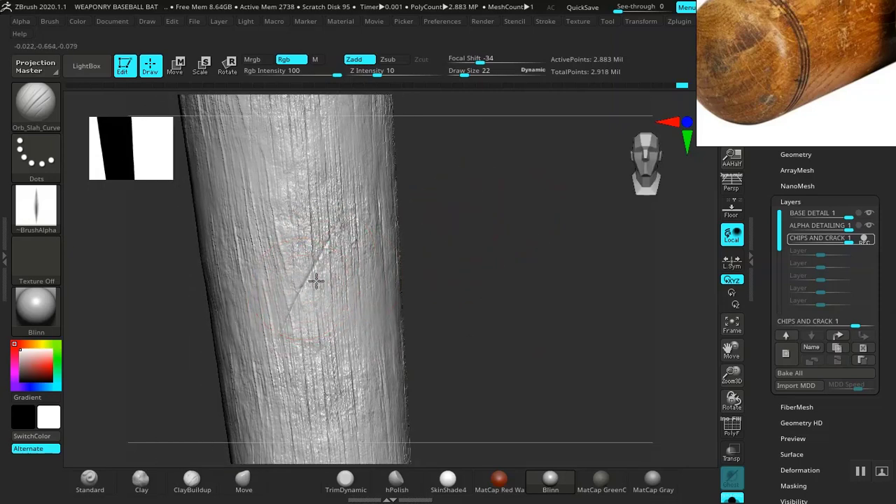
pyautogui.moveTo(316, 280); pyautogui.dragTo(295, 297)
pyautogui.moveTo(263, 396); pyautogui.dragTo(367, 292)
# Step: Carve slashes around the rim of the barrel's rounded end, redoing one stroke, and add diagonal slashes on the barrel's sides
pyautogui.moveTo(470, 227); pyautogui.dragTo(352, 259)
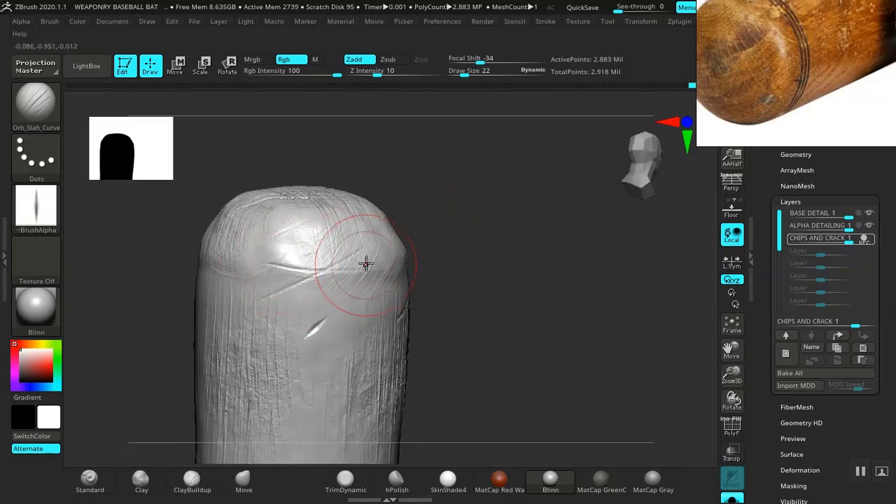
pyautogui.moveTo(449, 249); pyautogui.dragTo(375, 273)
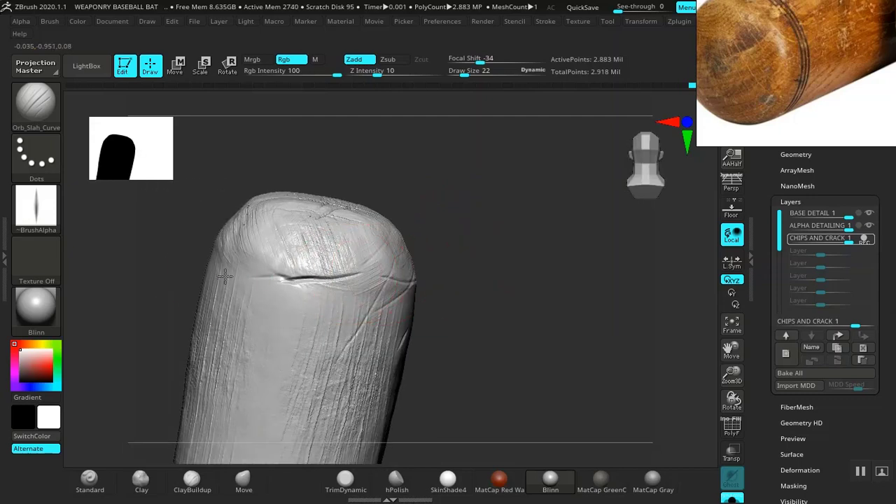
pyautogui.hotkey('ctrl', 'z')
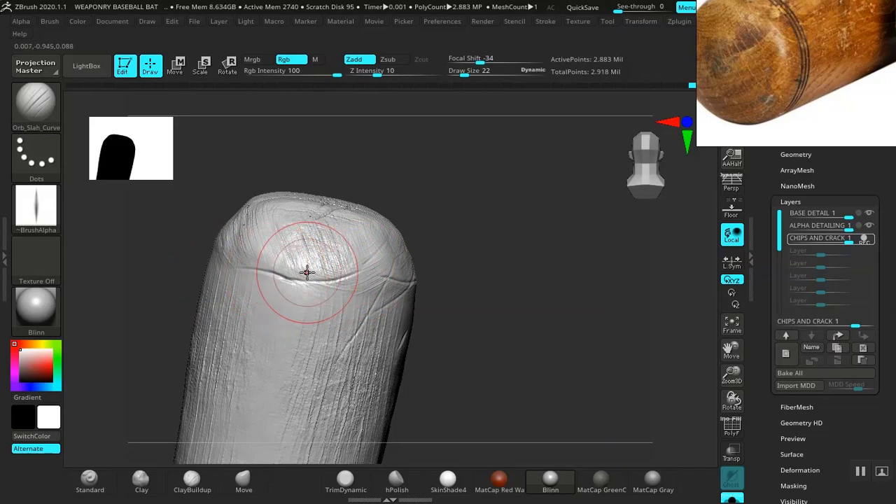
pyautogui.moveTo(472, 346); pyautogui.dragTo(328, 278)
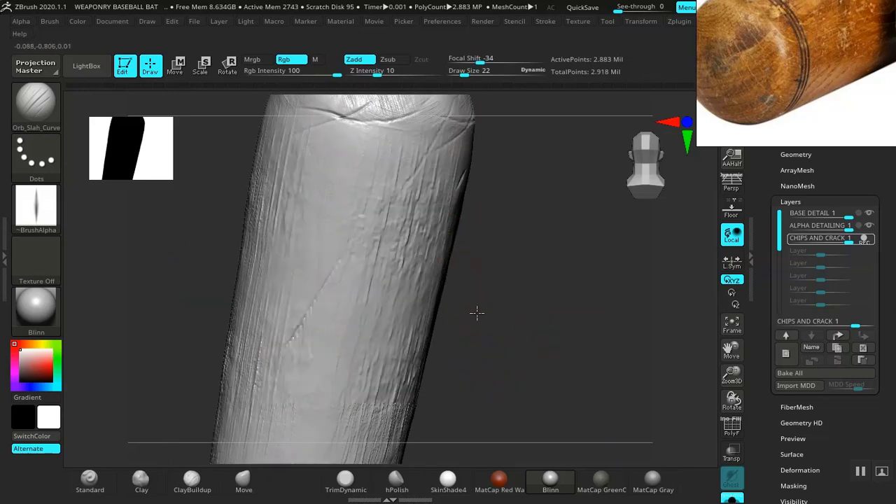
pyautogui.moveTo(476, 312)
pyautogui.mouseDown()
pyautogui.moveTo(408, 244)
pyautogui.moveTo(471, 177)
pyautogui.moveTo(490, 420)
pyautogui.moveTo(496, 316)
pyautogui.moveTo(446, 248)
pyautogui.moveTo(474, 312)
pyautogui.moveTo(512, 310)
pyautogui.moveTo(481, 234)
pyautogui.moveTo(514, 262)
pyautogui.moveTo(462, 266)
pyautogui.moveTo(535, 396)
pyautogui.moveTo(502, 369)
pyautogui.moveTo(516, 326)
pyautogui.moveTo(511, 270)
pyautogui.moveTo(561, 271)
pyautogui.moveTo(434, 260)
pyautogui.moveTo(496, 242)
pyautogui.moveTo(390, 411)
pyautogui.mouseUp()
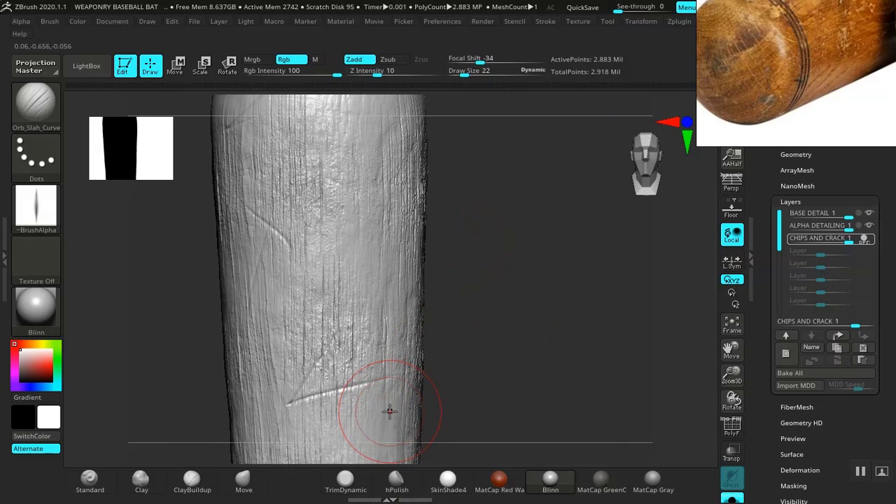
# Step: Switch to the DamStandard brush at draw size 10 and engrave thin lengthwise cracks along the barrel's wood grain
pyautogui.click(362, 487)
pyautogui.press('b')
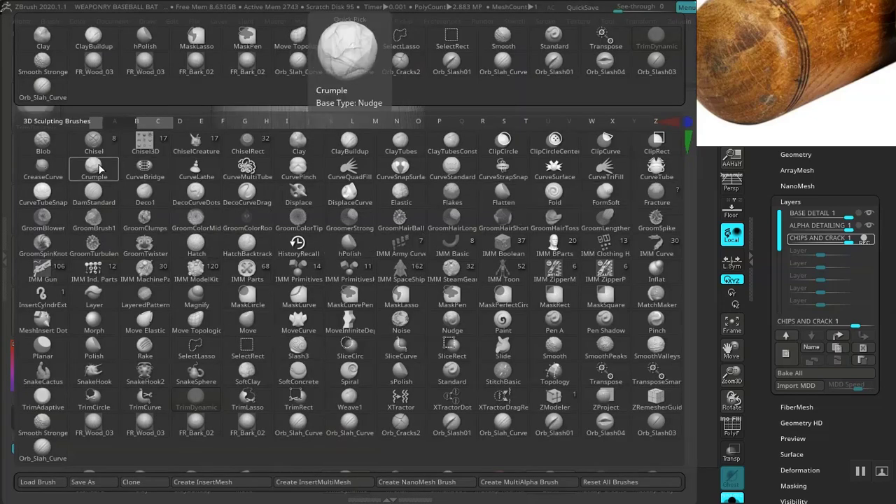
pyautogui.click(95, 195)
pyautogui.moveTo(474, 266)
pyautogui.keyDown('alt'); pyautogui.mouseDown()
pyautogui.moveTo(491, 304)
pyautogui.moveTo(334, 304)
pyautogui.mouseUp(); pyautogui.keyUp('alt')
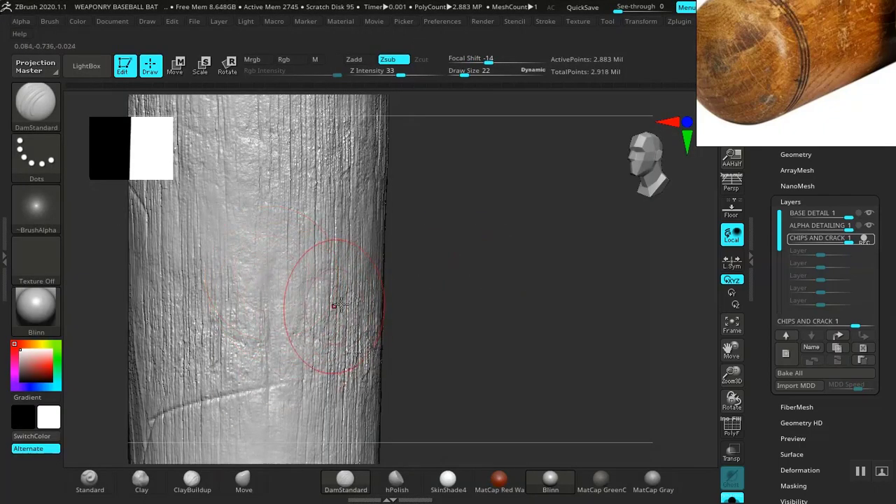
pyautogui.moveTo(403, 300); pyautogui.dragTo(488, 337)
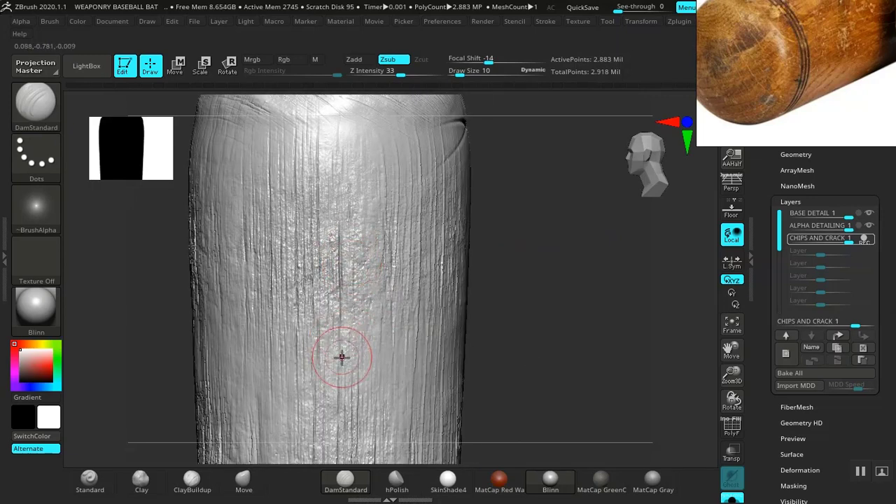
pyautogui.moveTo(426, 274); pyautogui.dragTo(294, 145)
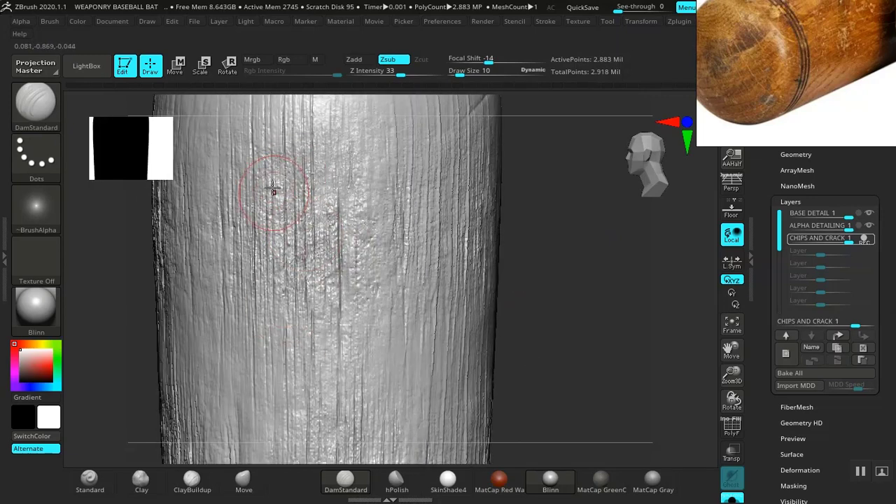
pyautogui.moveTo(564, 330); pyautogui.dragTo(410, 366)
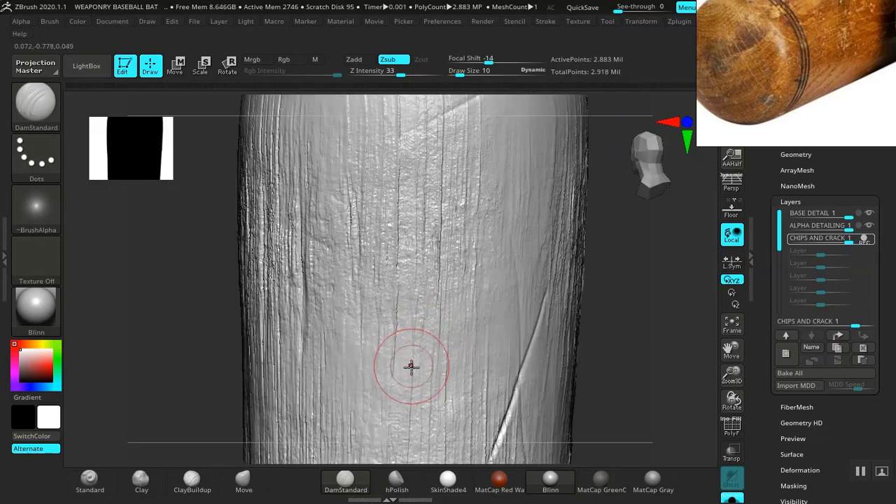
pyautogui.moveTo(614, 337); pyautogui.dragTo(499, 326)
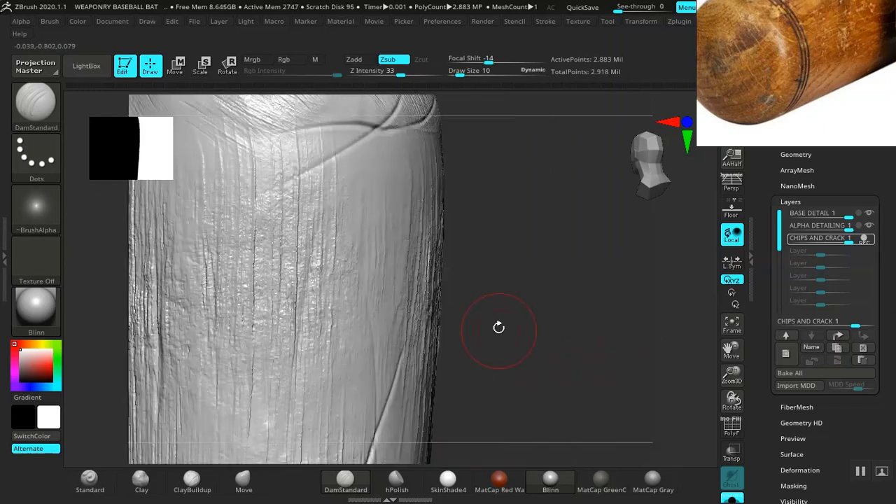
# Step: Set the DamStandard brush to draw size 9 and Z intensity 18, and engrave fine grain cracks from the barrel down the shaft
pyautogui.press('[')
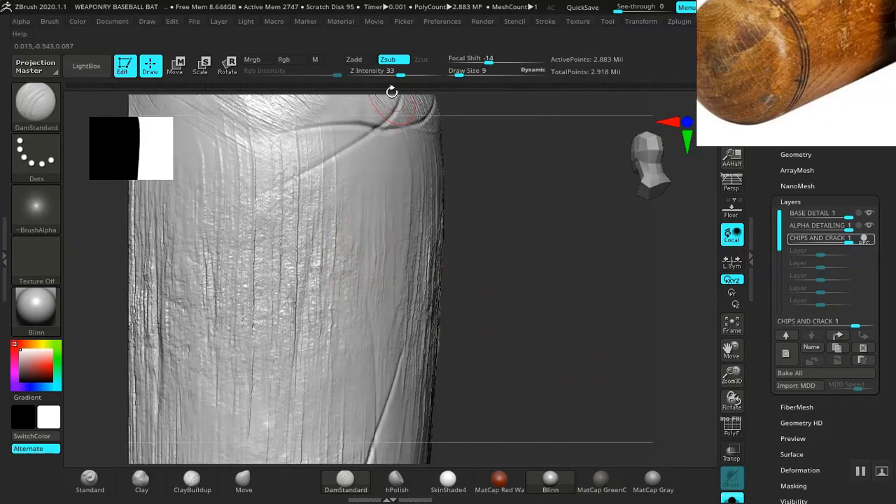
pyautogui.moveTo(398, 72); pyautogui.dragTo(386, 72)
pyautogui.moveTo(105, 280); pyautogui.dragTo(389, 264)
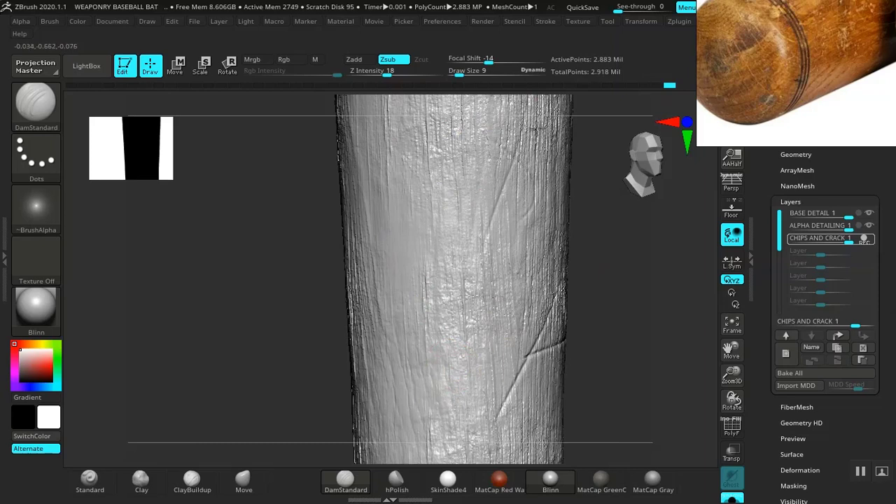
pyautogui.moveTo(631, 348)
pyautogui.mouseDown()
pyautogui.moveTo(584, 332)
pyautogui.moveTo(480, 259)
pyautogui.moveTo(472, 306)
pyautogui.moveTo(518, 295)
pyautogui.moveTo(355, 274)
pyautogui.mouseUp()
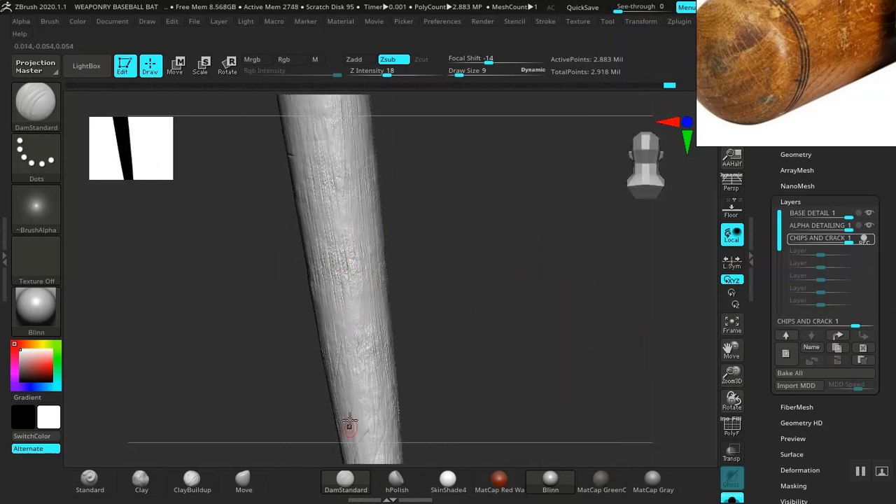
pyautogui.moveTo(669, 429); pyautogui.dragTo(574, 390)
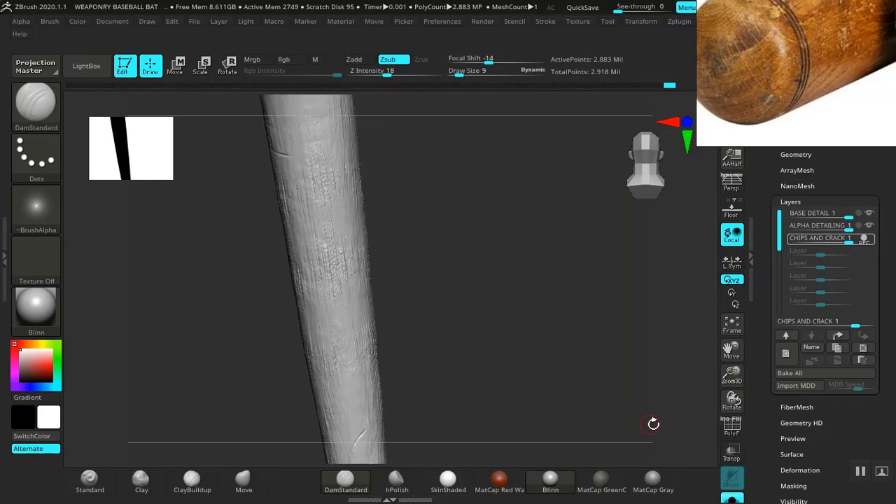